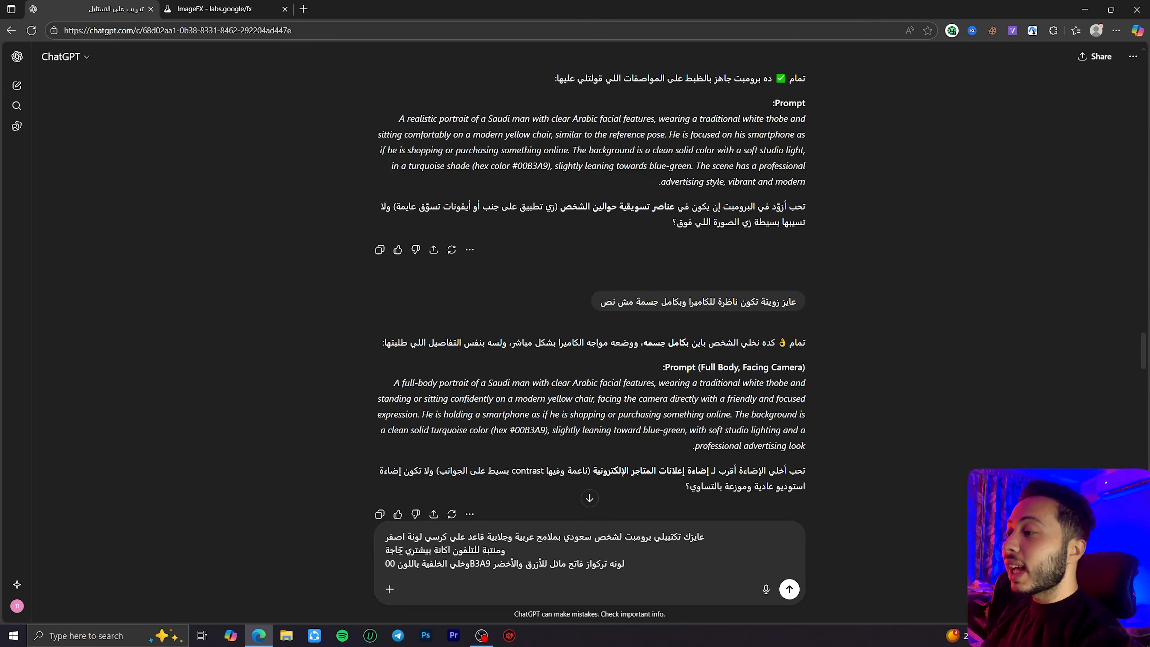
Step: Copy the full-body, camera-facing prompt text from the ChatGPT conversation and switch to the ImageFX page
key(shift+Return)
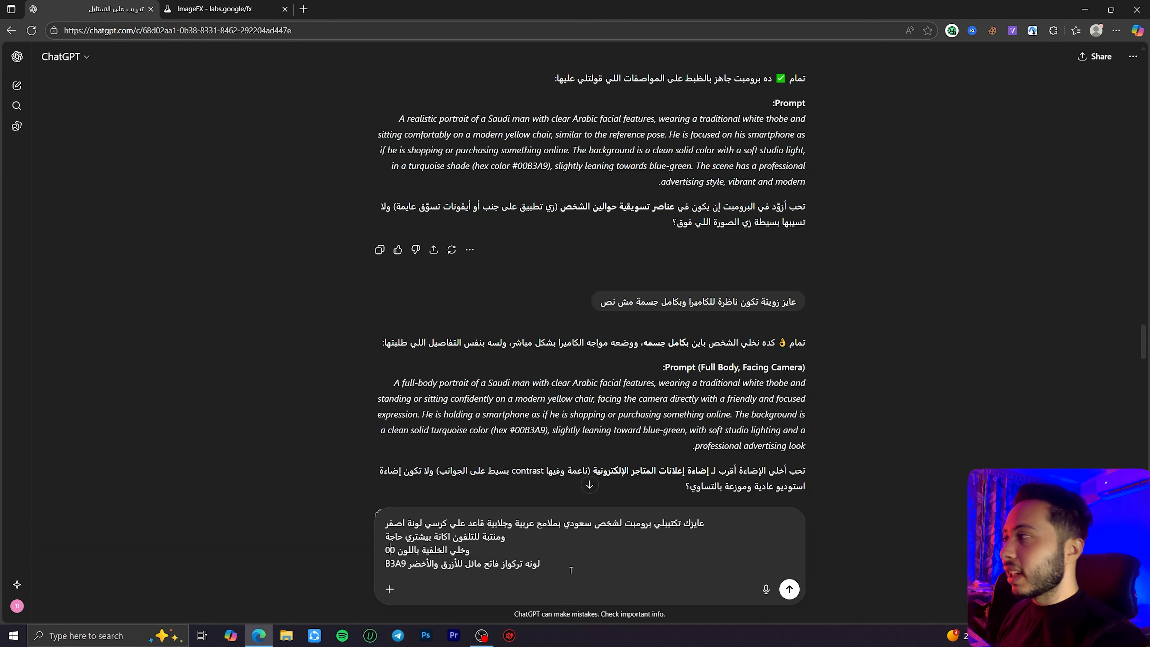
drag(807, 116, 816, 190)
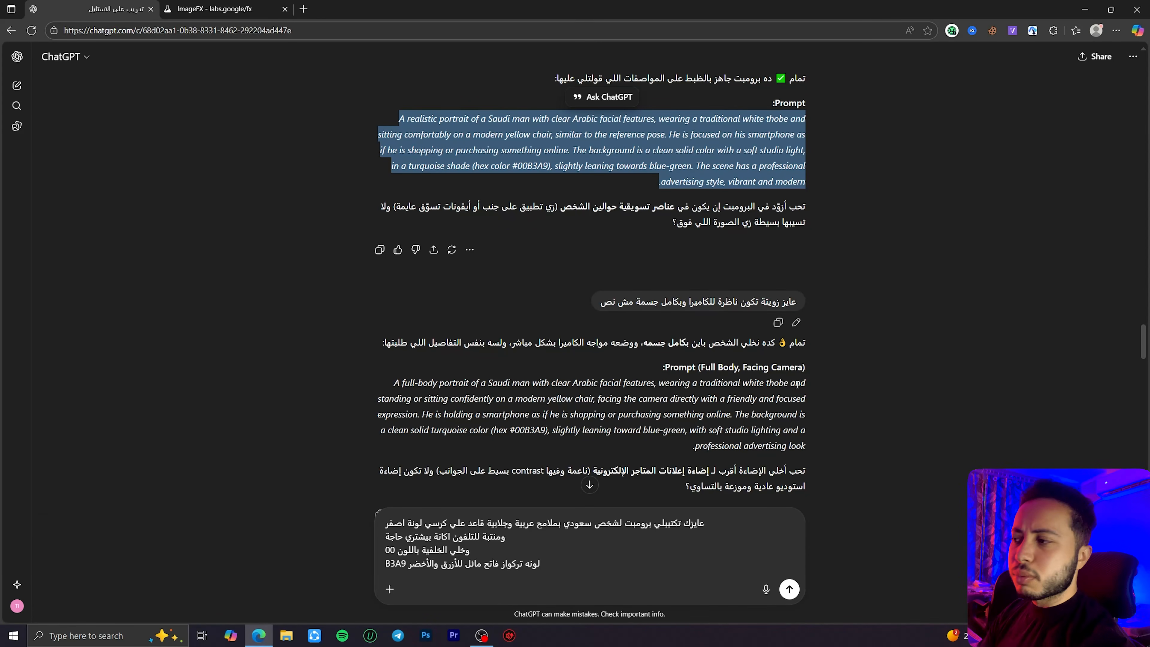
drag(807, 384, 808, 459)
right_click(793, 421)
click(821, 185)
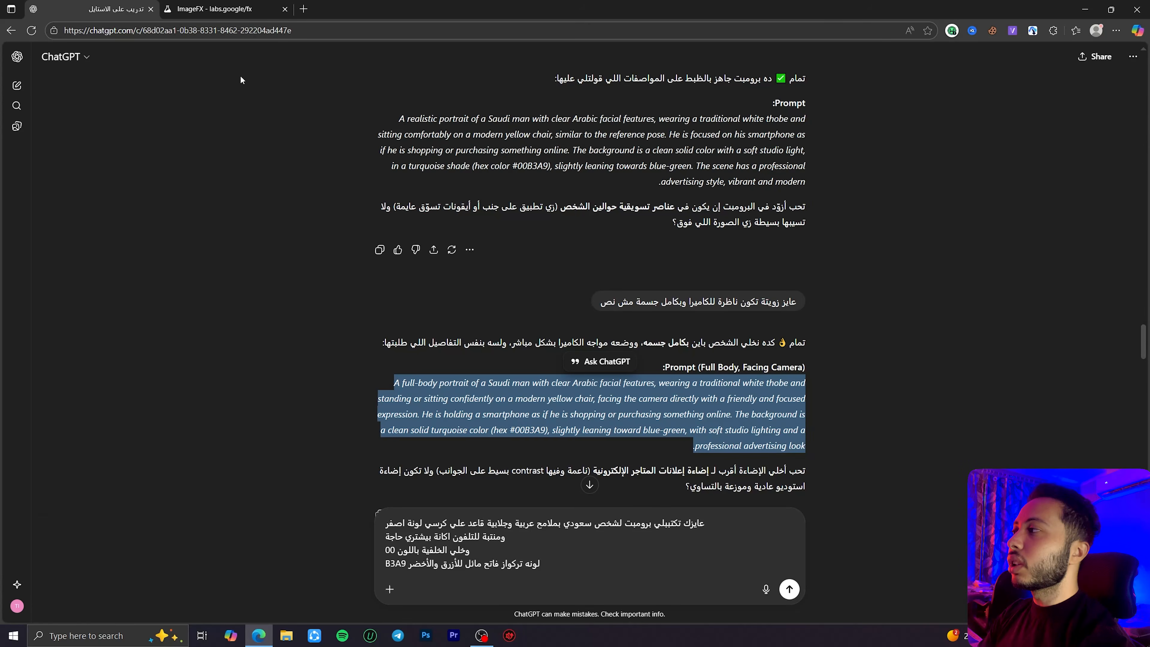
key(ctrl+Tab)
click(423, 357)
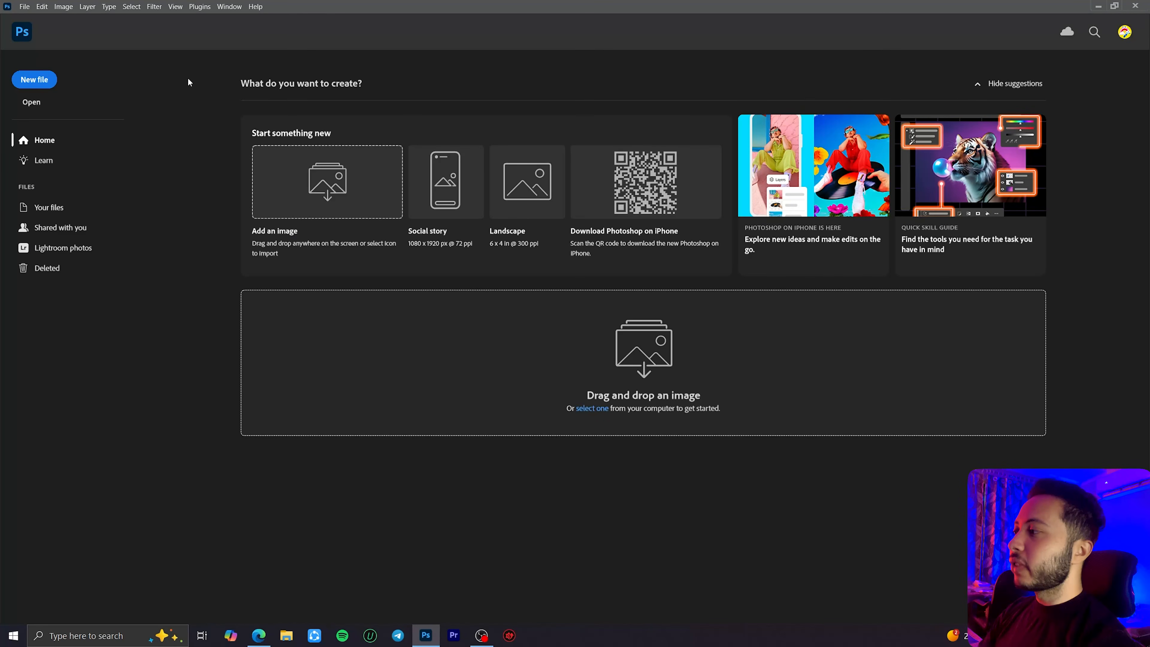
Step: Create a new Photoshop document of 1080 x 1350 pixels at 150 pixels/inch in RGB Color with a white background
click(33, 83)
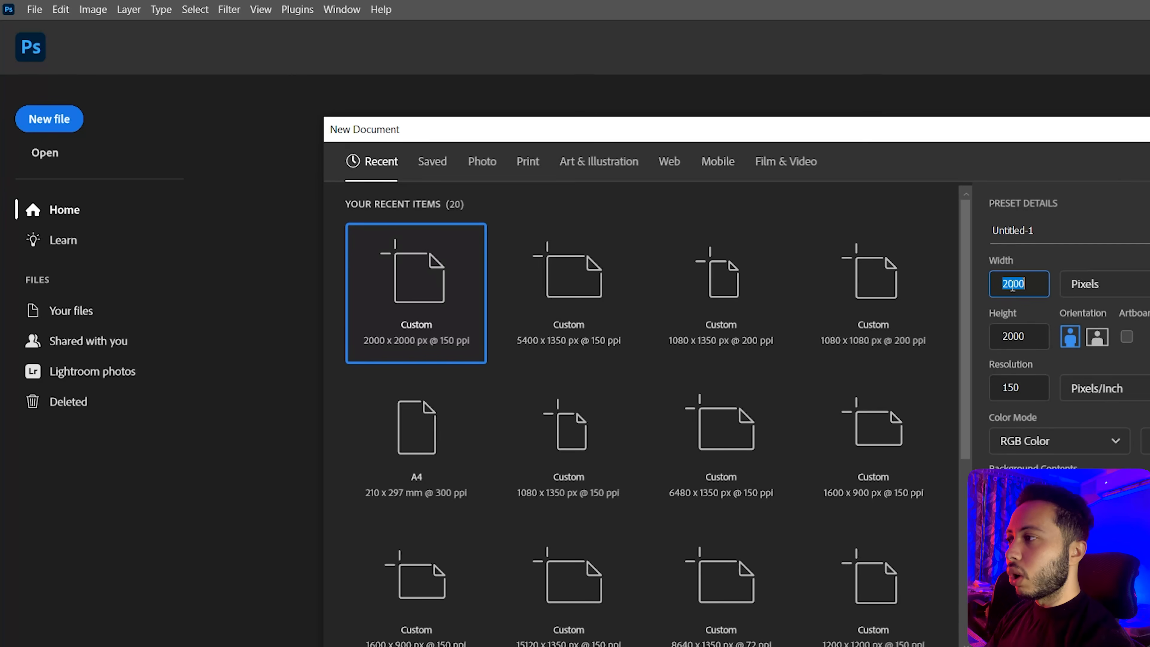
text(108)
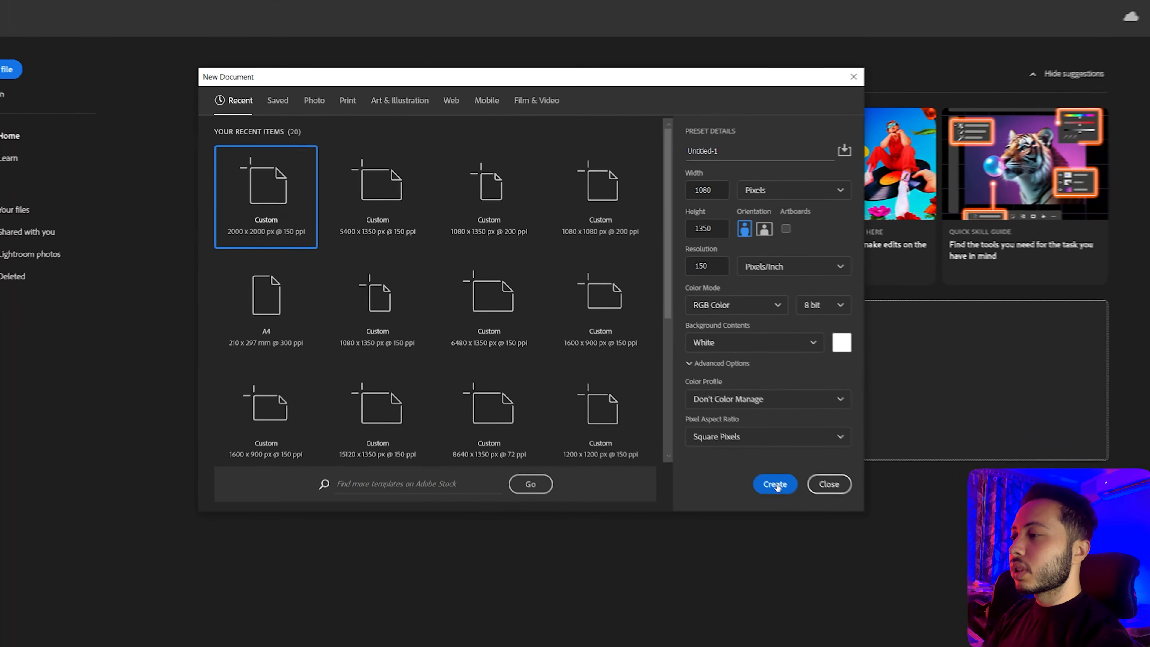
click(908, 594)
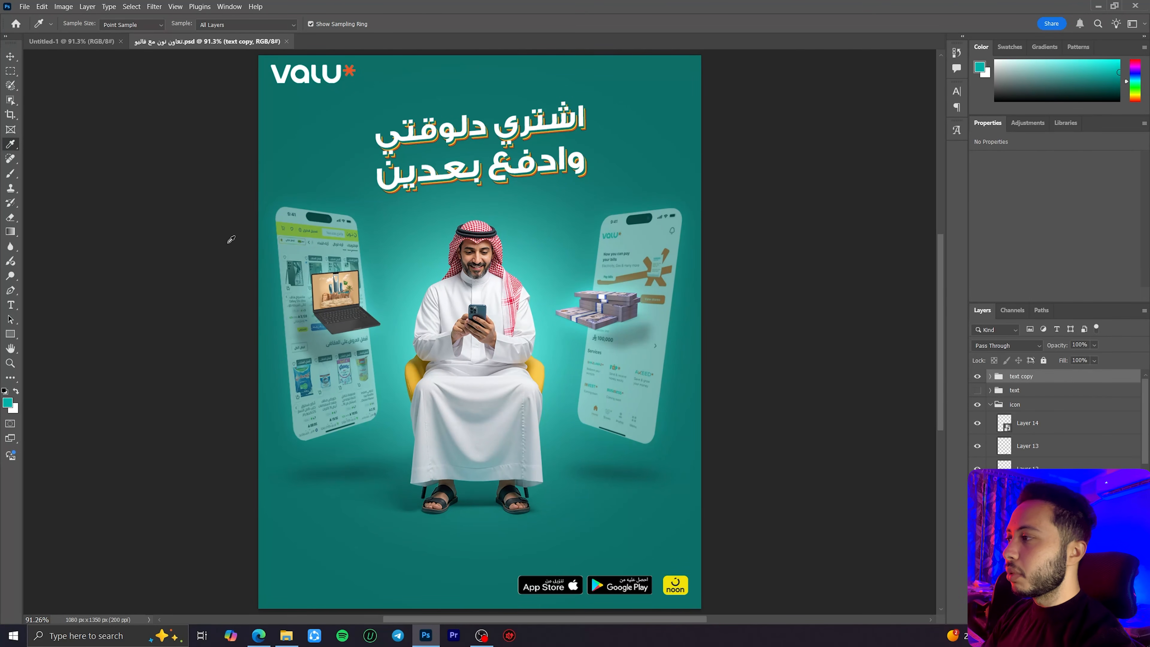
Step: Collapse the icon group in the Valu ad PSD and delete the hidden "text" group
click(990, 405)
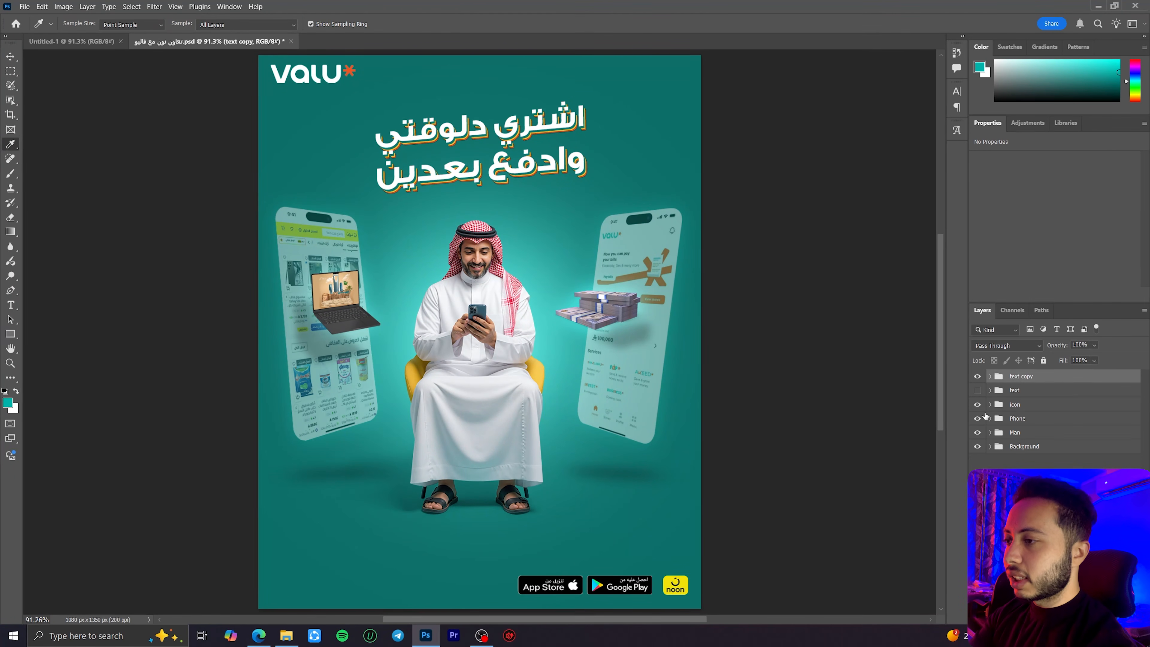
click(1033, 394)
key(Delete)
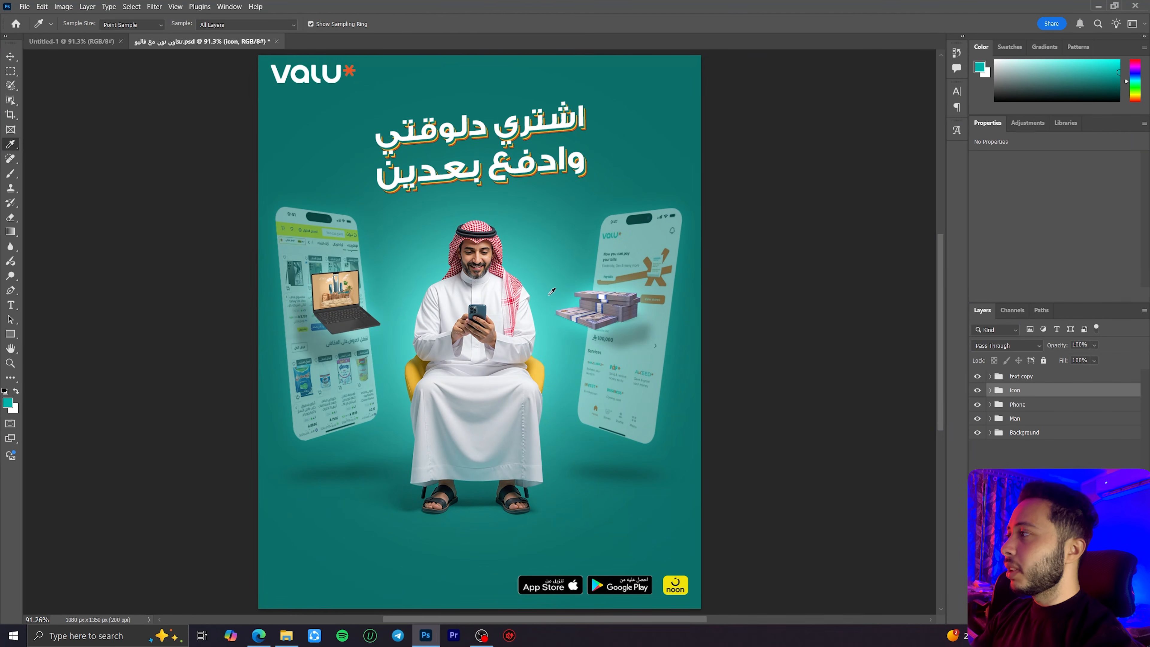
Step: In the Untitled-1 document, add a Solid Color fill layer with colour 01a49b and remove the white Background layer
click(71, 42)
click(7, 406)
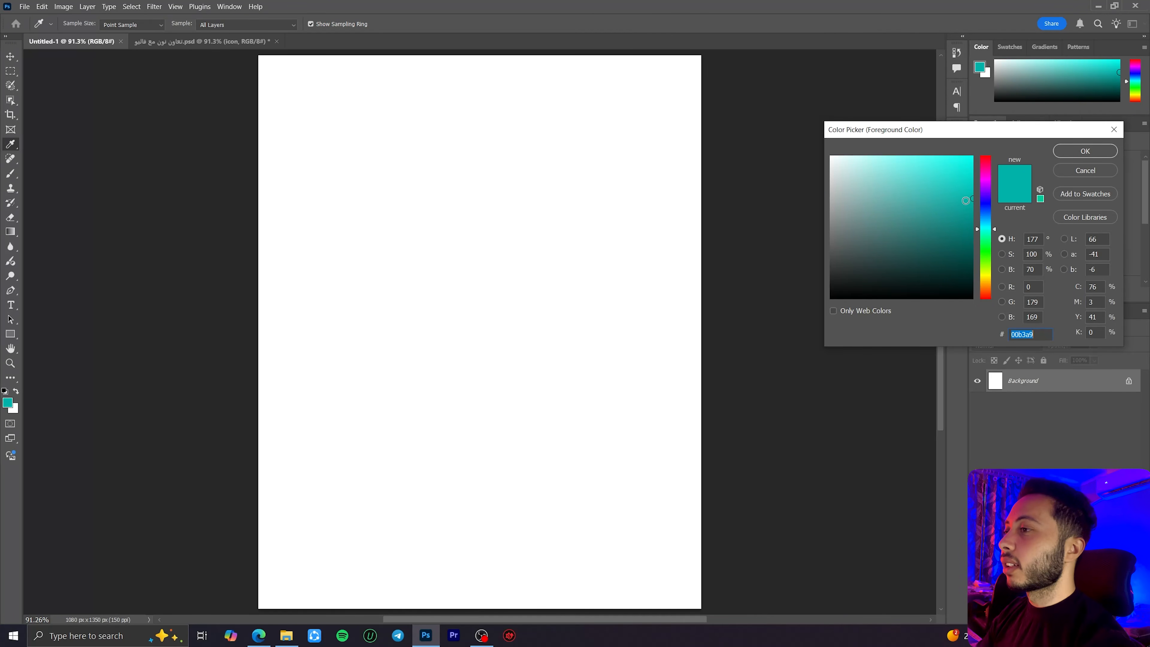
click(1096, 156)
click(1055, 618)
click(1084, 425)
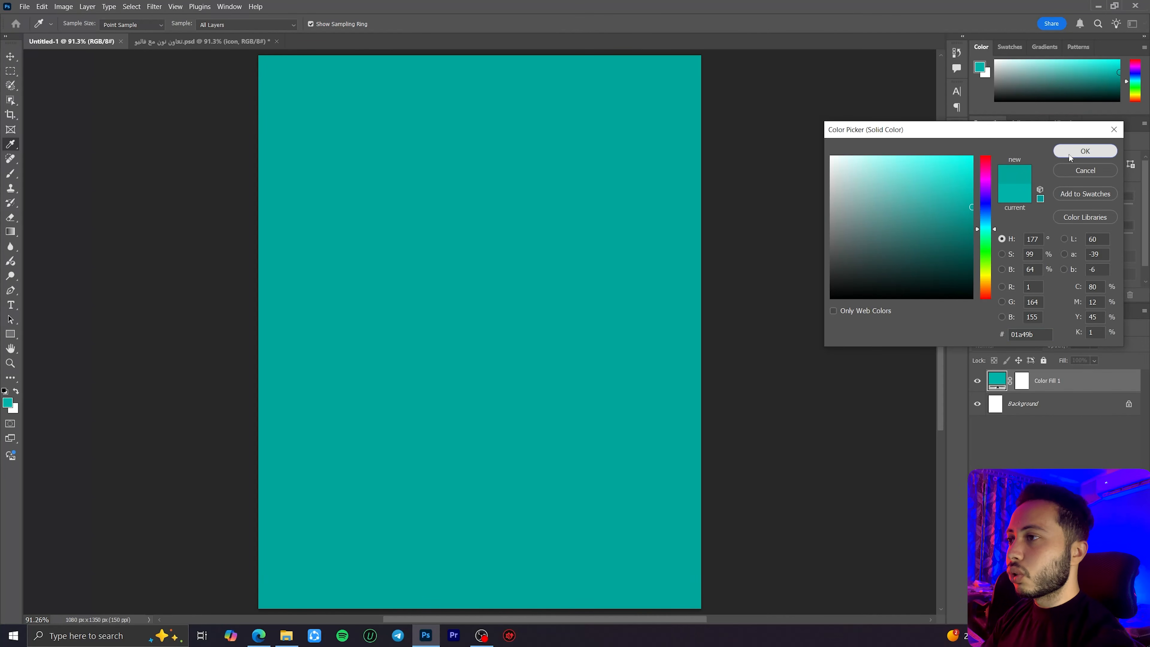
click(1069, 154)
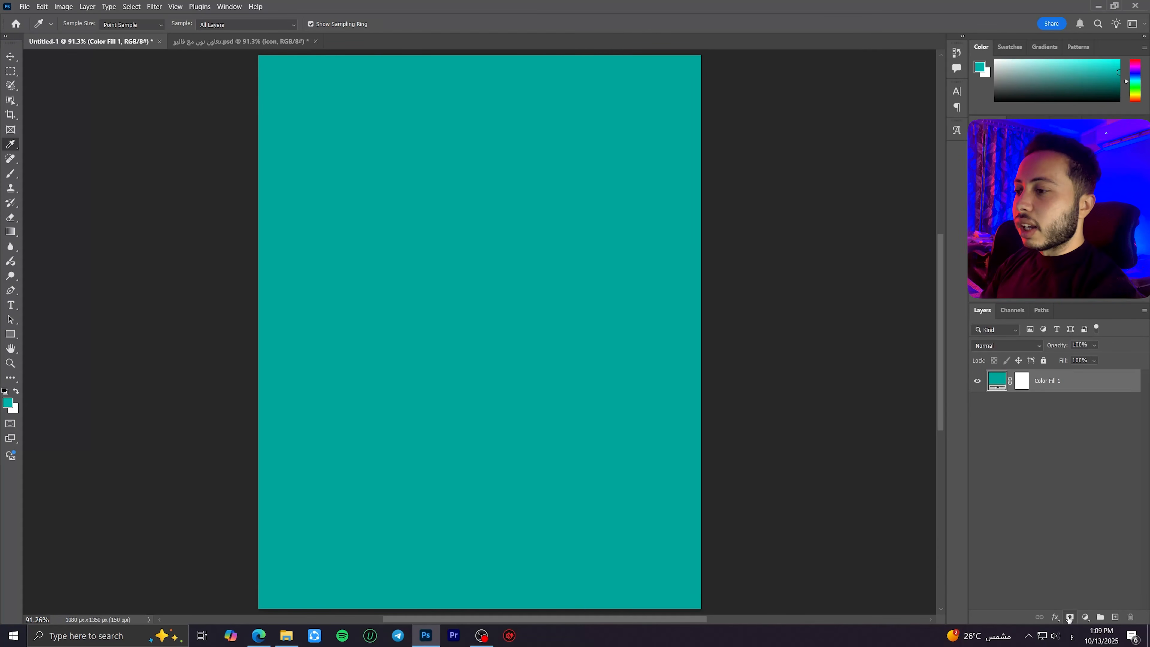
Step: Add a new layer and paint a bright turquoise glow near the canvas centre with a soft 582 px brush
click(1115, 617)
key(b)
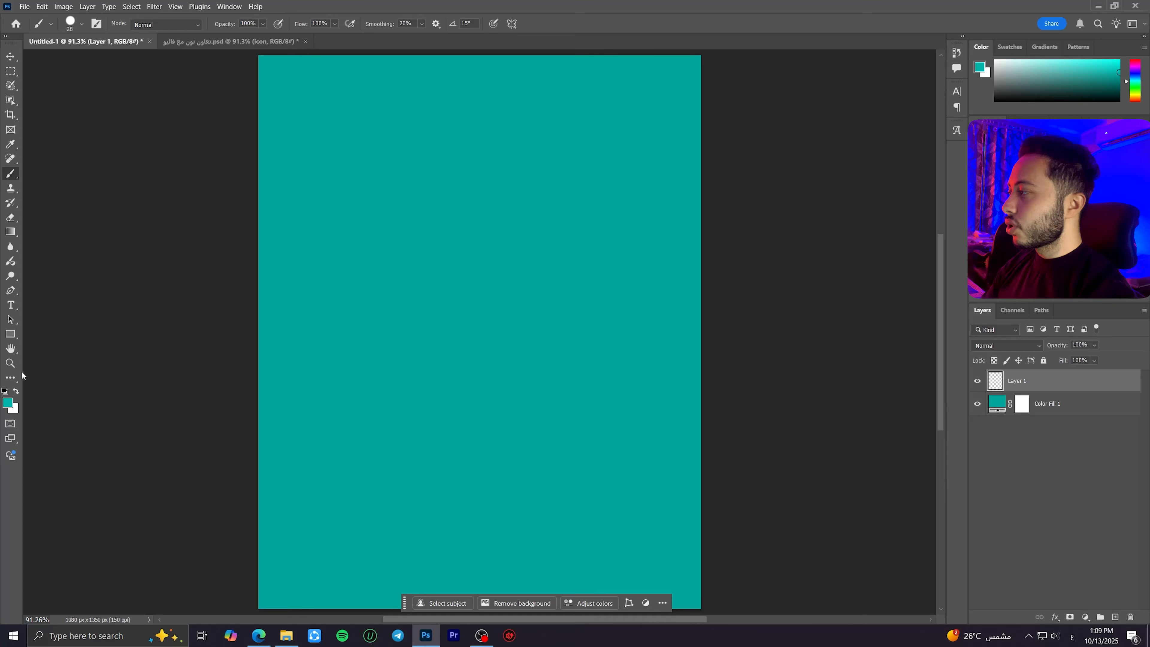
click(8, 402)
key(ctrl+v)
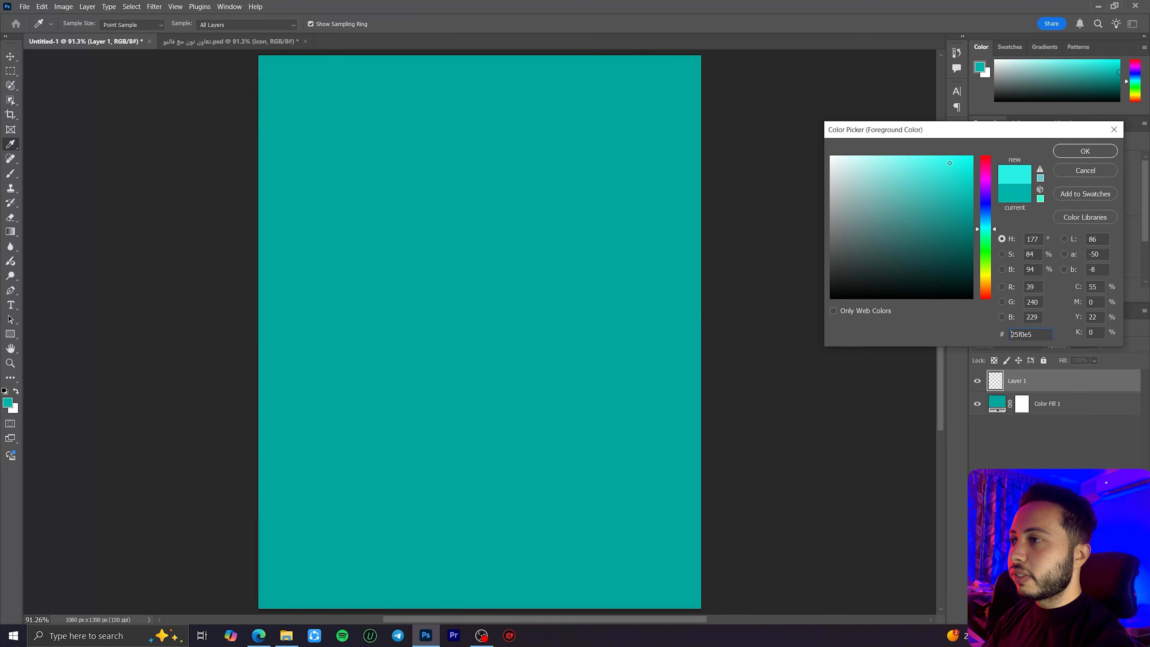
key(Return)
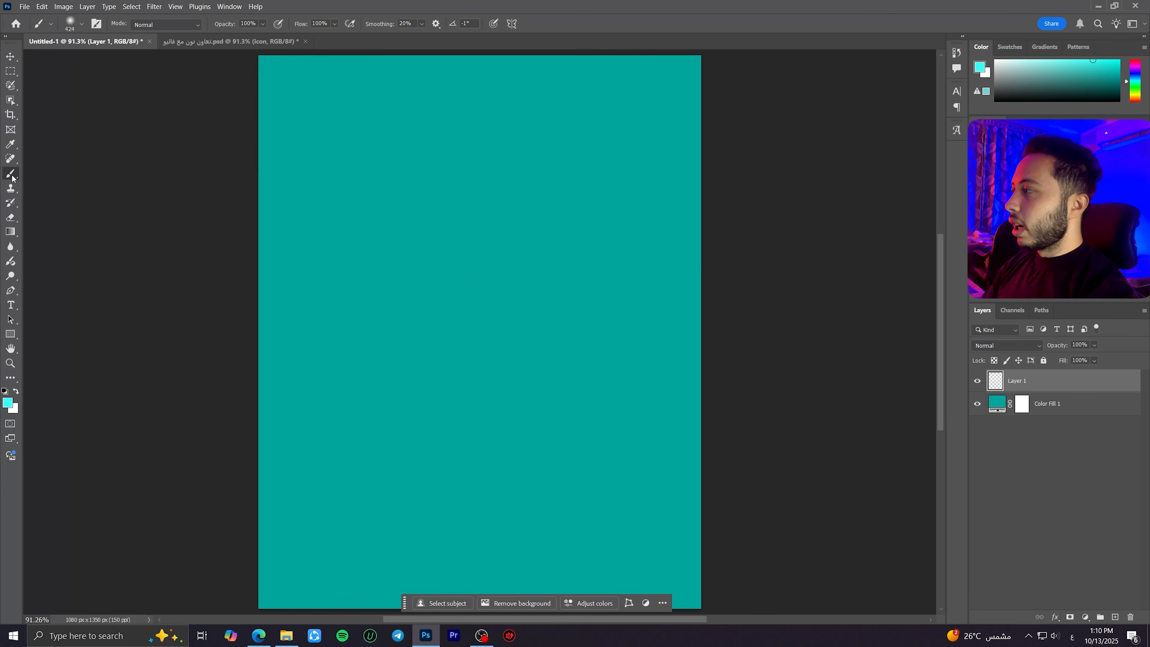
click(483, 318)
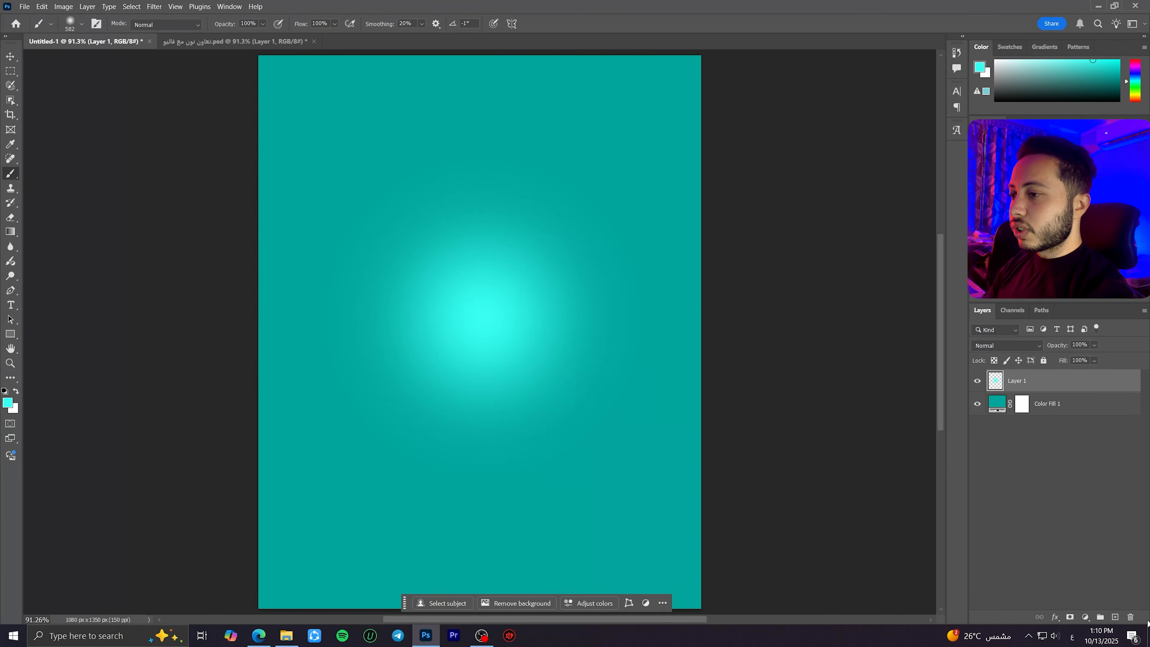
Step: On another new layer, dab a pale turquoise highlight (RGB 199, 255, 252) over the glow with a 400 px brush and set its fill to 21%
click(1117, 617)
click(7, 403)
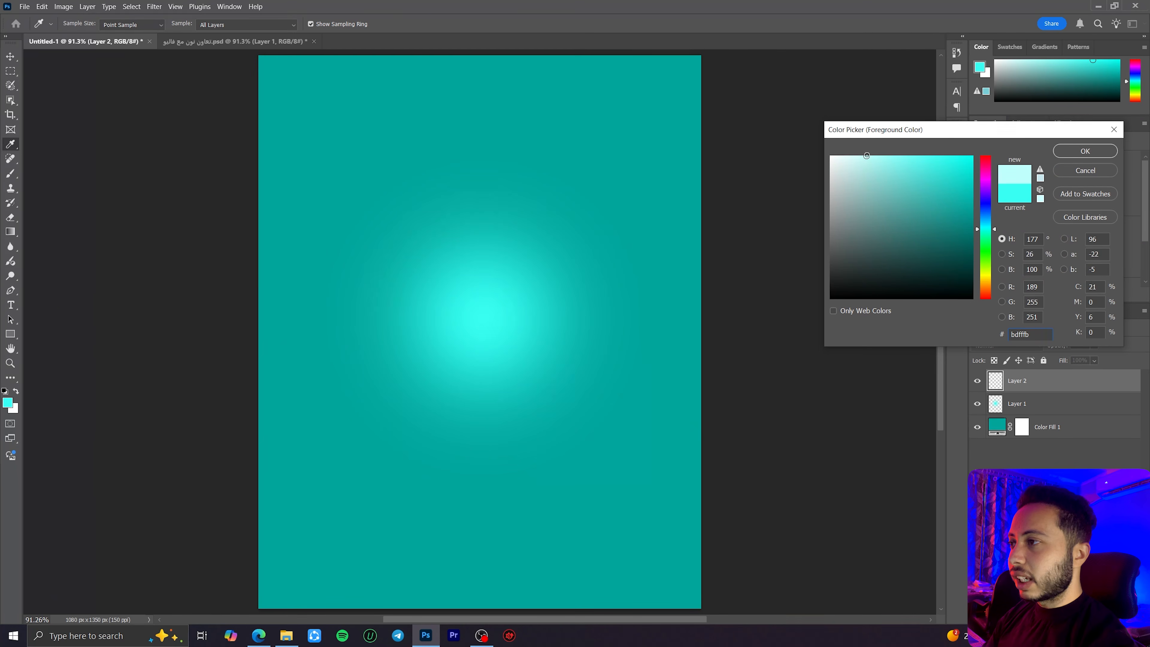
drag(865, 156, 860, 155)
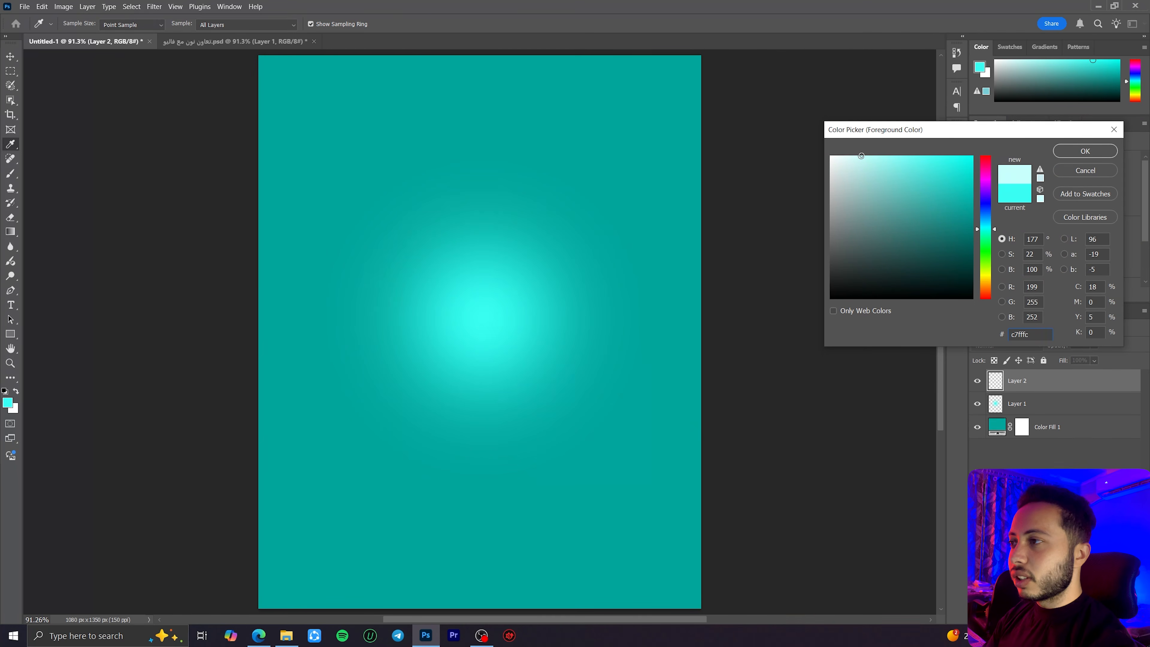
click(1085, 151)
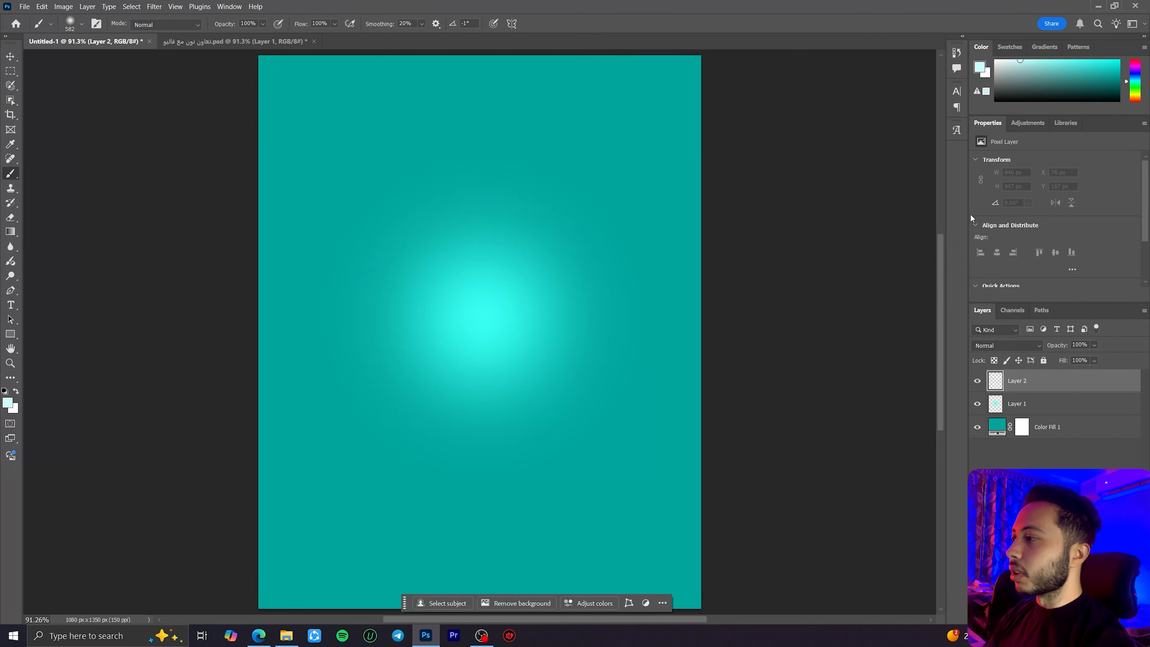
key(bracketleft)
click(482, 322)
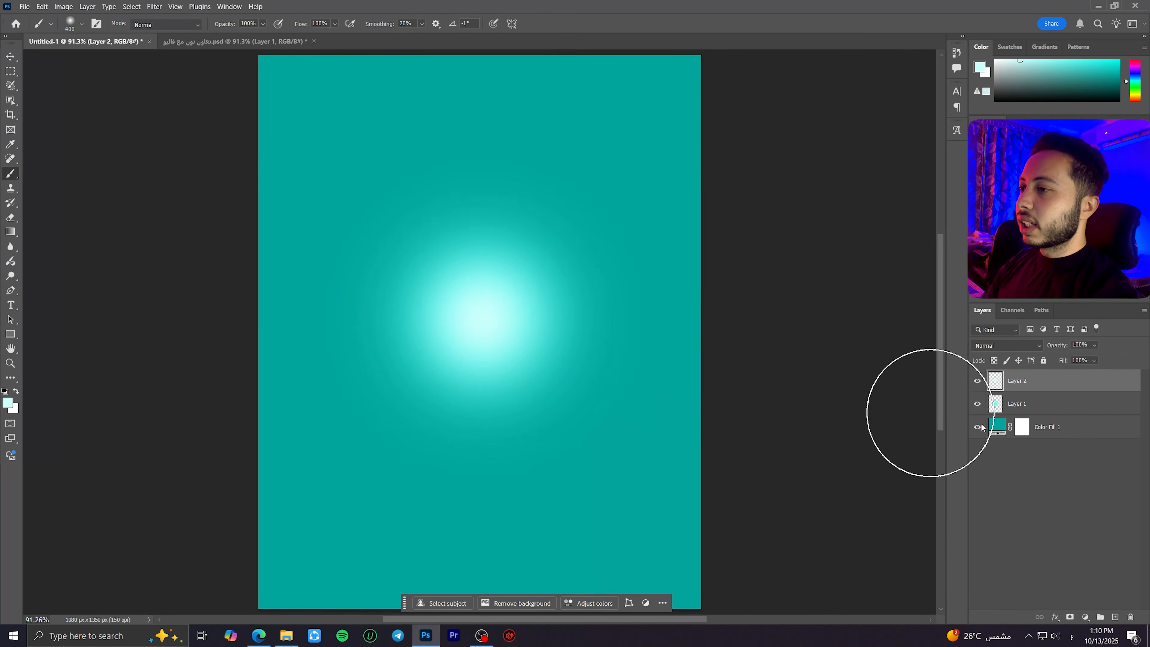
drag(1064, 360, 1018, 370)
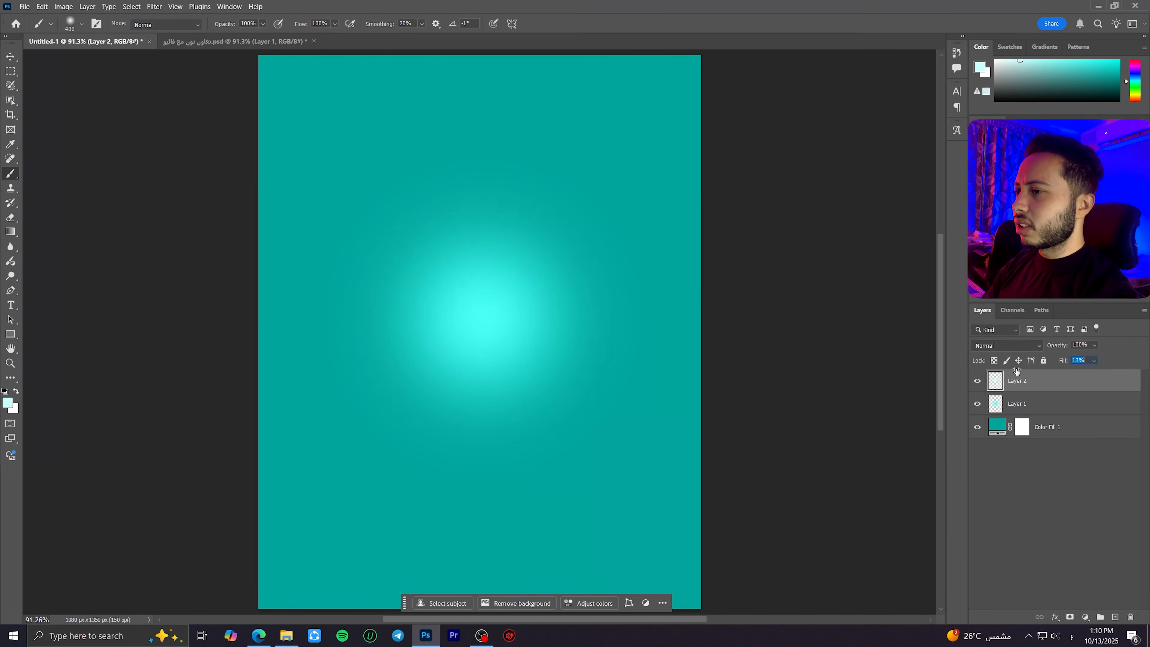
Step: Scale Layer 1 and Layer 2 up together so the glow's bounds extend past both sides of the canvas
shift+click(1018, 403)
key(ctrl+t)
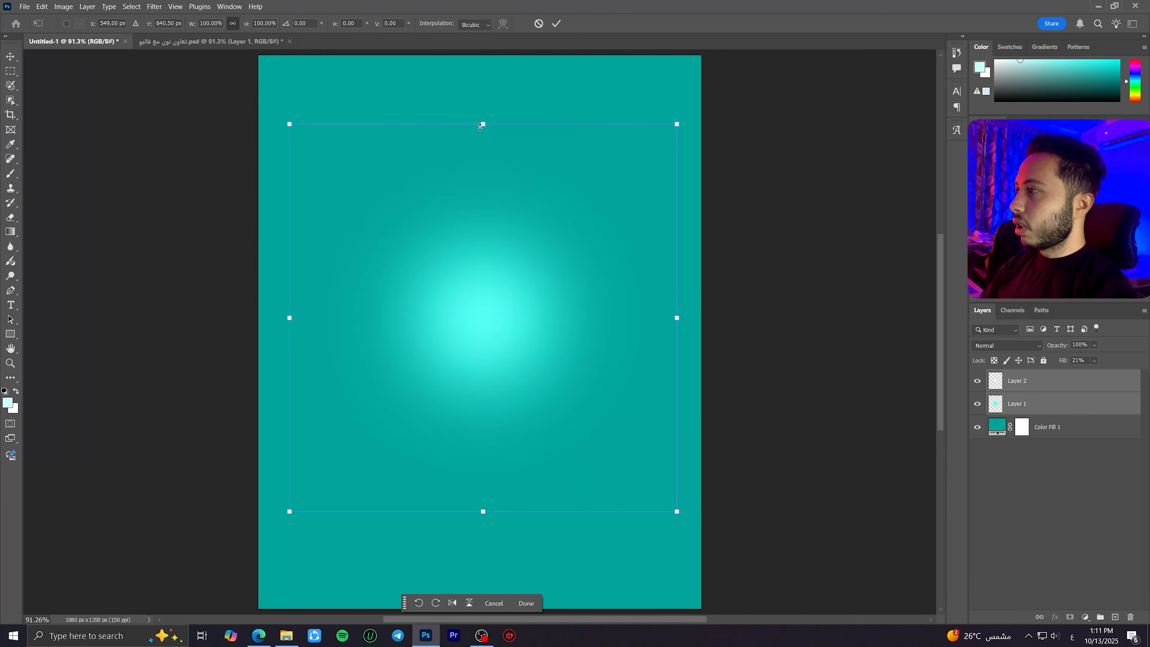
drag(481, 121, 483, 75)
drag(483, 511, 483, 587)
key(Return)
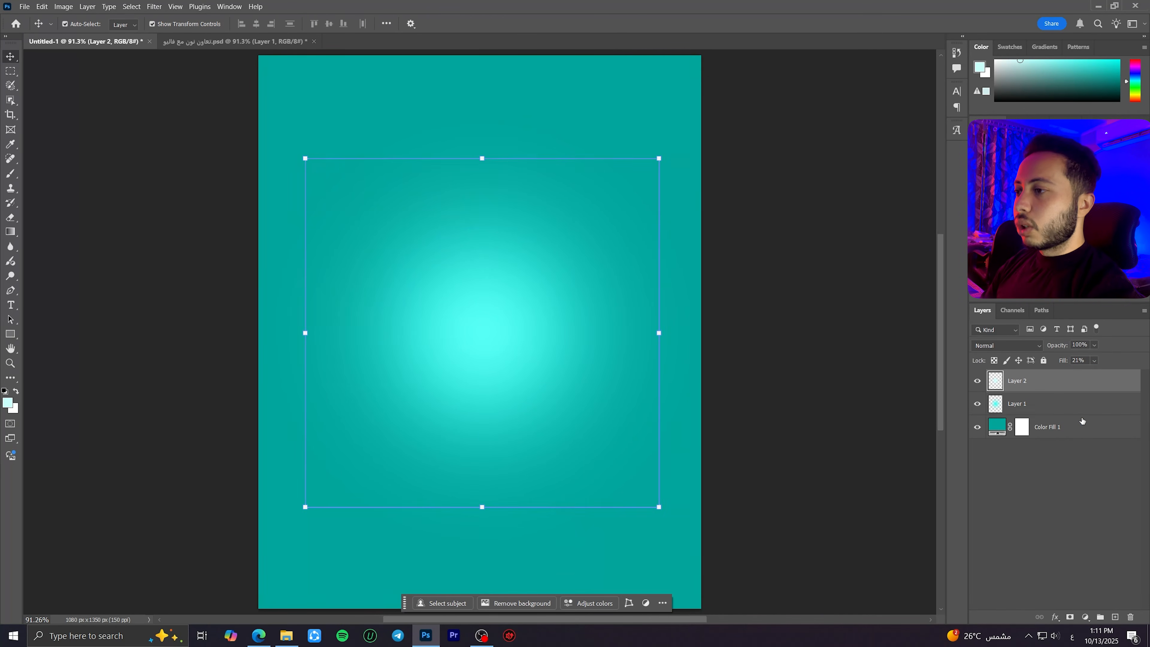
Step: Group the two glow layers with the colour fill layer and rename the group "background"
click(1079, 431)
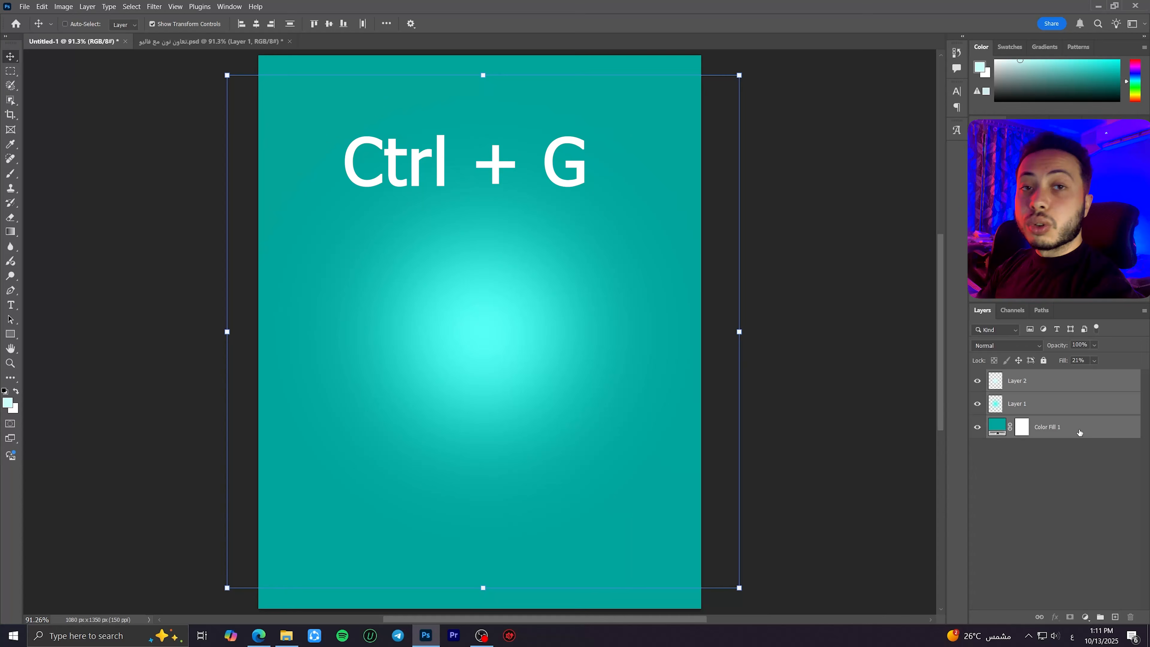
key(ctrl+g)
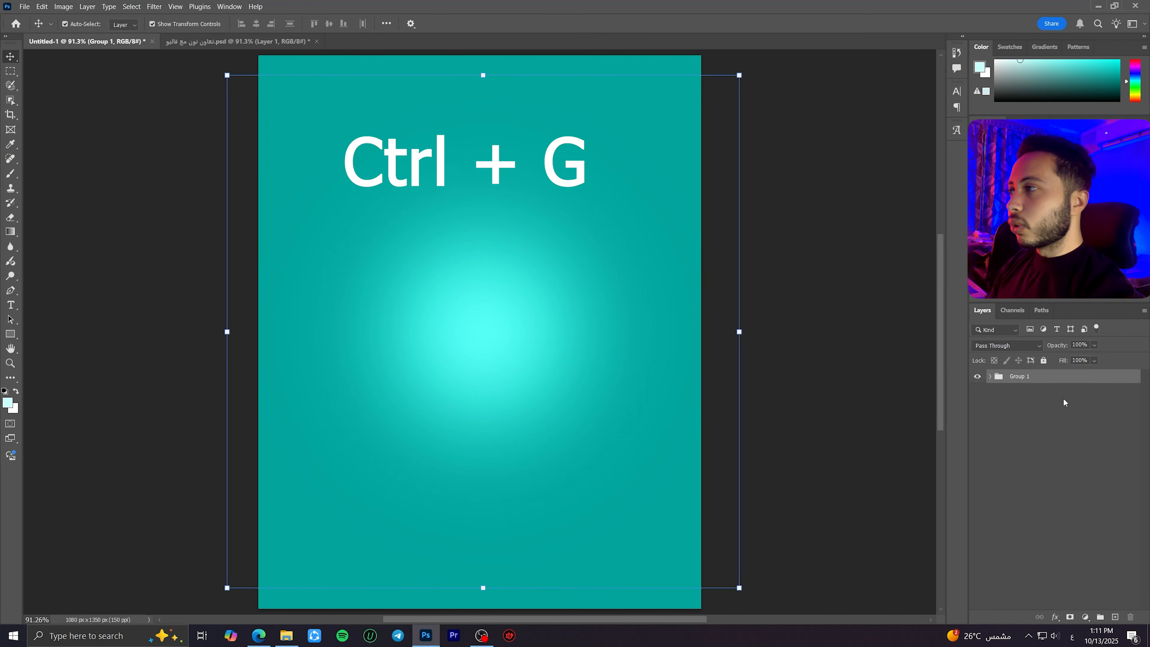
double_click(1017, 376)
text(background)
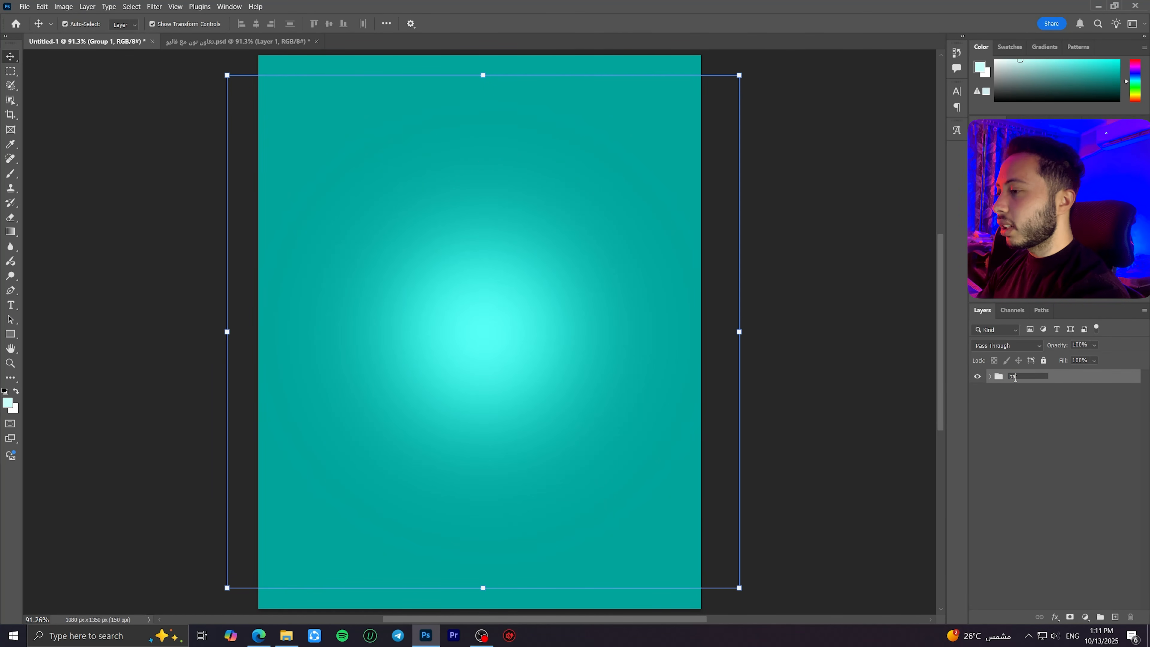
key(Return)
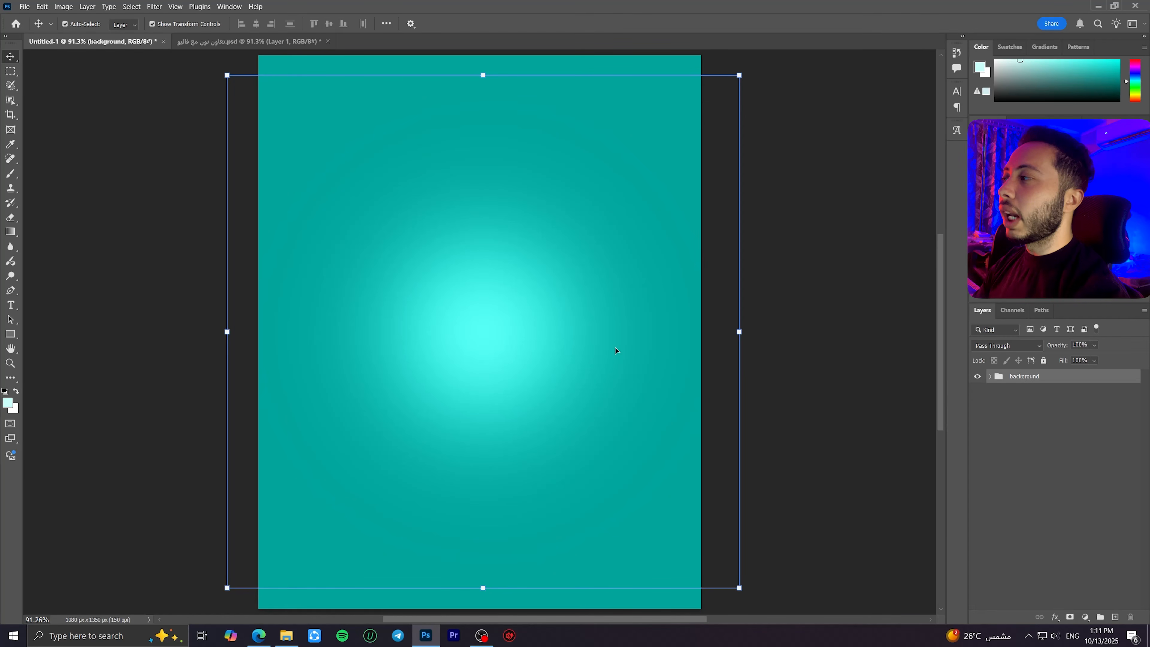
click(785, 313)
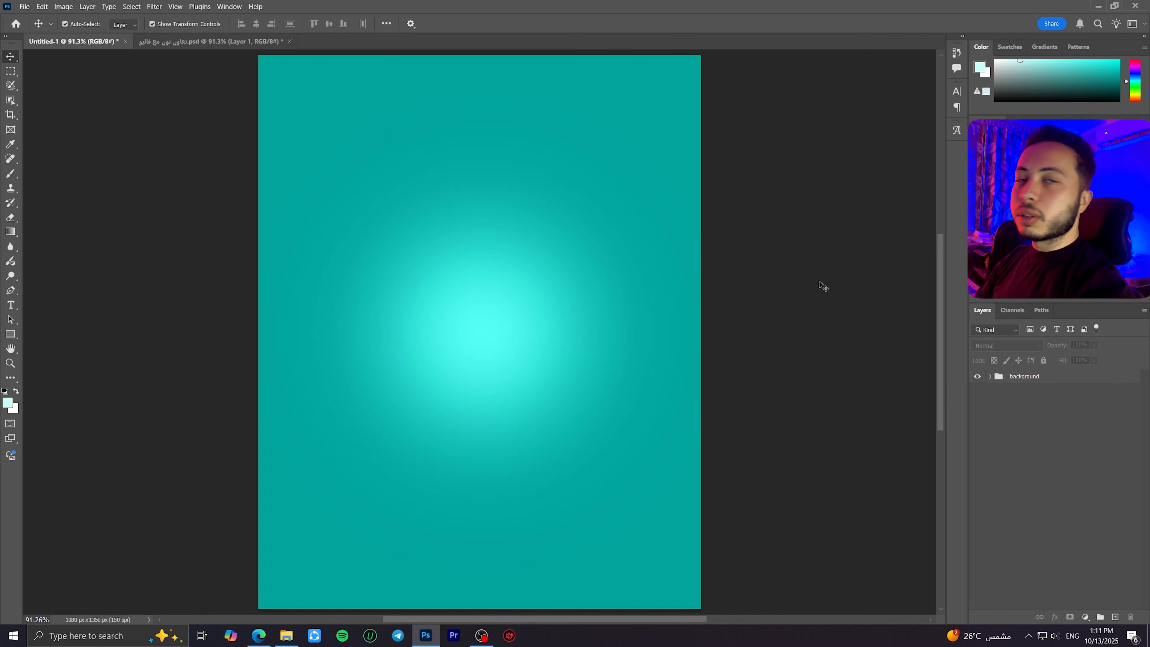
Step: Open the model photo الموديل.jpg from the project folder and view the whole image
key(ctrl+o)
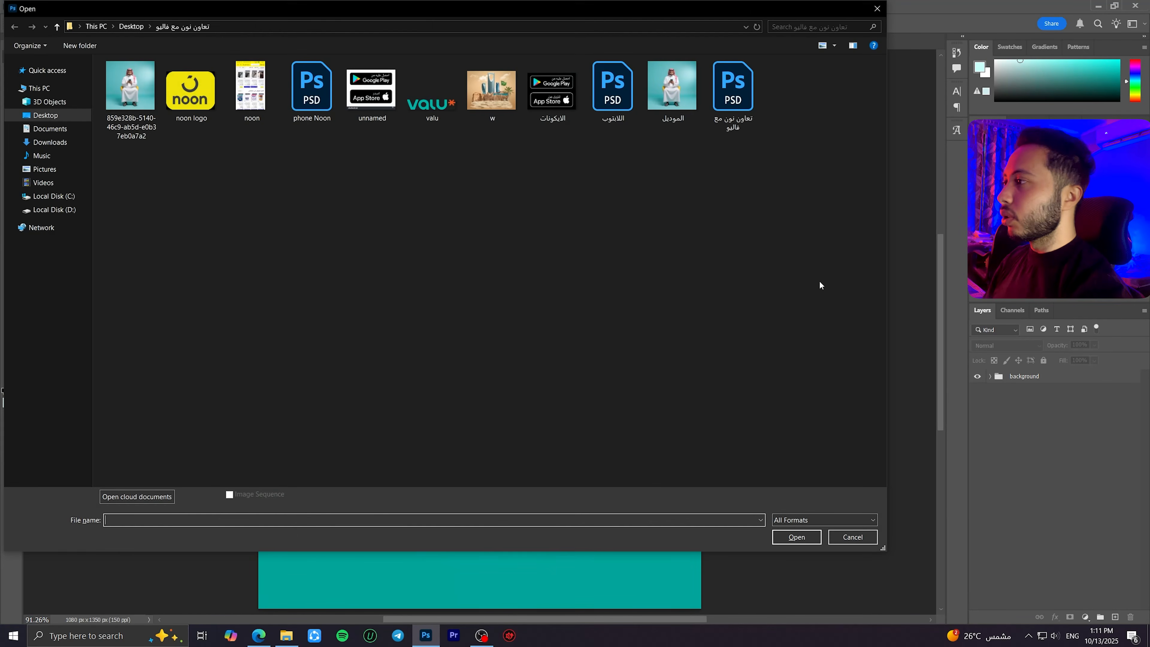
double_click(629, 93)
scroll(491, 210, up, 7)
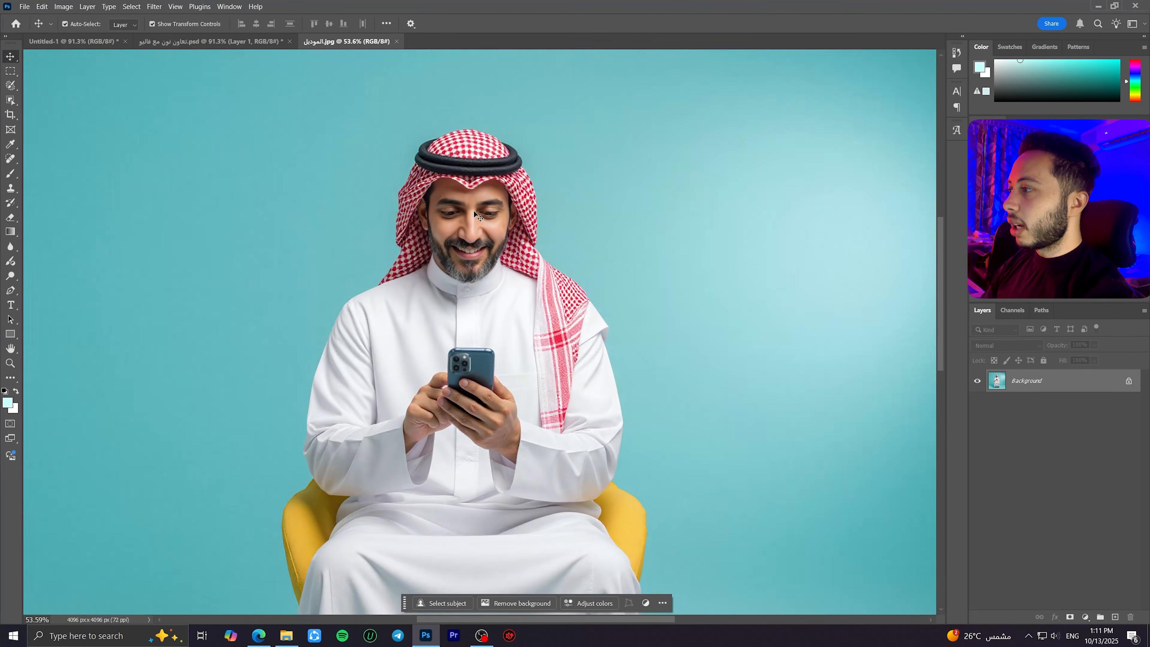
key(ctrl+0)
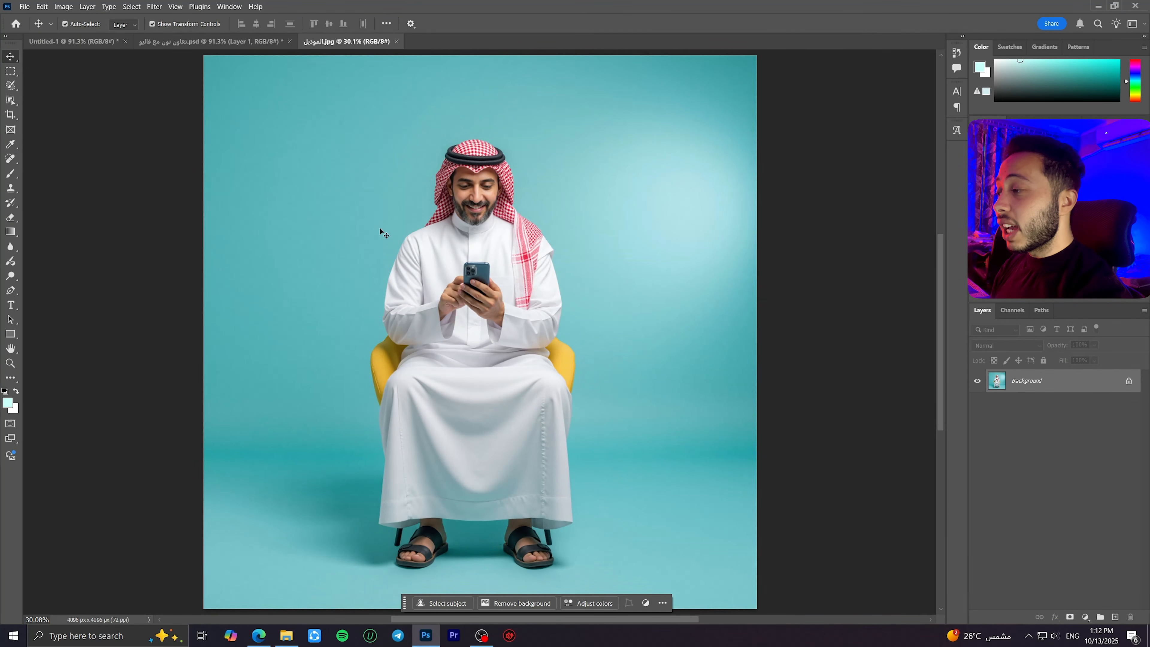
Step: Convert the model photo's Background layer to a smart object
scroll(461, 516, up, 10)
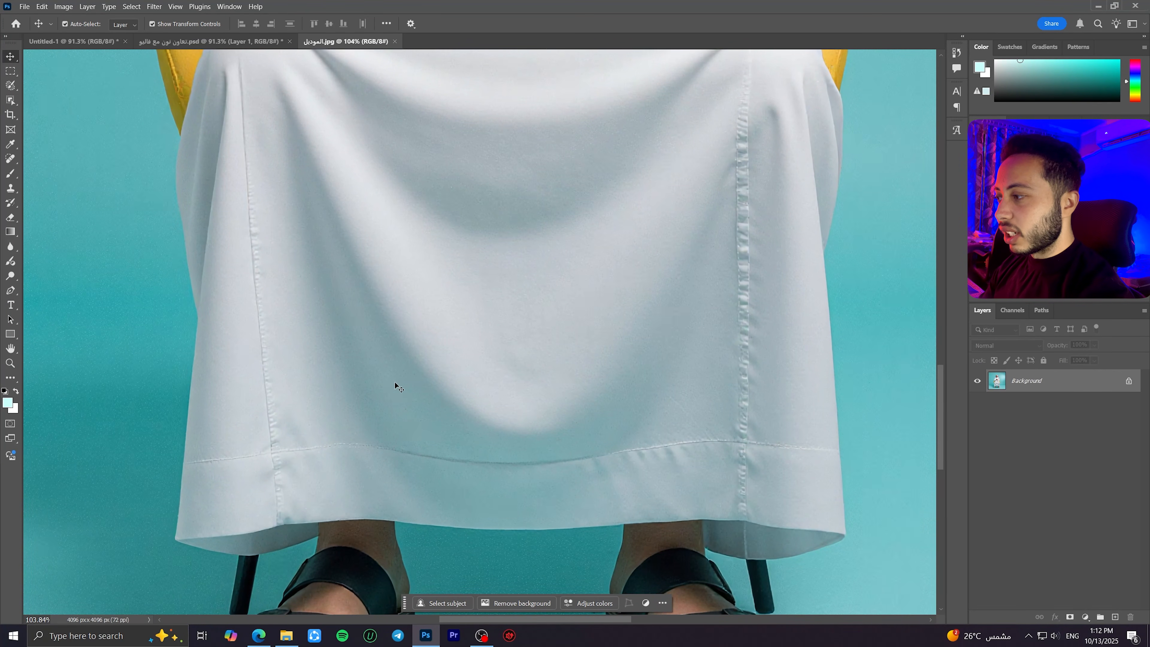
scroll(445, 450, down, 2)
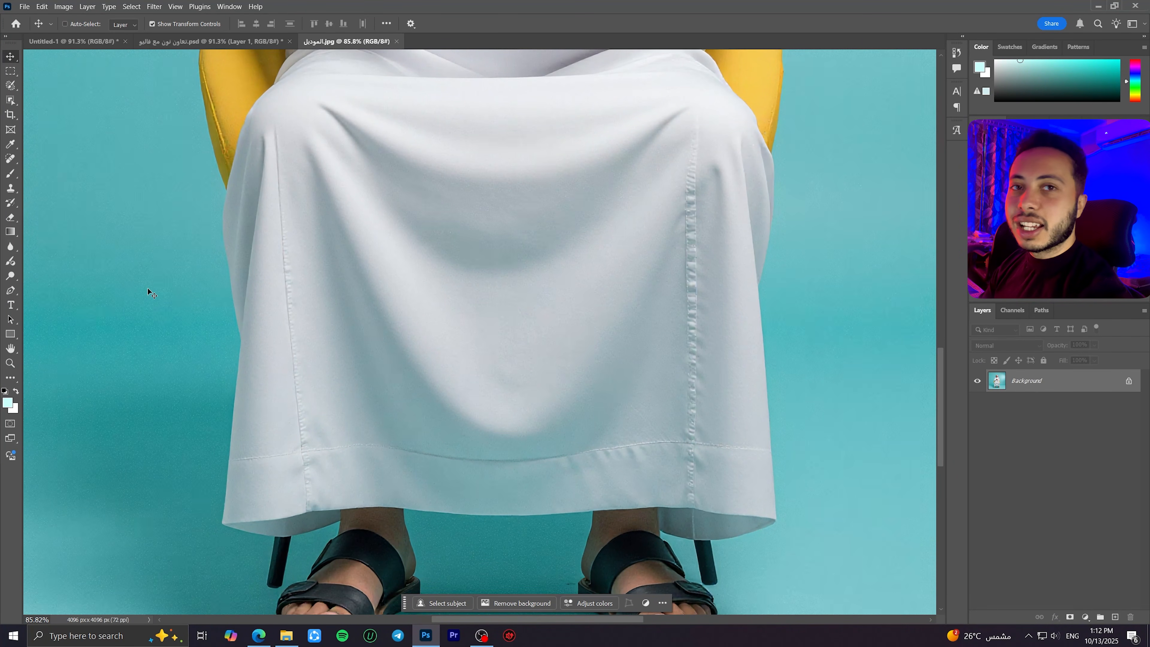
key(ctrl+0)
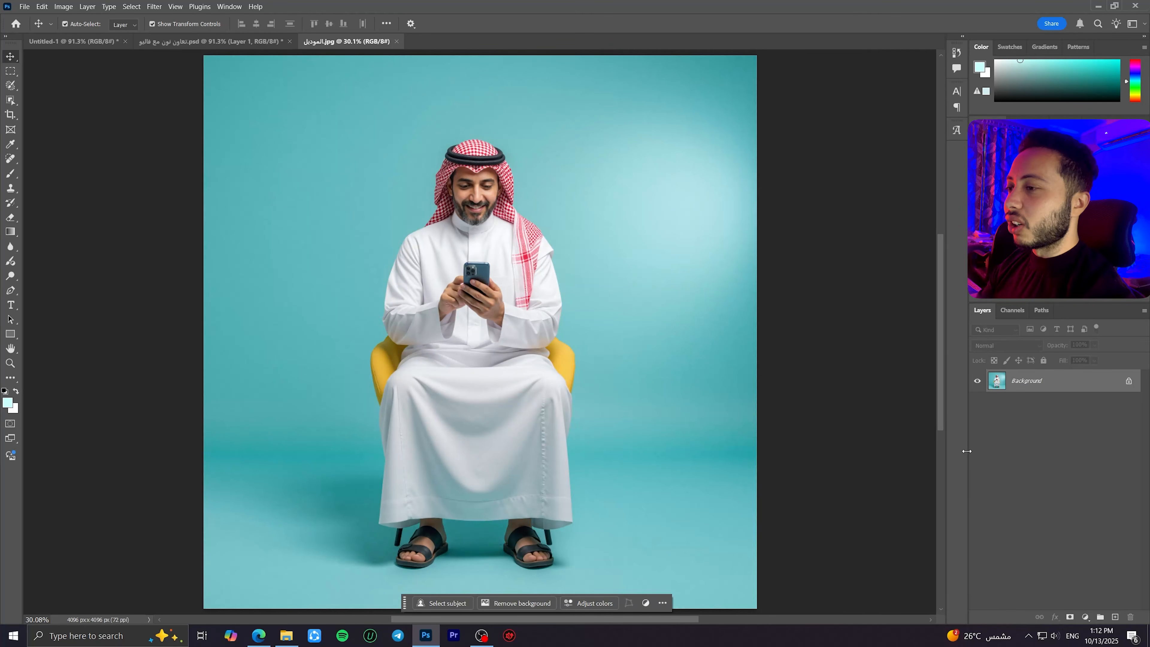
right_click(1023, 383)
click(1045, 493)
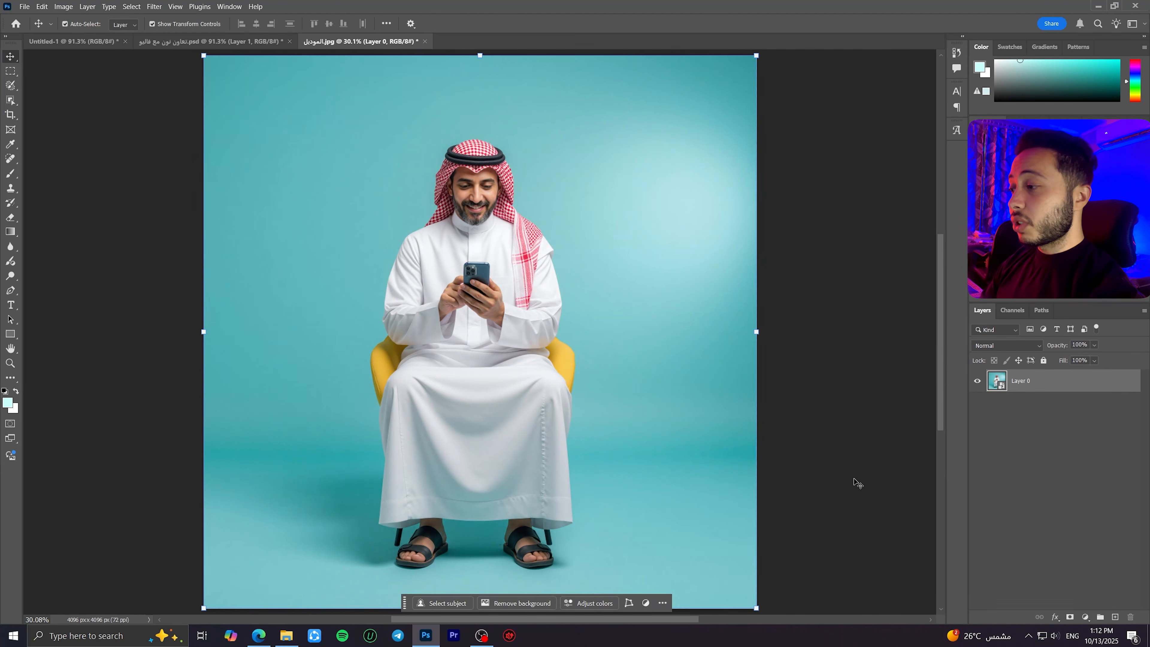
Step: Remove the background from the model photo and bring the cut-out man into the Untitled-1 ad document
click(507, 604)
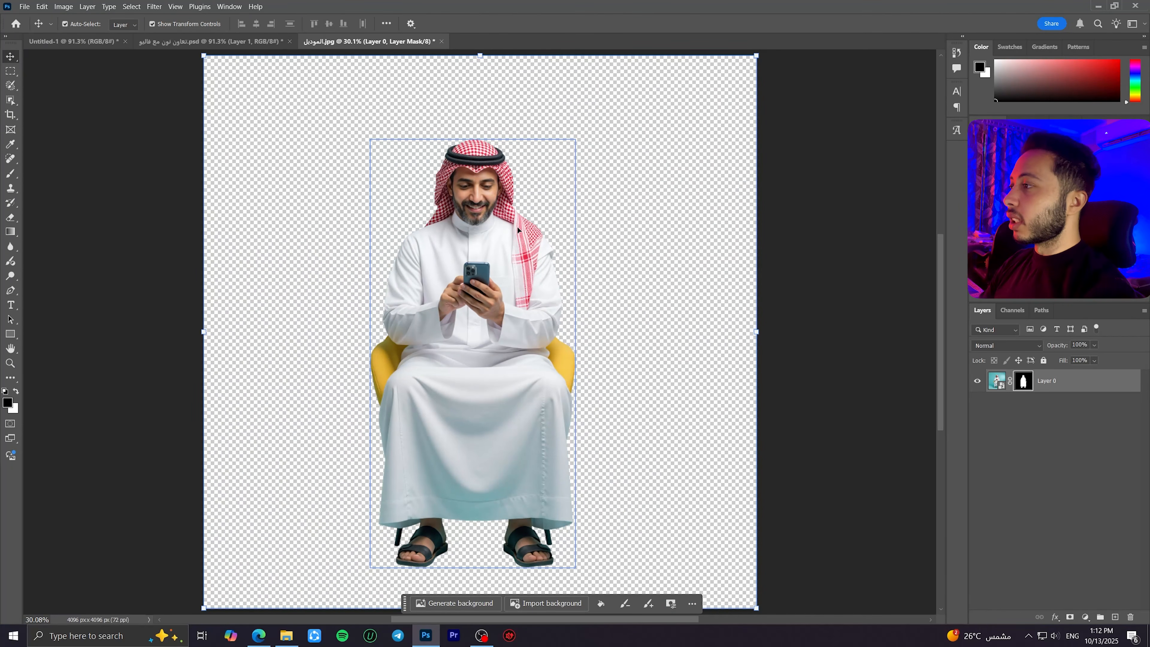
drag(517, 227, 476, 304)
scroll(483, 310, down, 6)
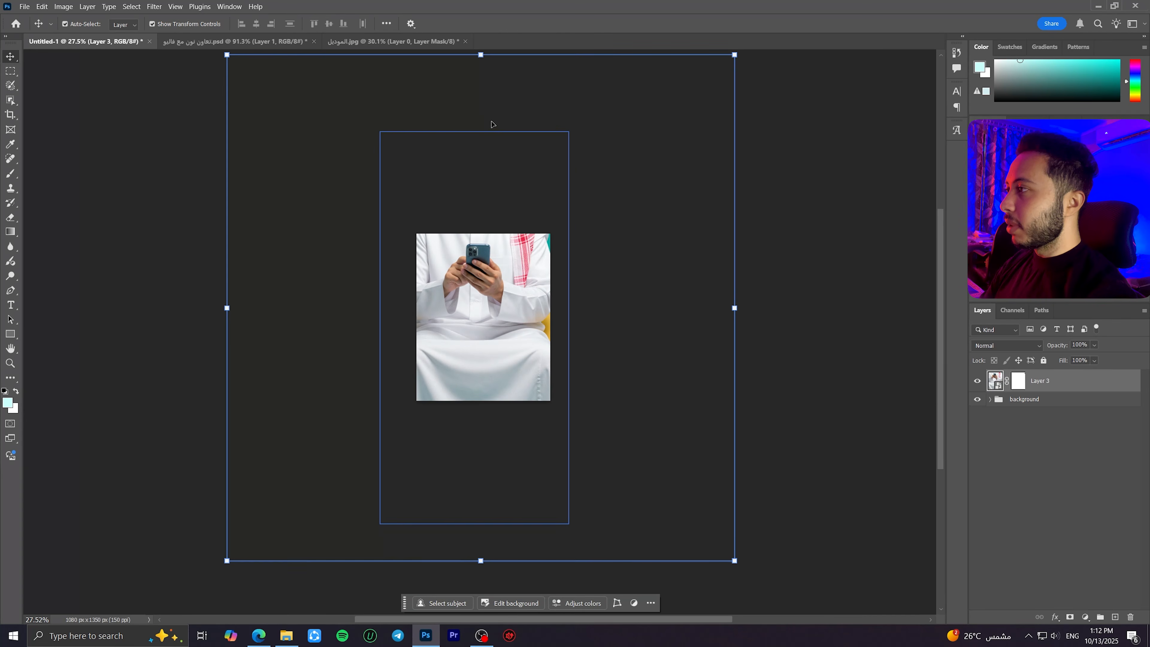
Step: Scale the man to 23.65% and place him over the glow, centred horizontally and slightly below the middle of the canvas
drag(482, 54, 478, 360)
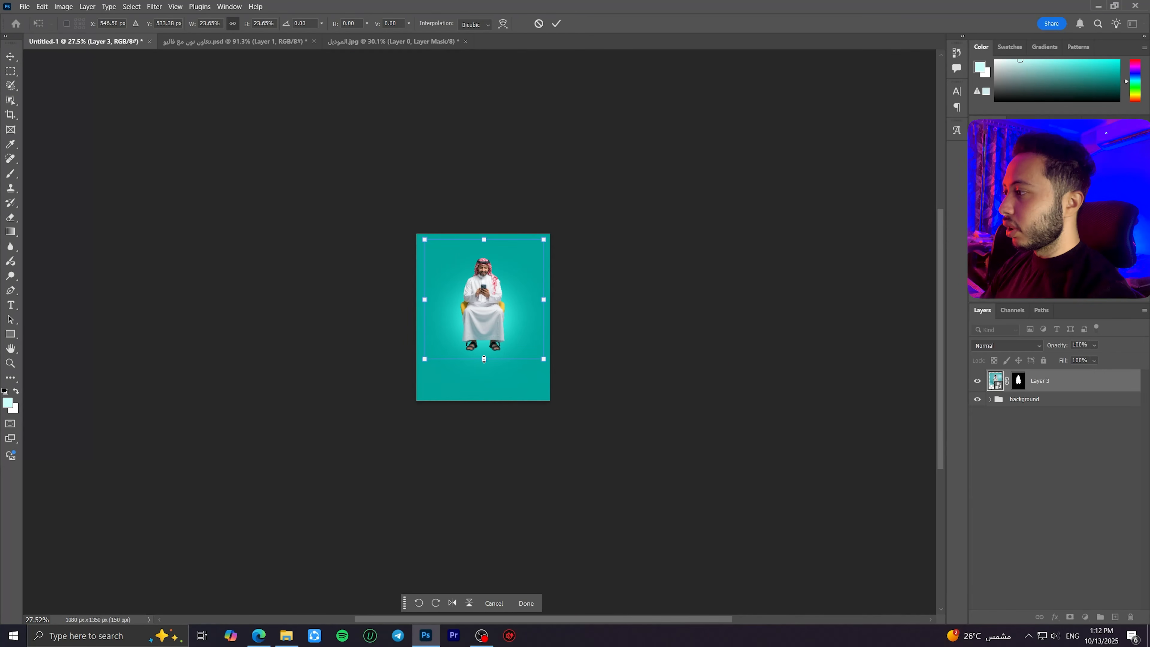
scroll(480, 359, up, 10)
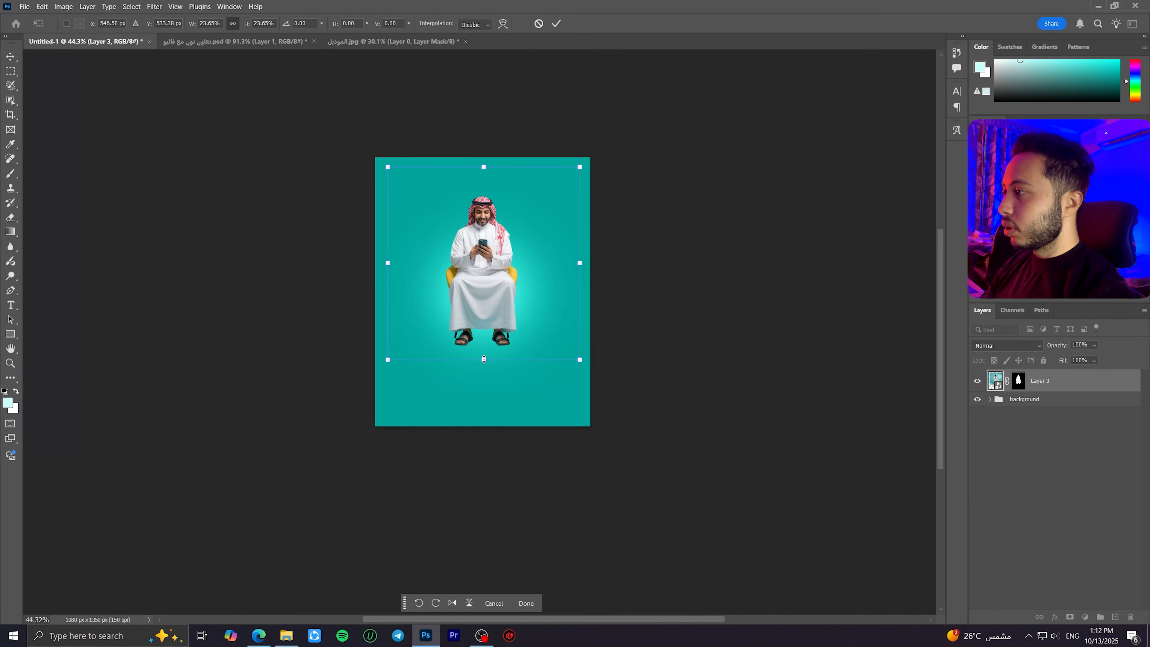
drag(480, 209, 480, 242)
key(Return)
key(ctrl+0)
key(ctrl+a)
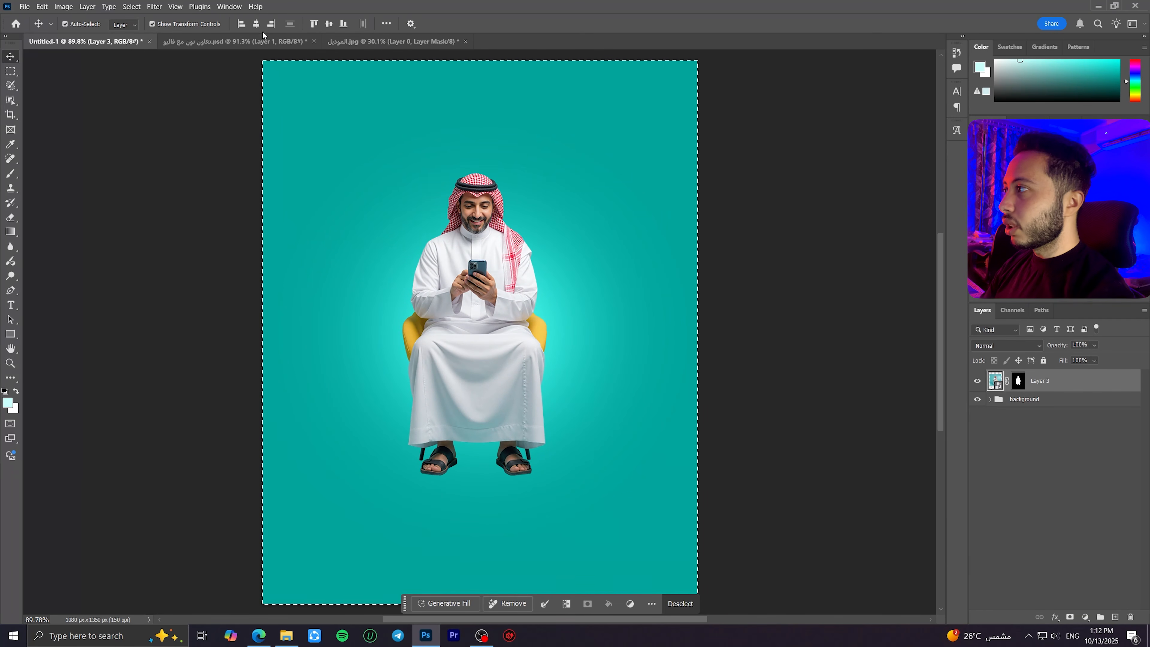
key(ctrl+d)
drag(483, 264, 486, 312)
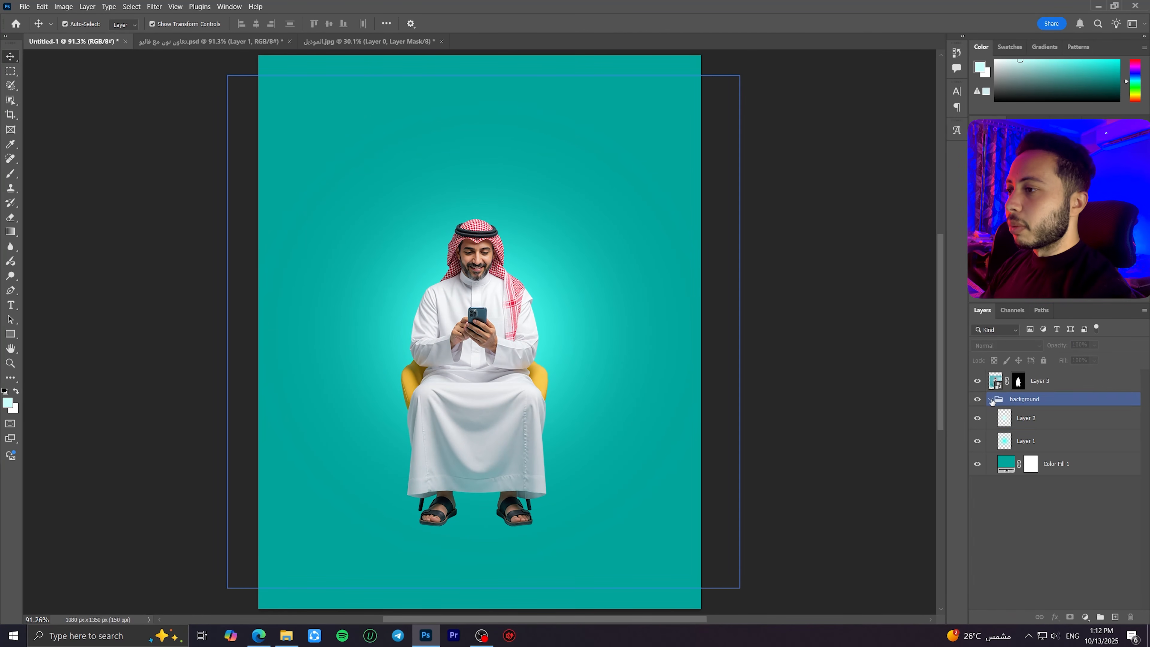
Step: Change the Color Fill 1 layer in the background group to the darker teal #01817a and collapse the group
click(1037, 418)
click(1041, 441)
click(1045, 467)
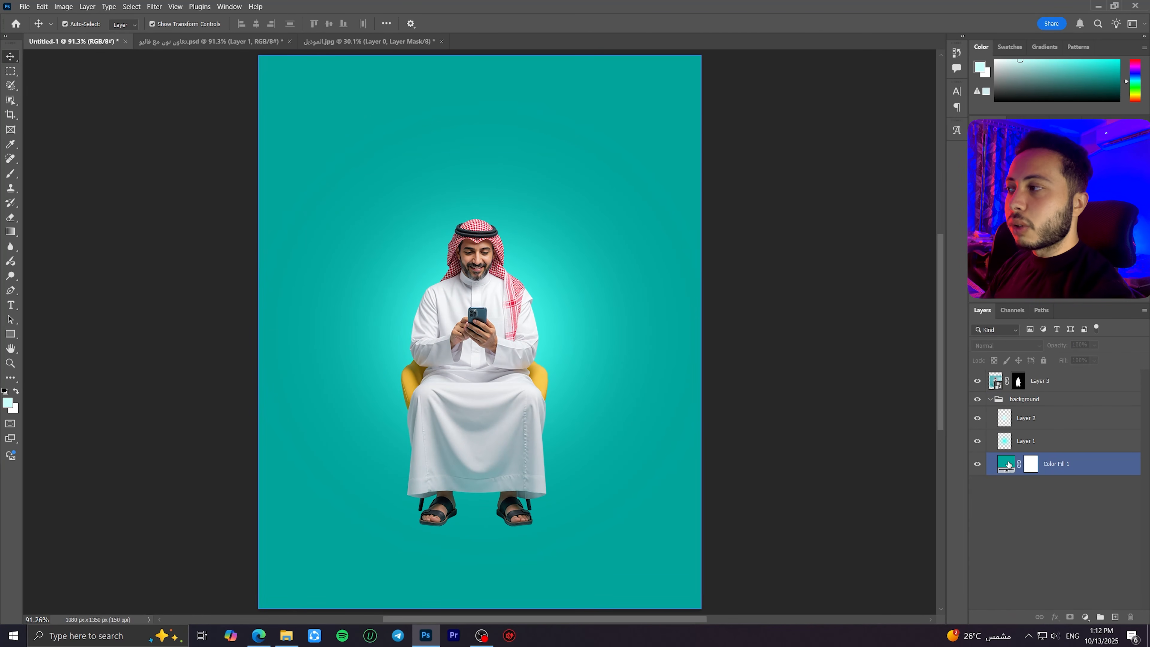
click(1008, 464)
double_click(1007, 465)
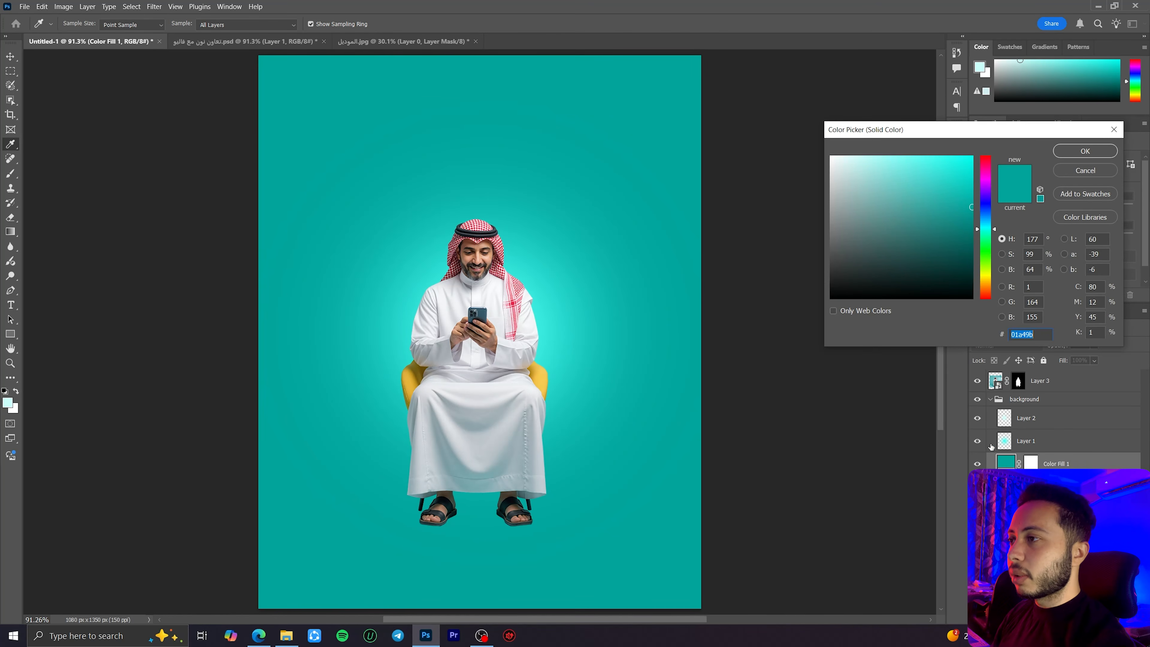
drag(973, 211, 973, 231)
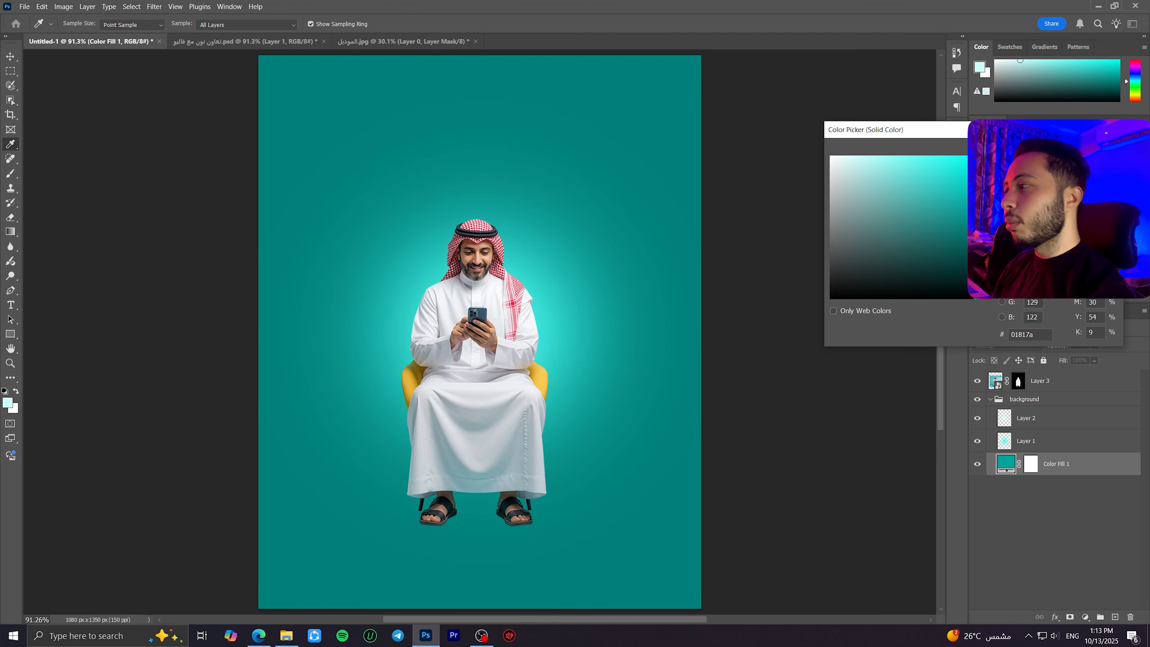
key(Return)
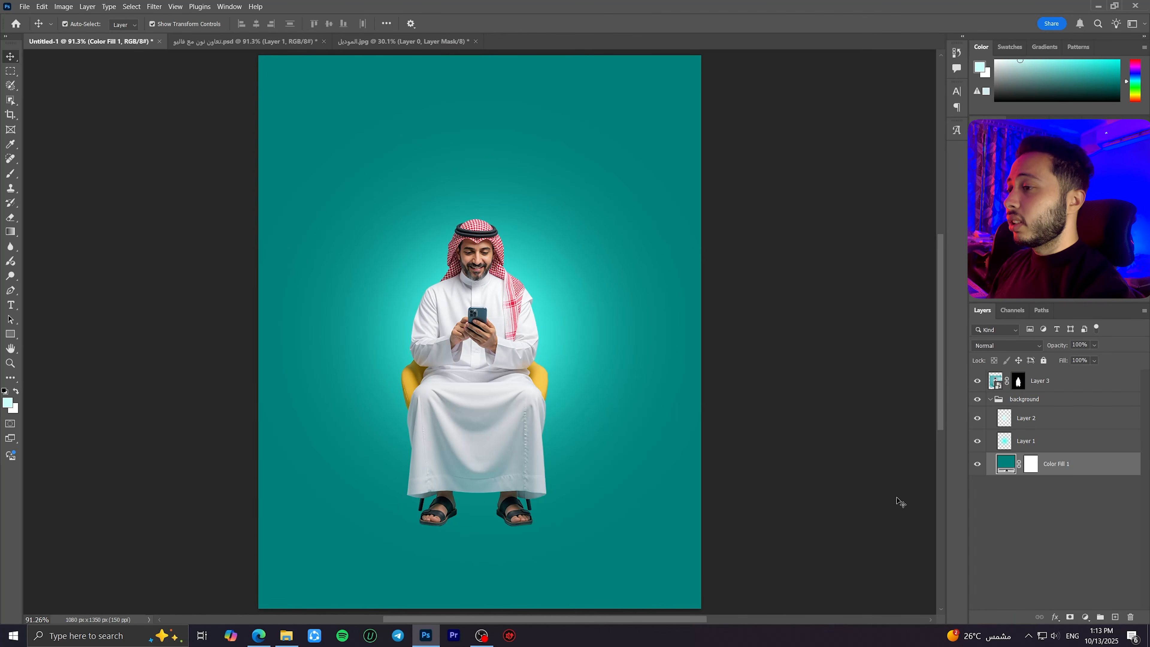
click(990, 399)
Step: Disable the layer mask in the الموديل.jpg document to examine the original floor shadow, and return to the ad
click(494, 374)
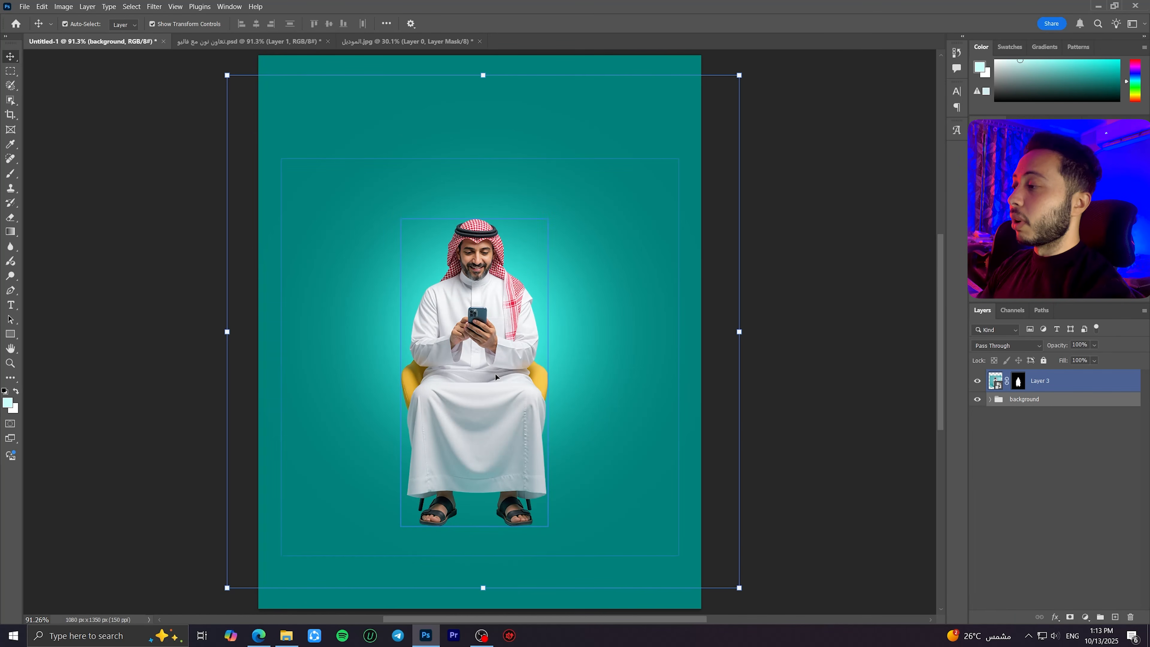
click(358, 41)
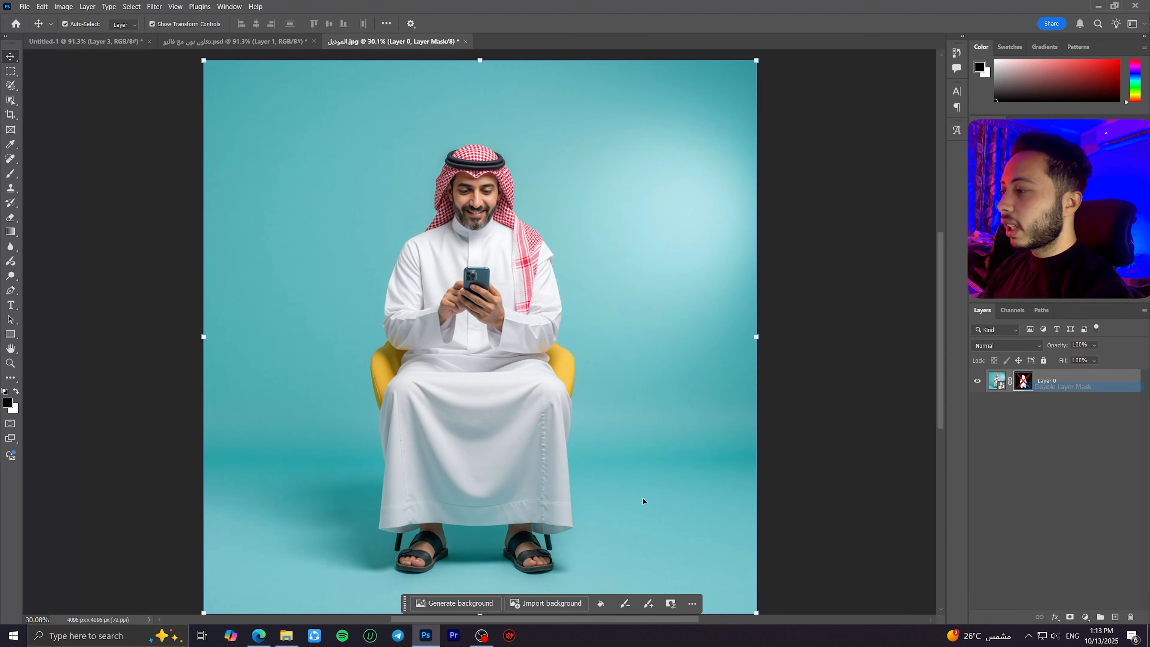
click(59, 41)
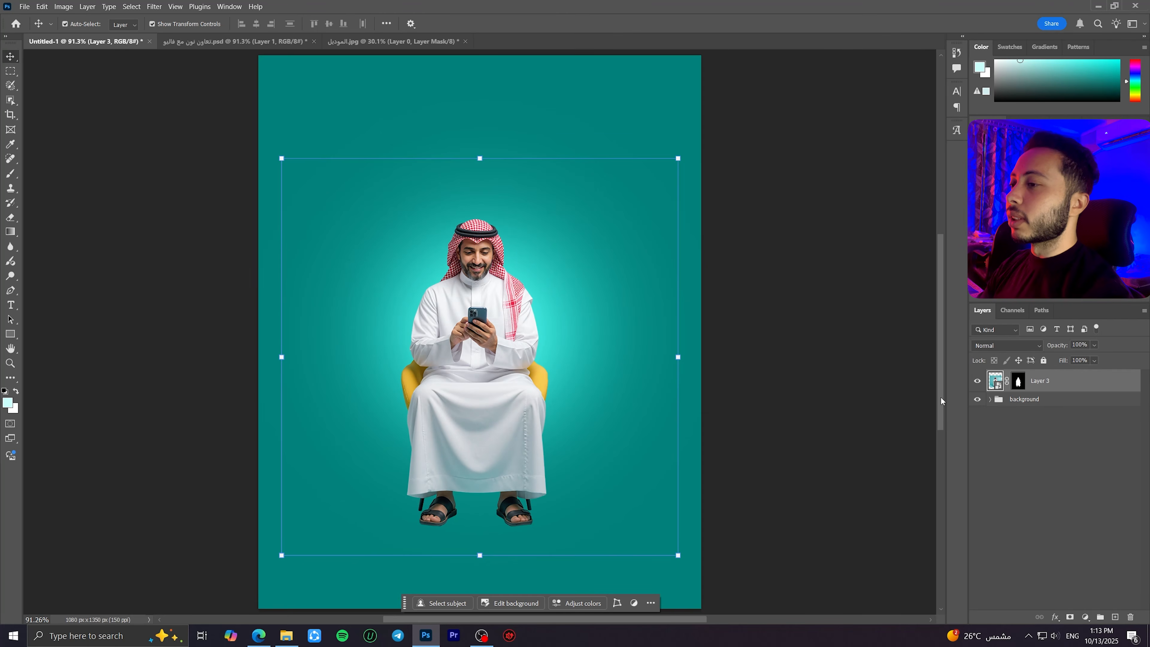
Step: Duplicate the man's layer and delete the layer mask from the copy
drag(1056, 382, 1115, 617)
click(1019, 381)
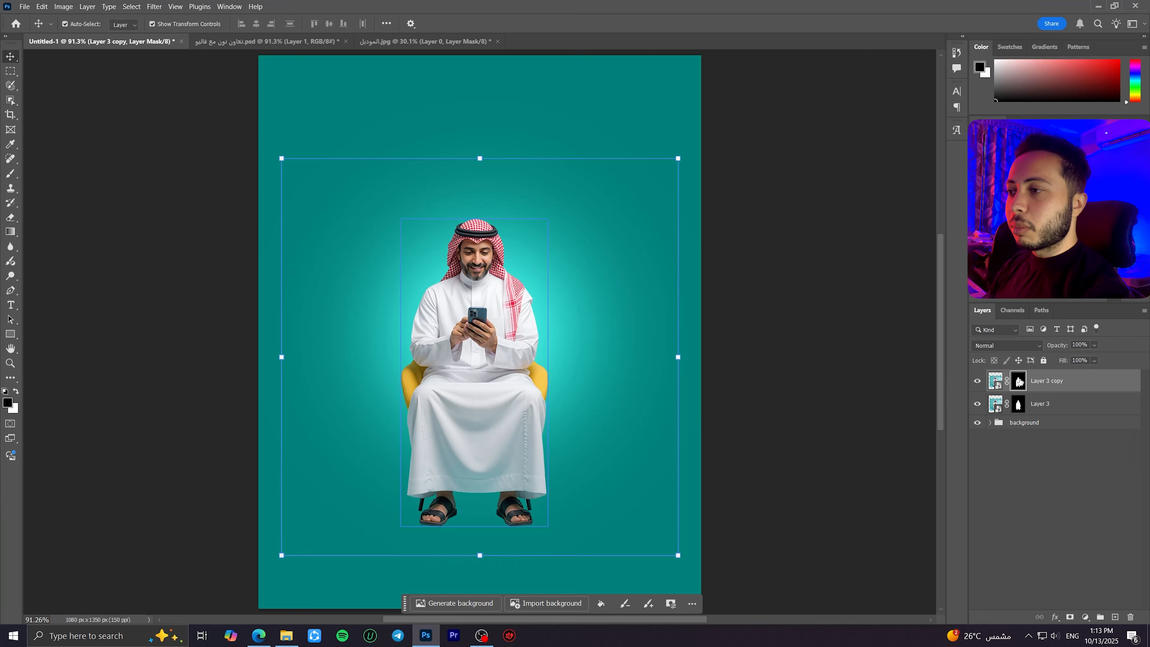
right_click(1019, 382)
click(1034, 402)
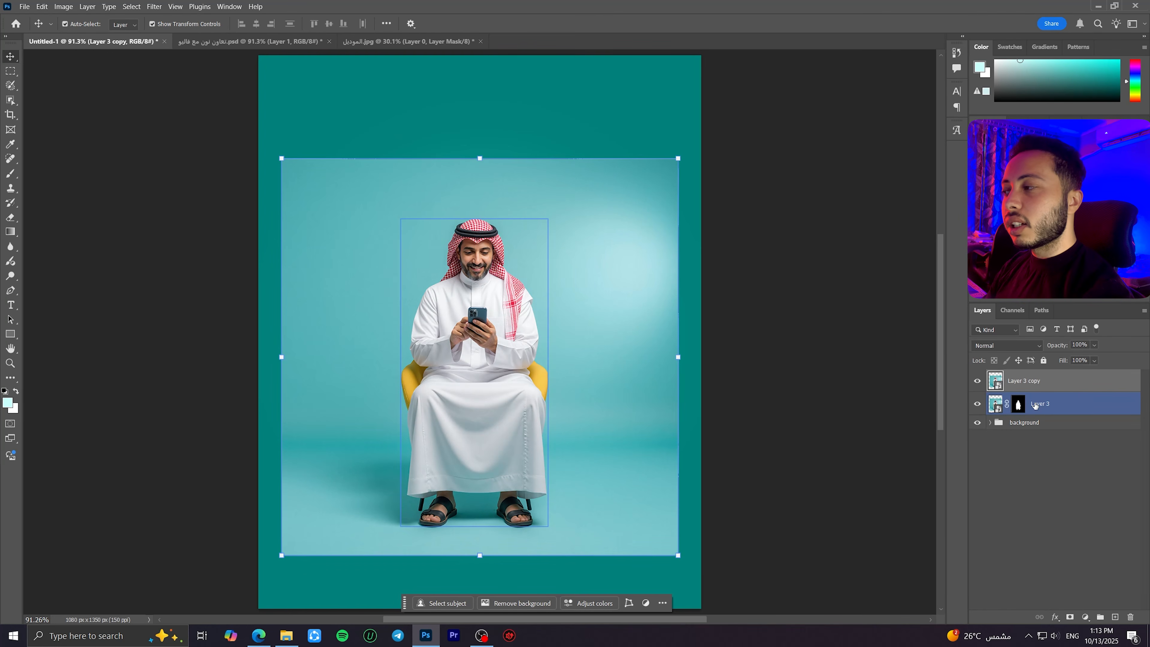
Step: Brush a selection over the feet and floor shadow on Layer 3 copy at brush size 100, and turn it into a layer mask
click(11, 86)
scroll(505, 513, up, 8)
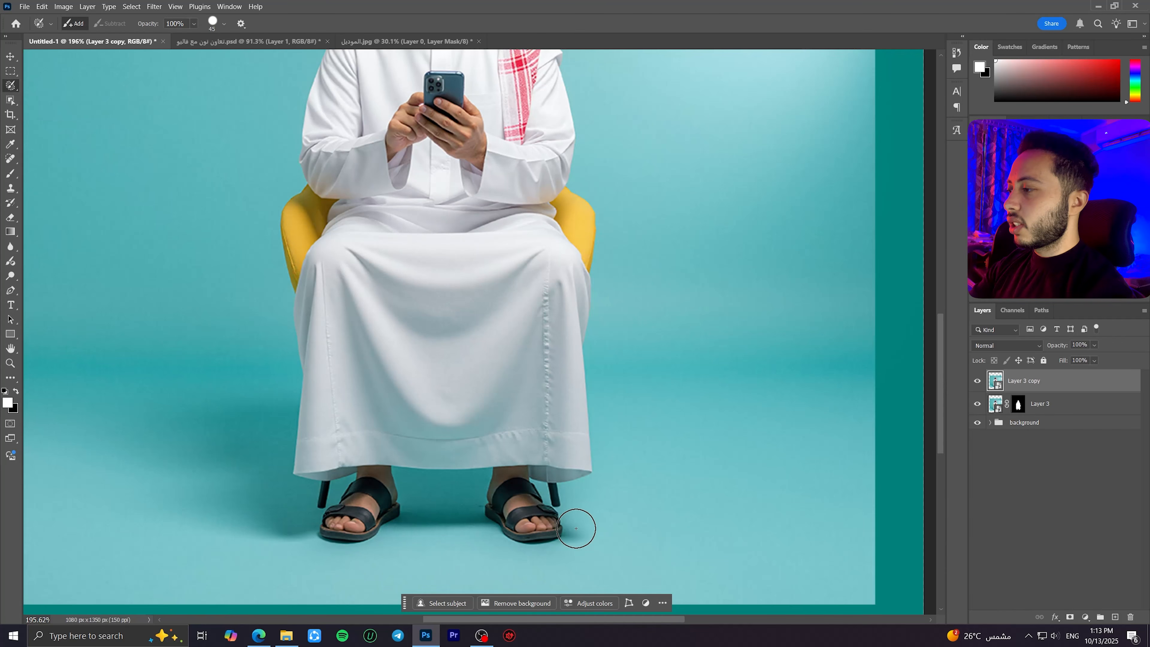
key(bracketright)
key(bracketright)
key(bracketright)
key(bracketright)
mouse_move(575, 529)
mouse_down()
mouse_move(485, 503)
mouse_move(303, 503)
mouse_move(286, 457)
mouse_move(164, 424)
mouse_move(539, 488)
mouse_up()
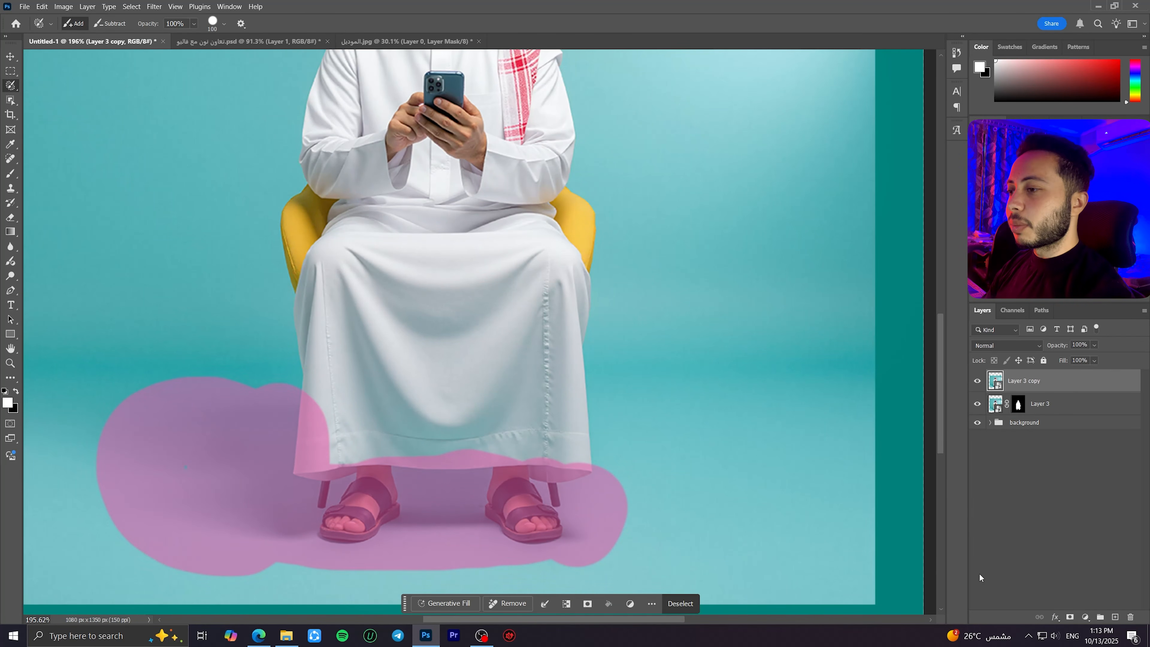
click(1070, 617)
scroll(752, 534, down, 2)
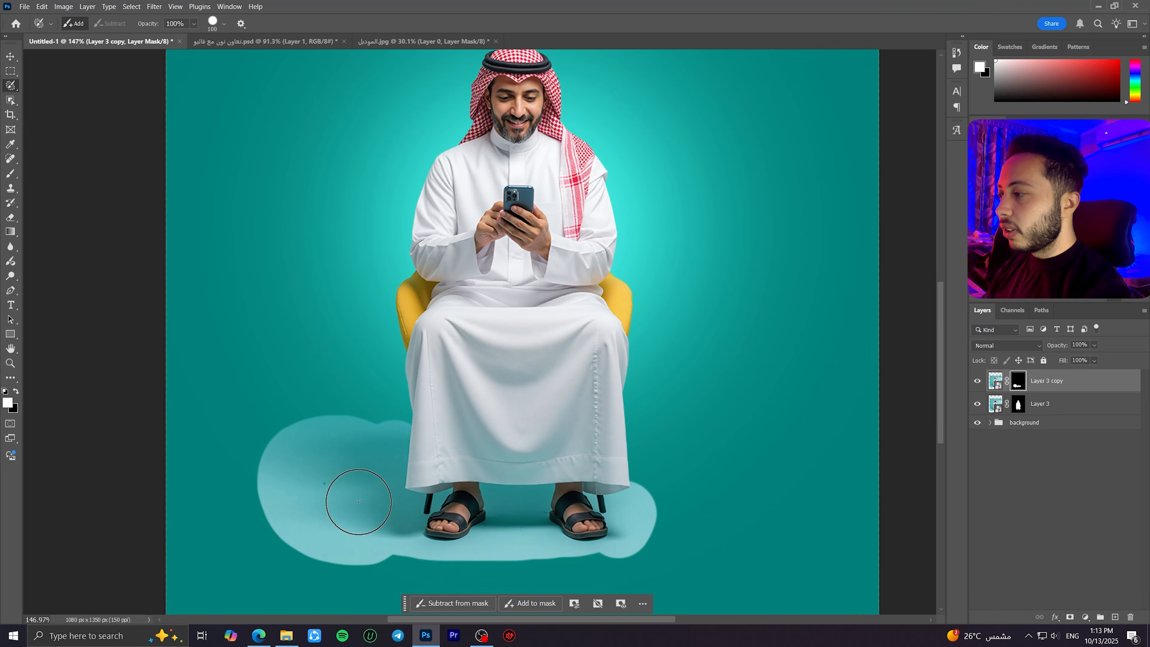
Step: Set the shadow copy's blend mode to Multiply and move it below the man's layer
click(992, 348)
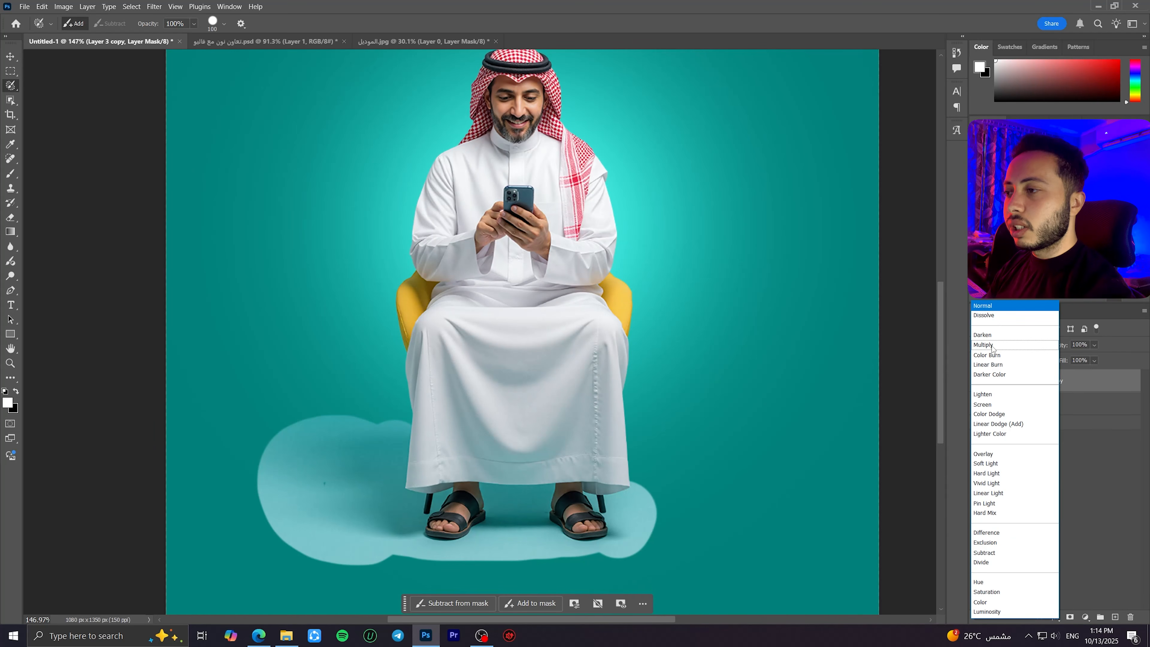
click(1004, 345)
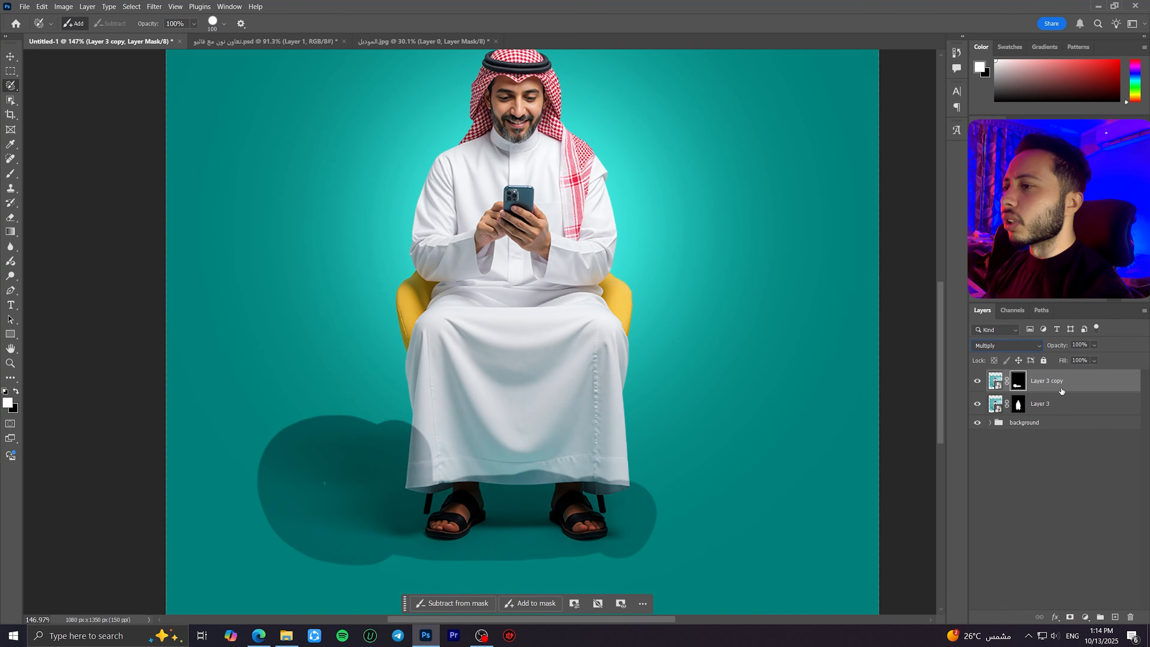
drag(1060, 391, 1076, 410)
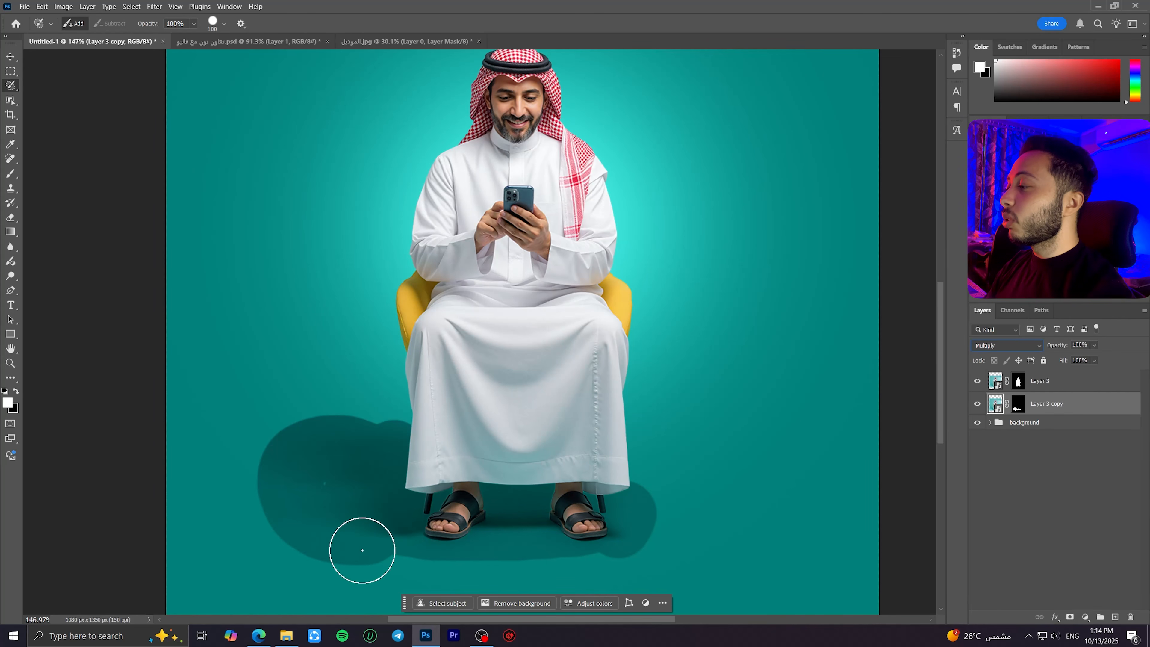
Step: Split the white Blend If slider for the current layer to 41 / 125 on the shadow copy
double_click(1100, 408)
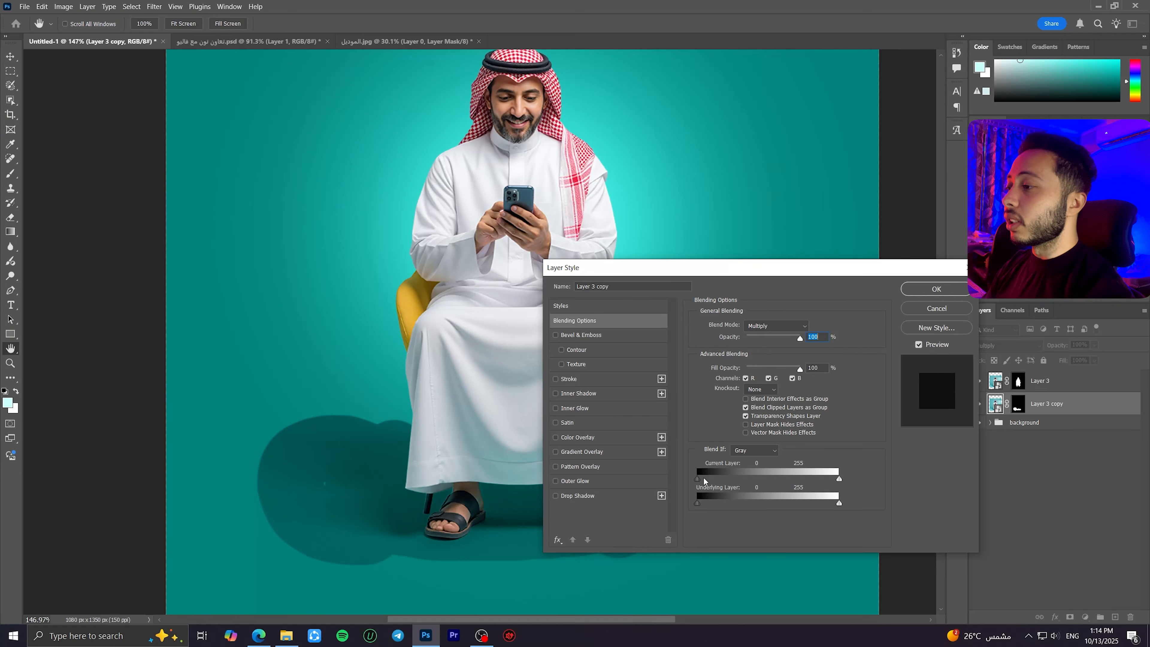
drag(707, 271, 738, 100)
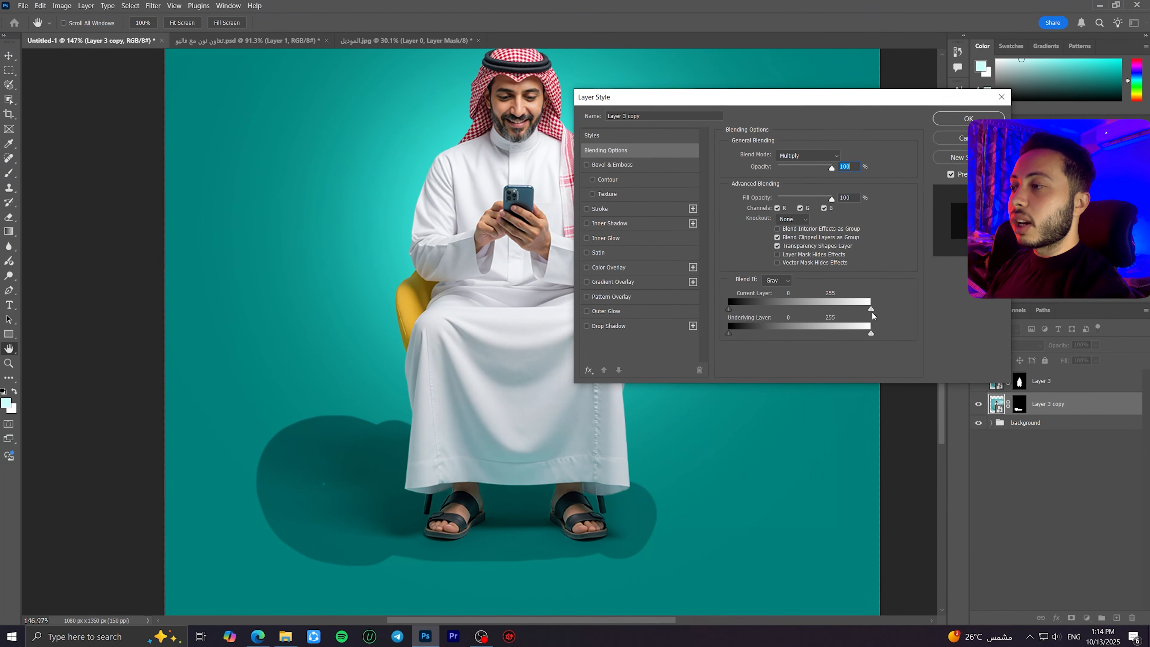
drag(869, 310, 805, 304)
drag(947, 306, 845, 304)
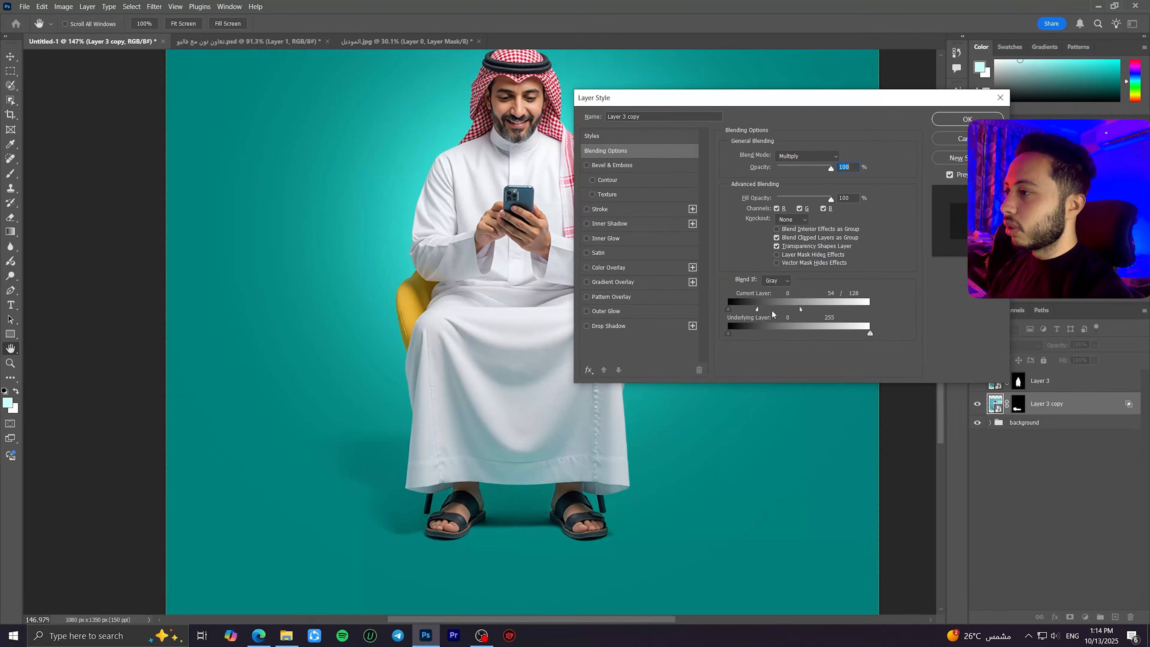
drag(757, 307, 749, 304)
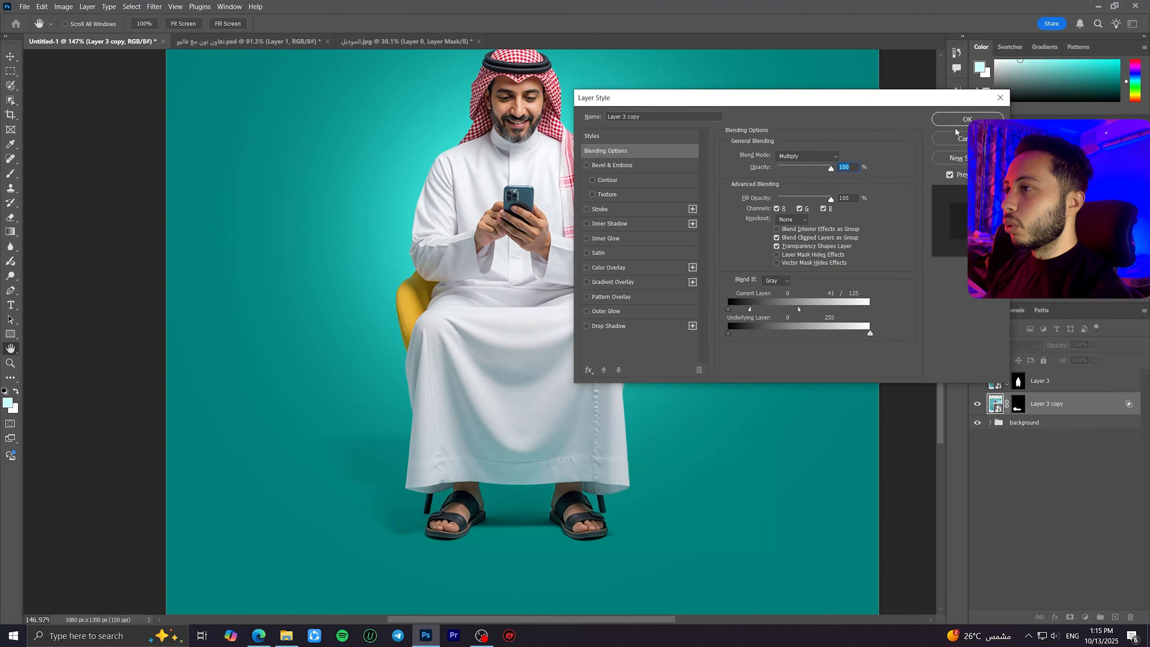
click(957, 119)
Step: Compare the whole canvas with and without the shadow layer, and set that layer's fill to 79%
key(ctrl+0)
click(977, 404)
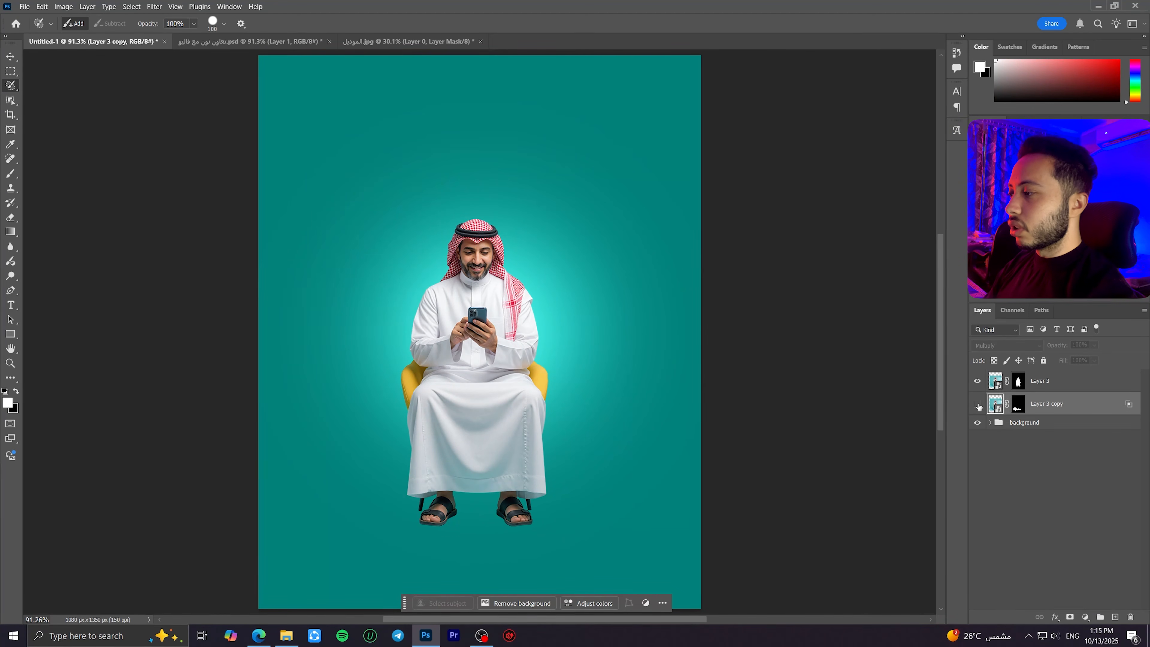
click(977, 404)
click(976, 405)
click(977, 405)
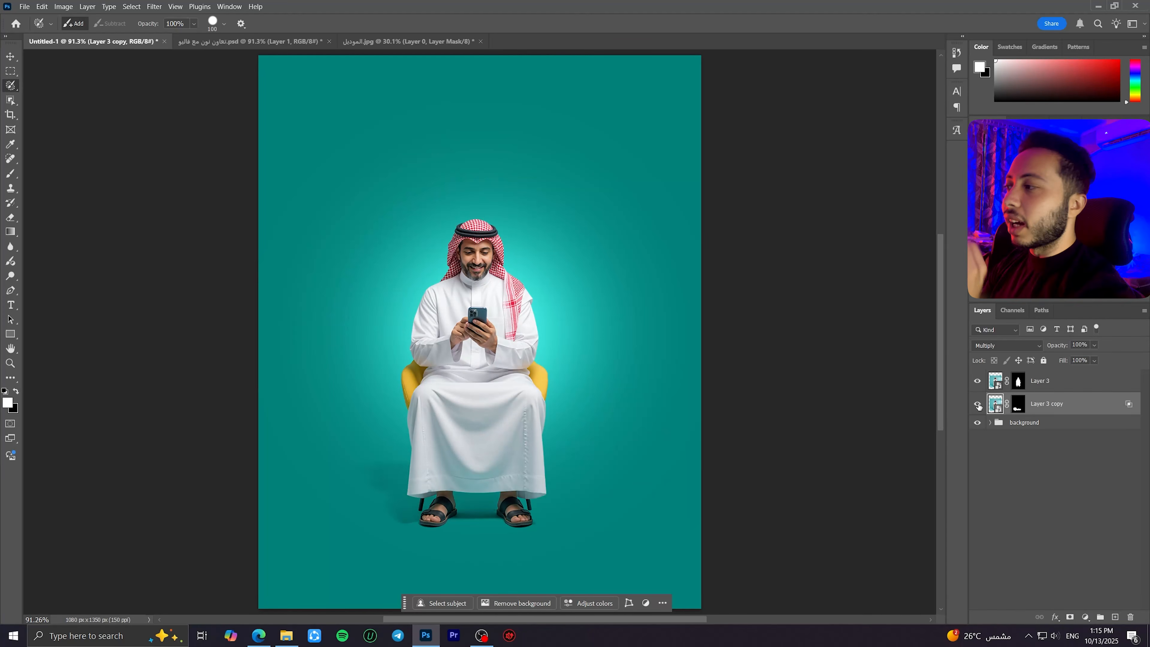
drag(1065, 361, 1061, 362)
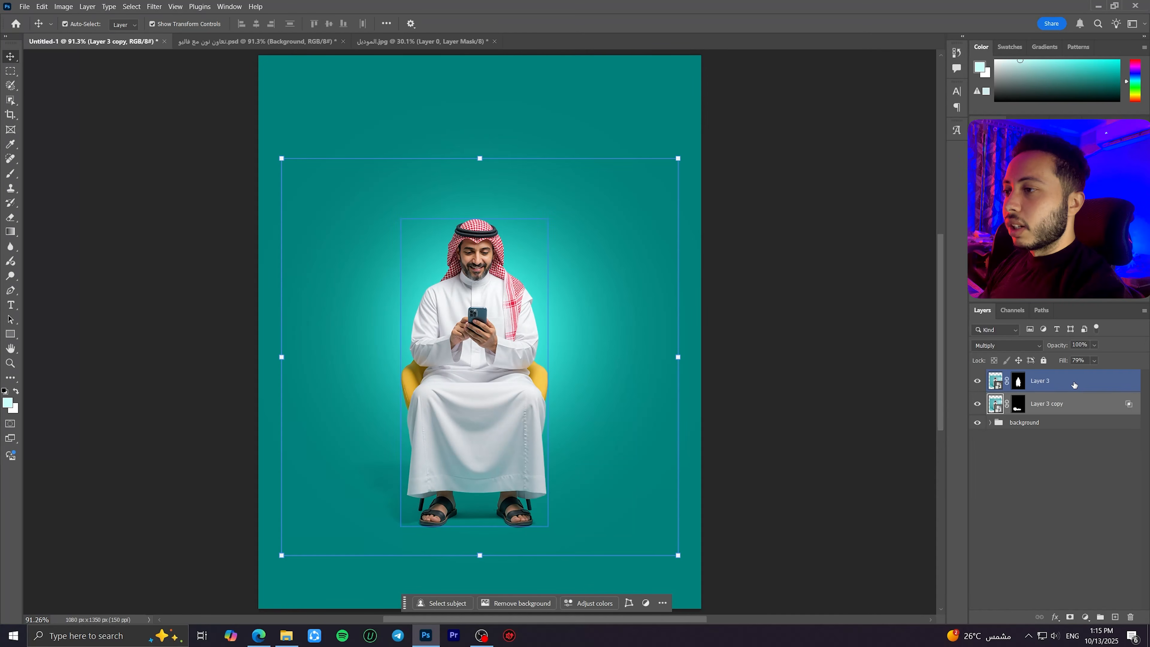
Step: Group the man's layer with its shadow layer and rename the group "model"
shift+click(1072, 407)
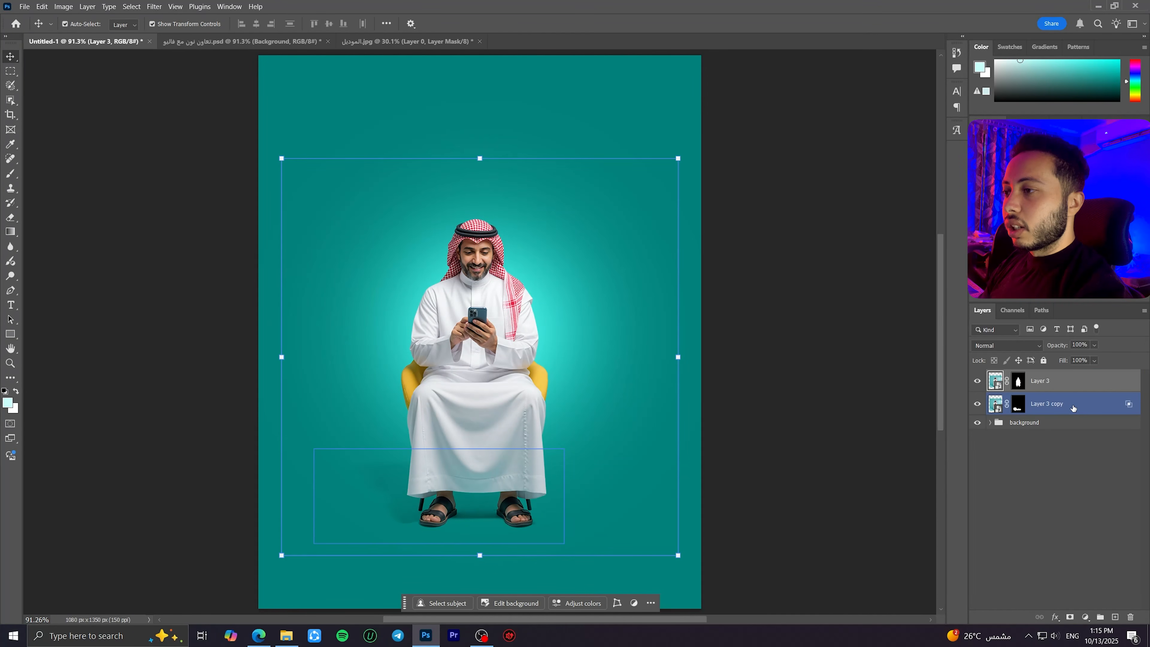
key(ctrl+g)
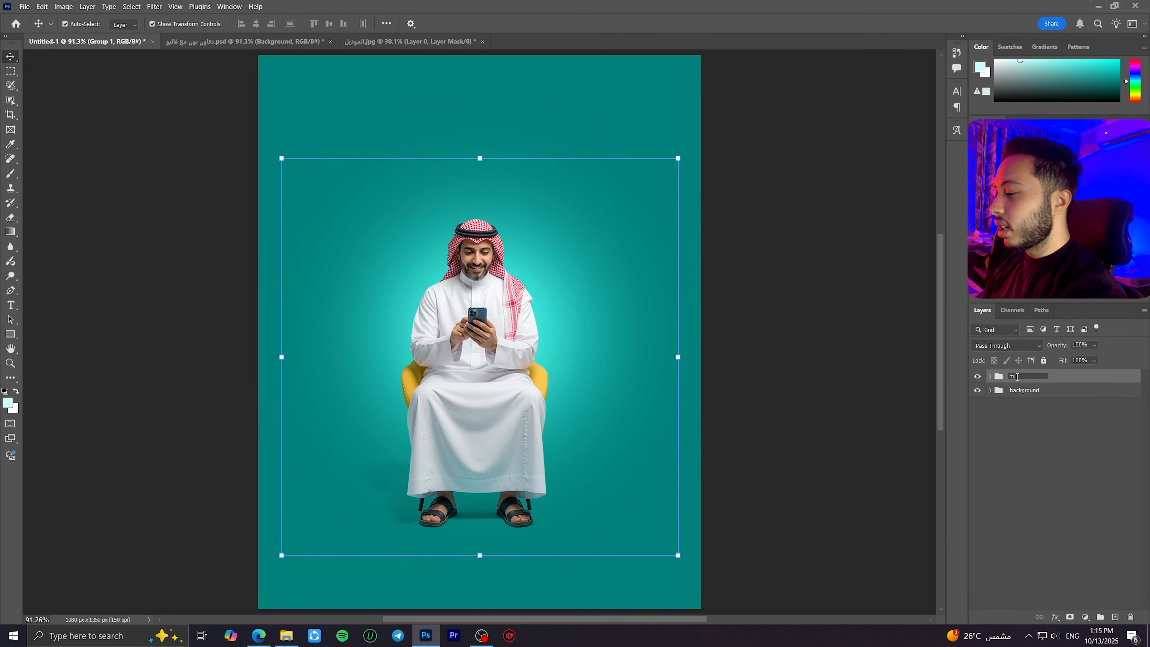
text(del)
key(Return)
click(1005, 394)
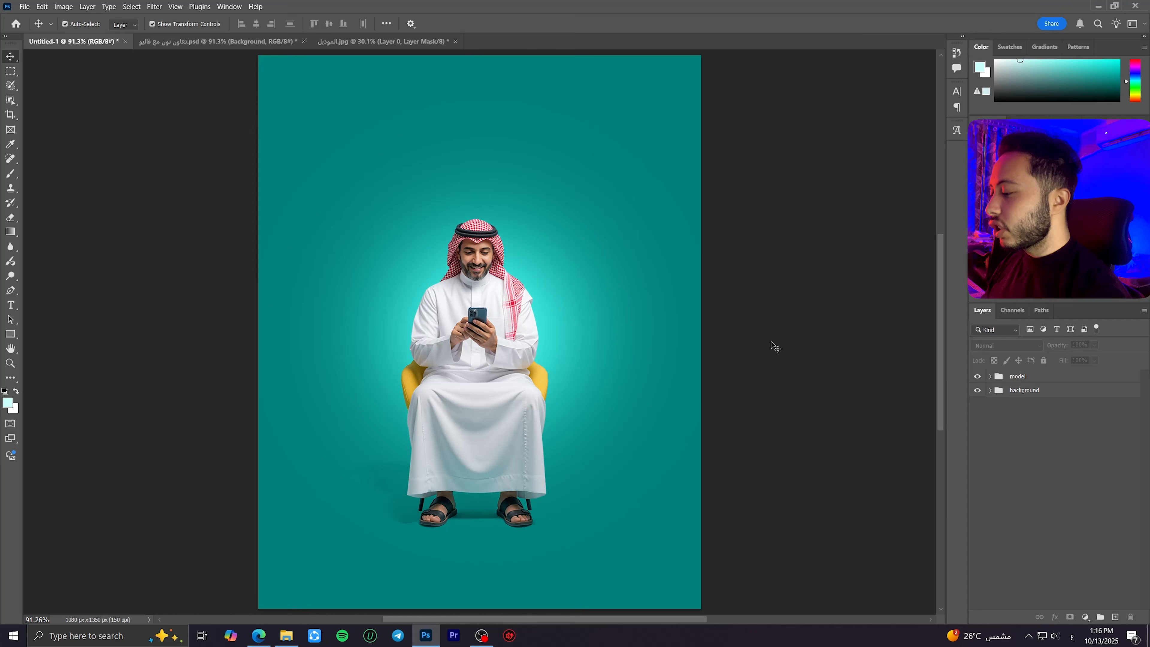
Step: Open the app-preview image from the project folder
key(ctrl)
key(ctrl+o)
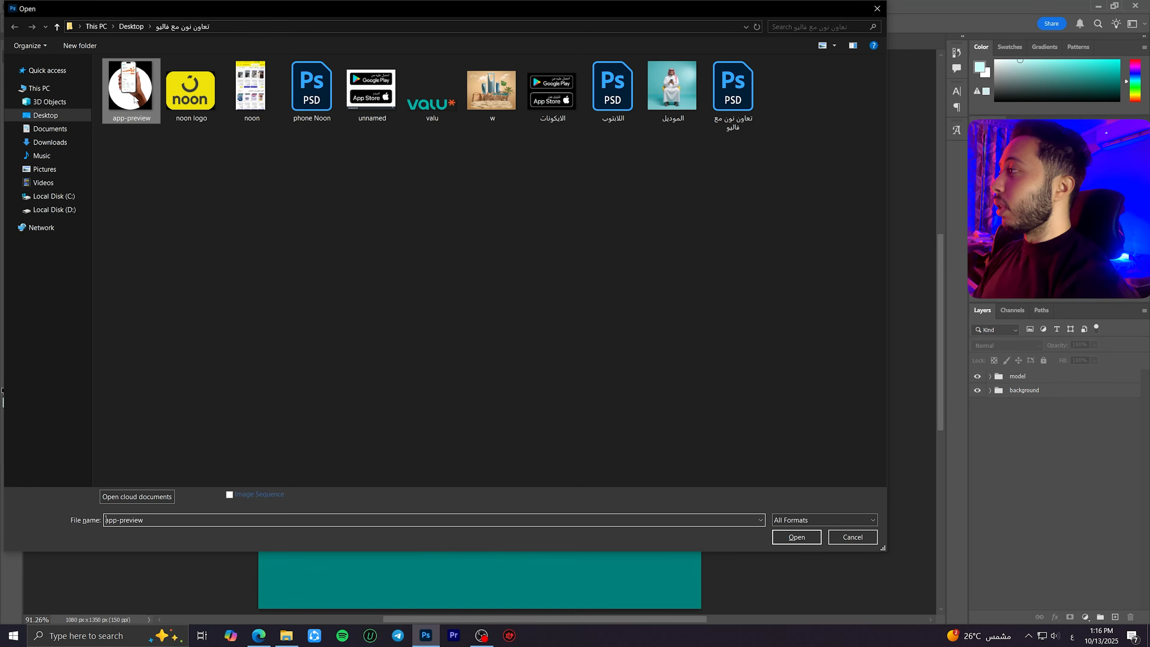
double_click(130, 92)
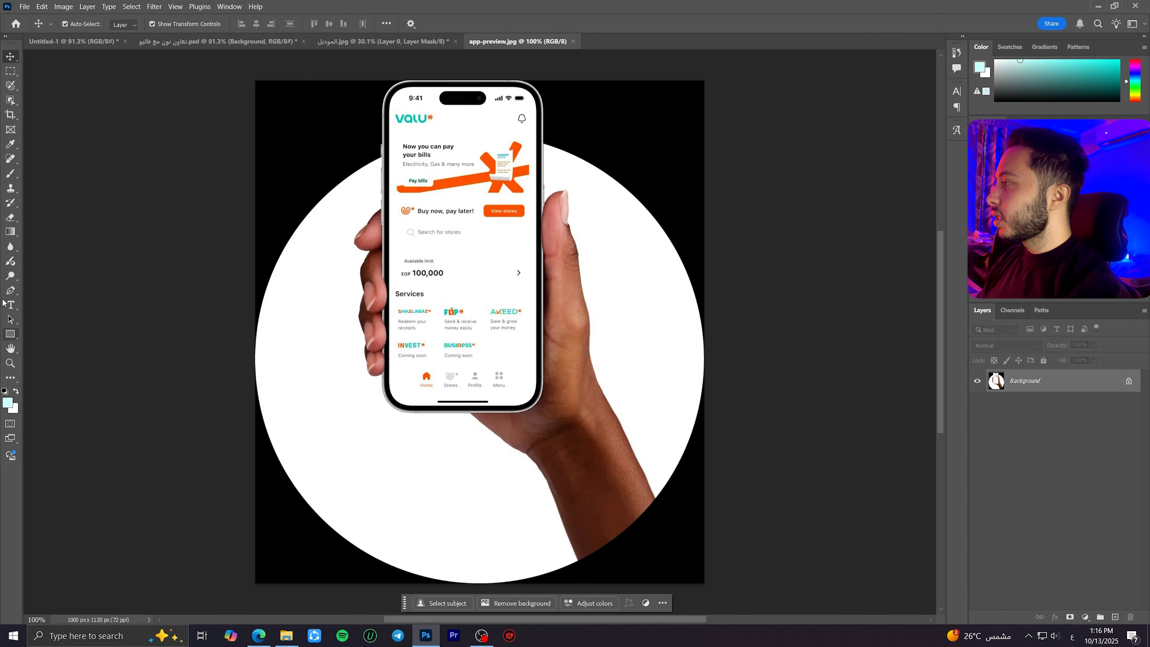
Step: Trace a Pen path along the phone screen's left edge and around its rounded top corners
click(9, 291)
scroll(415, 354, up, 3)
click(378, 215)
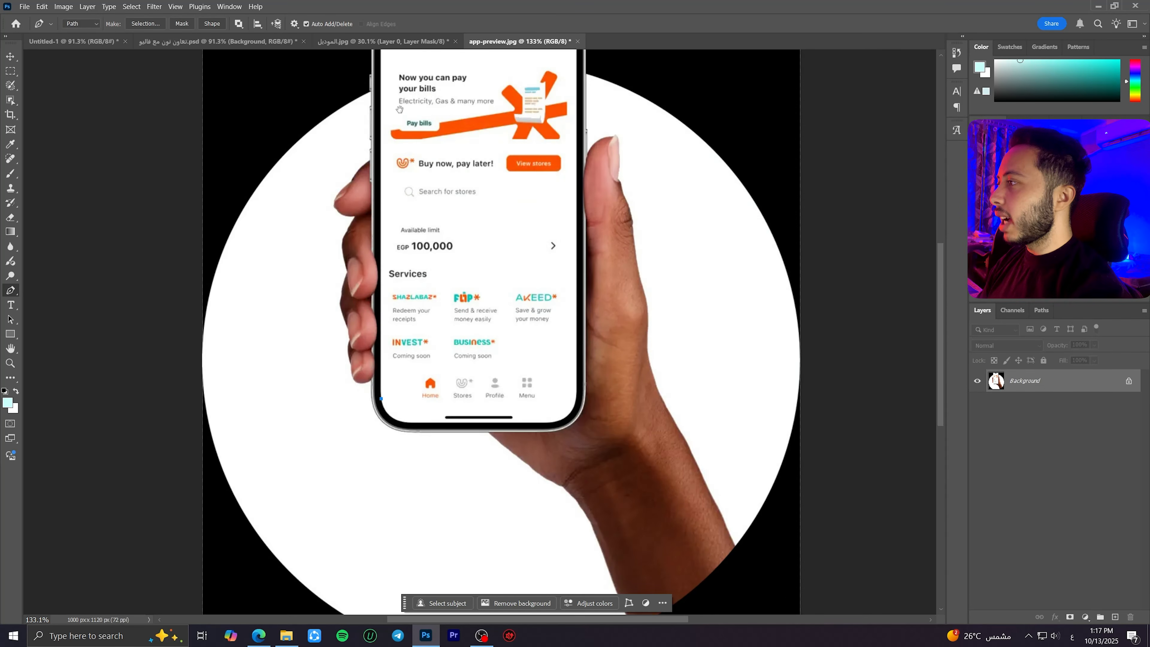
drag(400, 109, 393, 359)
click(374, 272)
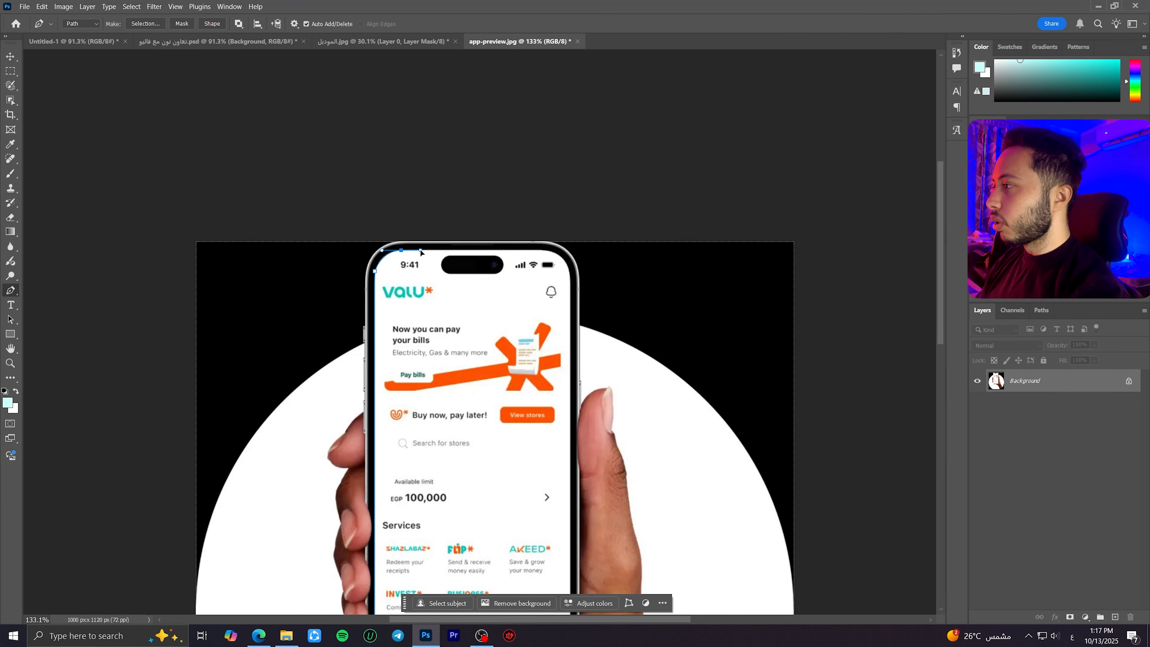
click(547, 250)
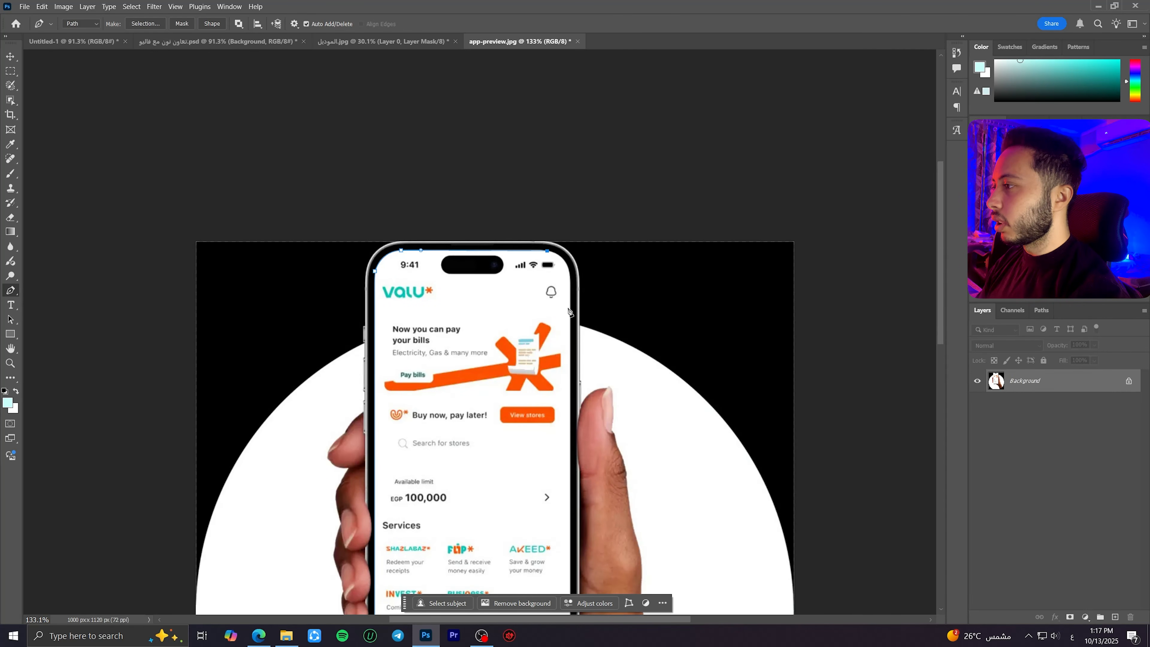
drag(573, 354, 565, 347)
click(570, 299)
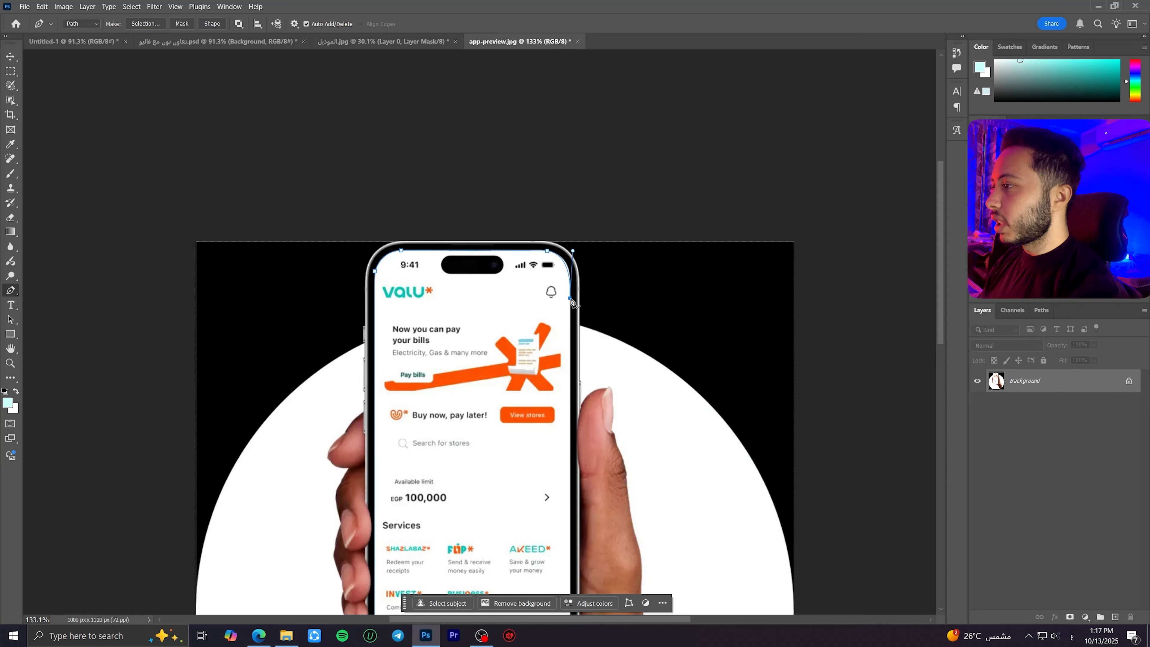
Step: Complete the path down the phone screen's right edge and around its bottom corners, and convert it to a selection
drag(571, 451, 562, 245)
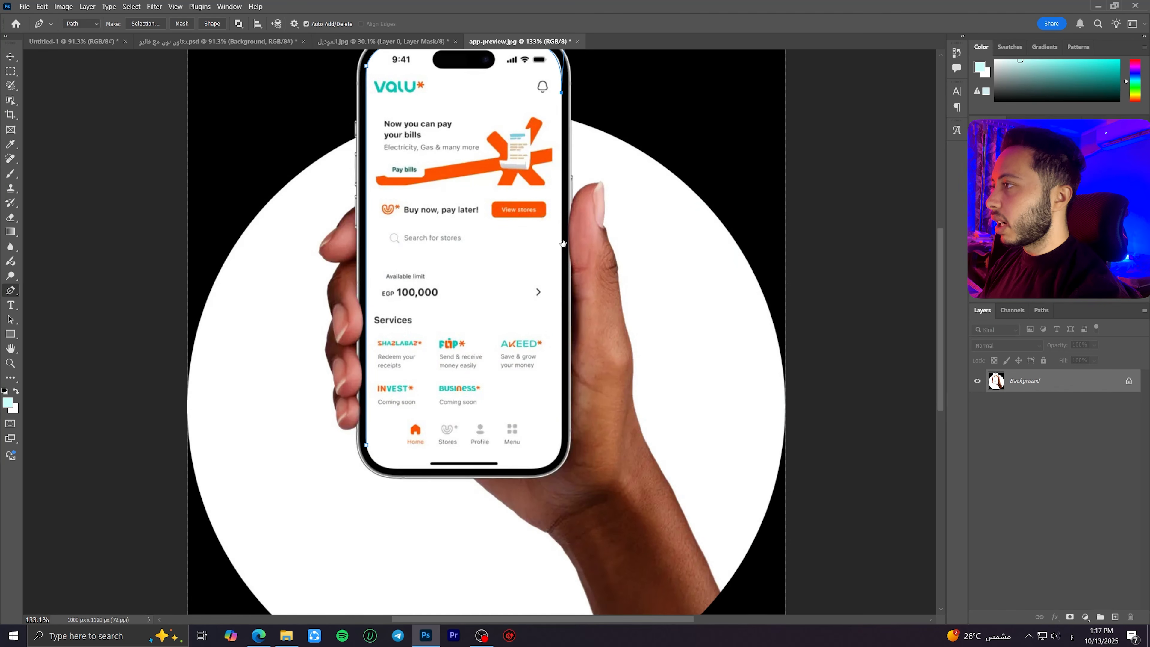
click(560, 440)
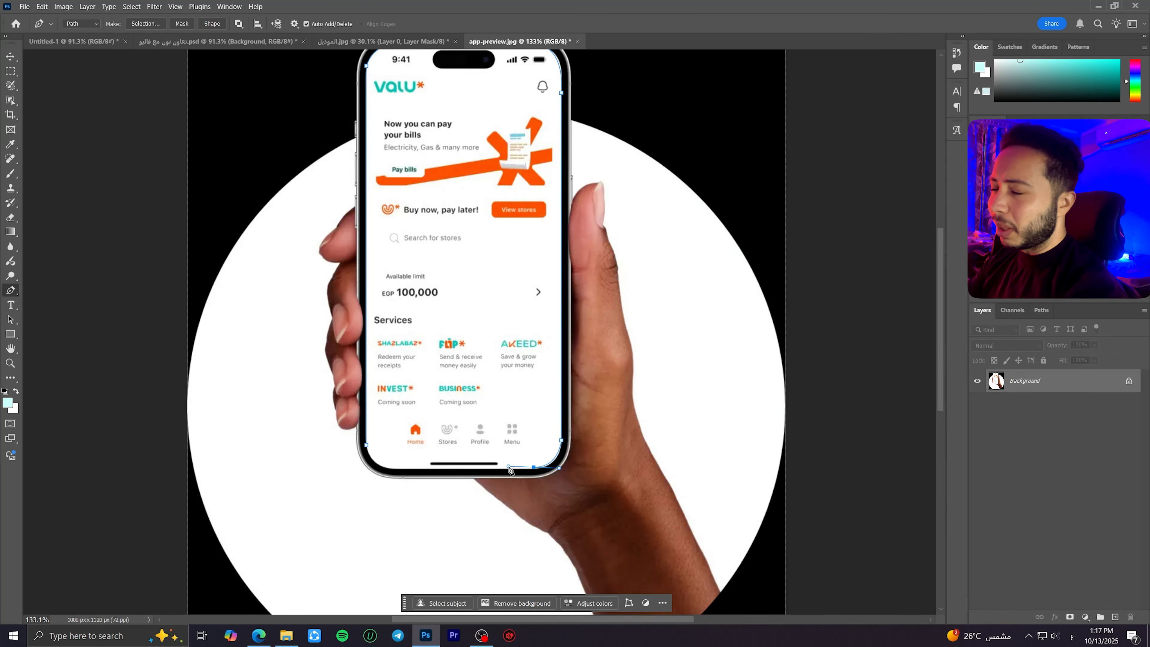
click(394, 467)
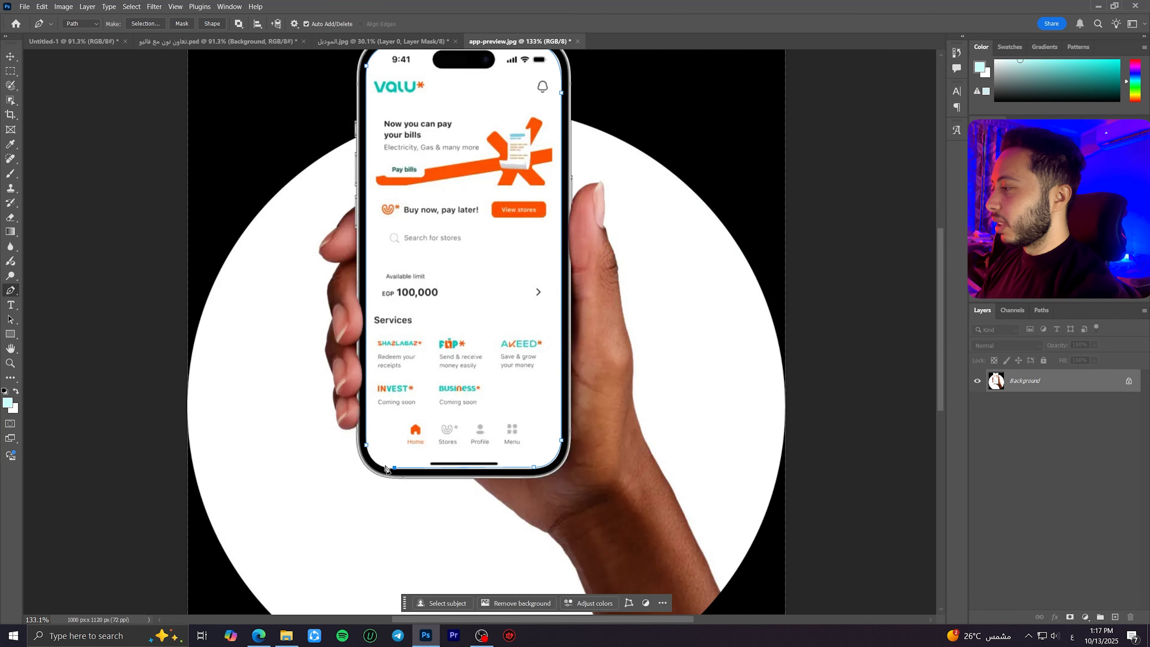
drag(366, 446, 360, 429)
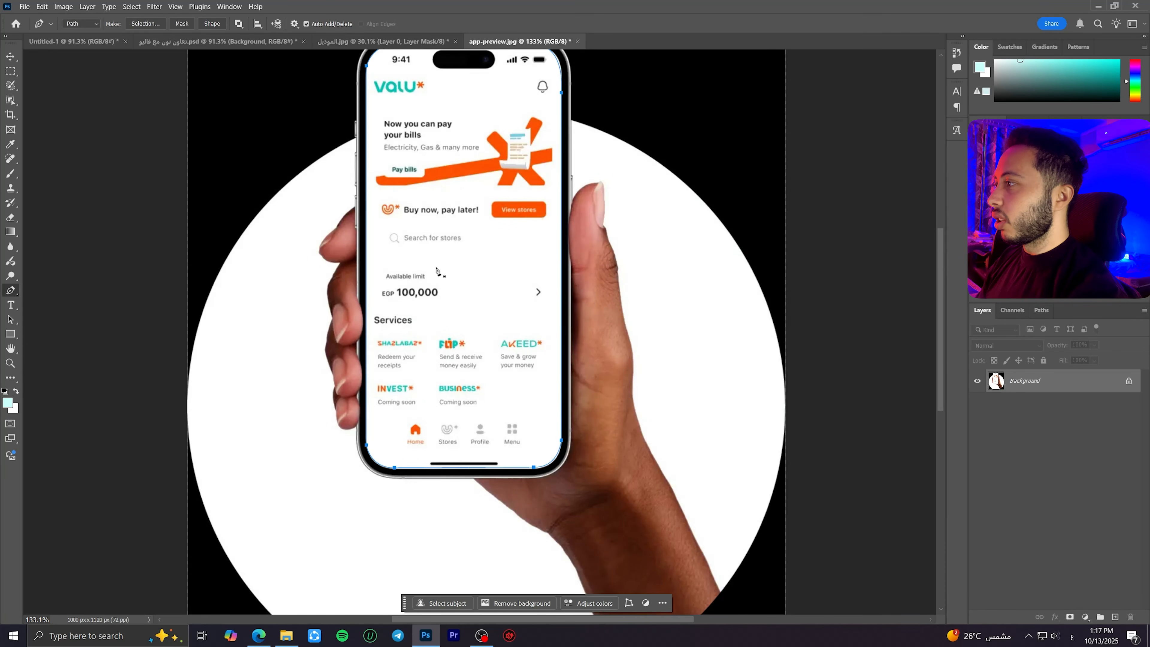
key(ctrl+Return)
scroll(457, 249, down, 2)
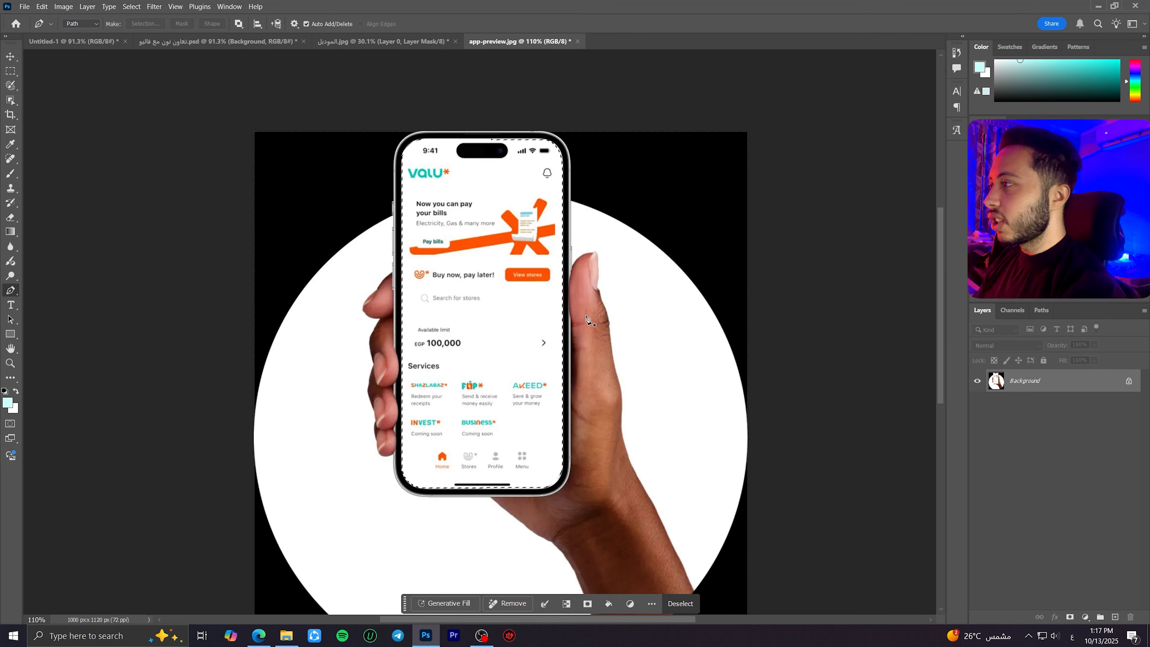
Step: Convert the Background to a smart object and mask it to the selected phone screen
right_click(995, 380)
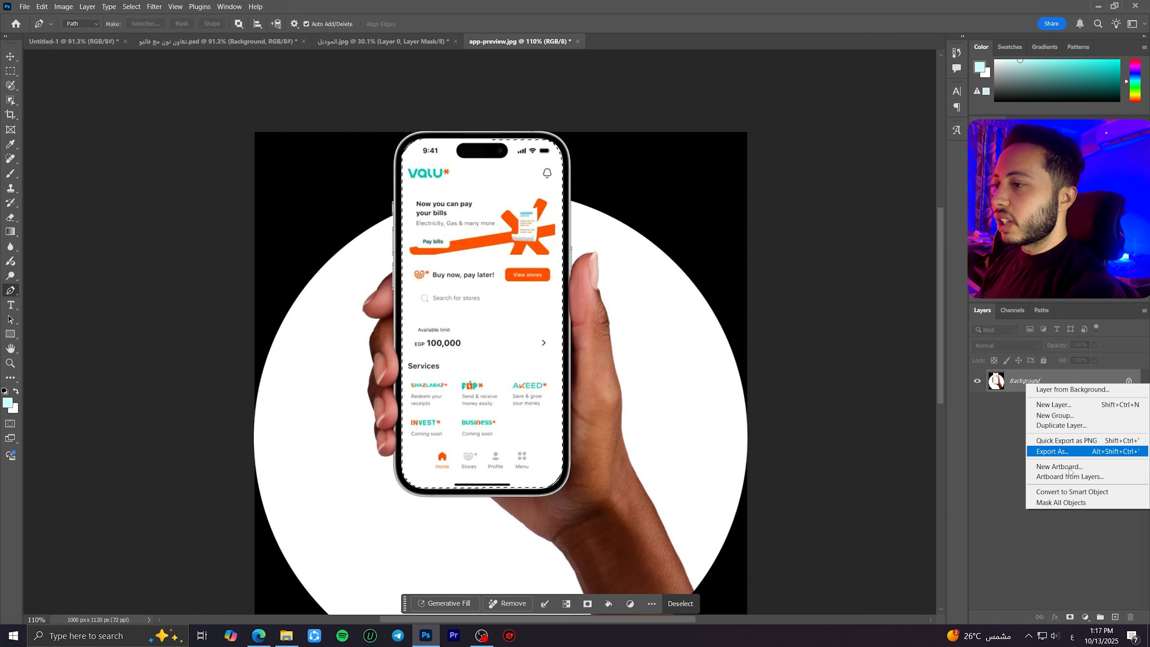
click(1082, 493)
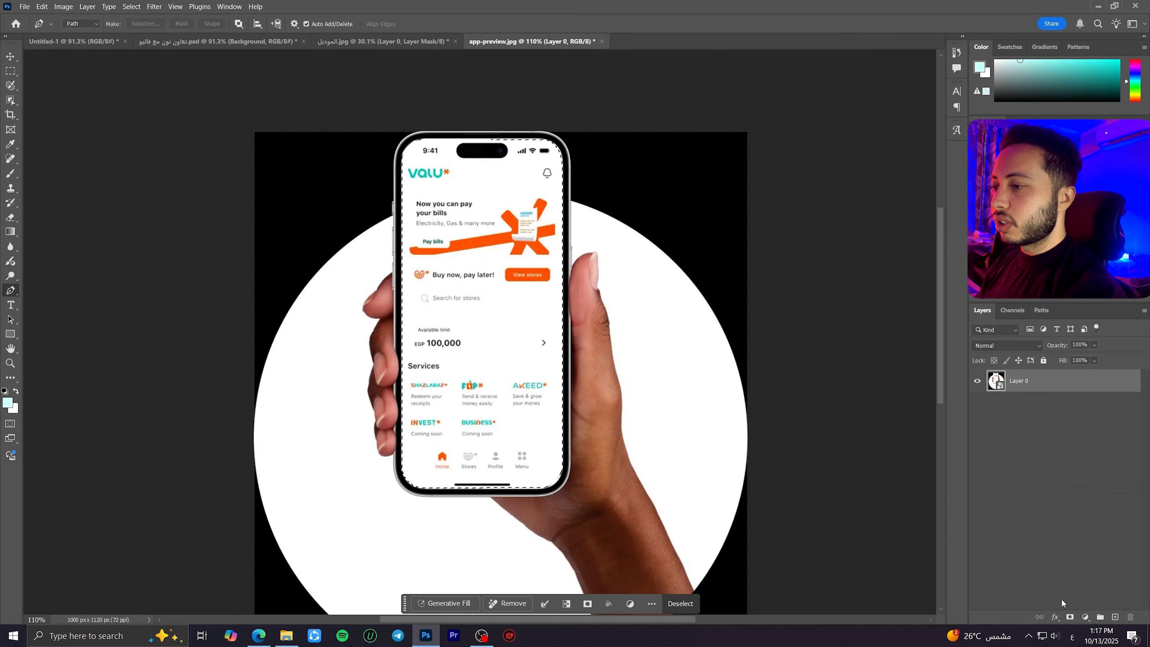
click(1069, 616)
scroll(527, 213, up, 2)
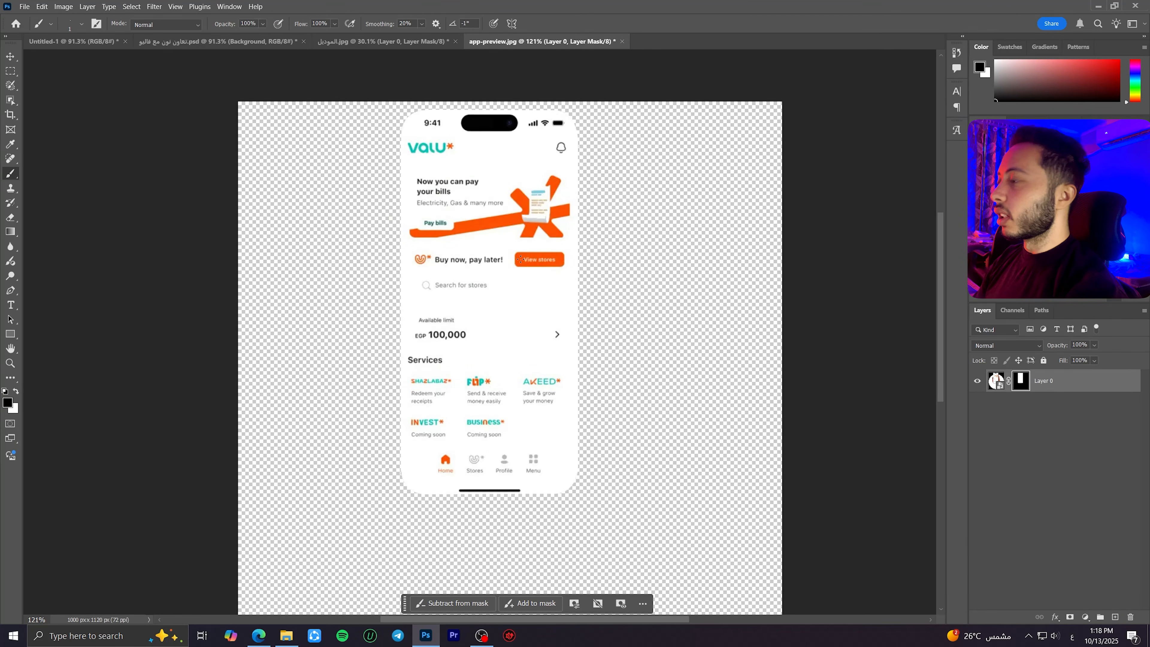
Step: Copy the masked phone screen into Untitled-1 and distort its corners into an angled perspective beside the man
key(v)
mouse_move(500, 240)
mouse_down()
mouse_move(413, 224)
mouse_move(87, 23)
mouse_move(562, 226)
mouse_move(566, 247)
mouse_up()
click(10, 71)
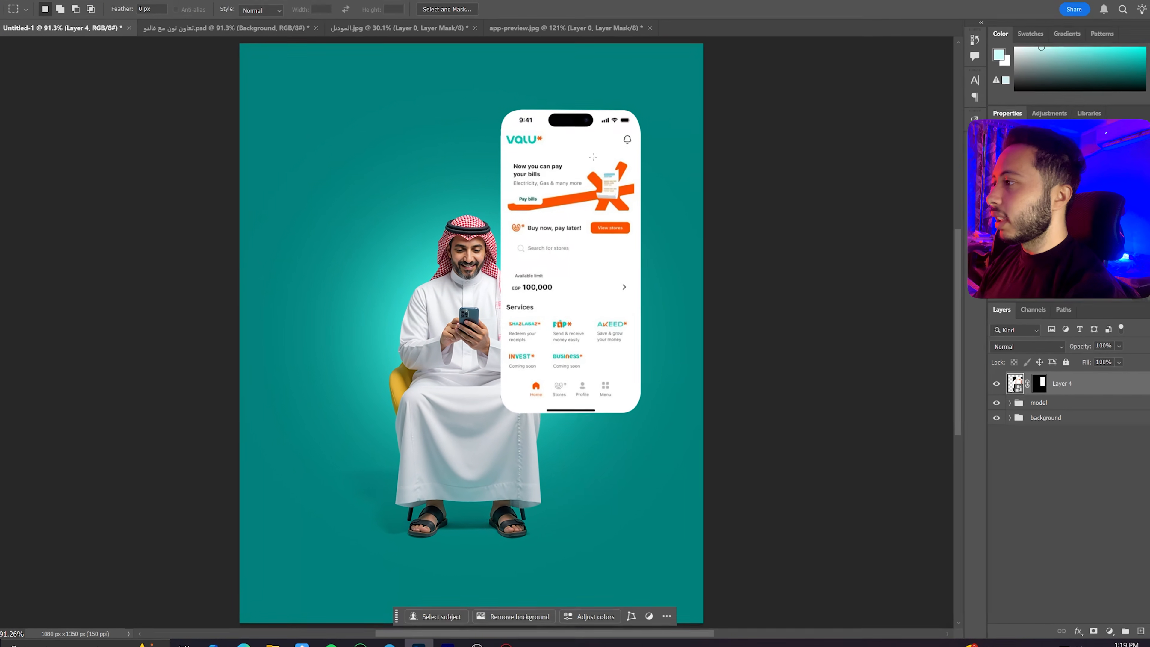
right_click(585, 165)
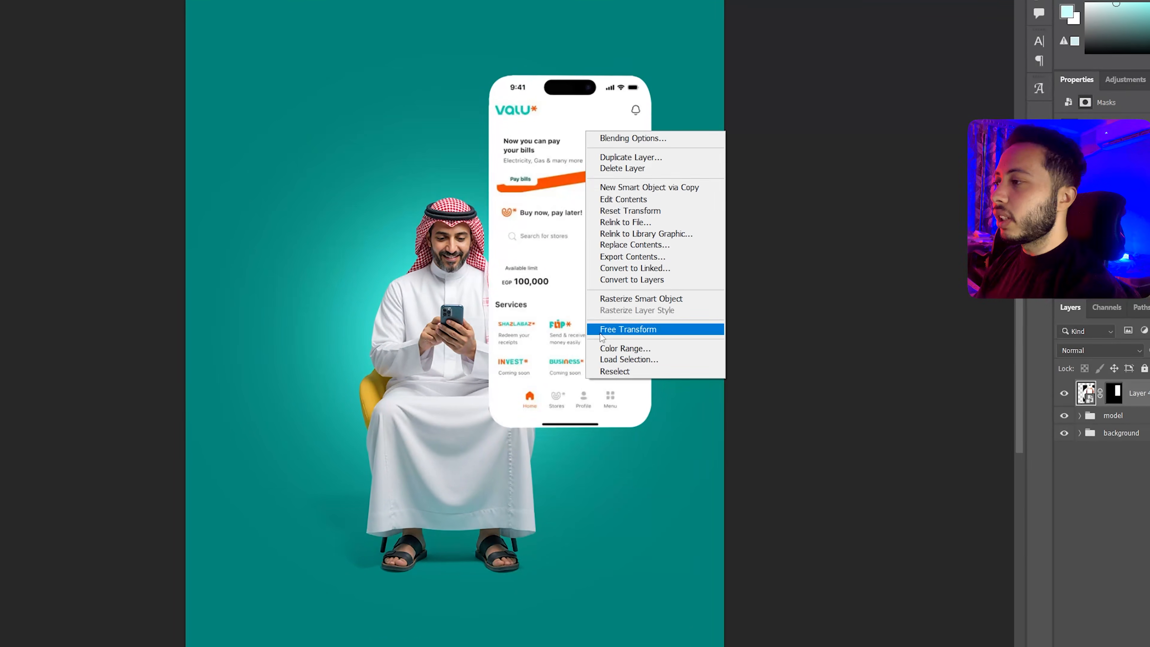
click(653, 332)
right_click(535, 148)
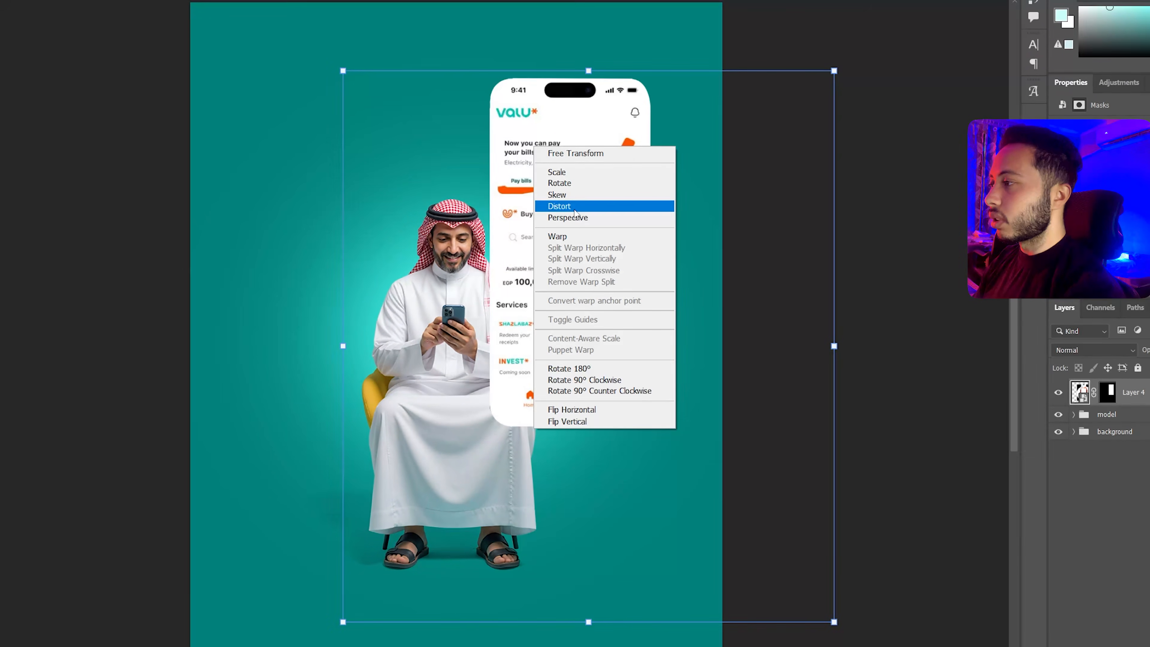
click(574, 207)
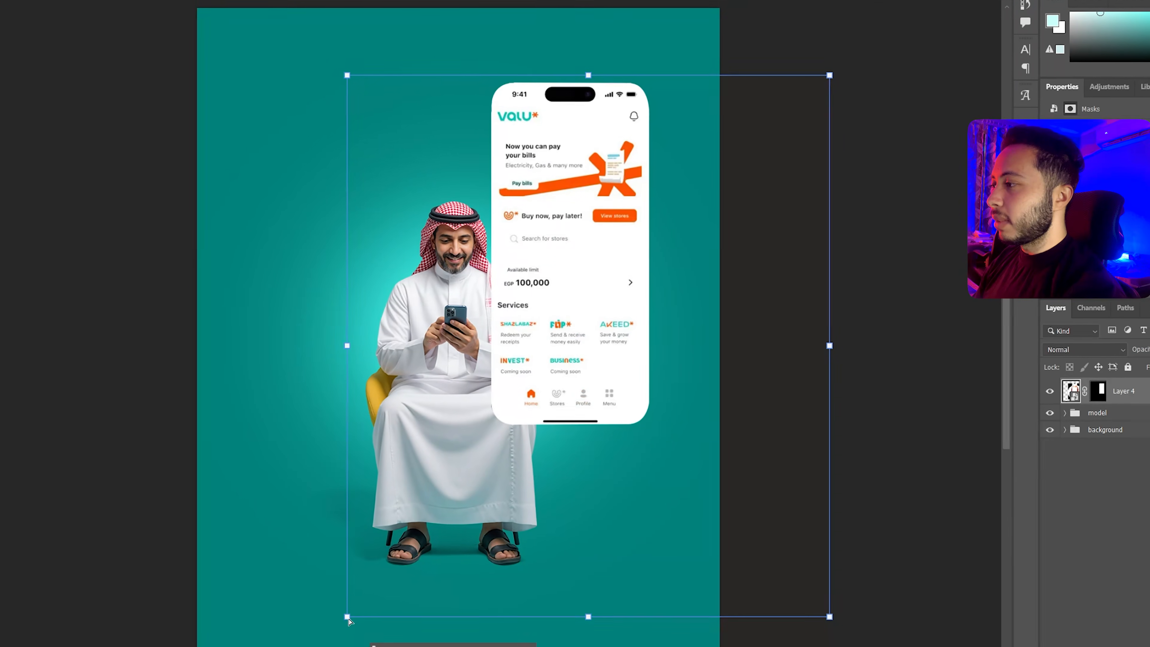
drag(343, 622, 436, 542)
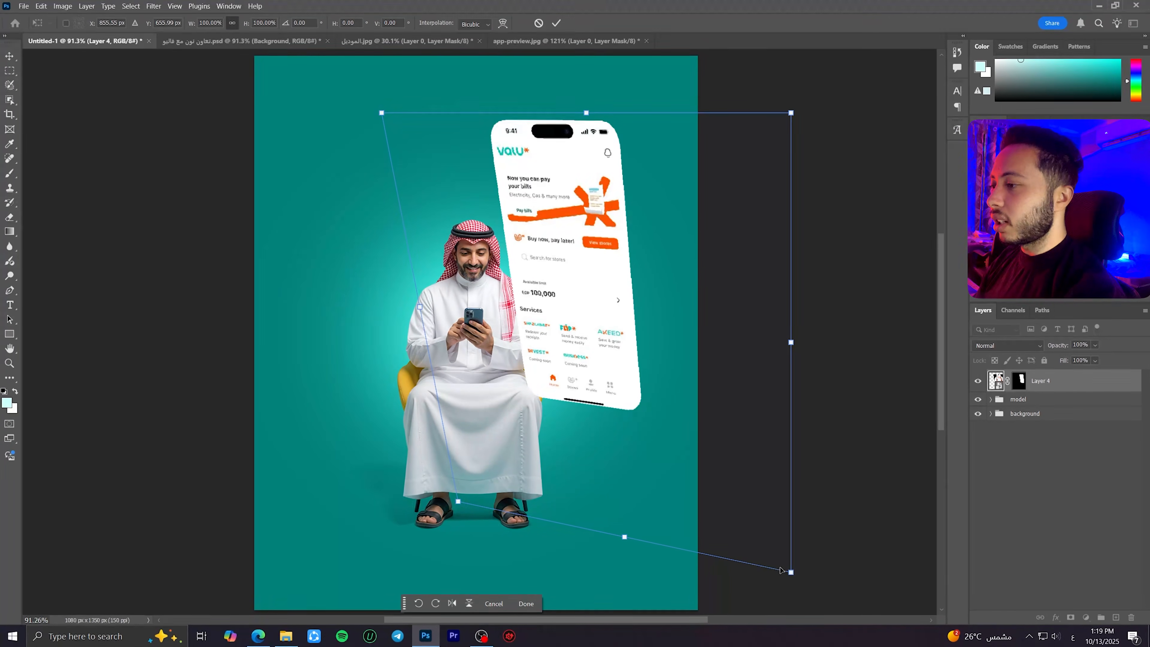
drag(792, 574, 744, 611)
drag(383, 113, 449, 126)
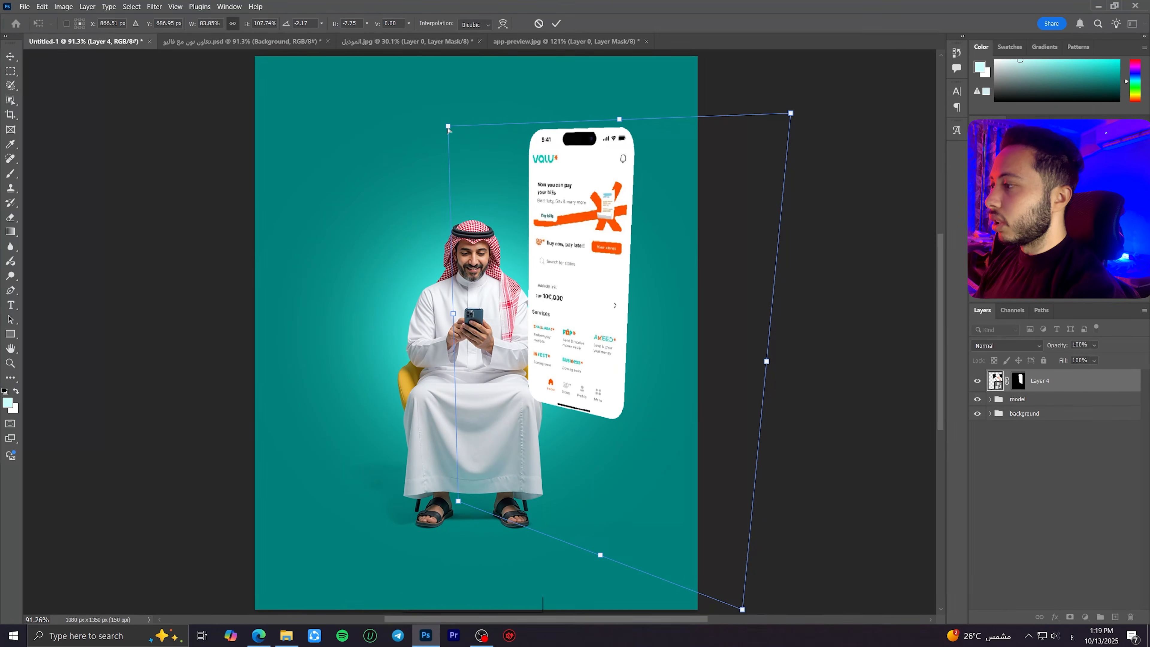
mouse_move(792, 113)
mouse_down()
mouse_move(813, 126)
mouse_move(795, 110)
mouse_up()
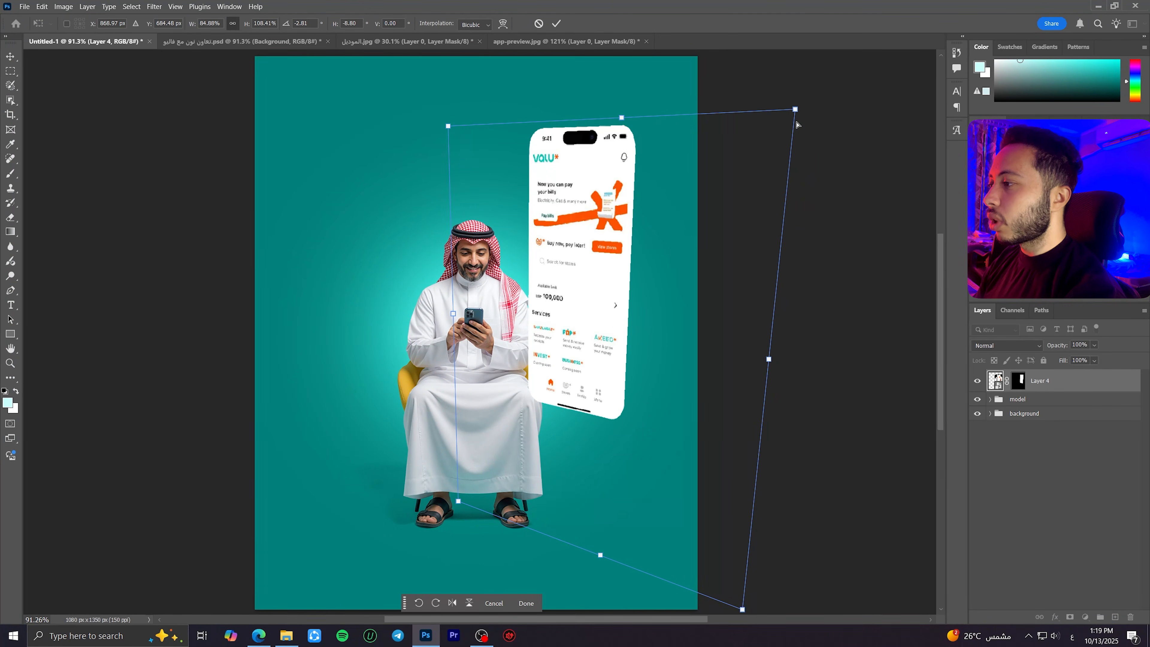
Step: Refine the phone screen's perspective by adjusting its bottom and top corners, and apply the distortion
scroll(726, 474, down, 1)
drag(704, 547, 736, 564)
drag(447, 449, 423, 457)
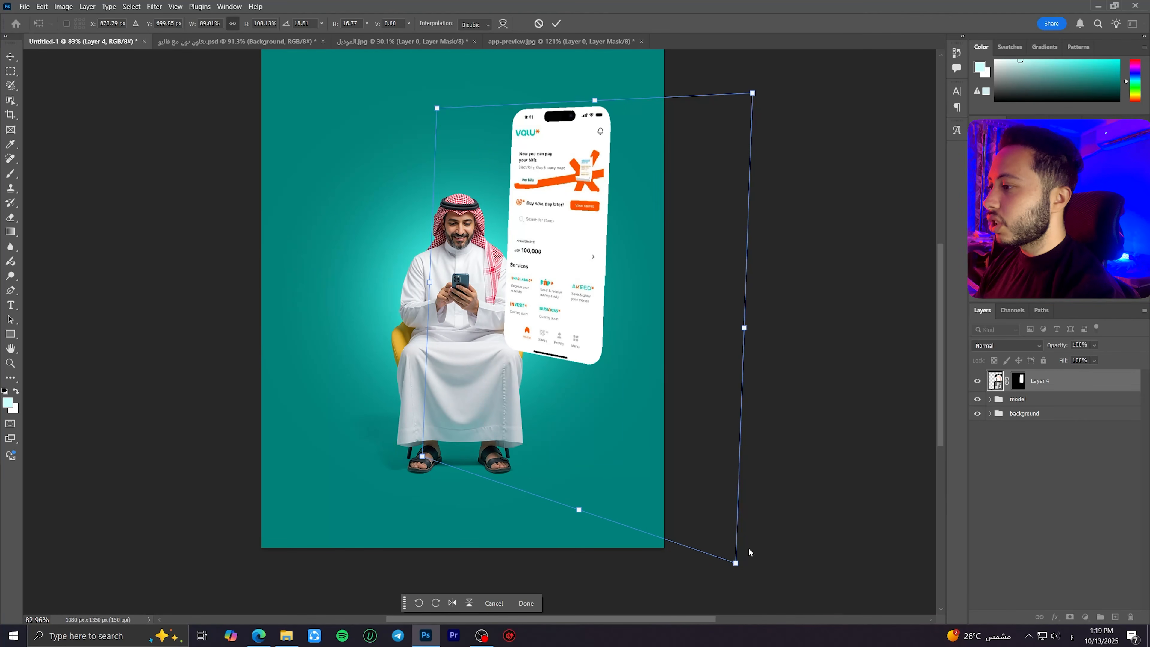
drag(735, 562, 719, 576)
drag(436, 108, 456, 104)
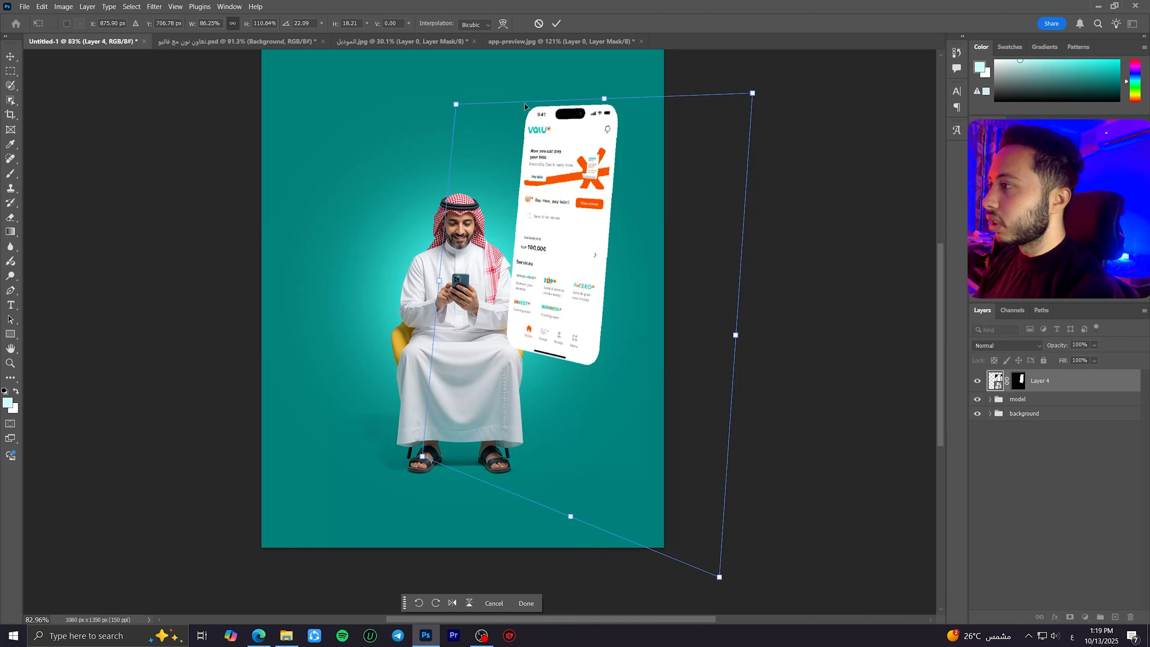
drag(753, 94, 763, 93)
key(Return)
Step: Position the phone screen just clear of the man on the canvas and set its layer's fill to 40%
scroll(571, 268, down, 2)
key(ctrl+0)
key(v)
drag(584, 234, 612, 283)
click(1066, 360)
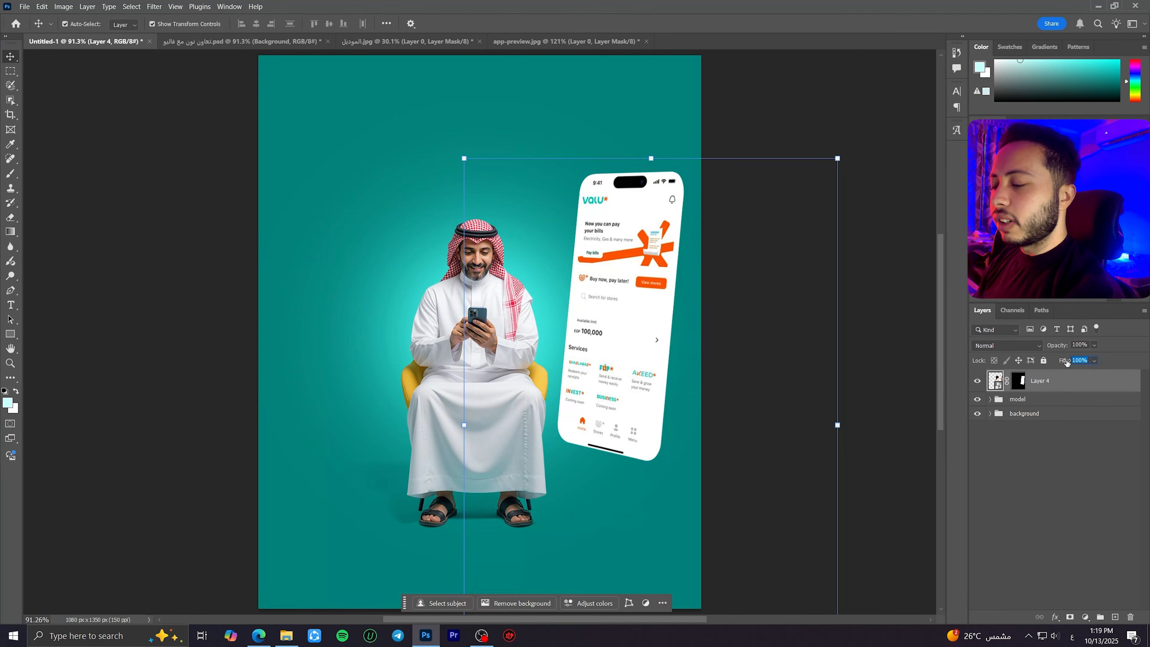
text(40)
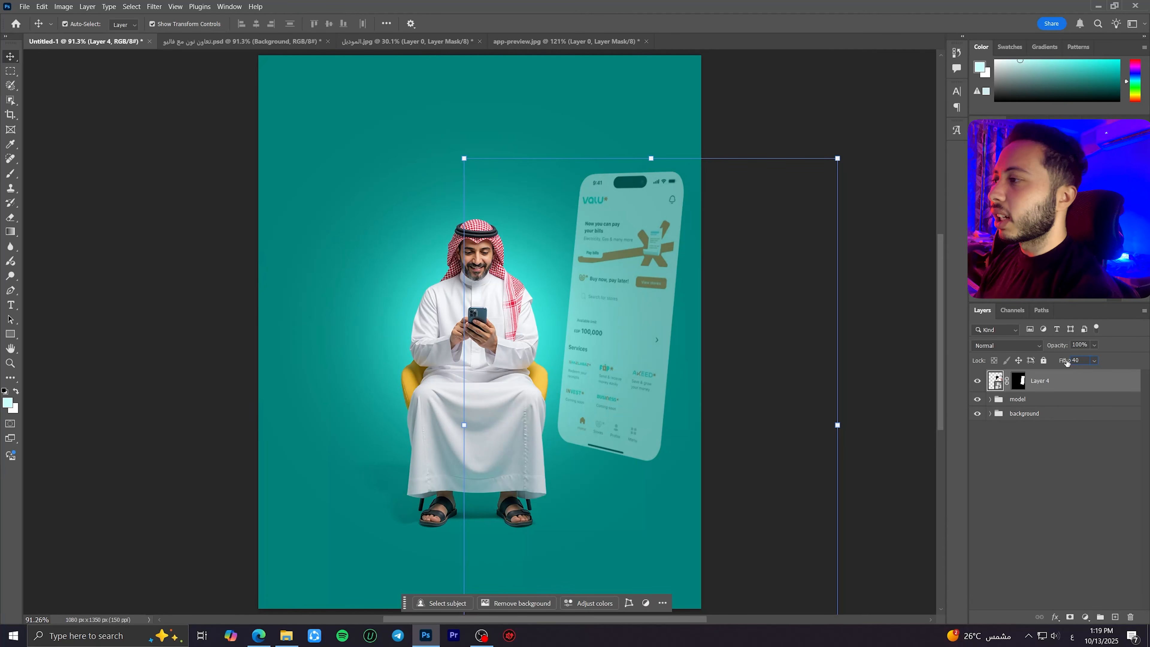
click(888, 122)
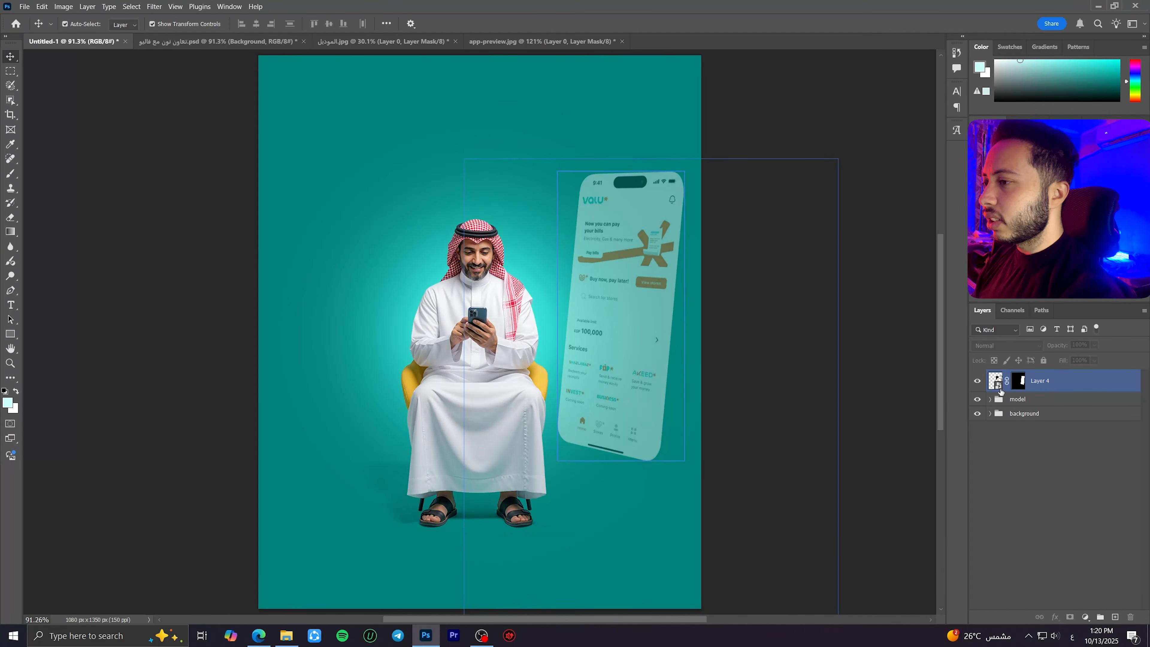
Step: Open the smart object contents of Layer 4, and search Google in the browser for "ريال سعودي ايكون"
double_click(995, 380)
click(258, 635)
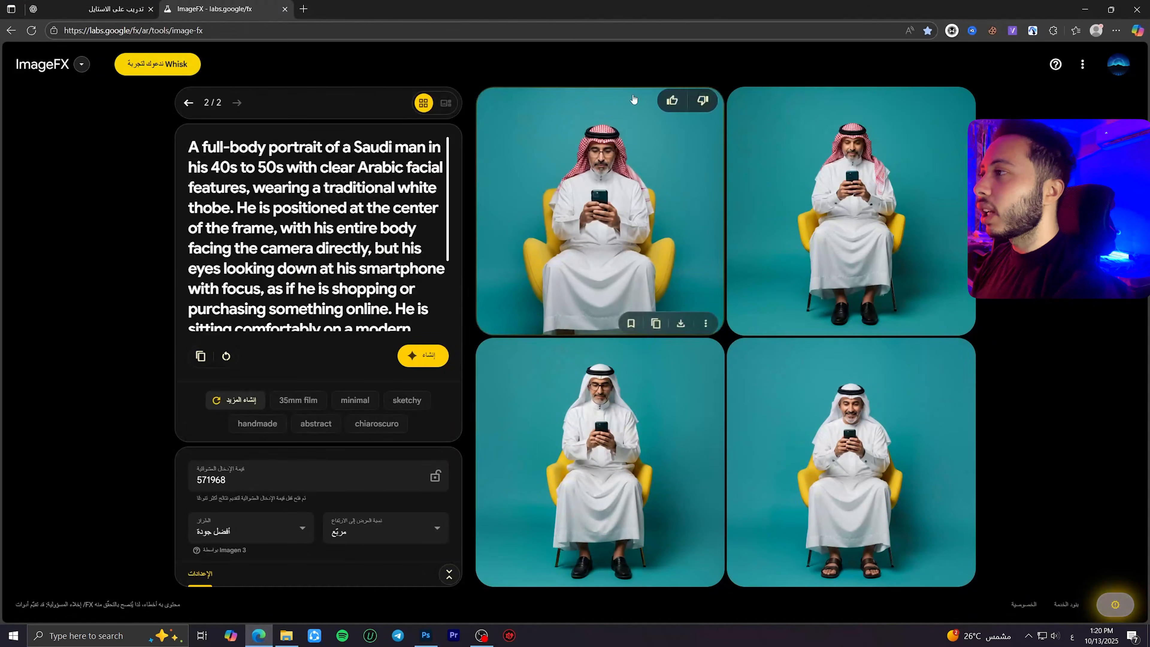
click(307, 11)
text(ريال)
key(Down)
key(Down)
key(Down)
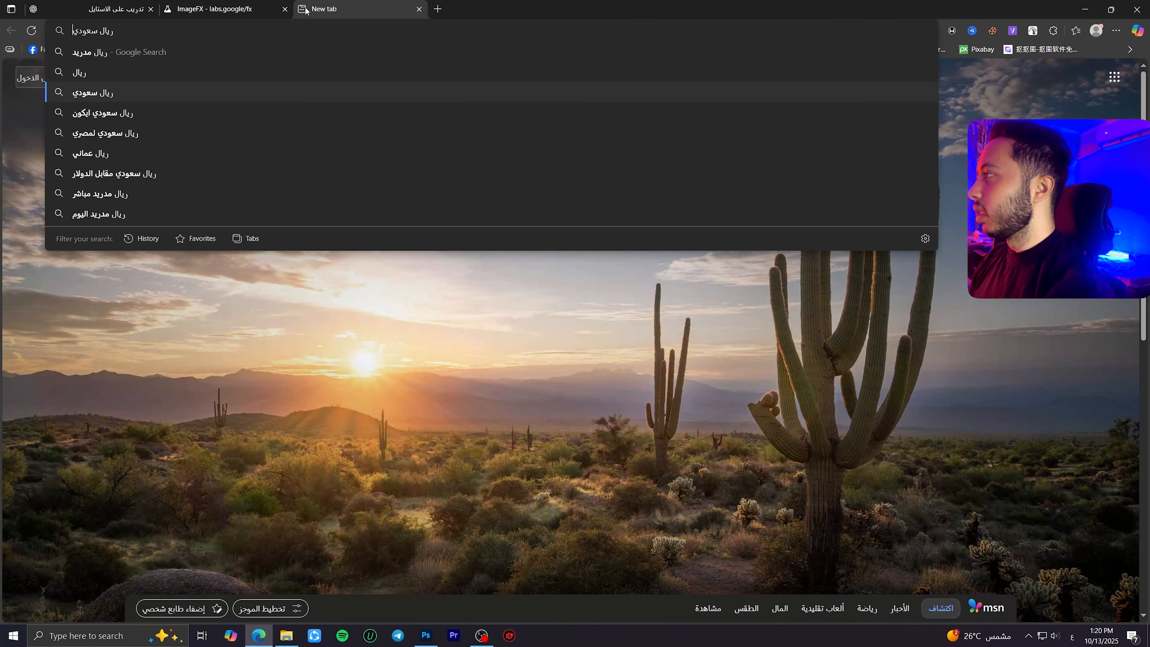
key(Return)
Step: Copy the Wikipedia Saudi Riyal Symbol image from the results and paste it into Layer 0.psb in Photoshop
click(916, 231)
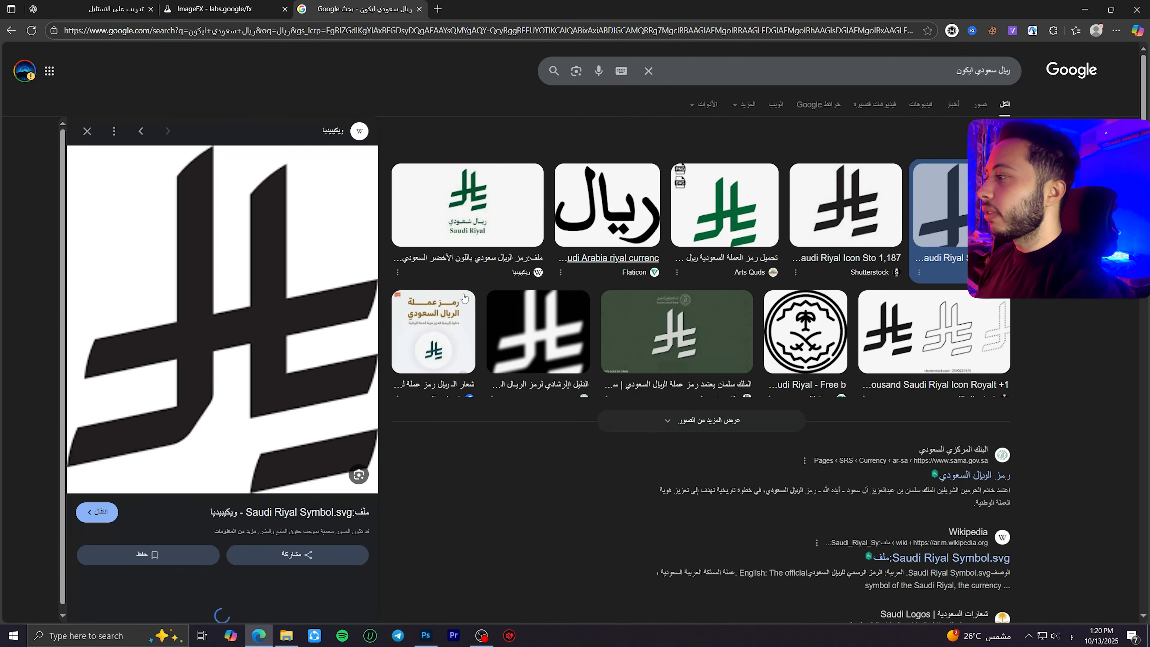
right_click(191, 267)
click(248, 425)
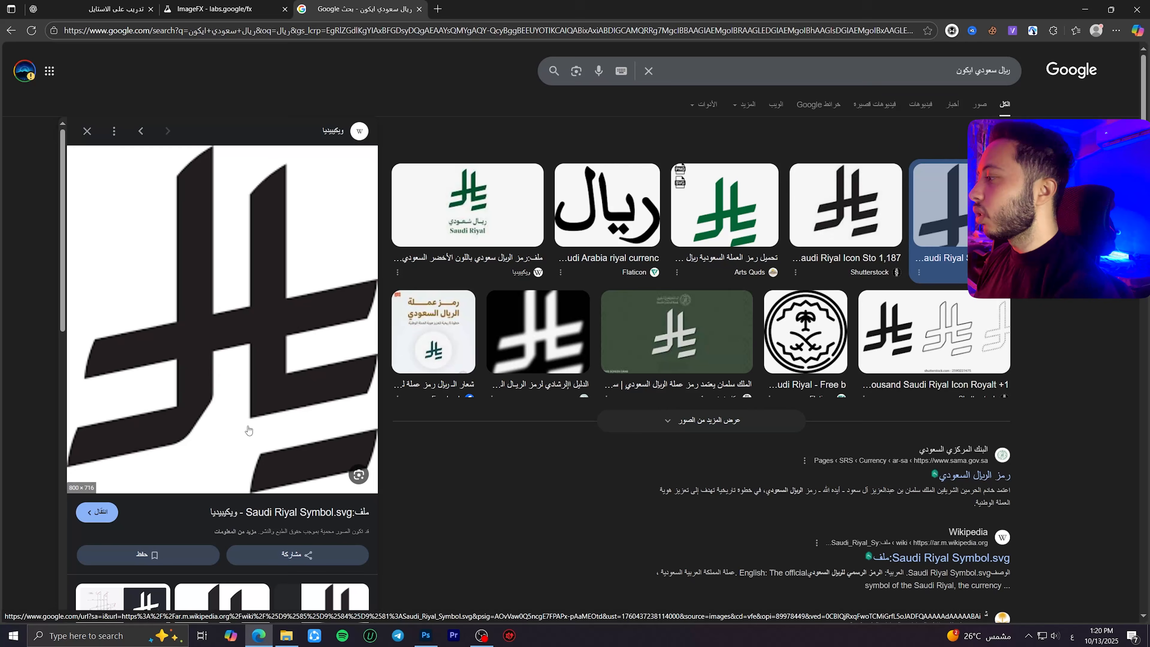
key(alt+Tab)
key(ctrl+v)
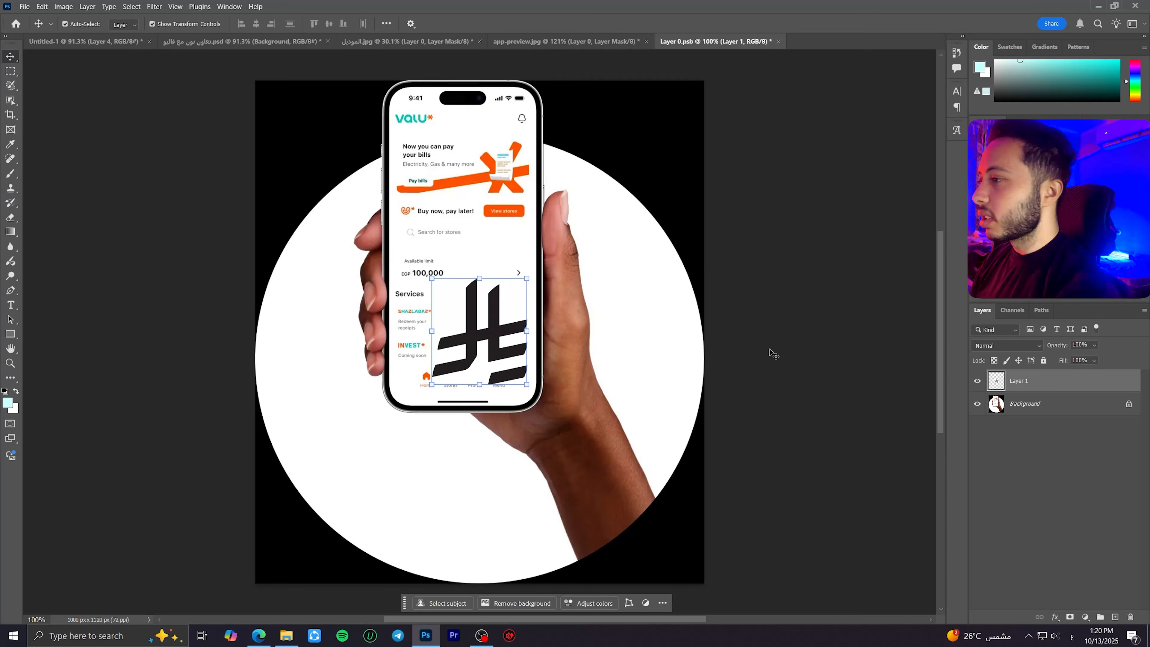
Step: Set the riyal symbol's blend mode to Multiply and scale it down over the EGP label beside 100,000
click(1016, 345)
click(995, 346)
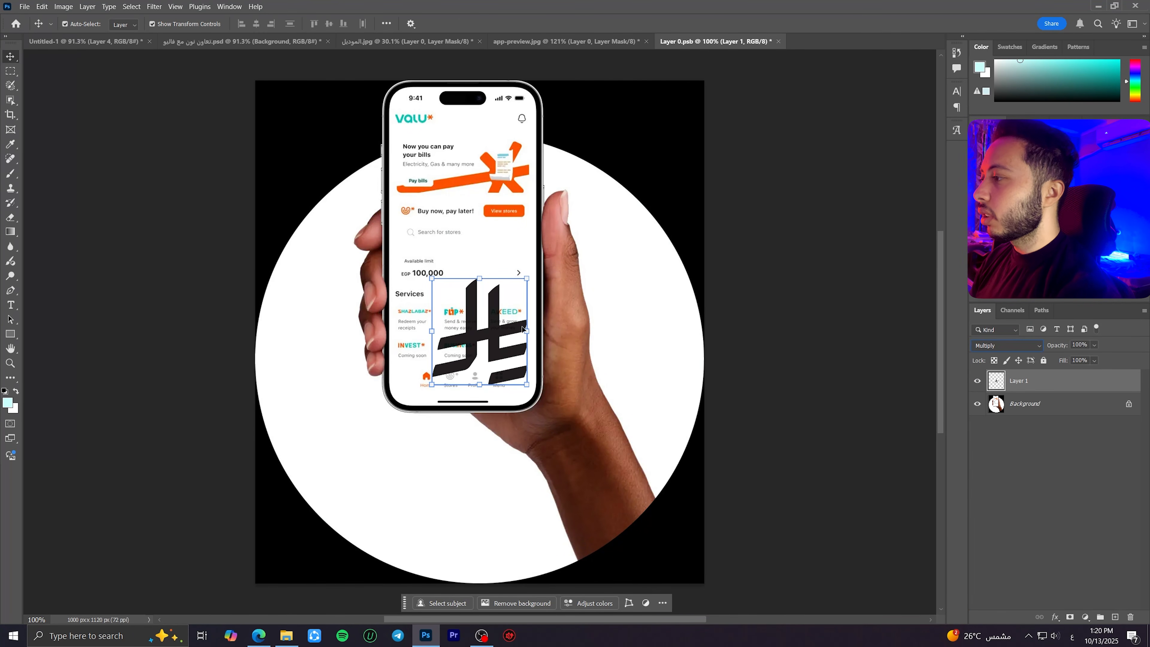
drag(527, 331, 459, 329)
scroll(457, 326, up, 4)
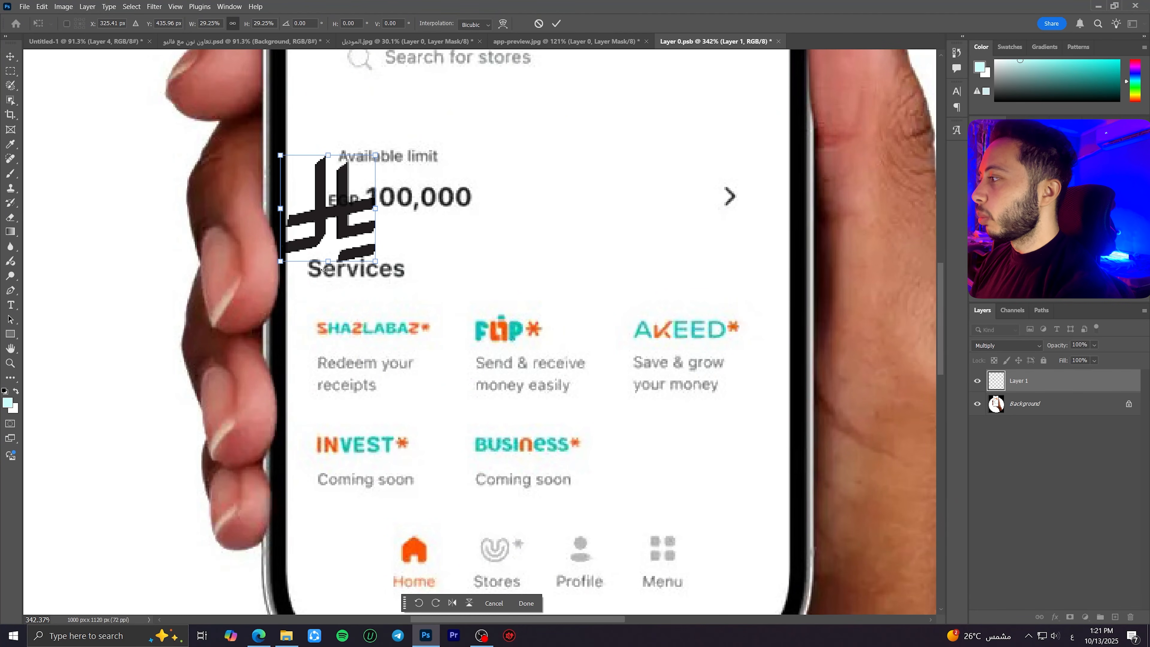
drag(327, 262, 328, 189)
Step: Paint out the EGP text on the Background layer with the sampled screen white, and save the smart object
click(1037, 406)
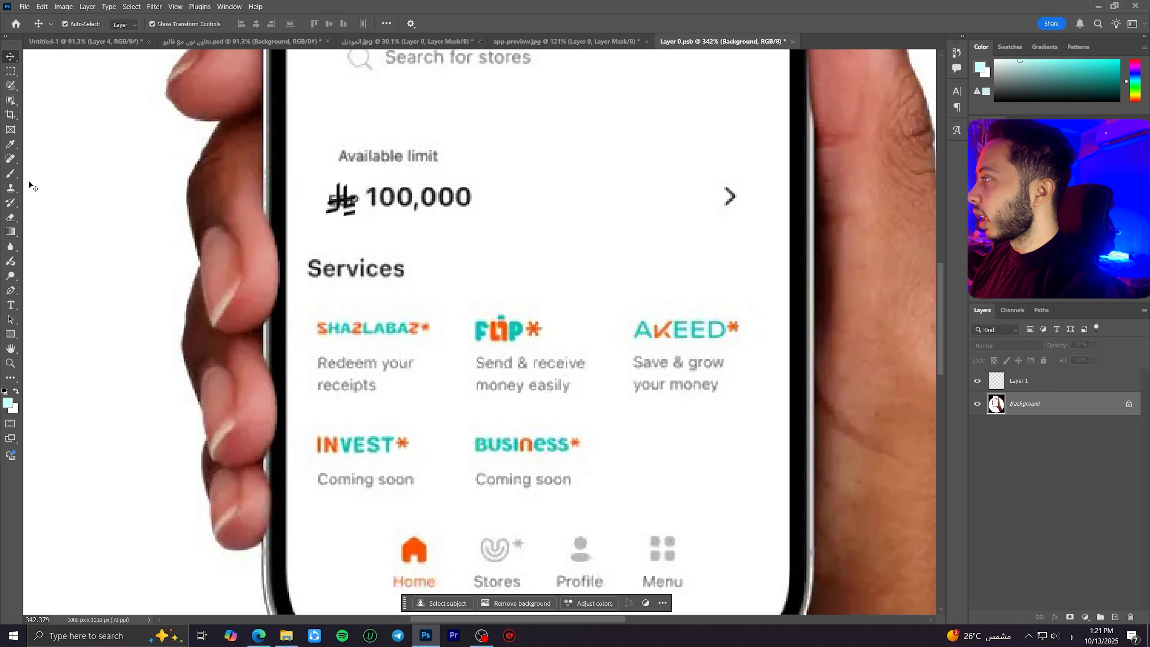
key(b)
alt+click(340, 221)
drag(343, 199, 336, 198)
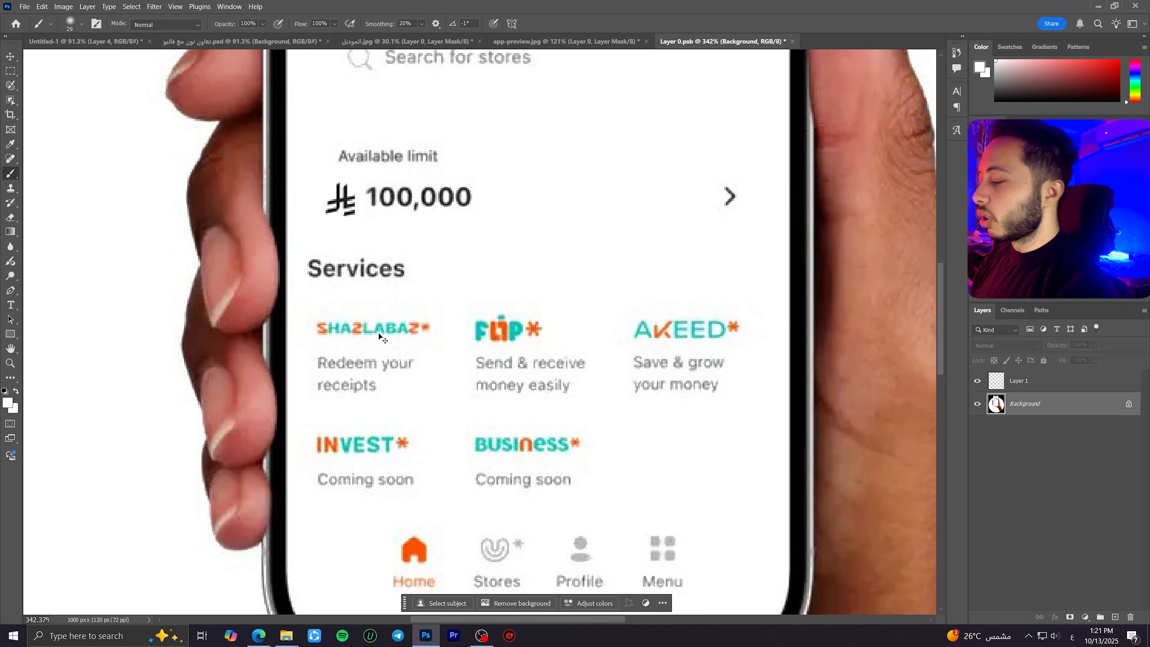
key(ctrl+s)
Step: Return to Untitled-1, scale down the translucent Valu screen on Layer 4 and reposition it beside the man
key(ctrl+Tab)
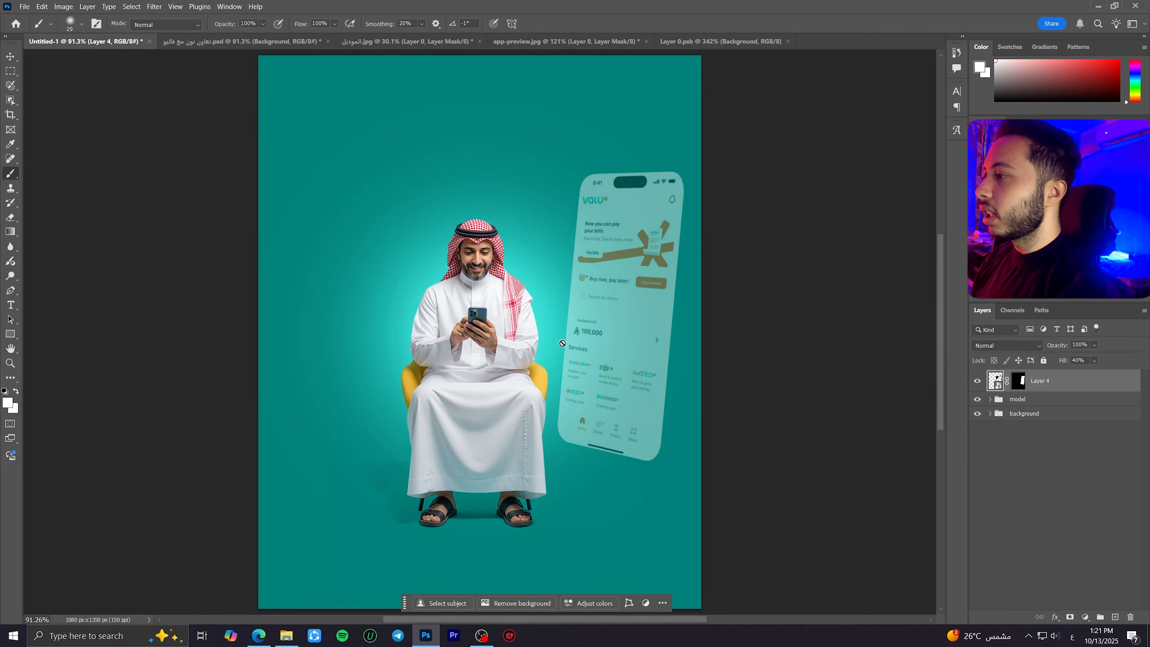
key(ctrl+t)
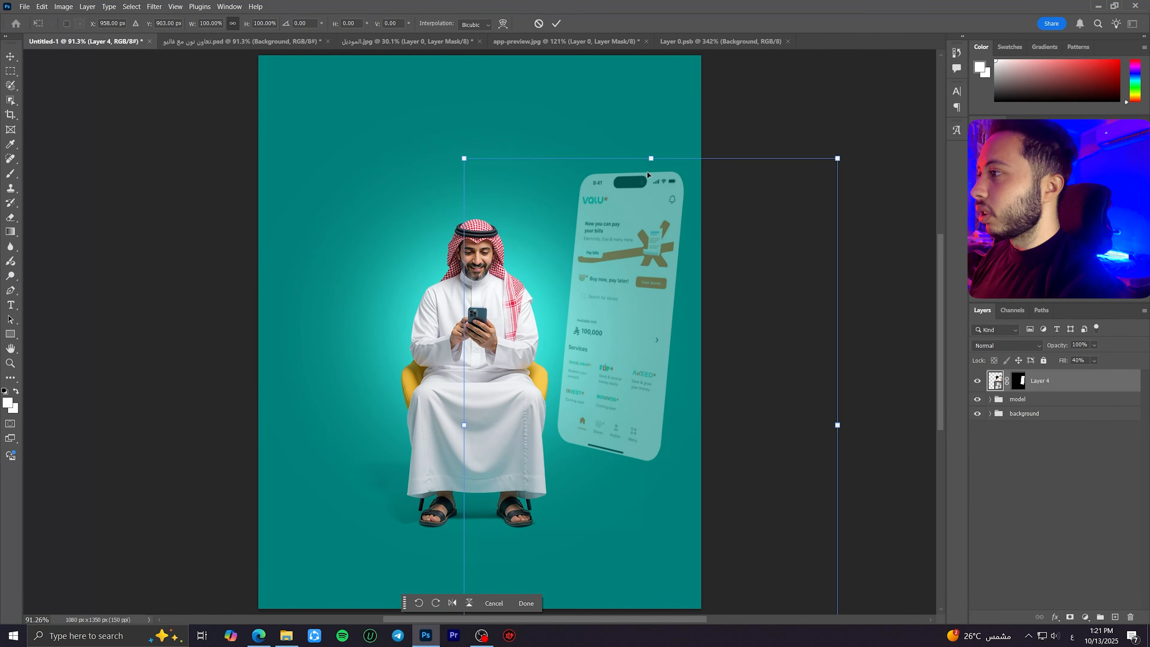
drag(649, 160, 638, 253)
drag(636, 364, 636, 304)
drag(656, 194, 656, 177)
drag(622, 268, 617, 283)
key(Return)
key(v)
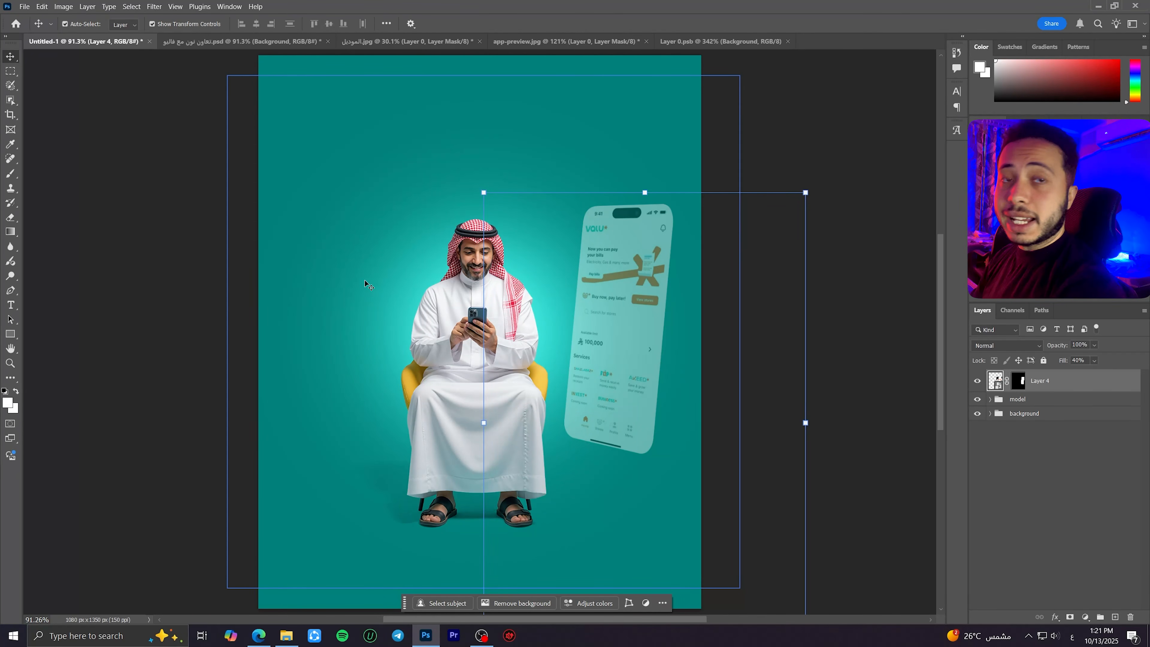
Step: Duplicate the Valu screen to the left of the seated man, flip the copy horizontally and position it as a mirrored counterpart
drag(621, 335, 321, 335)
key(ctrl+t)
right_click(317, 325)
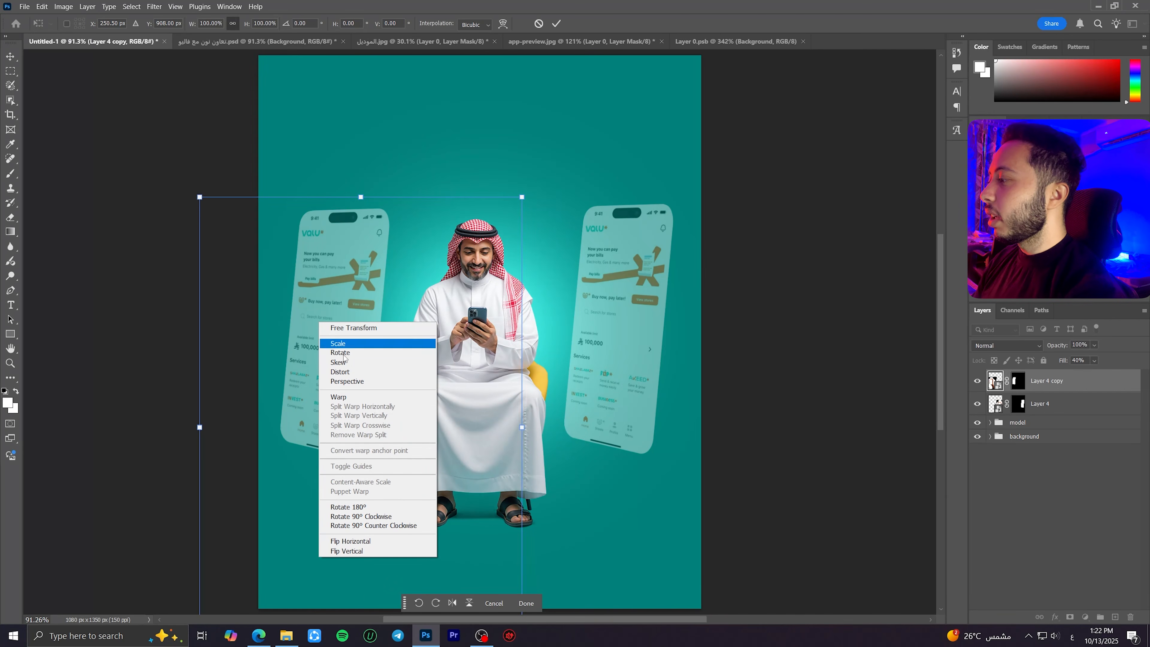
click(384, 541)
drag(370, 363, 335, 366)
key(Return)
Step: Align the vertical centers of the two app screens, Layer 4 and Layer 4 copy
click(632, 353)
shift+click(333, 345)
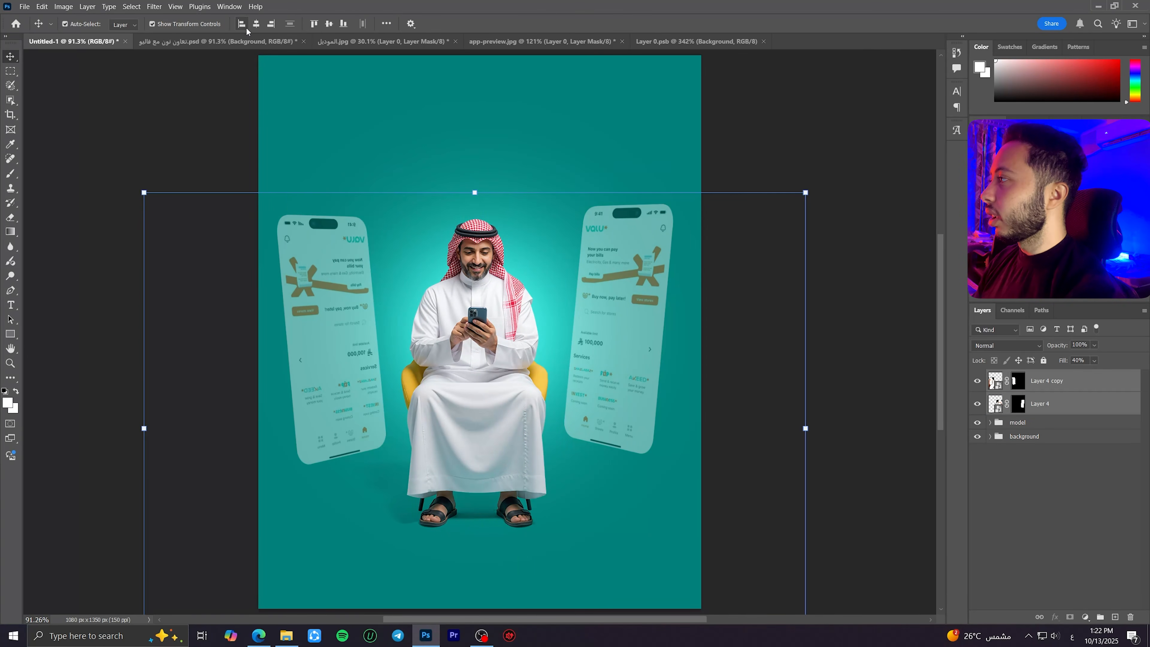
click(329, 24)
click(312, 344)
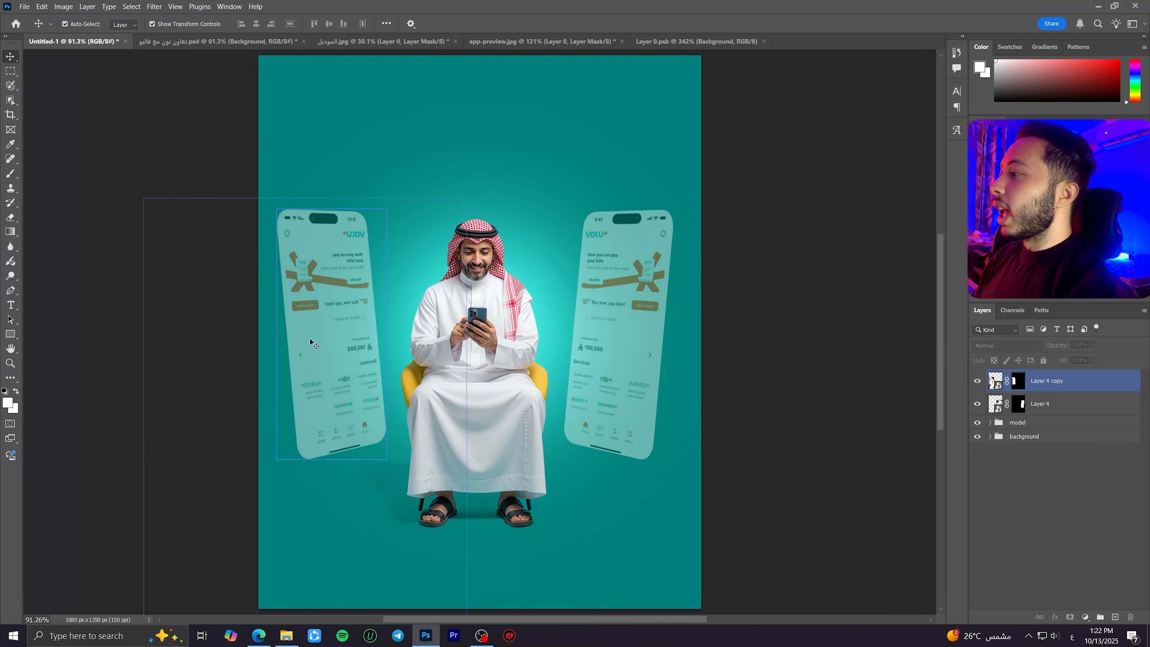
click(263, 336)
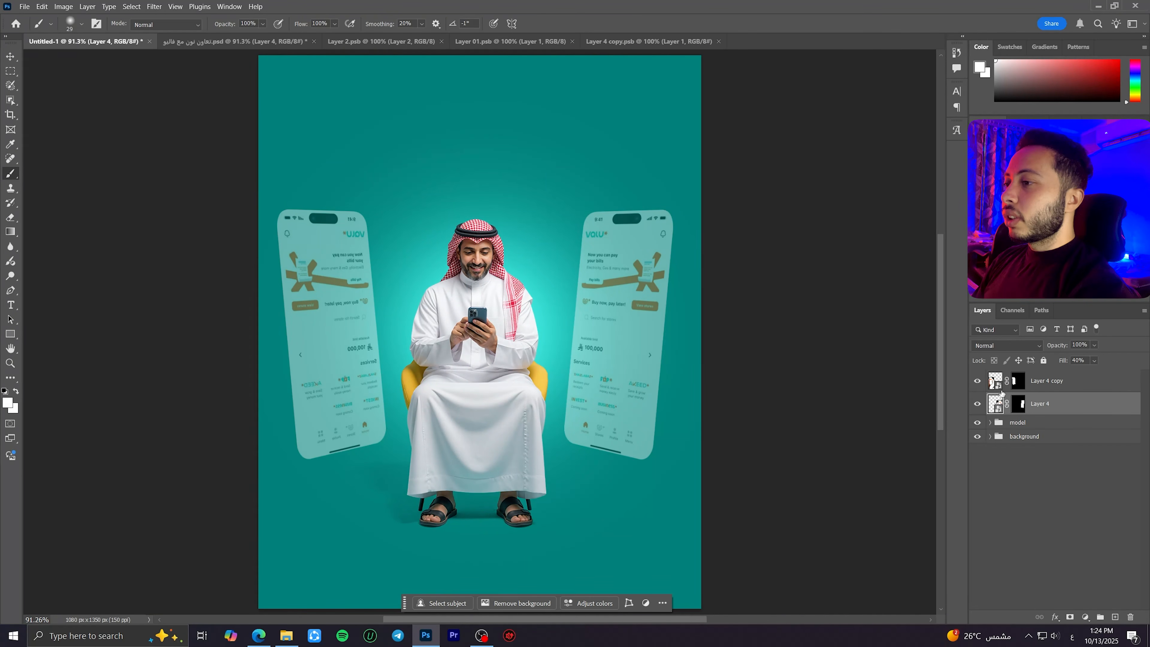
Step: Convert Layer 4 copy to a smart object, open its contents and set the inner layer's fill to 100%
click(995, 383)
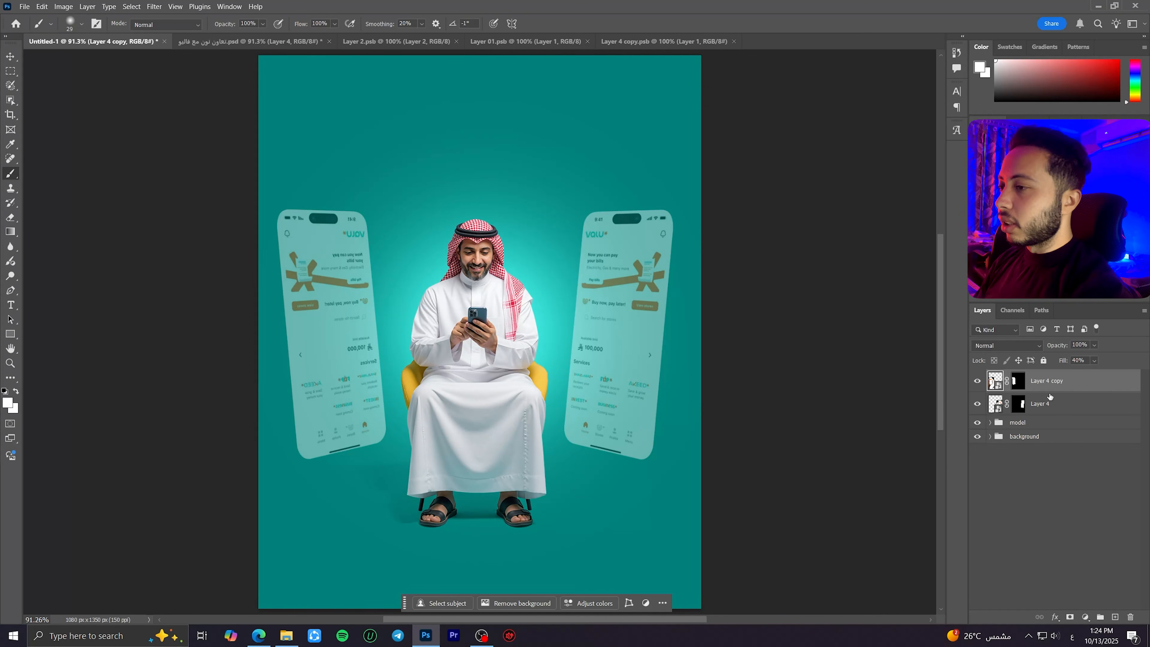
right_click(1079, 385)
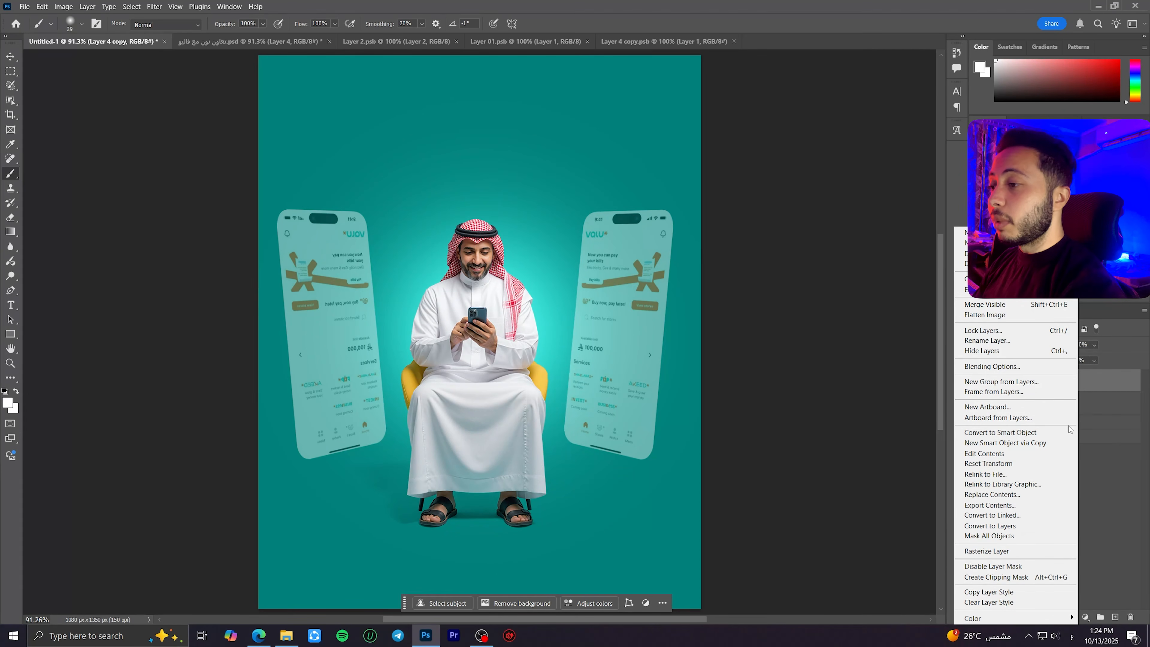
click(1009, 433)
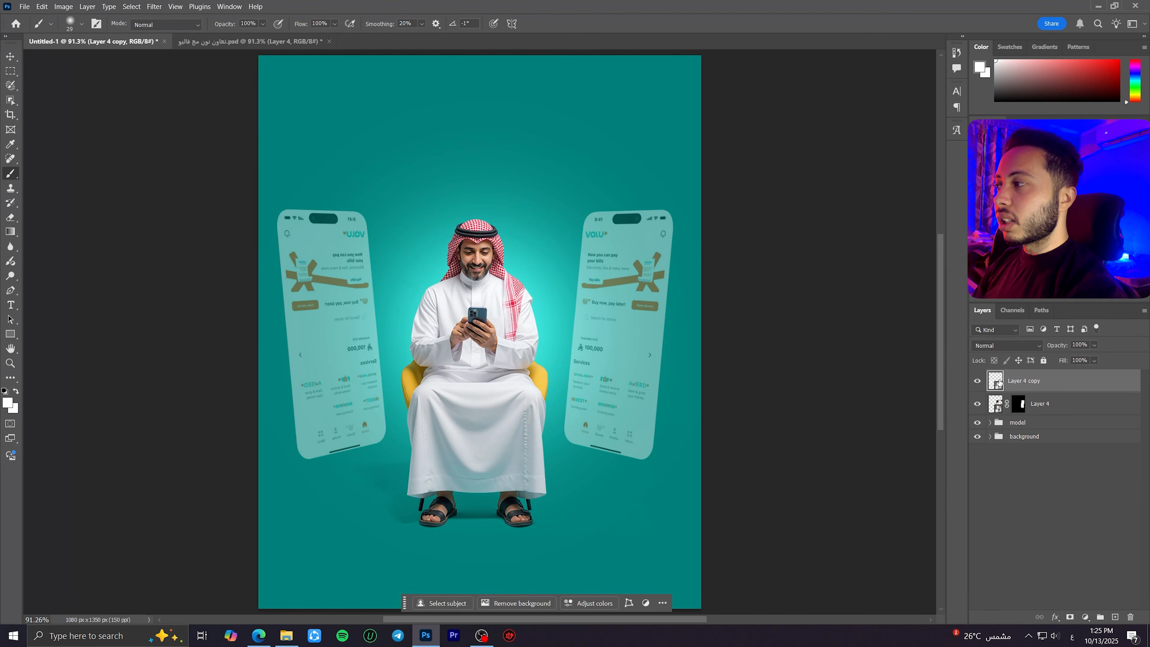
double_click(996, 382)
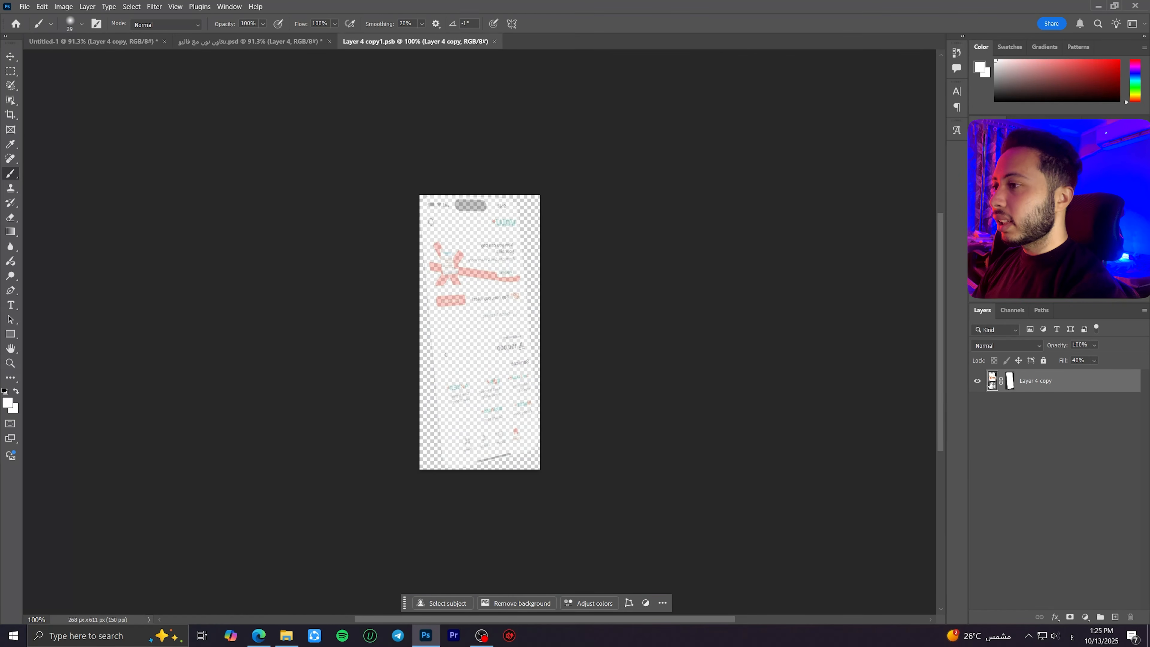
scroll(544, 337, up, 2)
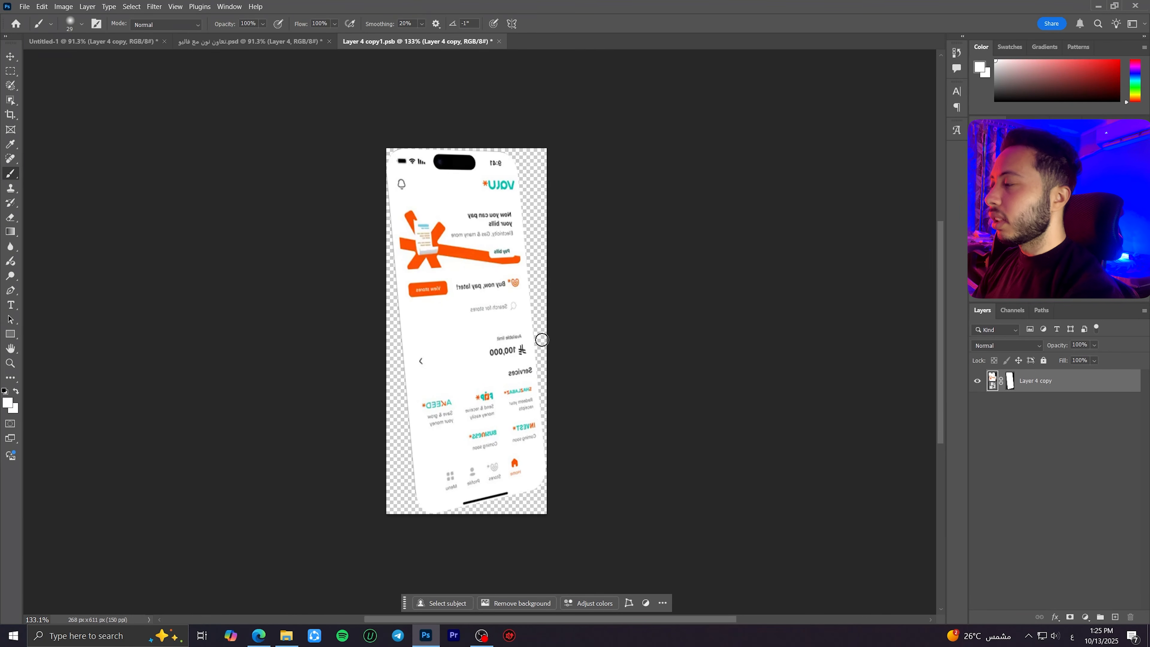
Step: Search for "noon" in a new browser tab and open the Saudi Arabian Noon store site
click(259, 636)
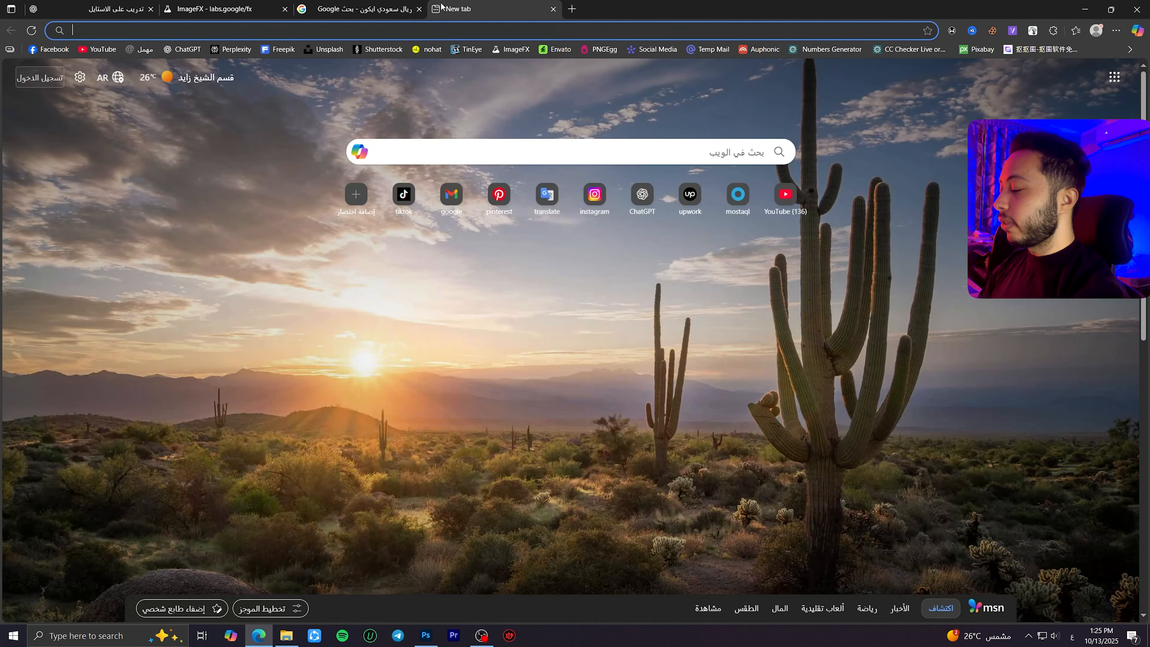
text(ىخخ)
key(BackSpace)
key(BackSpace)
key(BackSpace)
key(alt+shift)
text(noon)
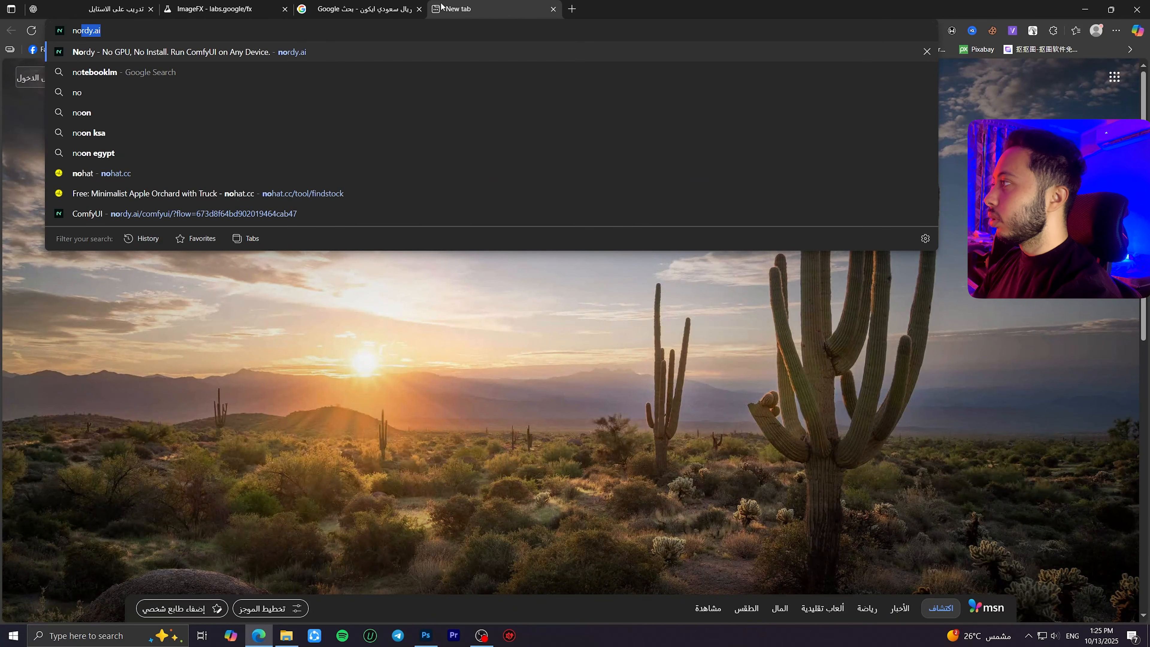
key(Down)
key(Down)
key(Down)
key(Down)
key(Down)
key(Return)
click(870, 266)
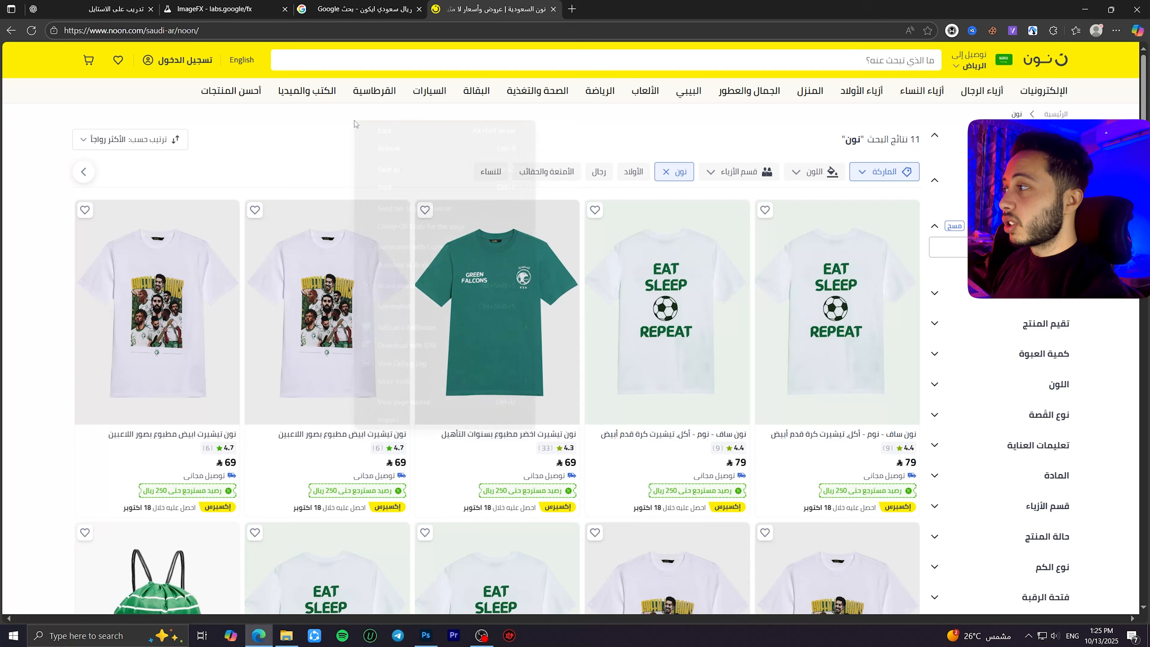
Step: Inspect the Noon page with the developer tools and display it in the responsive mobile device view
right_click(353, 121)
click(484, 433)
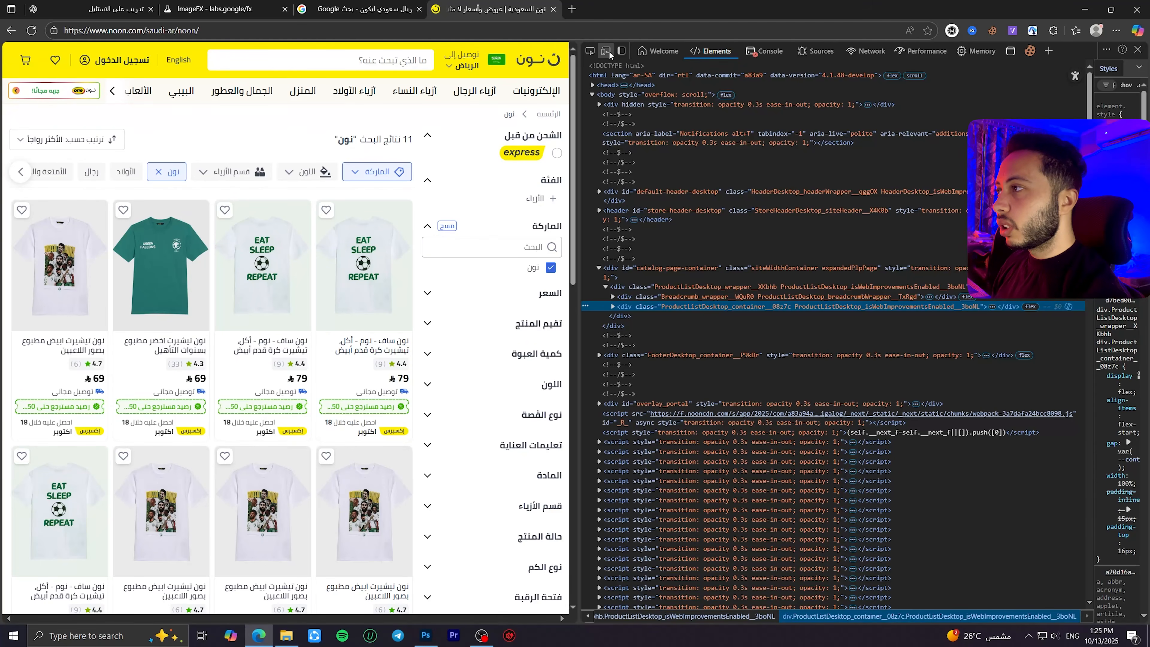
click(608, 50)
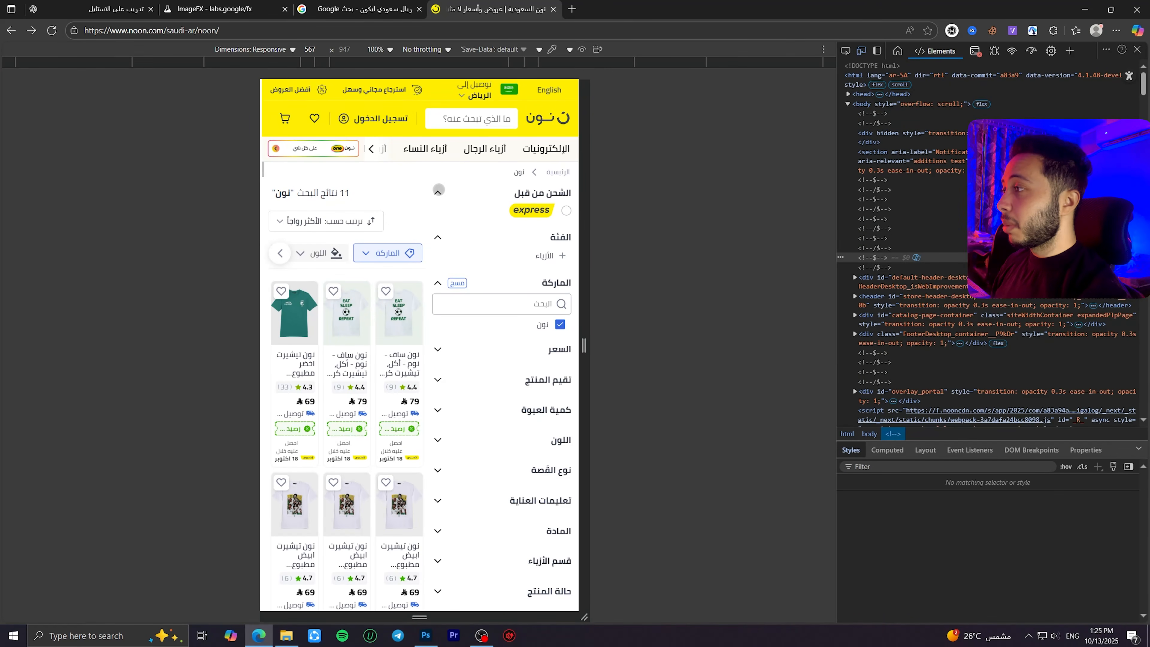
click(438, 283)
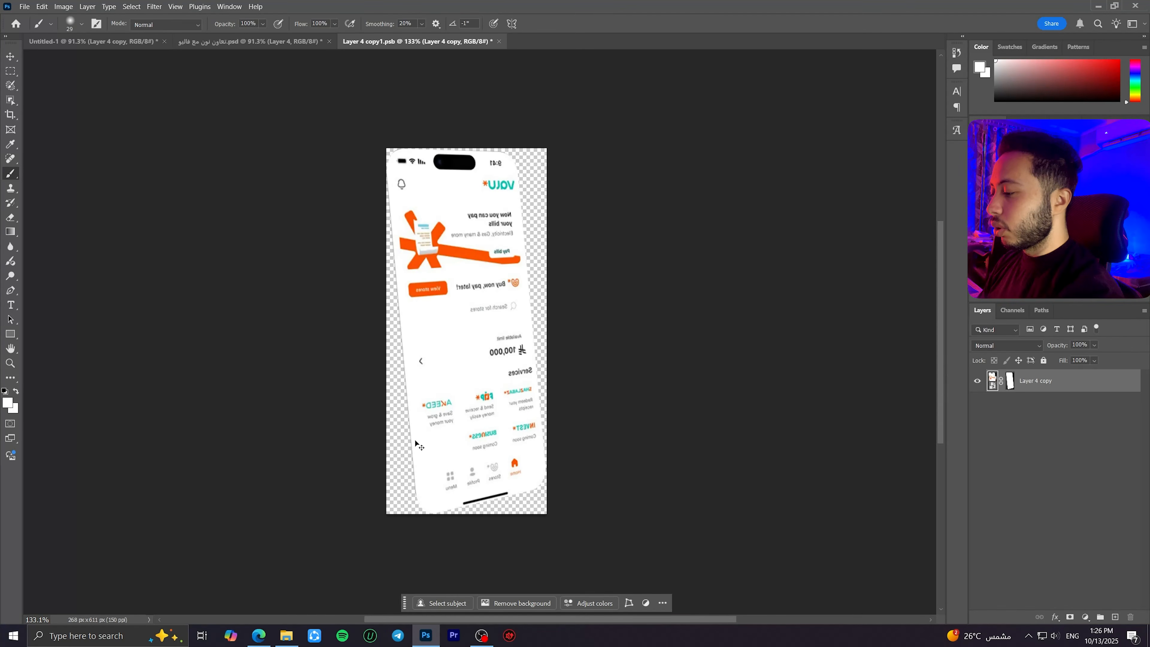
Step: Open noon.png in Photoshop, convert its layer to a smart object and bring it into Layer 4 copy1.psb
key(ctrl+o)
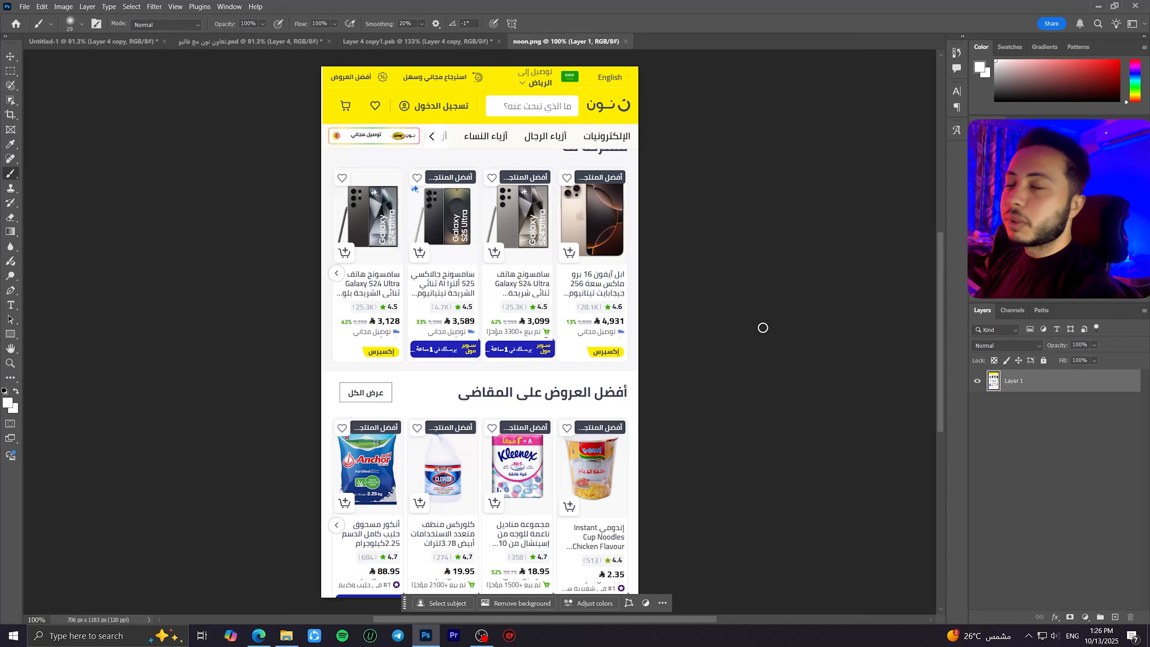
right_click(1050, 382)
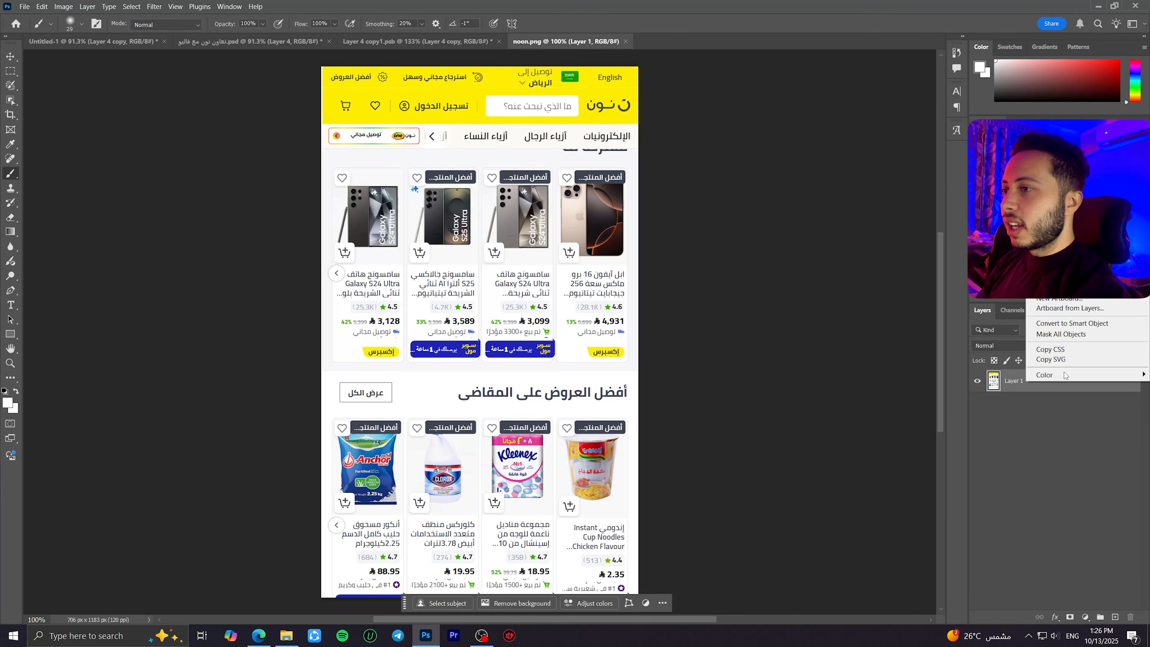
click(1057, 324)
drag(1043, 385, 400, 318)
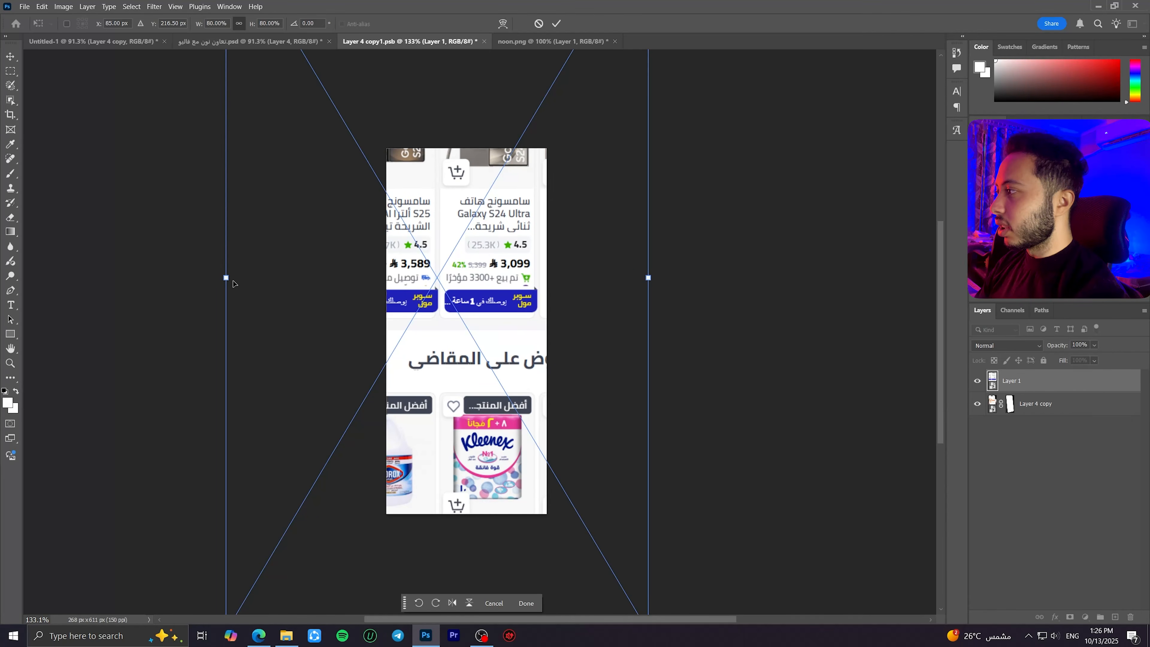
Step: Scale down the Noon screenshot and distort its corners to fit the tilted phone screen below the status bar
drag(232, 281, 480, 278)
drag(539, 306, 446, 320)
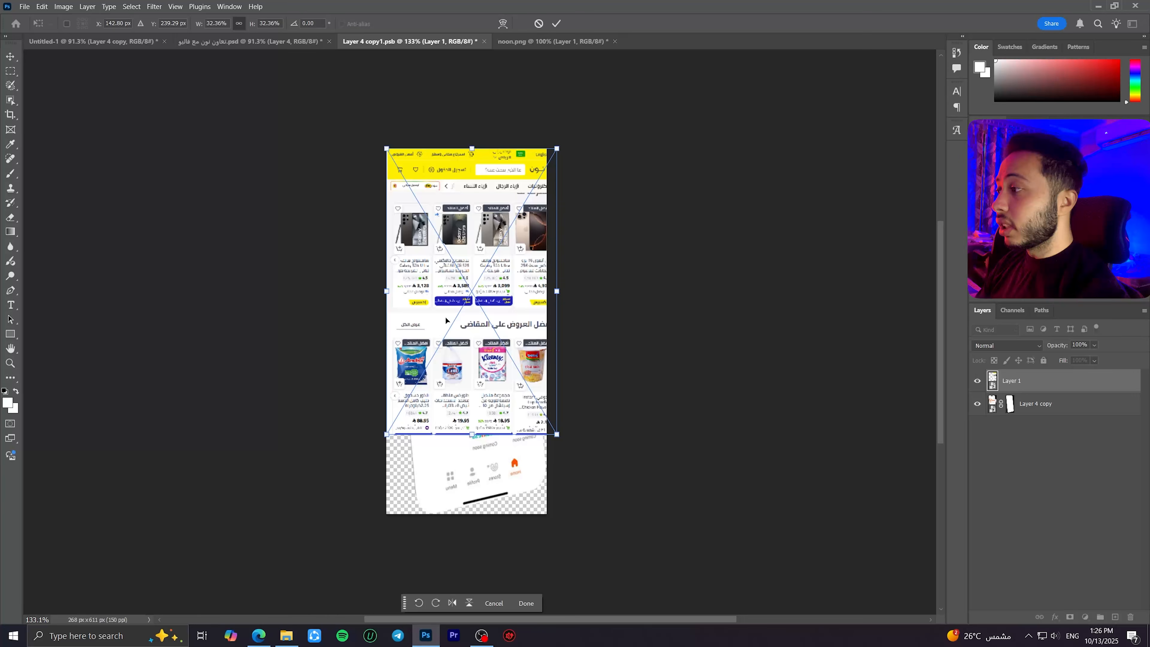
right_click(467, 283)
right_click(441, 238)
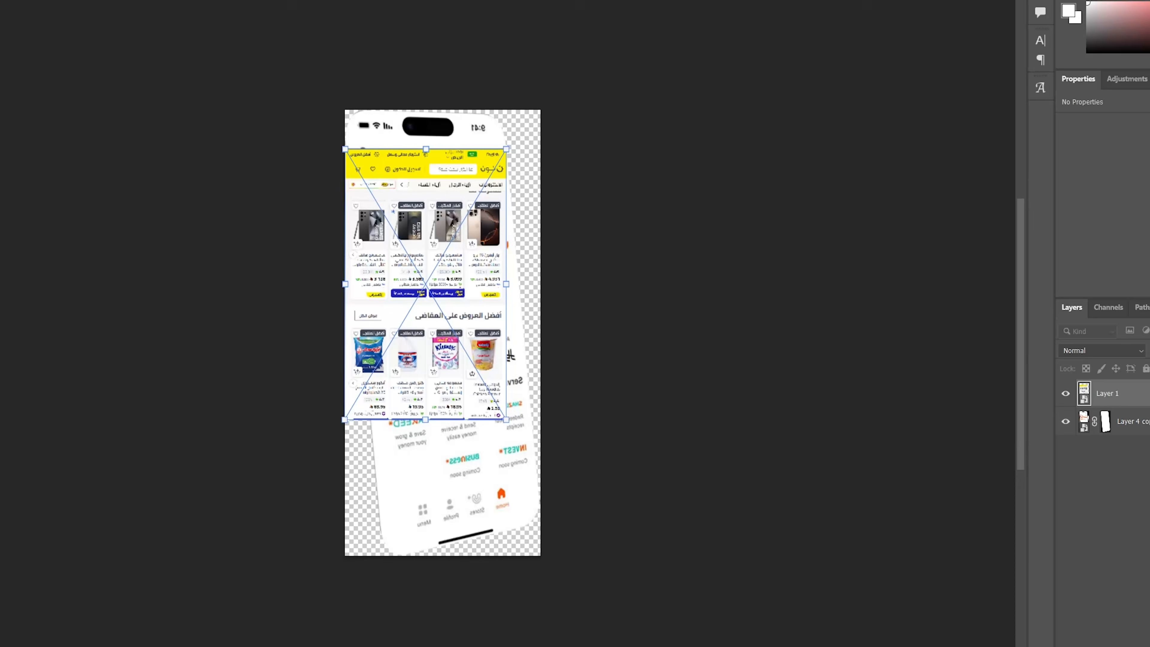
drag(345, 149, 346, 134)
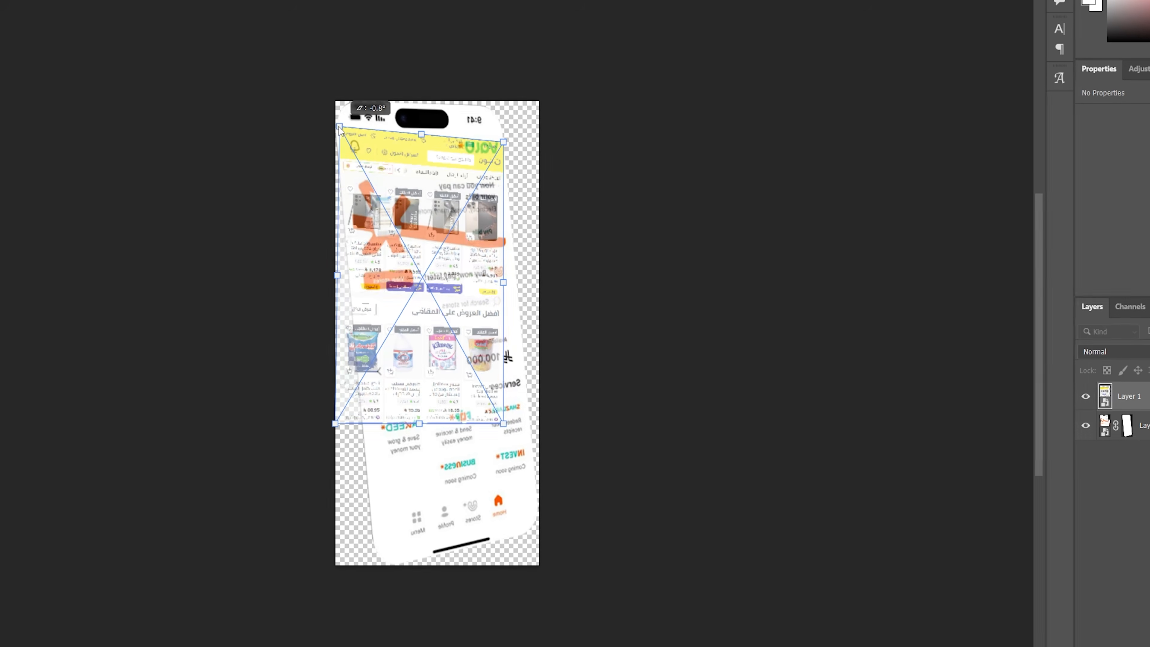
drag(506, 150, 505, 137)
drag(506, 420, 540, 500)
drag(345, 420, 385, 542)
drag(540, 500, 539, 517)
key(Return)
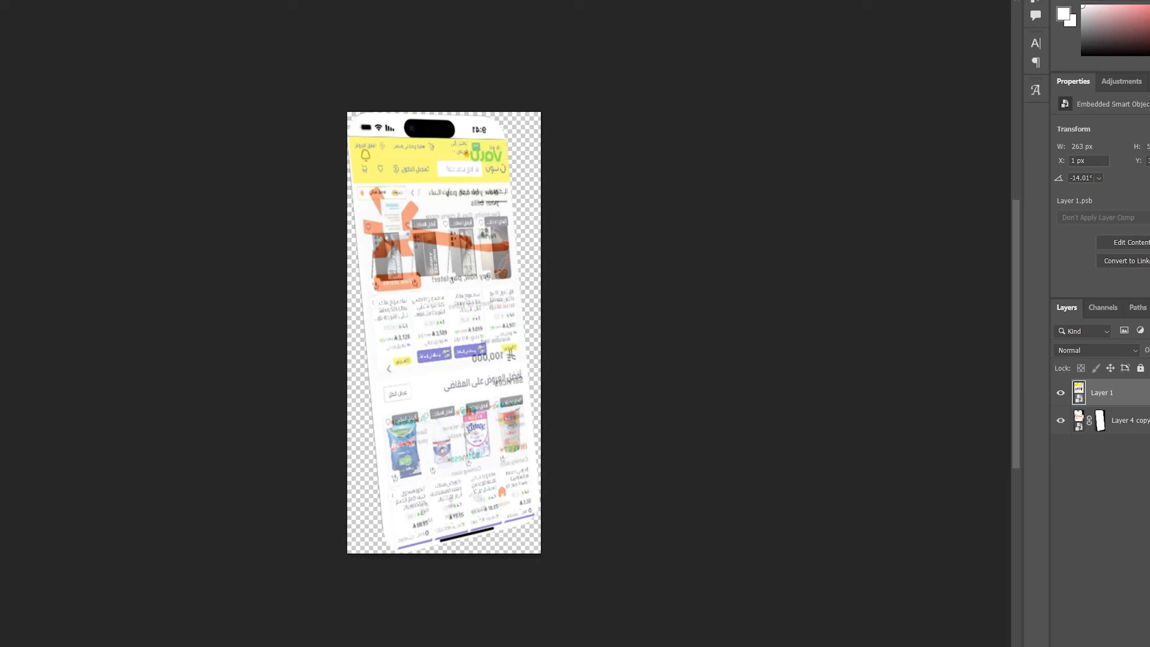
Step: Clip the Noon screenshot to Layer 4 copy and stretch its lower edge slightly down to the phone screen's bottom
right_click(1120, 391)
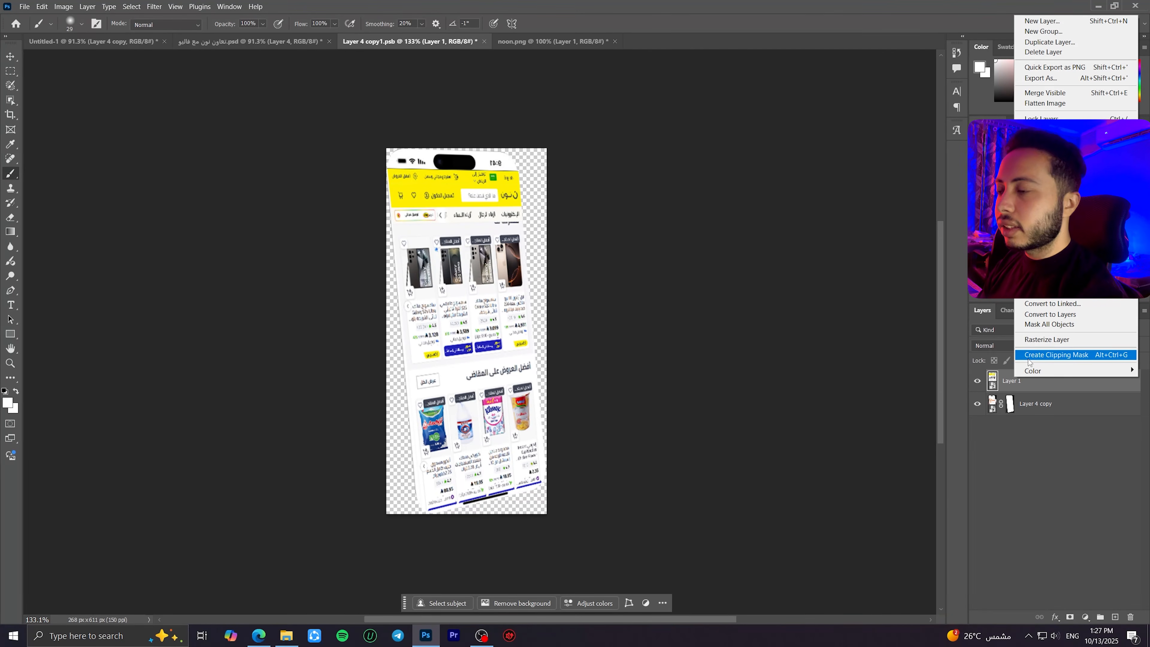
click(1029, 358)
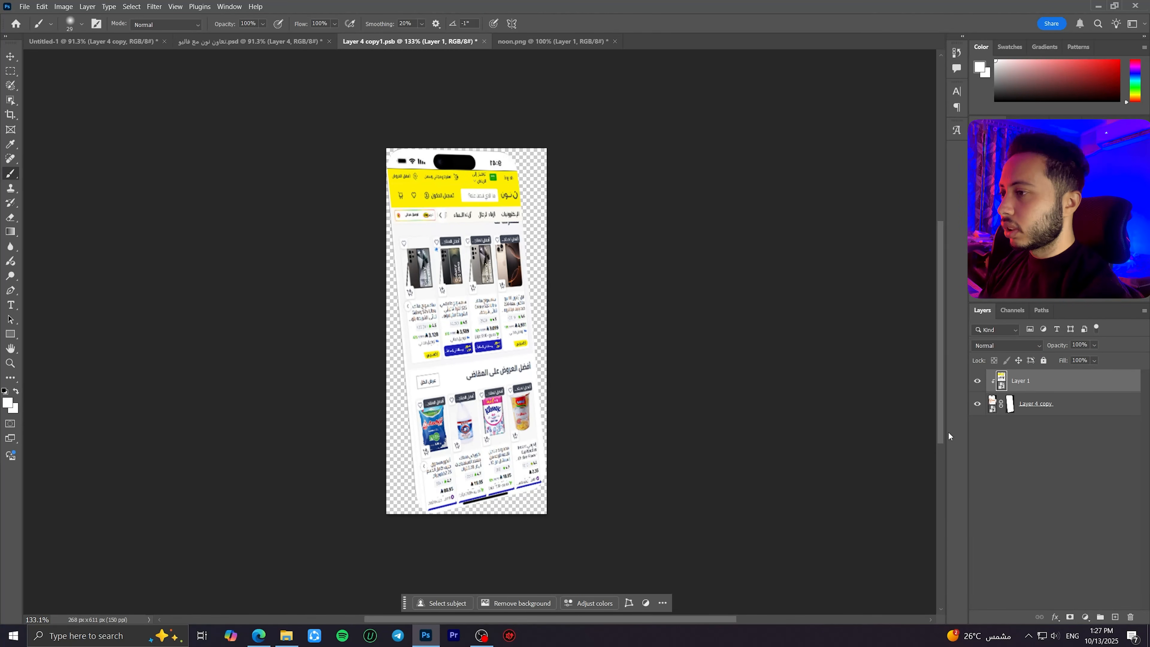
key(ctrl+t)
drag(481, 497, 482, 507)
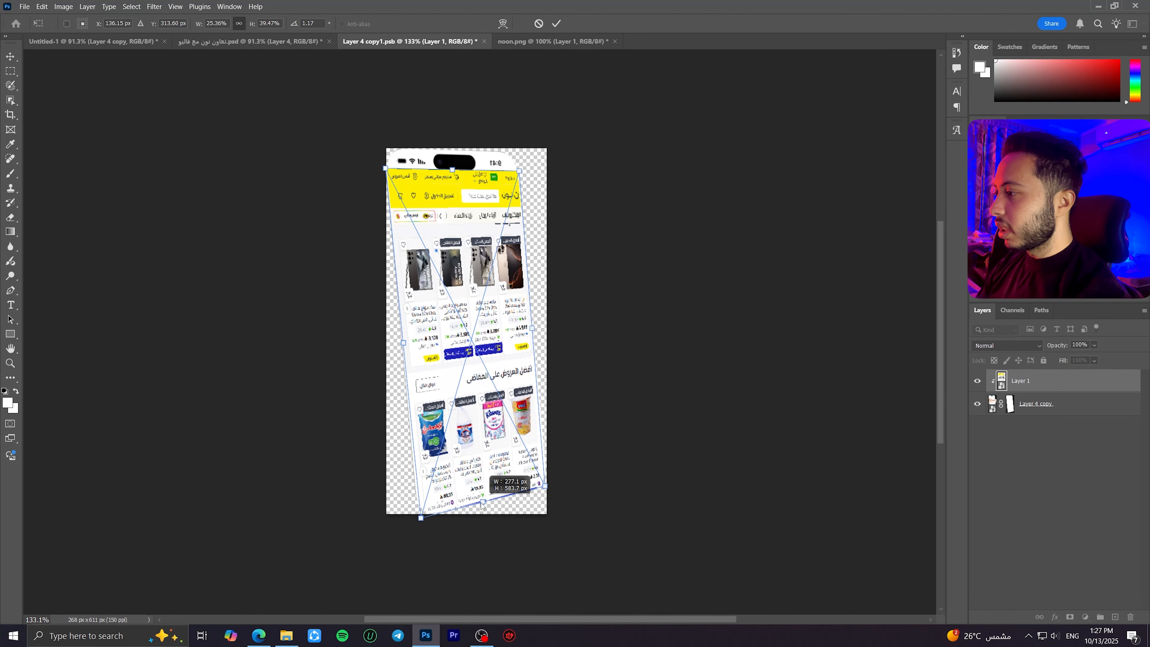
key(Return)
Step: Add a layer mask to the Noon screenshot and paint black along the status bar edge and over the home indicator bar
scroll(479, 158, up, 6)
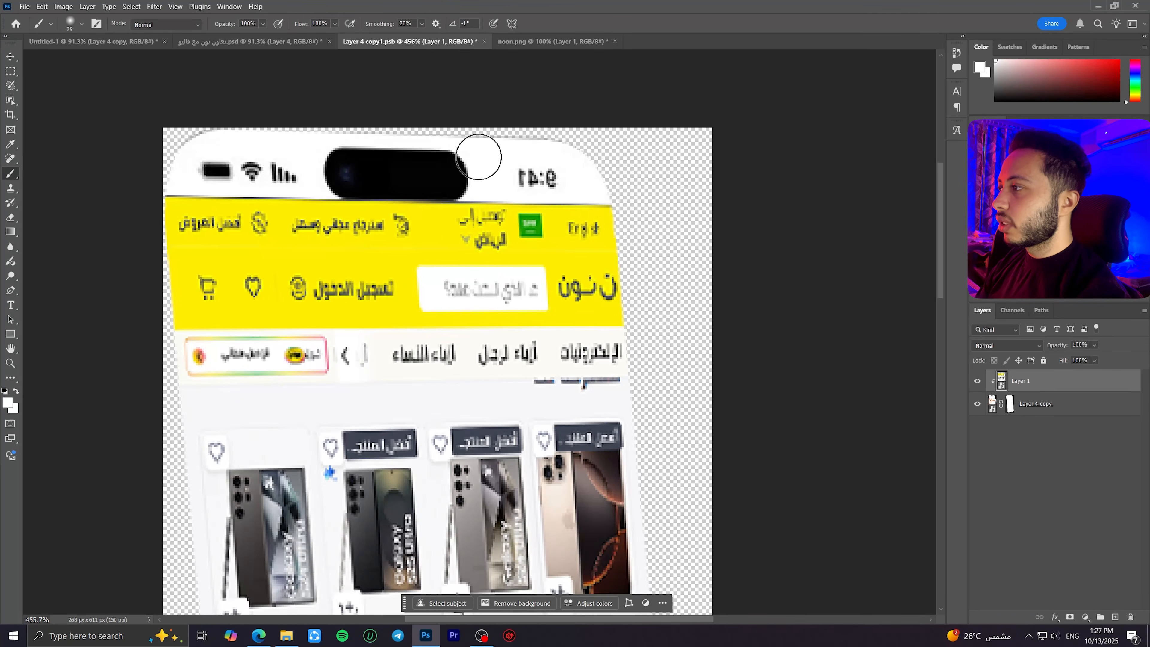
click(1069, 616)
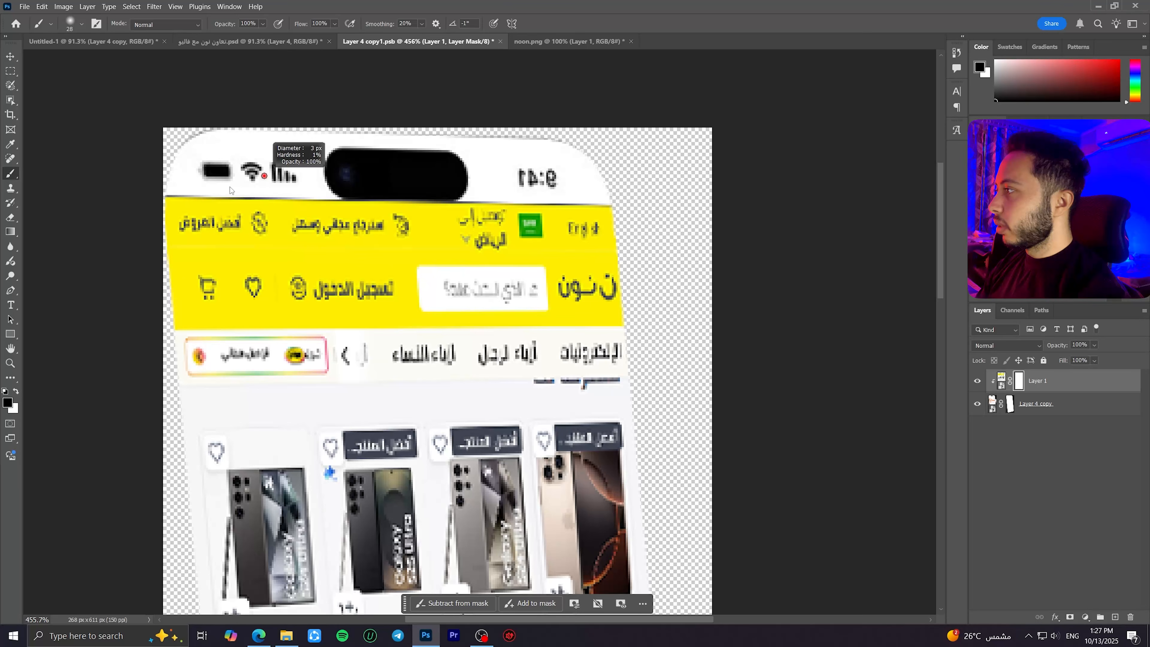
shift+click(608, 203)
scroll(594, 329, down, 3)
scroll(588, 331, down, 10)
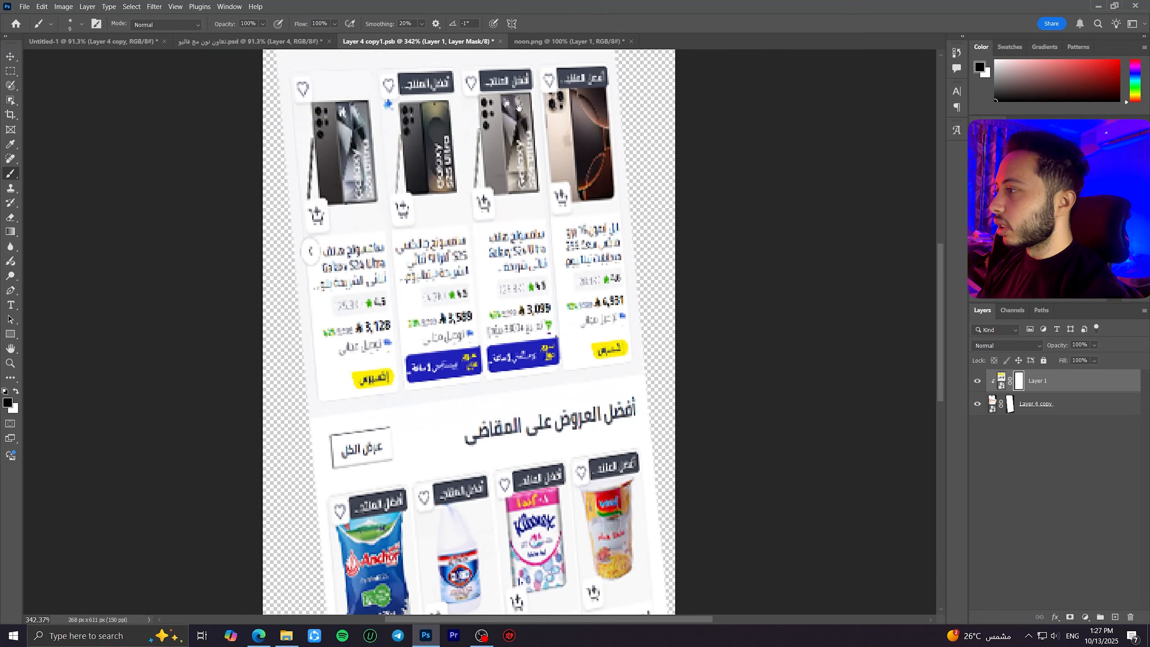
scroll(580, 413, up, 8)
mouse_move(583, 407)
mouse_down()
mouse_move(357, 449)
mouse_move(590, 399)
mouse_move(167, 511)
mouse_up()
drag(589, 409, 759, 368)
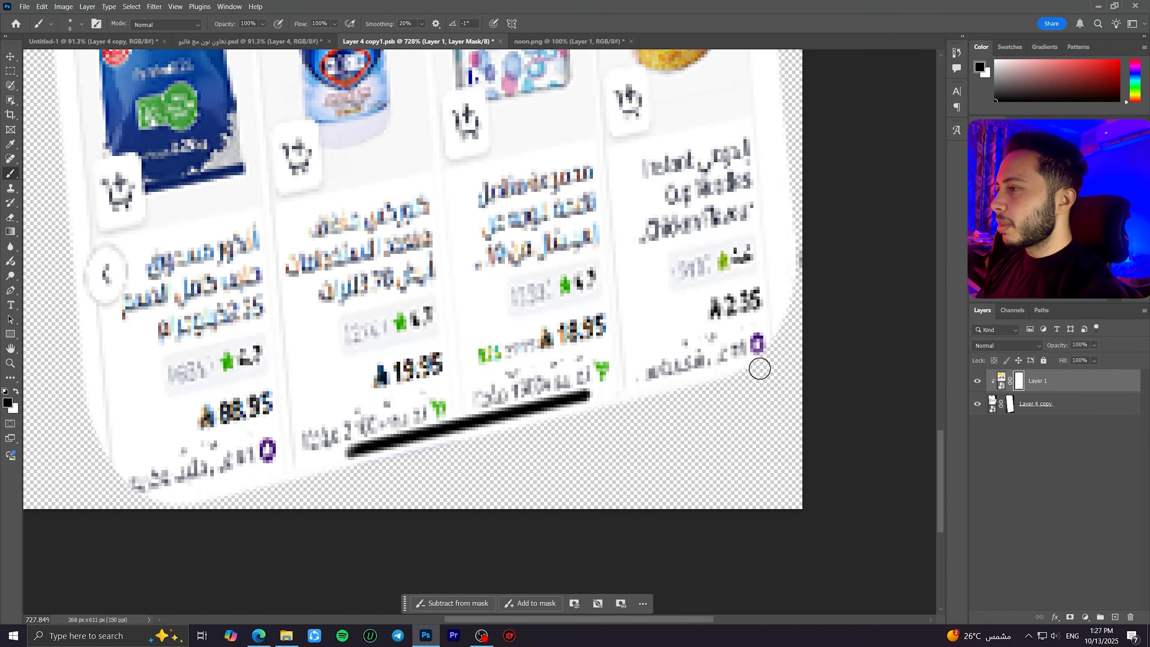
Step: Save the Layer 4 copy1.psb smart object and return to the Untitled-1 composition
key(ctrl+0)
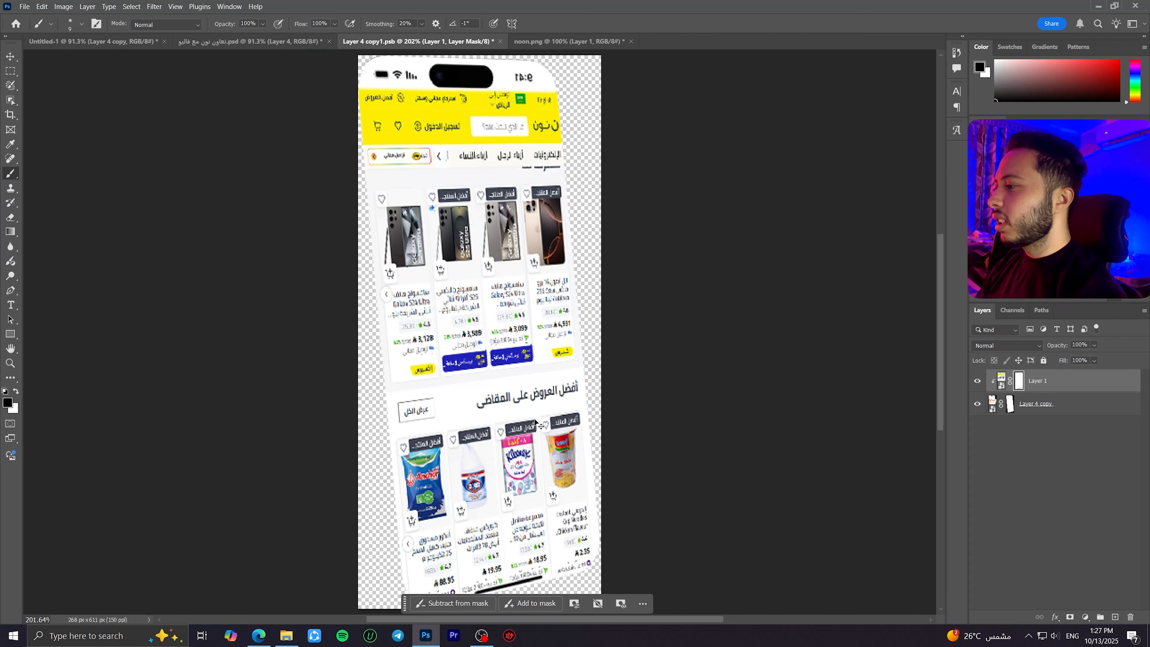
key(ctrl+s)
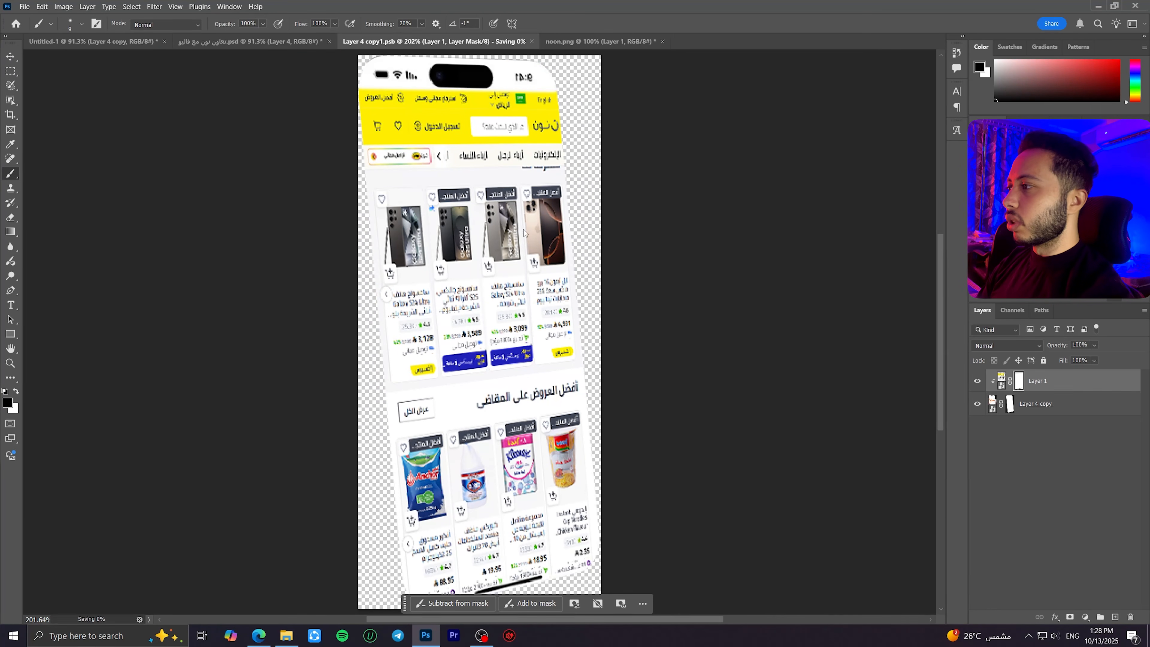
click(107, 38)
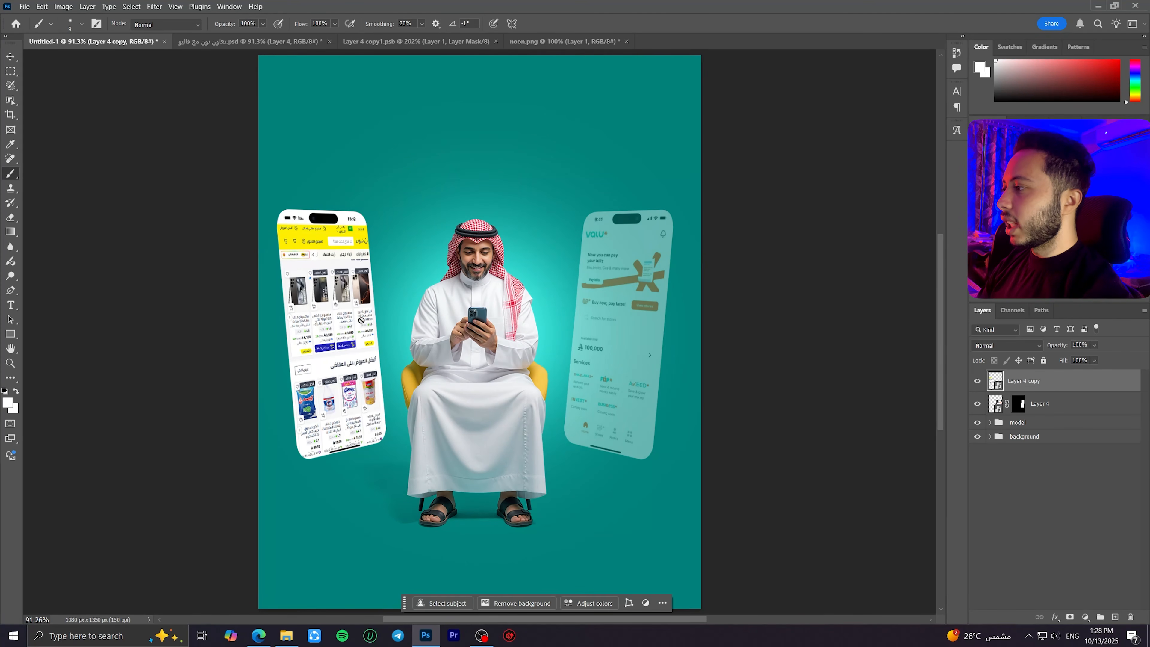
Step: Set the fill of Layer 4 copy, the Noon phone, to 40% and deselect it
click(1080, 360)
text(40)
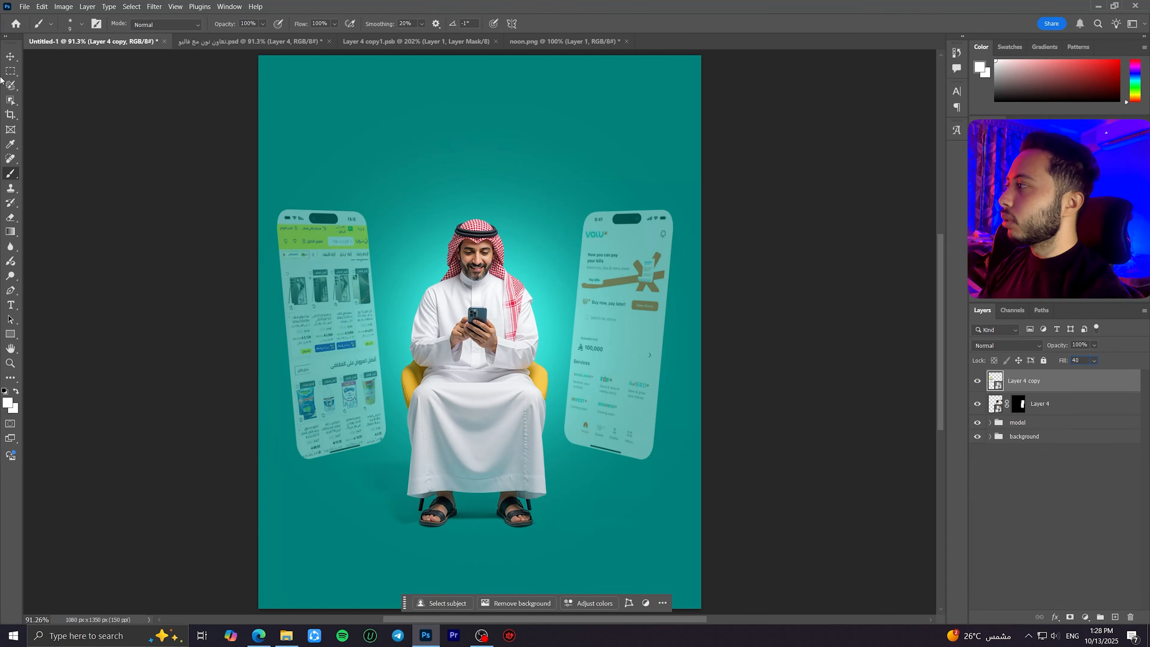
click(10, 56)
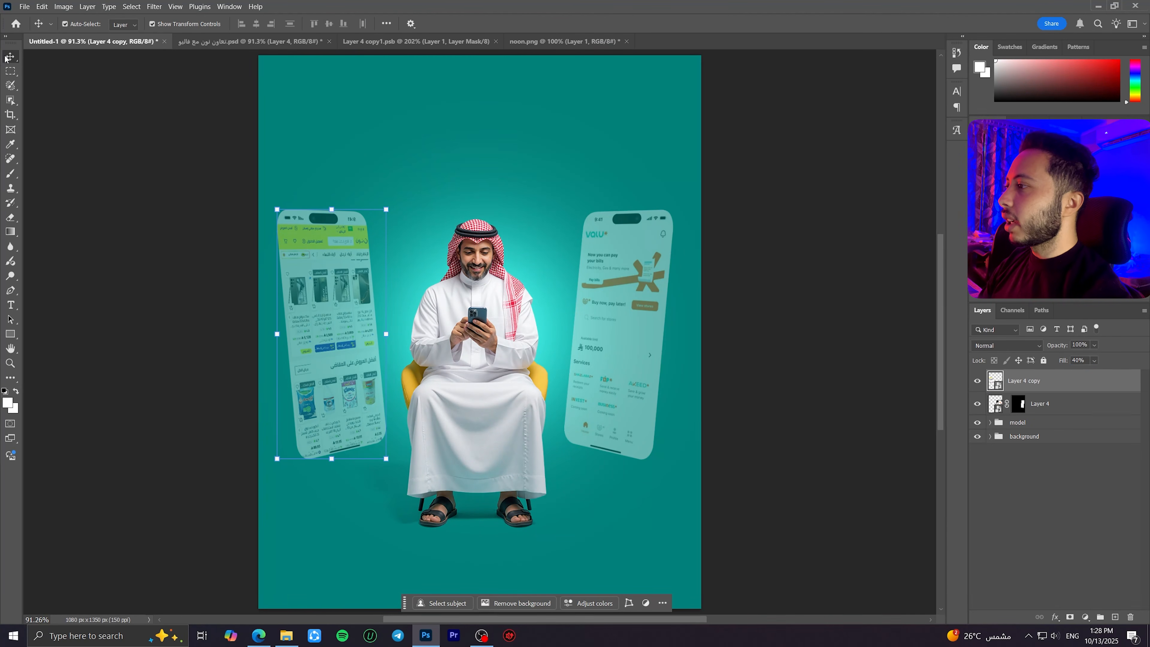
drag(802, 361, 468, 398)
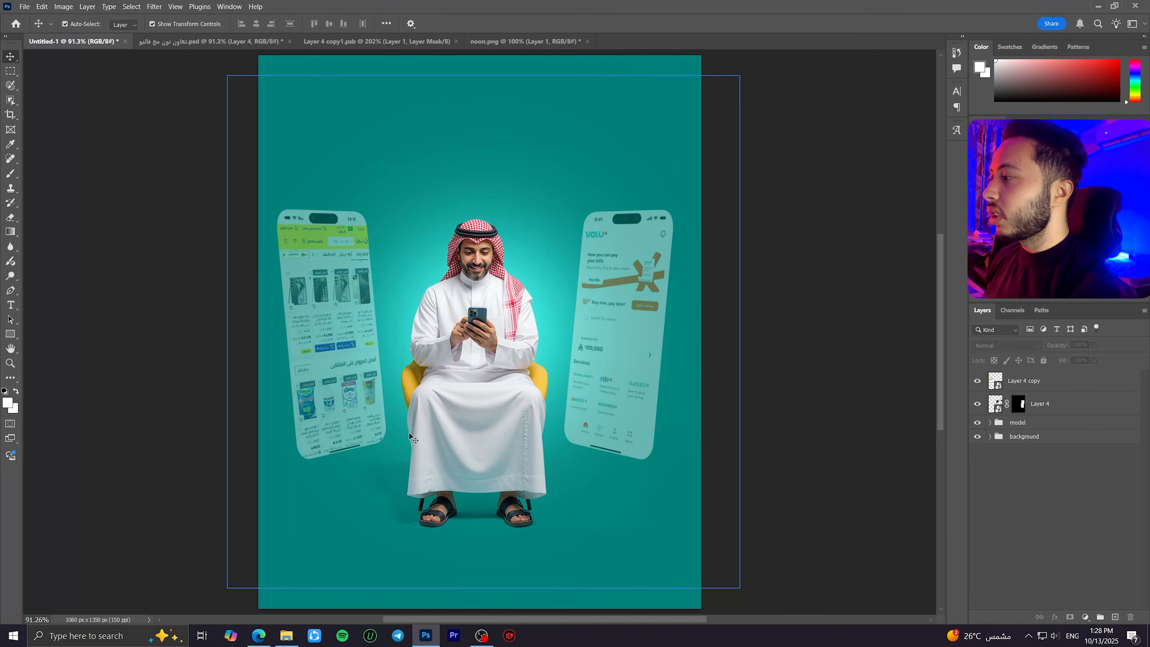
Step: Add a new layer above Layer 4 copy and stamp one large soft black brush spot on it near the Valu phone
click(1059, 382)
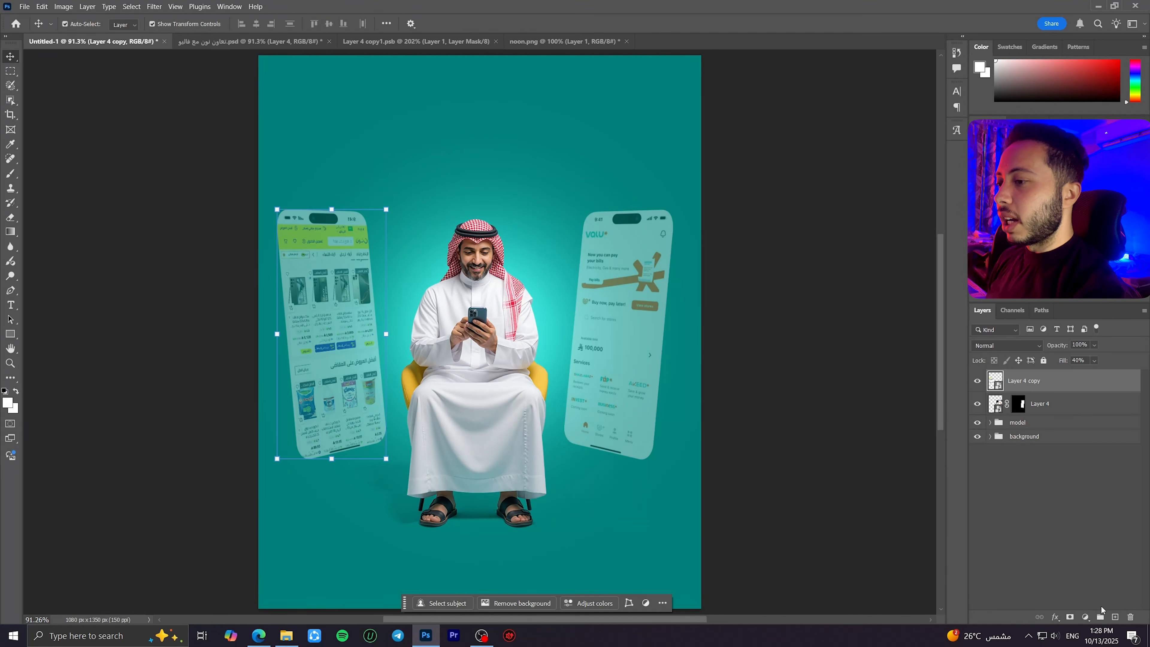
click(1115, 616)
key(b)
key(d)
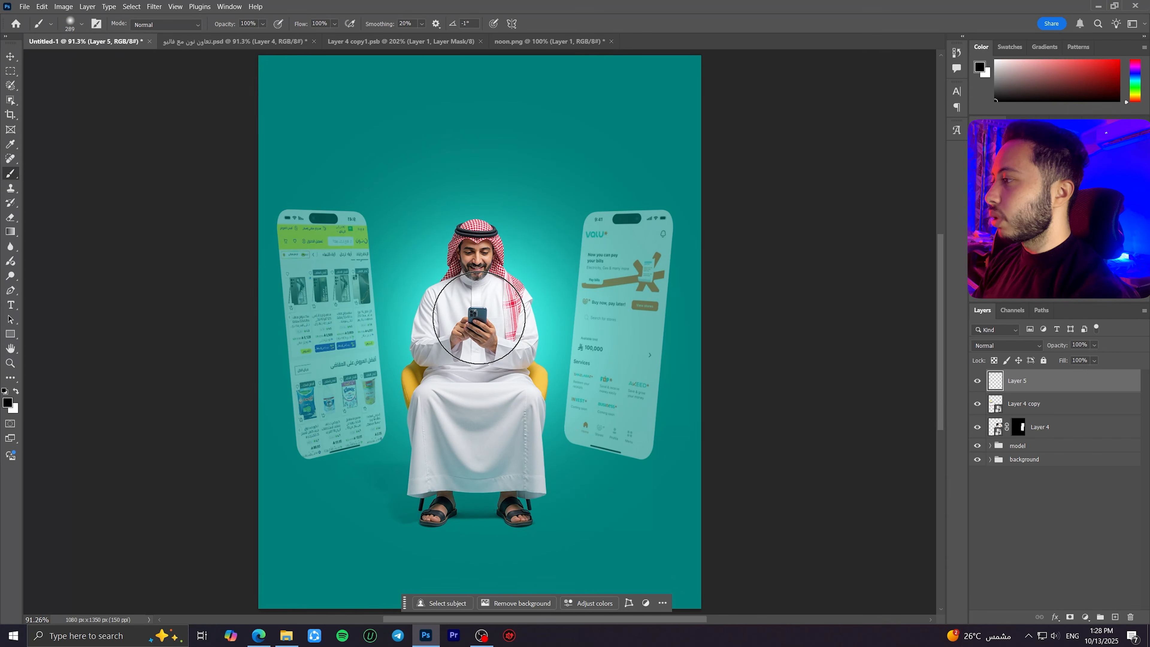
click(584, 365)
Step: Squash the black spot to about 9% height, tilt it slightly under the Valu phone, and set the layer's opacity to 30%
key(ctrl+t)
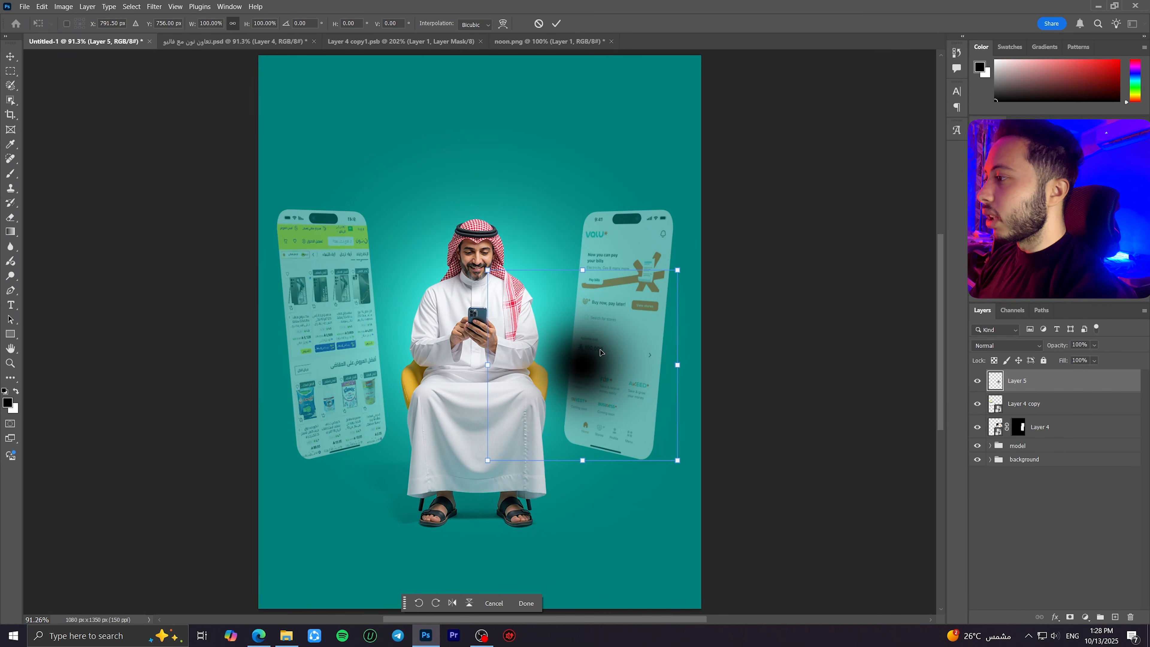
mouse_move(582, 269)
mouse_down()
mouse_move(580, 441)
mouse_move(619, 498)
mouse_up()
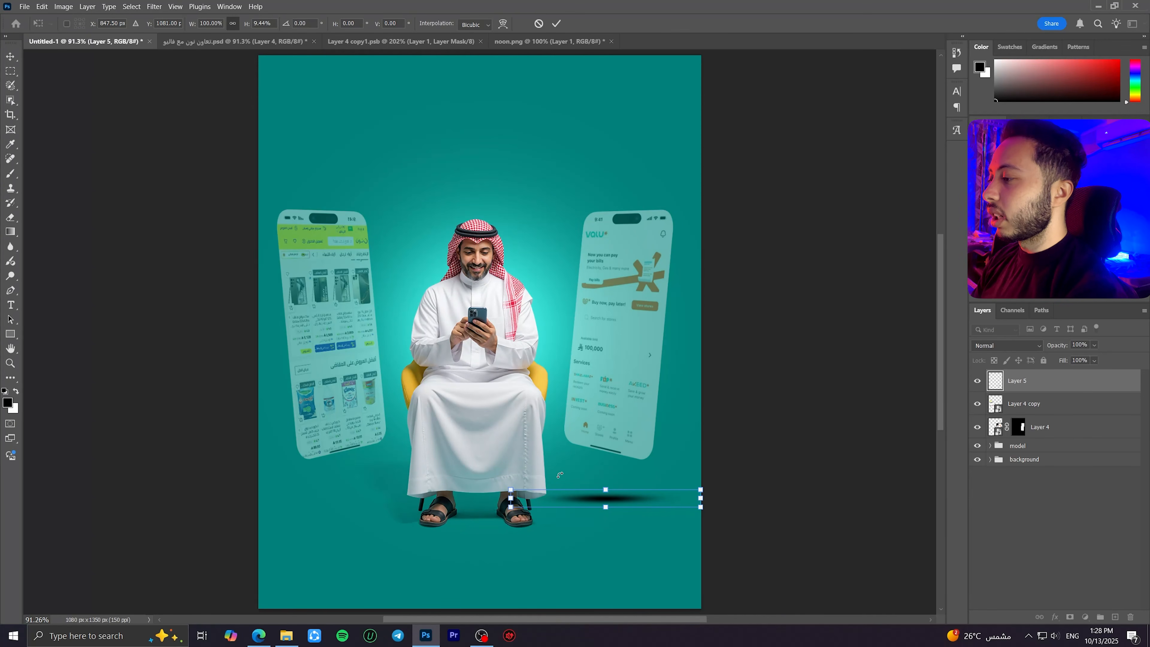
drag(558, 474, 559, 470)
drag(644, 506, 649, 501)
key(Return)
drag(1059, 347, 1021, 362)
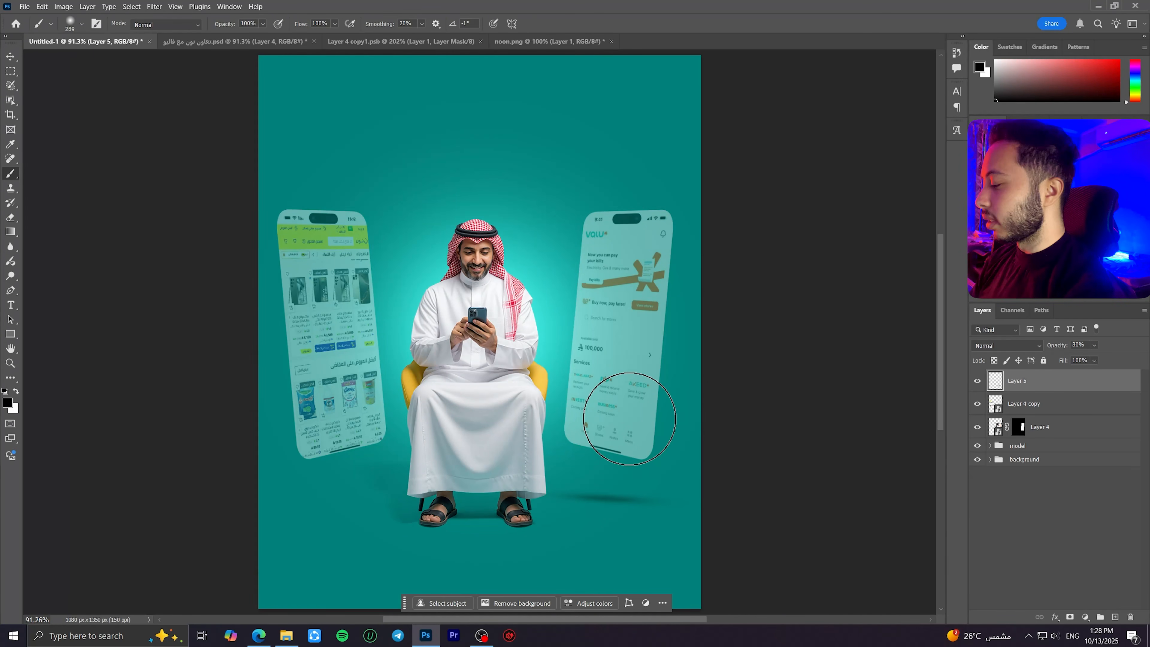
Step: Duplicate the shadow beneath the Noon phone and flip the copy horizontally
key(v)
mouse_move(631, 498)
mouse_down()
mouse_move(344, 500)
mouse_move(374, 498)
mouse_up()
key(ctrl+t)
right_click(373, 499)
click(385, 480)
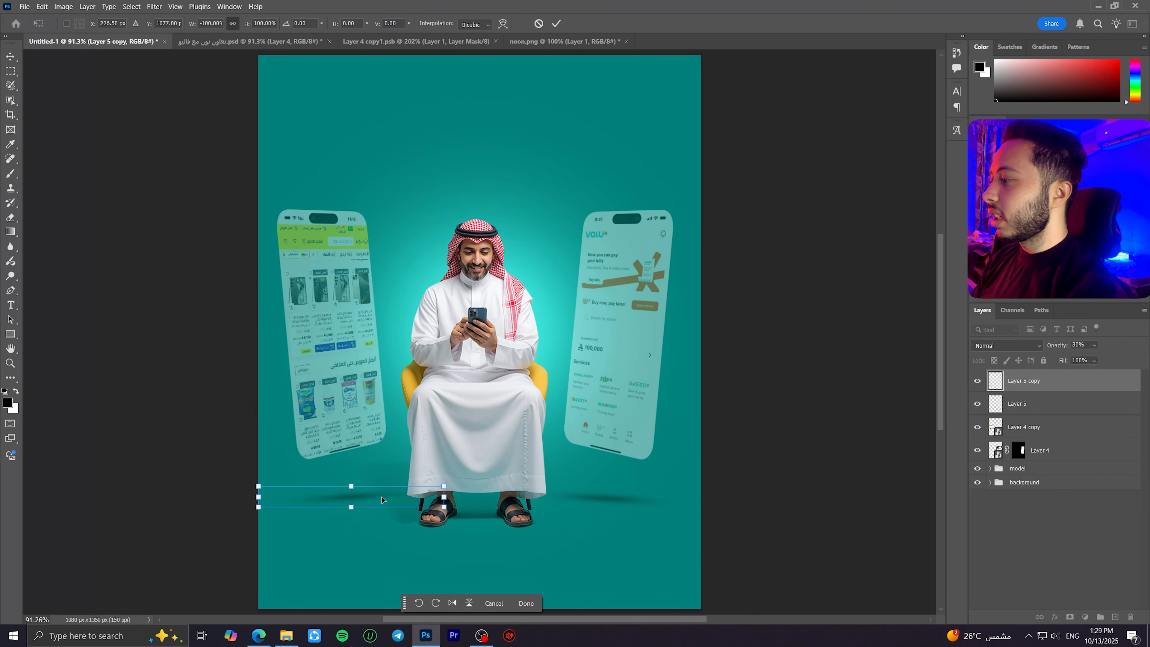
key(Return)
click(372, 468)
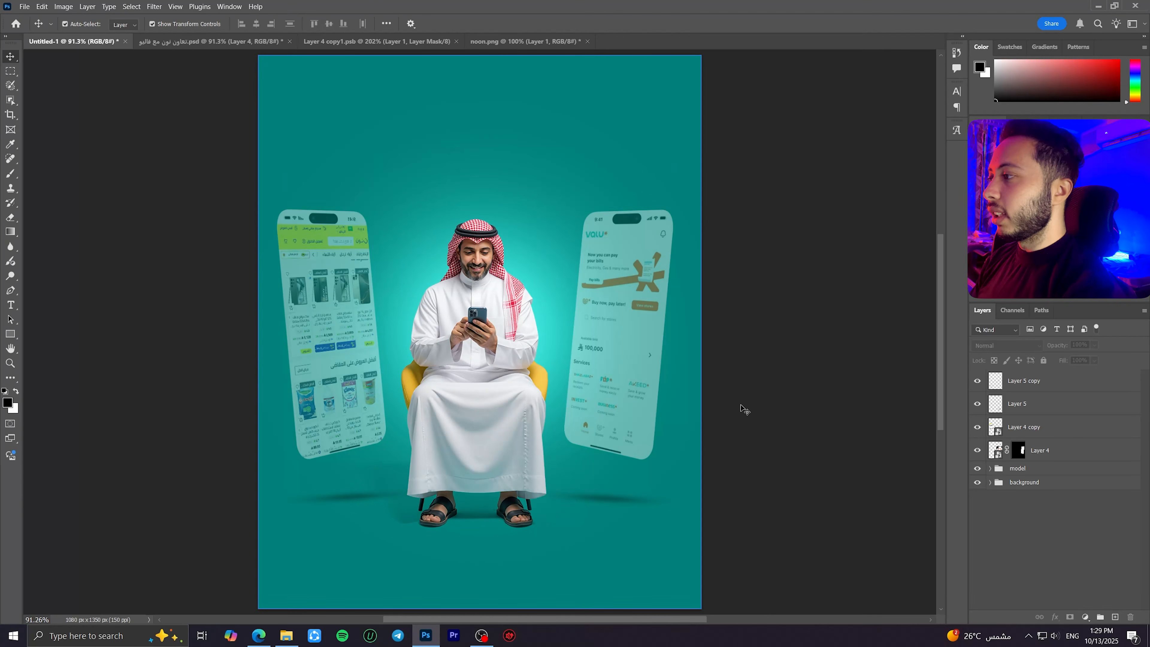
Step: Group the layers from Layer 5 copy down to Layer 4 and name the group "phone"
click(634, 323)
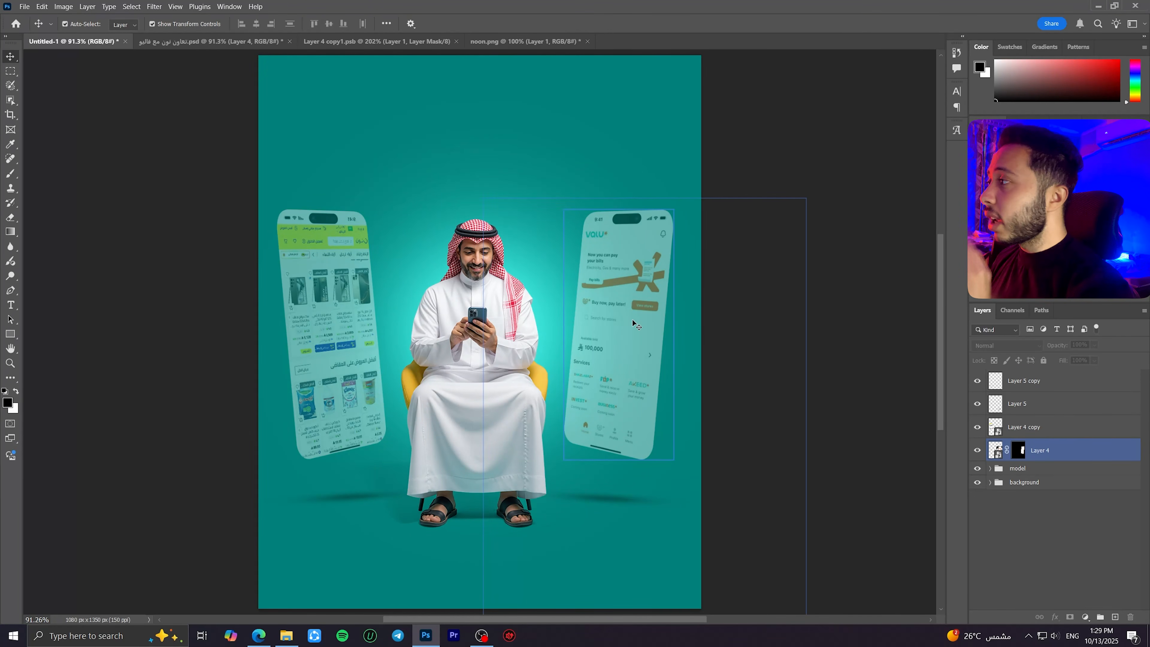
click(1041, 381)
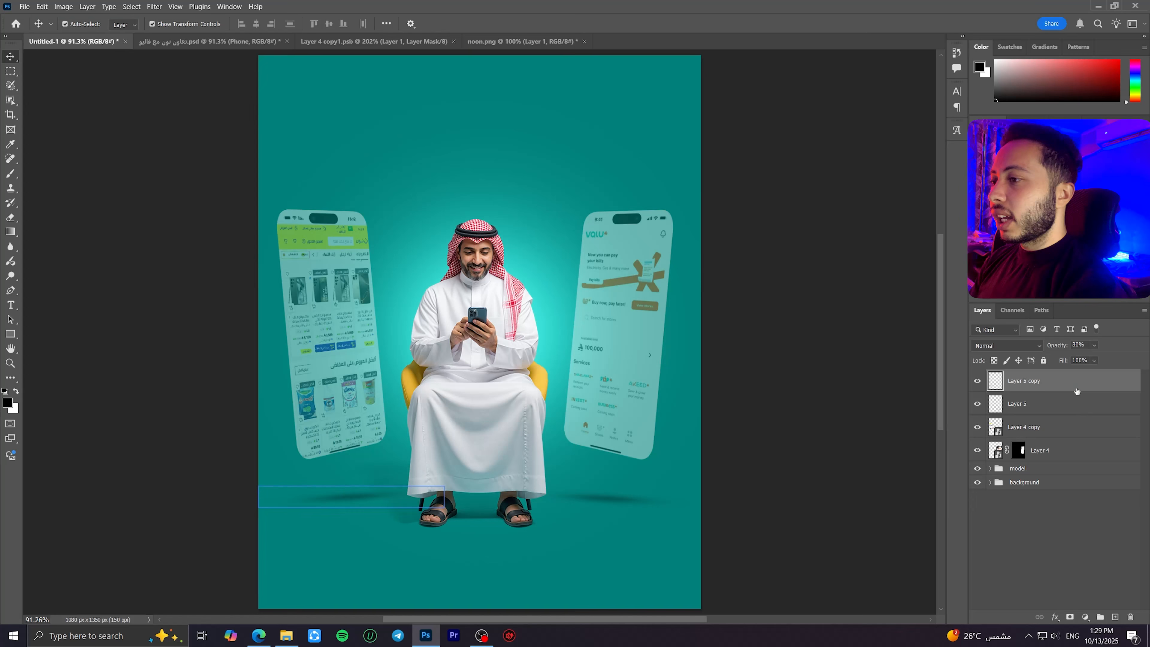
shift+click(1085, 455)
key(ctrl+g)
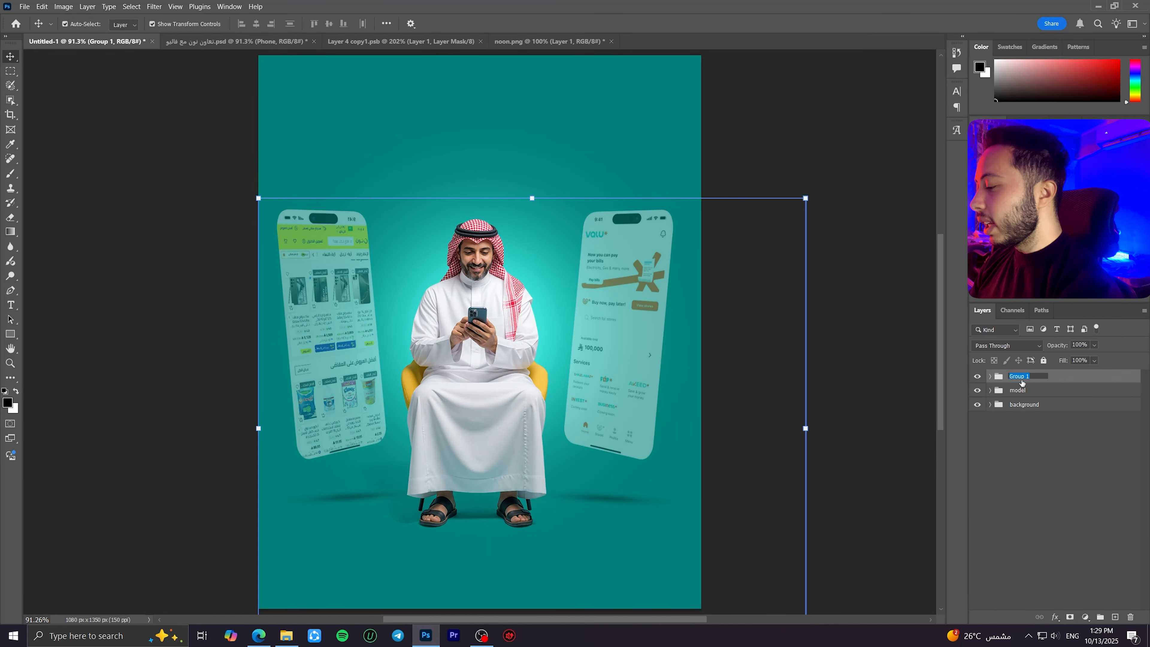
key(Return)
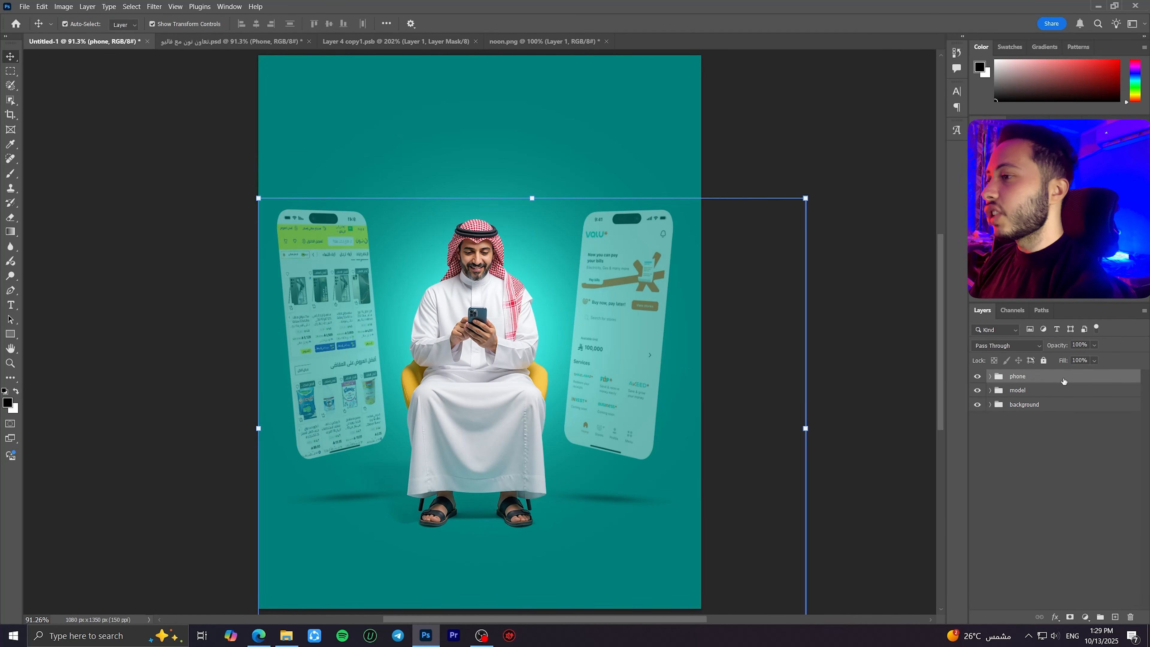
click(1054, 498)
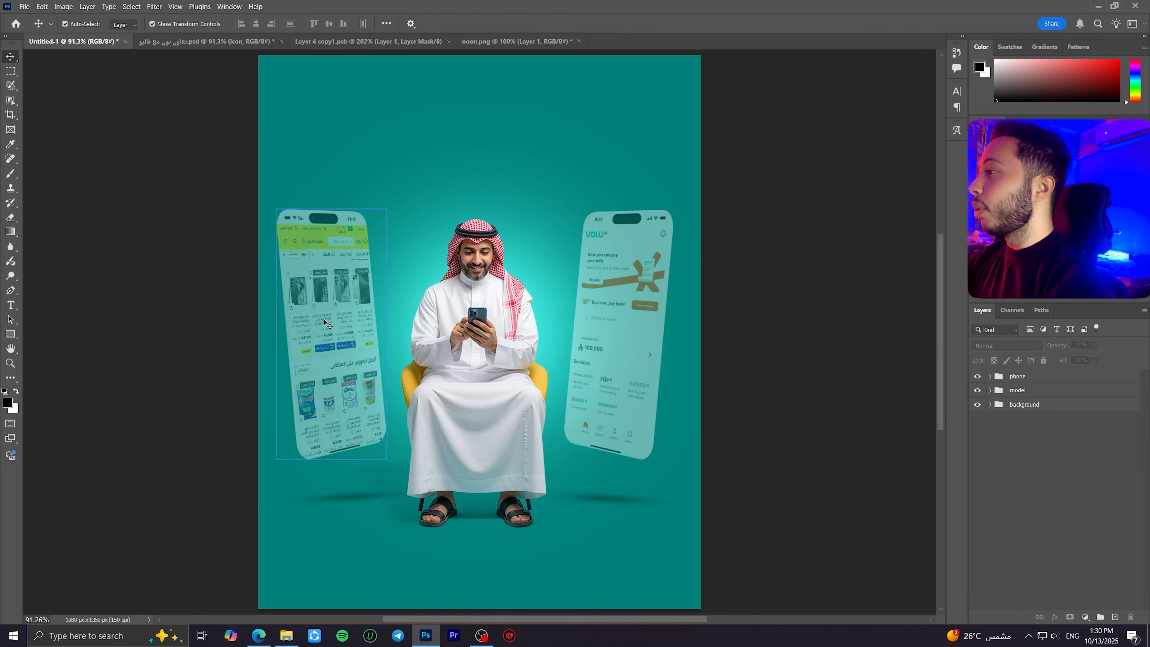
Step: Switch to the Edge browser, open Shutterstock in a new tab, and search its images for "Saudi money"
click(254, 639)
click(572, 10)
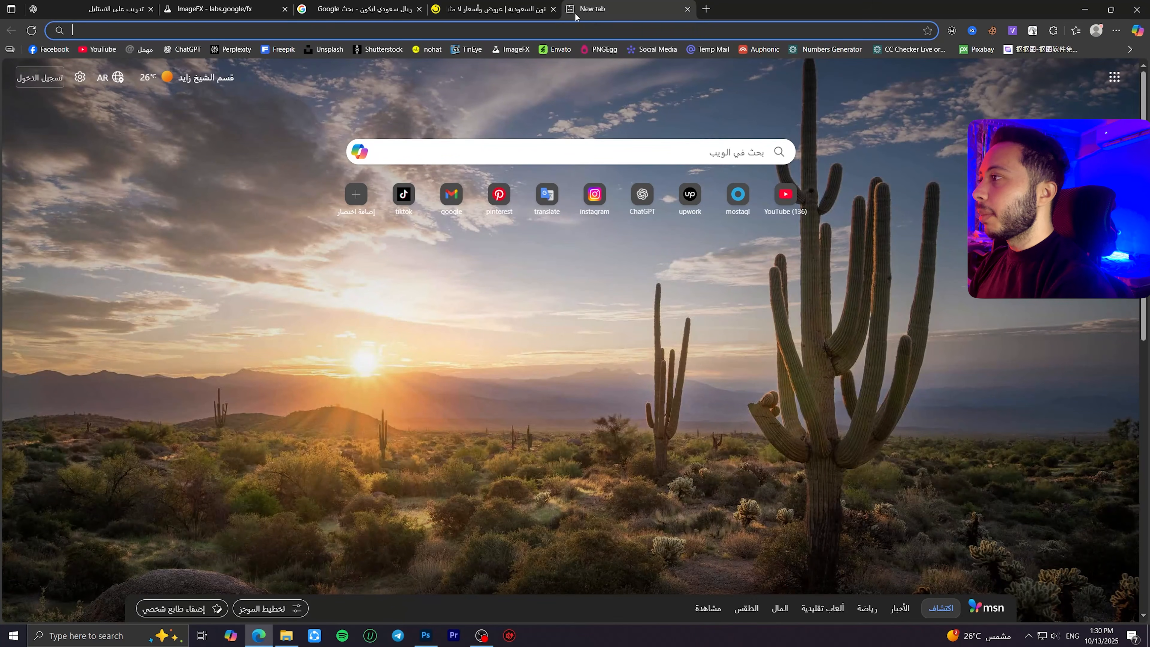
click(381, 50)
scroll(441, 451, down, 2)
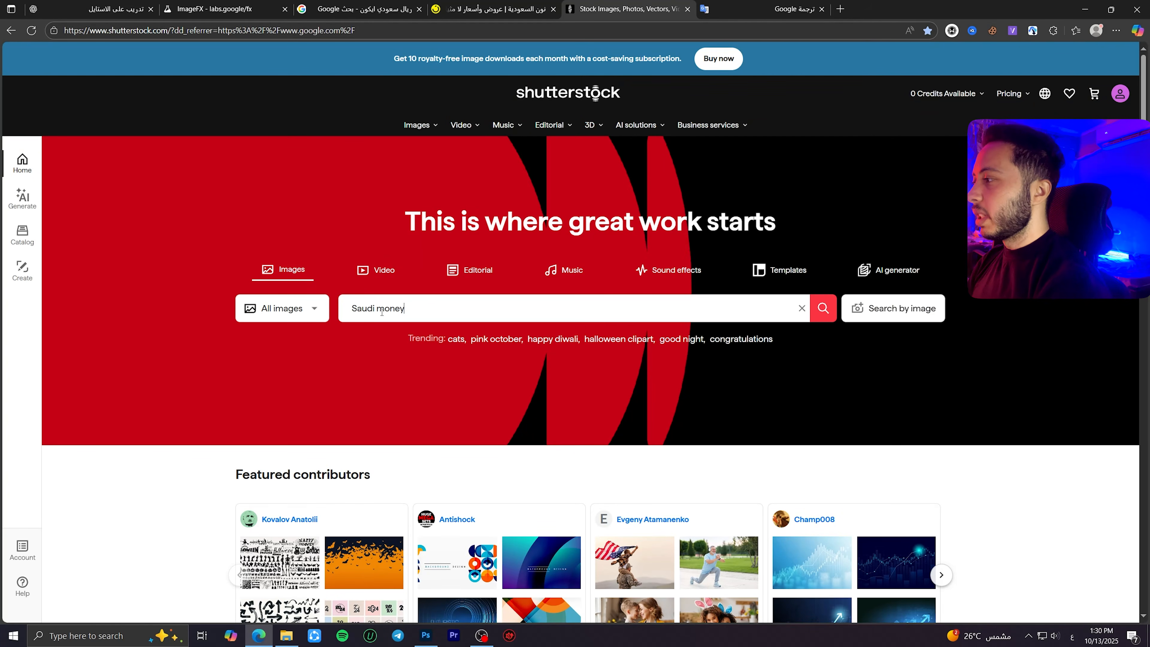
click(827, 311)
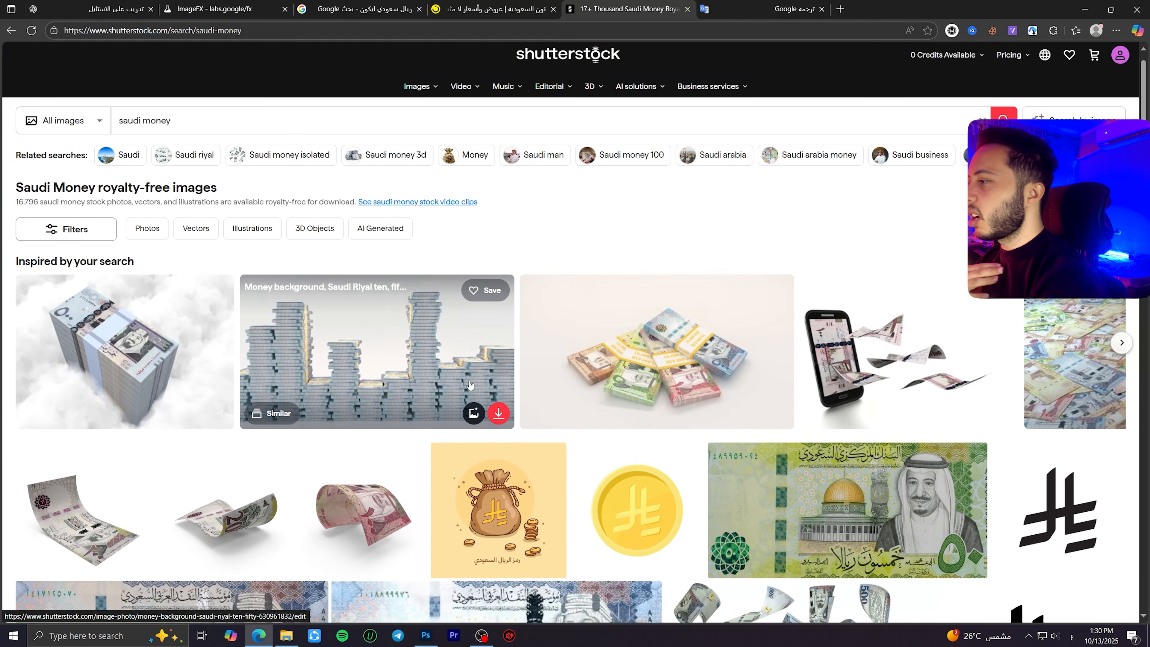
Step: Browse the Saudi money results and open the 3D image of stacked 500 riyal bundles
scroll(791, 320, down, 5)
scroll(790, 320, down, 10)
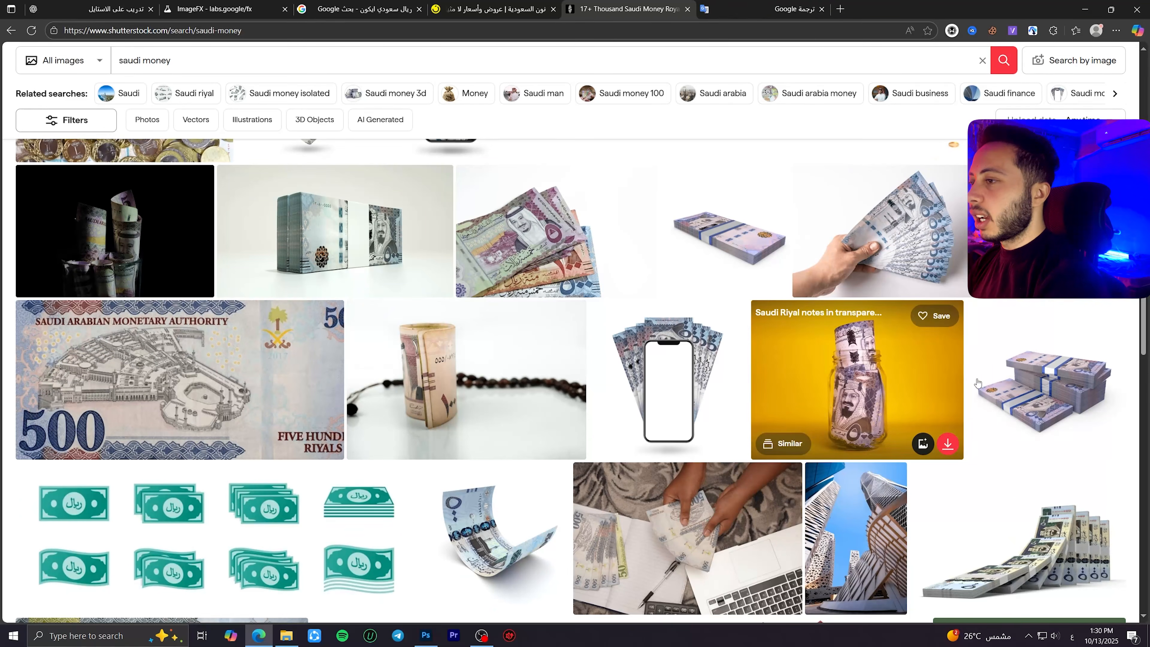
click(982, 385)
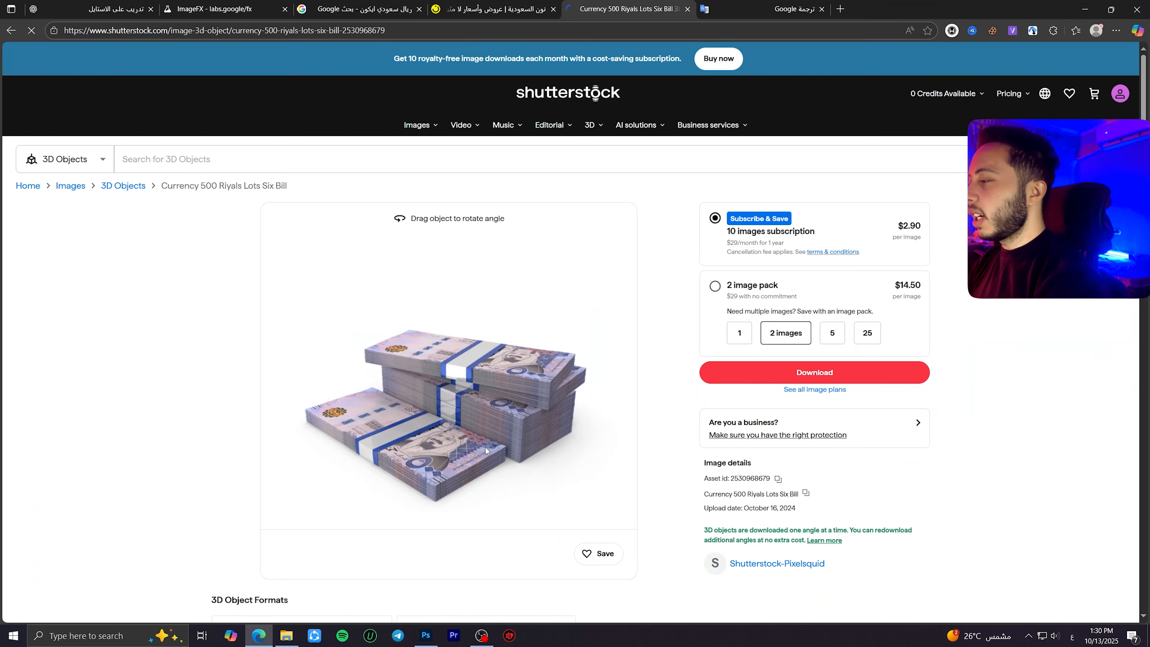
Step: Switch back to Photoshop, open Saudi money.png, and convert its money stack layer to a smart object
key(alt+Tab)
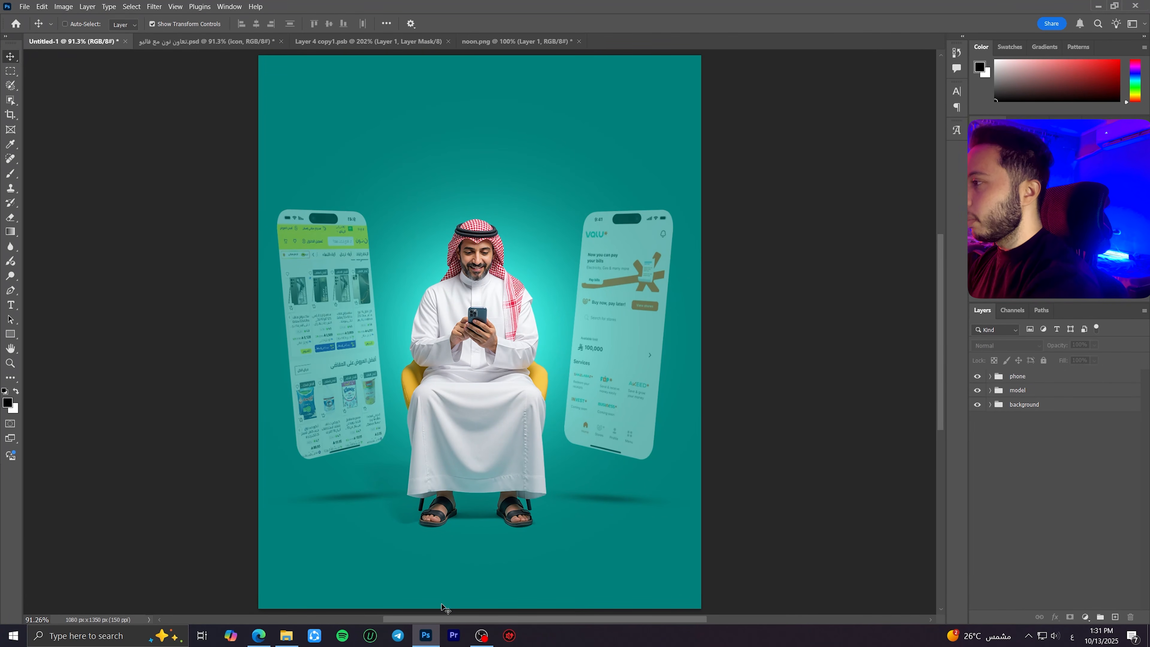
key(ctrl+o)
double_click(134, 93)
drag(482, 323, 612, 338)
right_click(1063, 388)
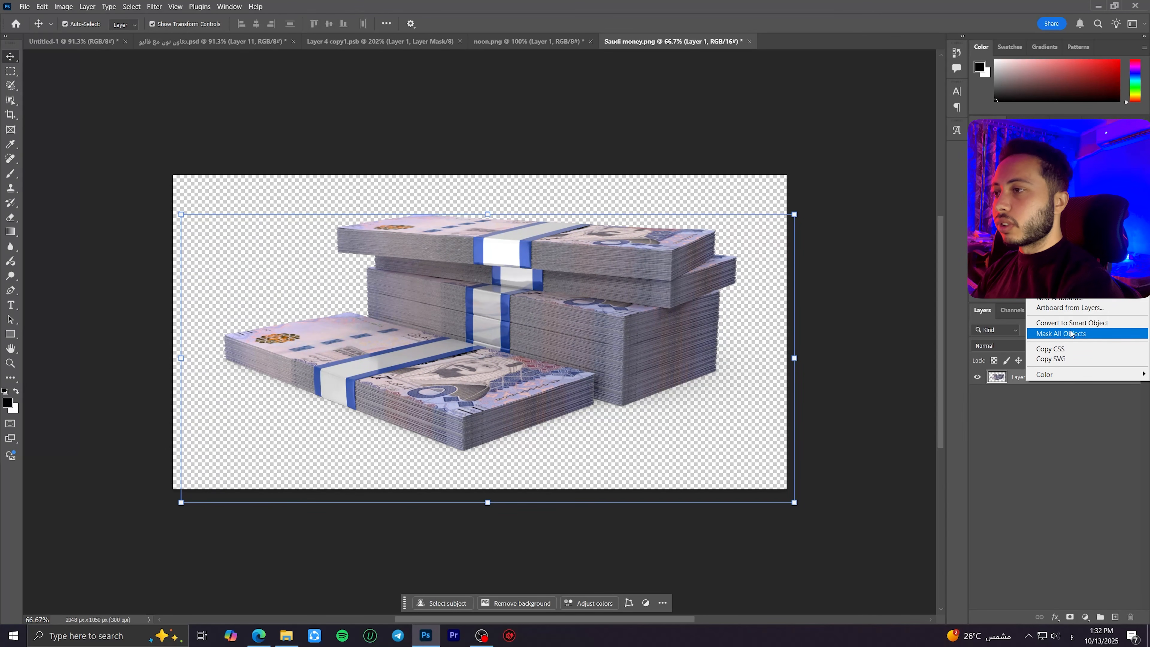
click(1046, 334)
Step: Bring the money stack into Untitled-1, scale it to about 26%, and place it over the Valu phone's inner edge
drag(1046, 379, 578, 347)
click(583, 246)
drag(589, 242, 606, 506)
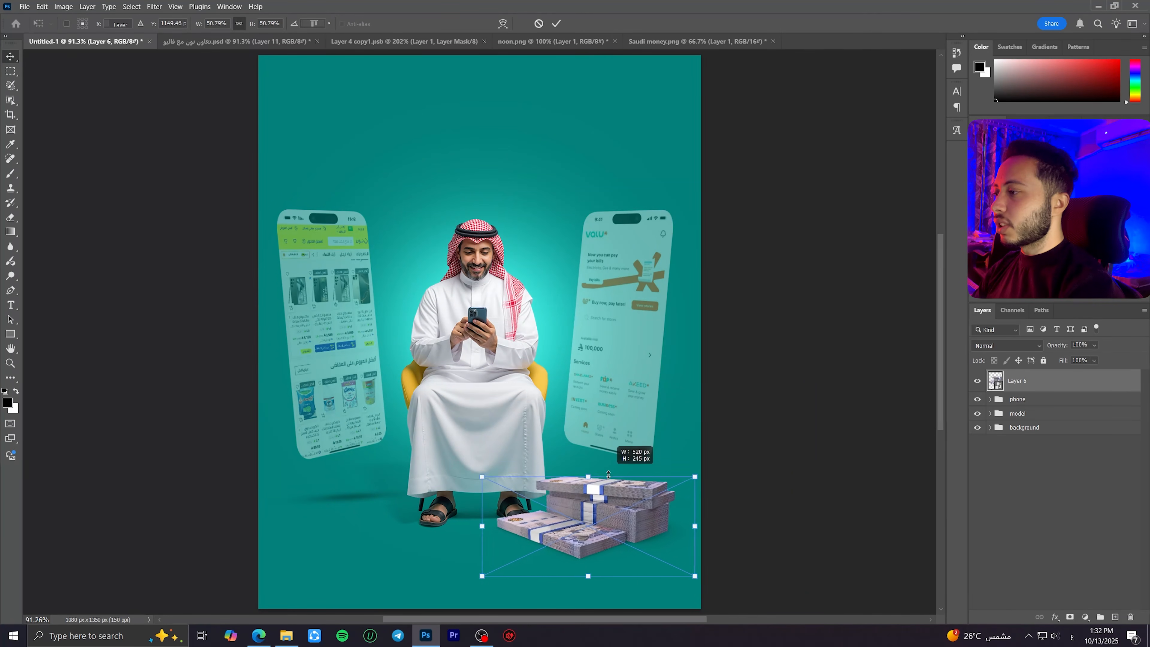
drag(600, 523, 593, 317)
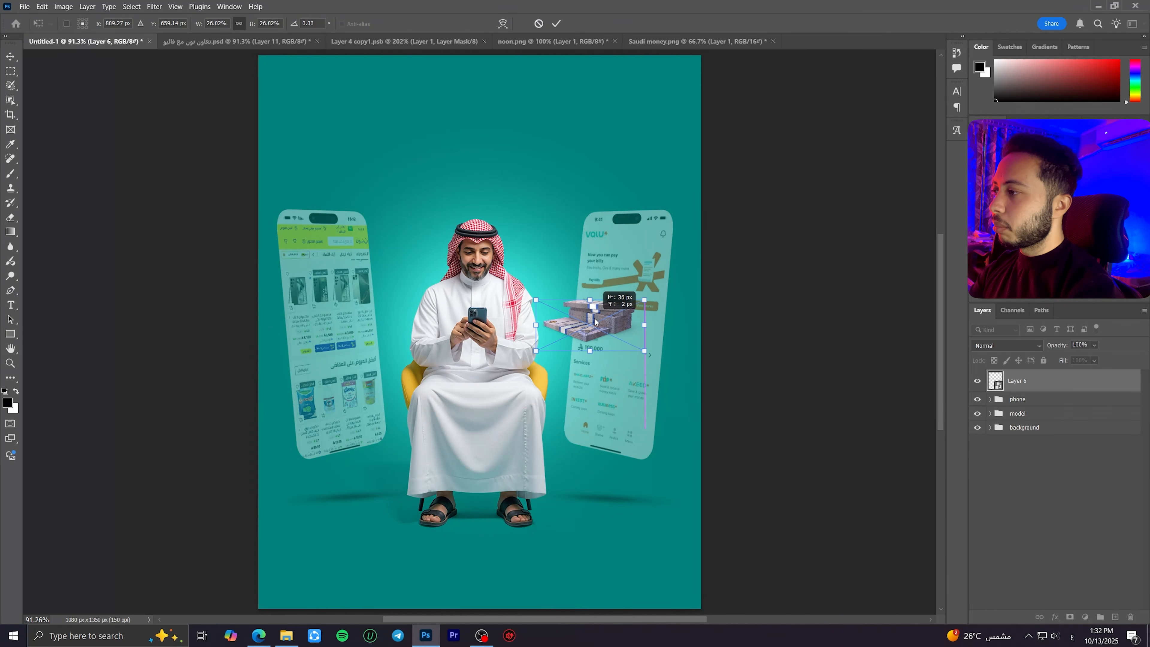
key(Return)
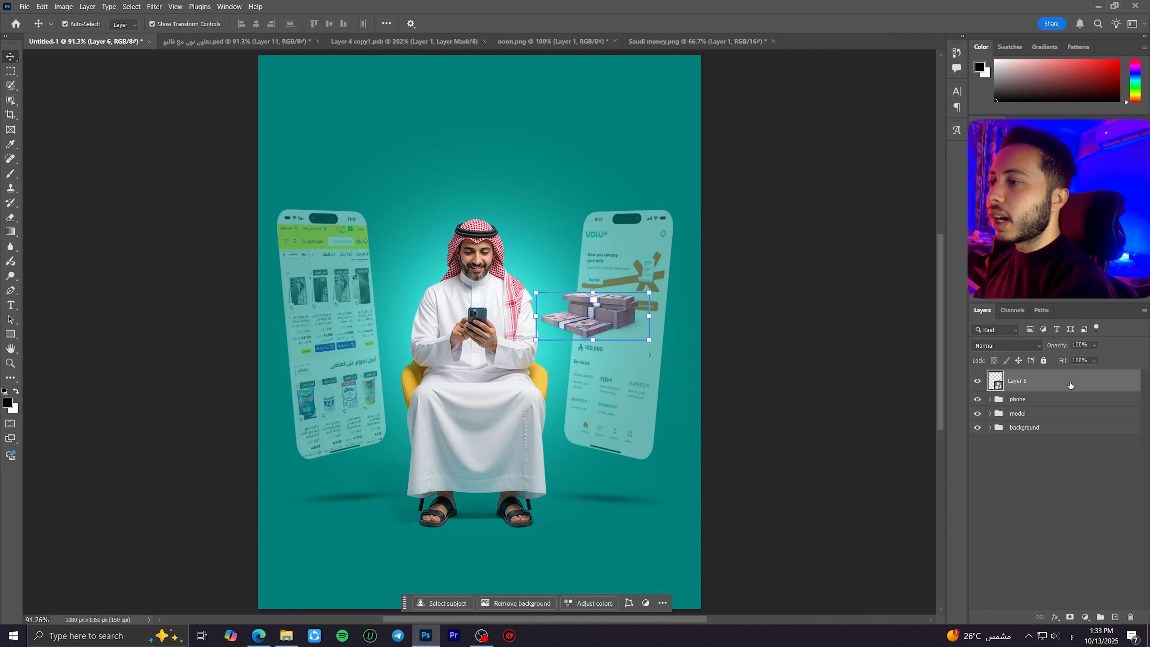
Step: Apply a Screen-mode Outer Glow in bright cyan to the Layer 6 money stack and raise the glow's opacity
double_click(1080, 383)
click(670, 312)
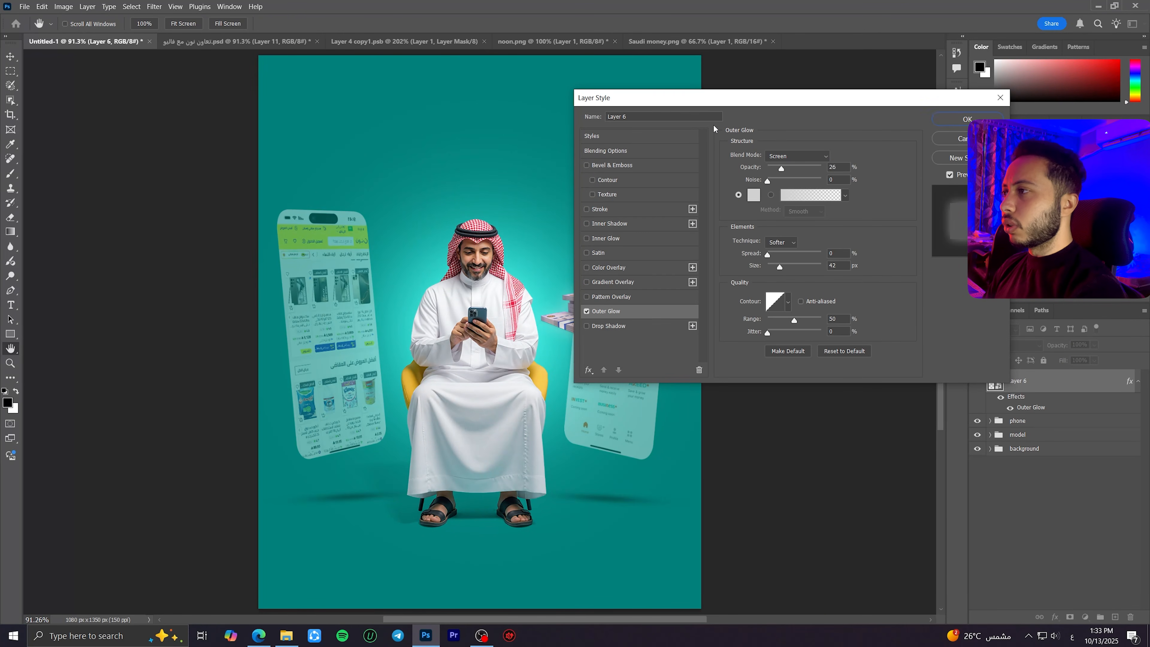
drag(718, 98, 891, 119)
click(926, 215)
click(525, 76)
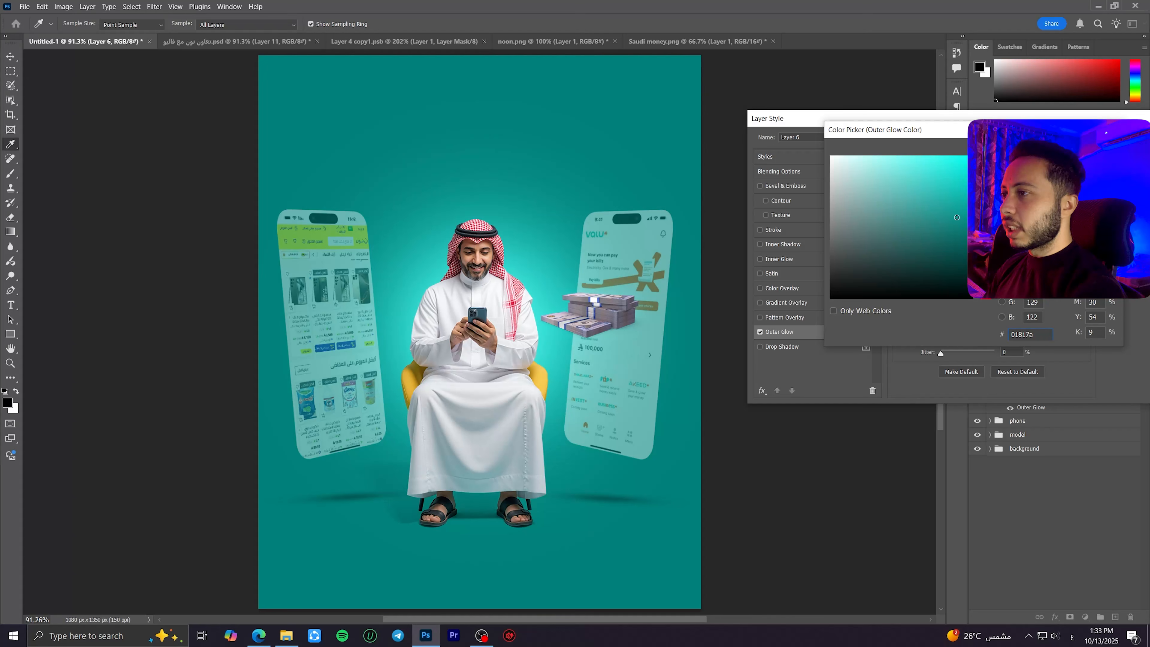
key(Return)
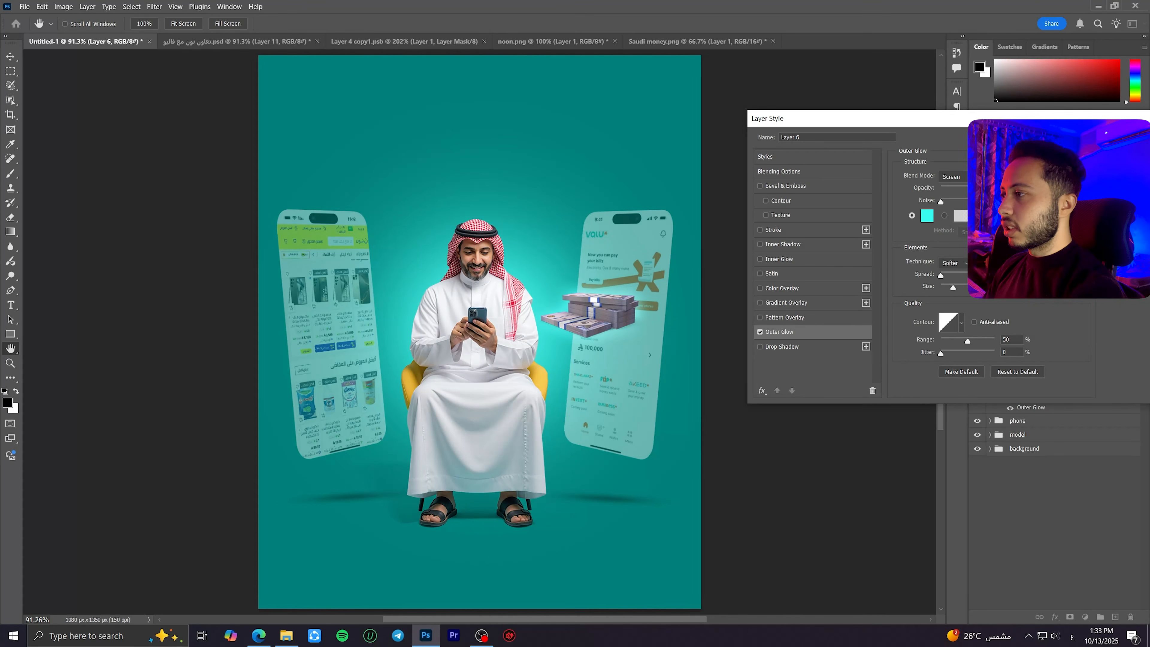
drag(967, 189, 986, 189)
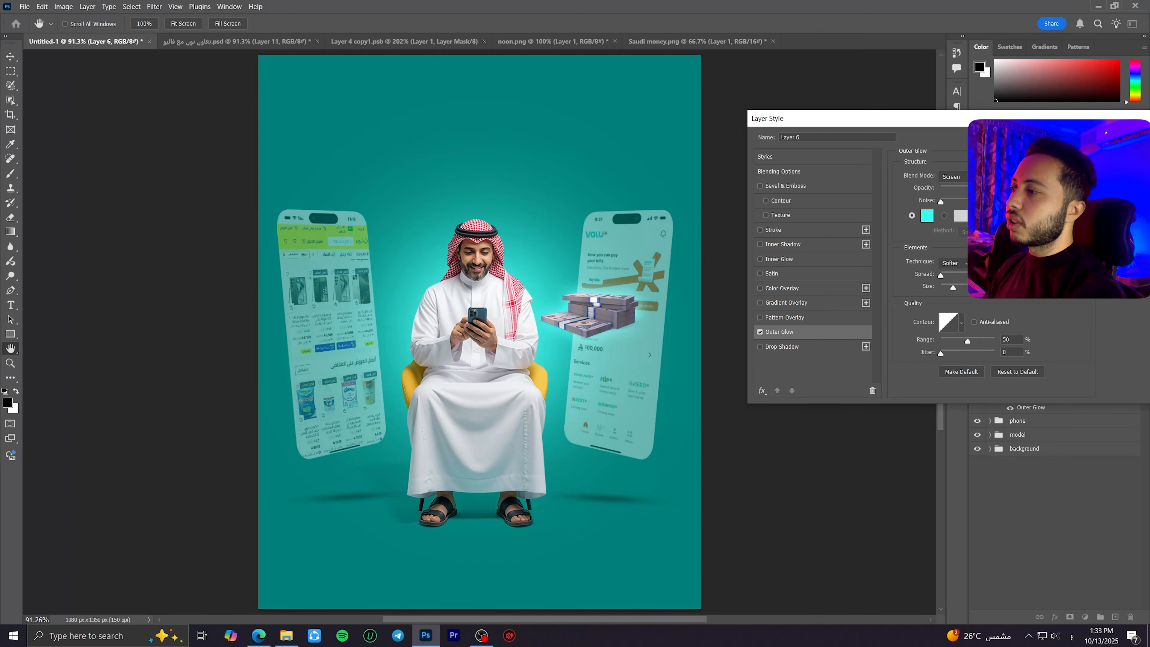
key(Return)
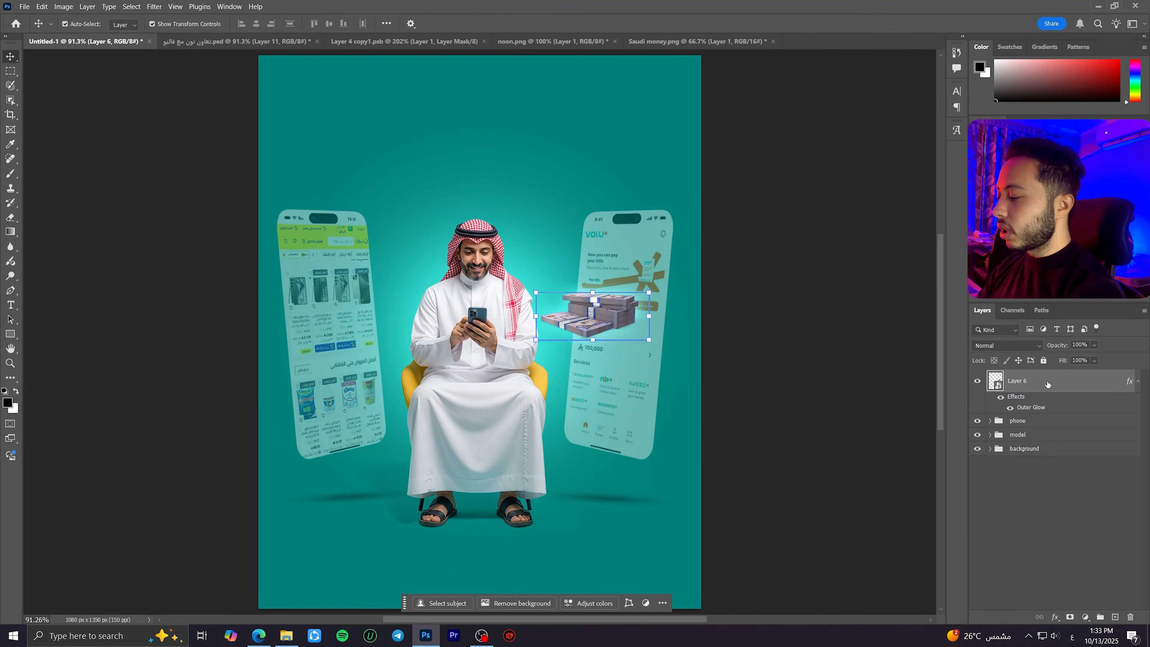
Step: Duplicate the money stack layer and turn the copy black with Hue/Saturation by lowering Lightness to its minimum
key(ctrl+j)
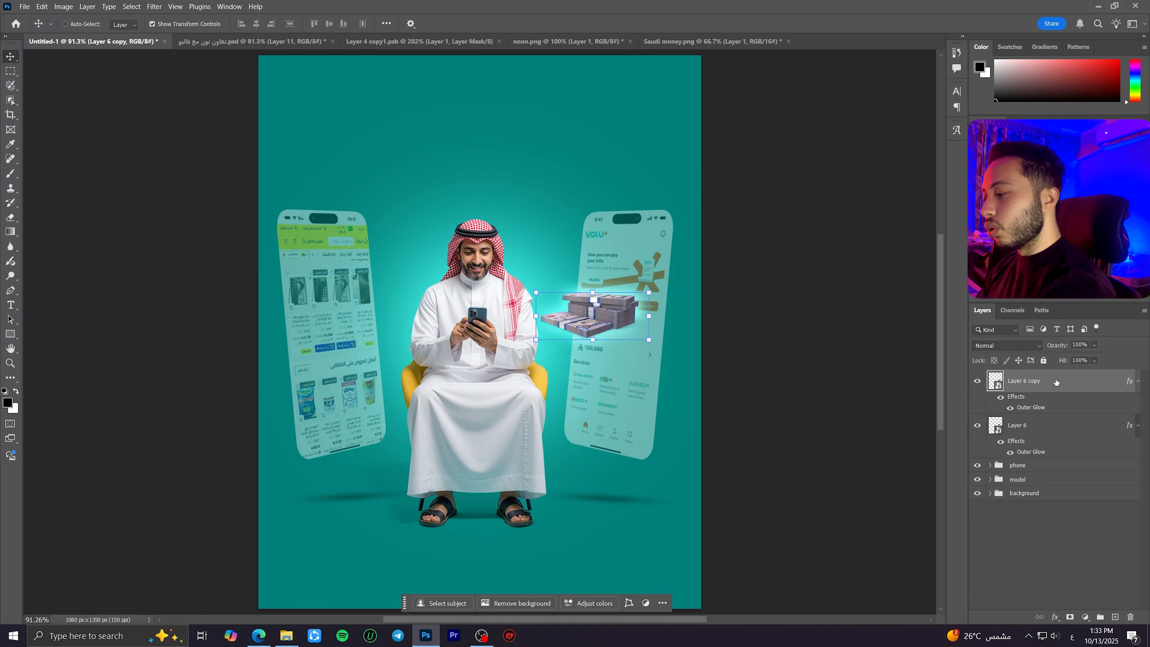
key(ctrl+u)
drag(543, 132, 349, 94)
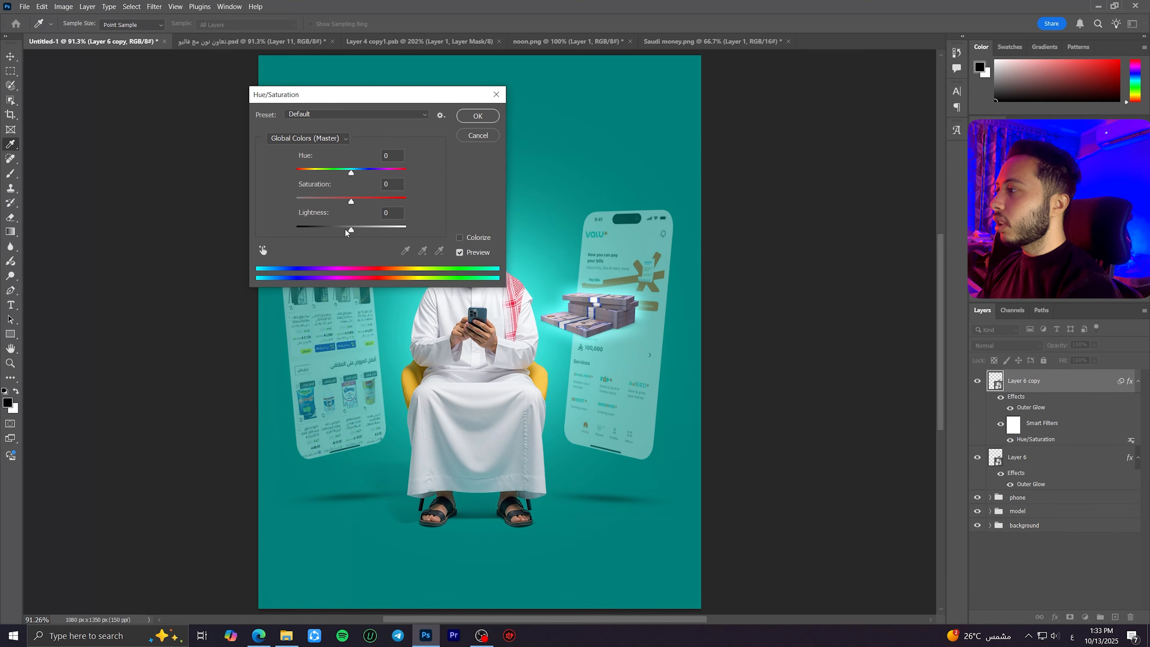
drag(348, 229, 240, 240)
key(Return)
Step: Move Layer 6 copy below Layer 6 and offset the black shape down and to the right of the money
drag(1023, 381, 1022, 493)
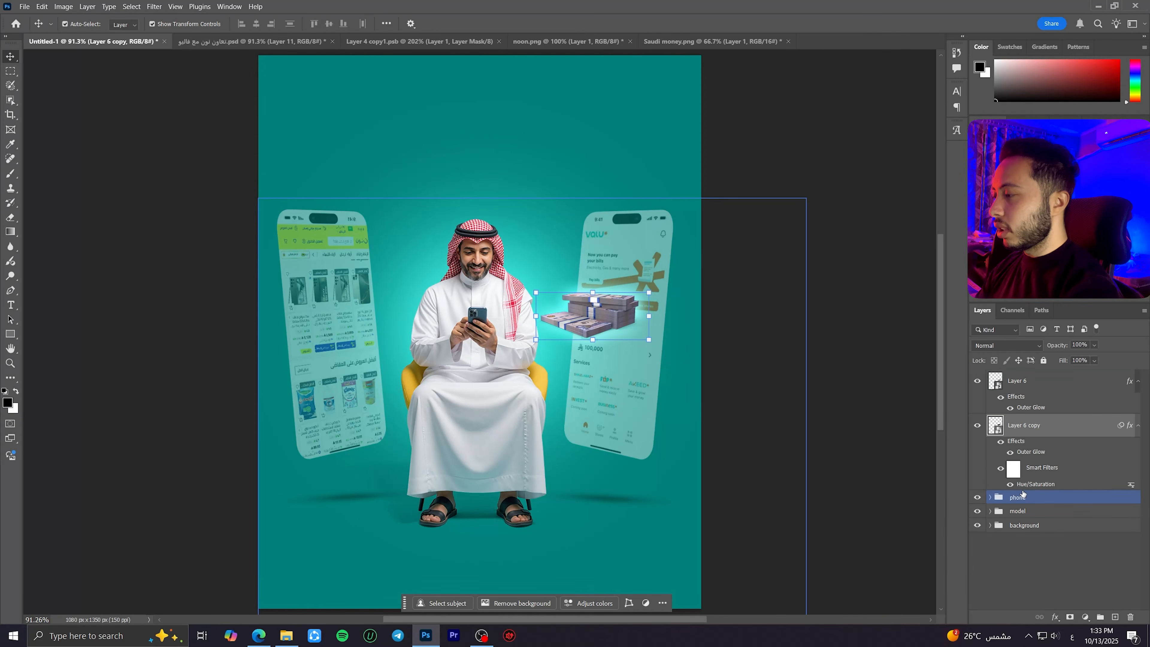
key(shift+Down)
key(shift+Right)
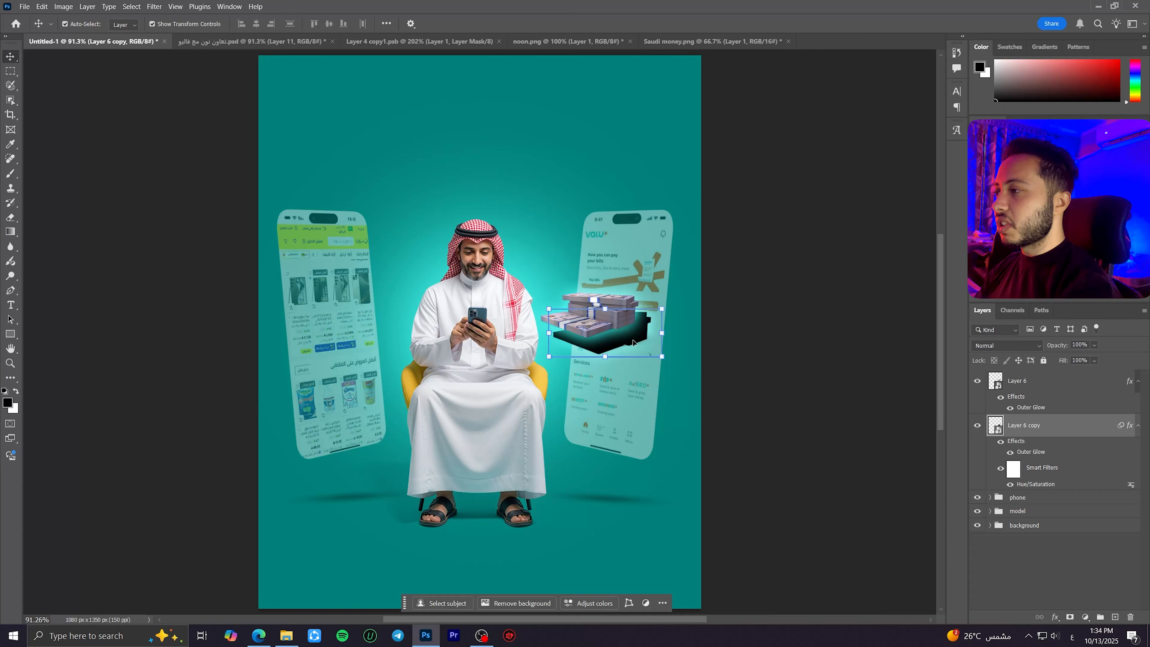
Step: Soften the black Layer 6 copy with a 14-pixel Gaussian Blur and lower its opacity to 46%
click(154, 6)
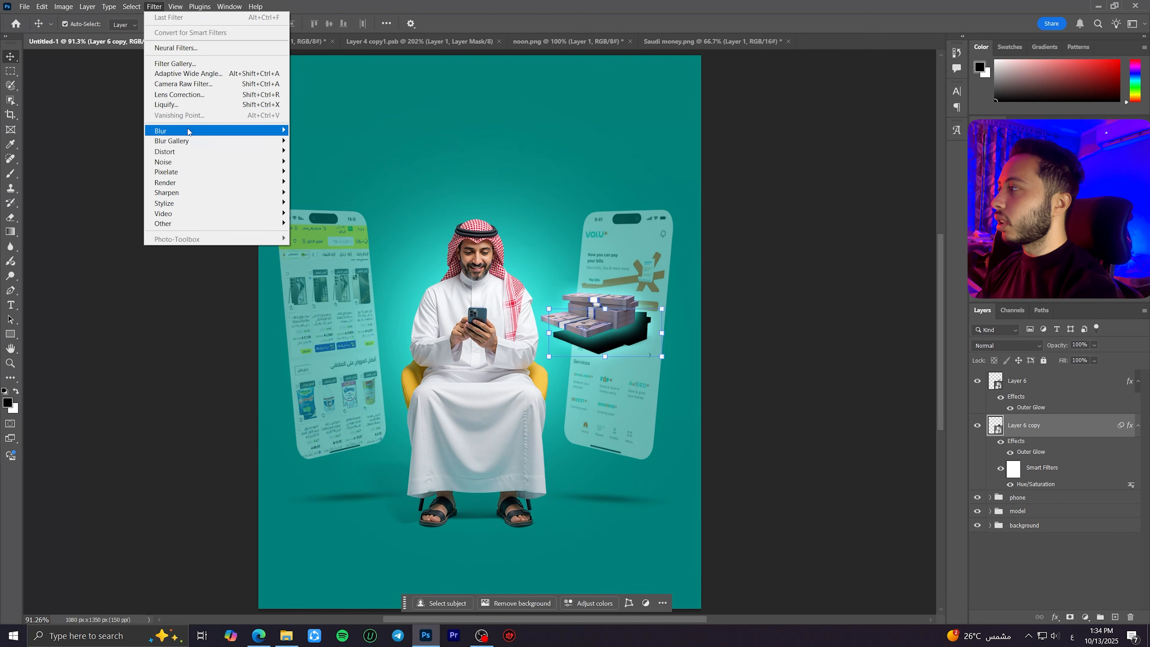
mouse_move(181, 130)
click(319, 171)
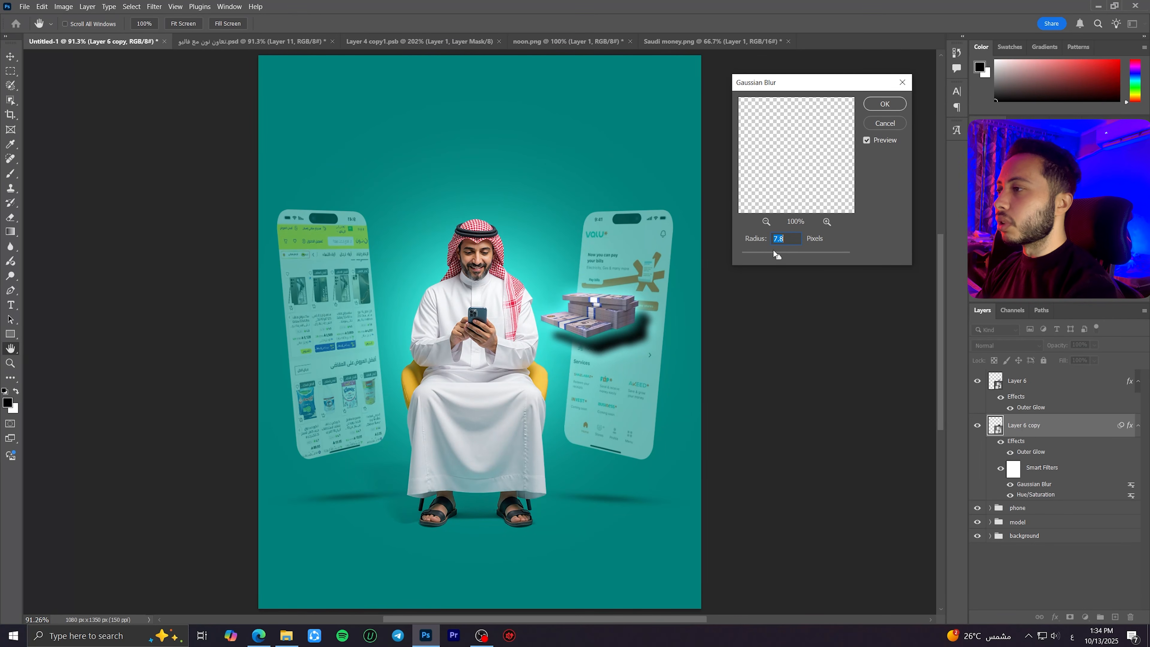
drag(775, 254, 785, 256)
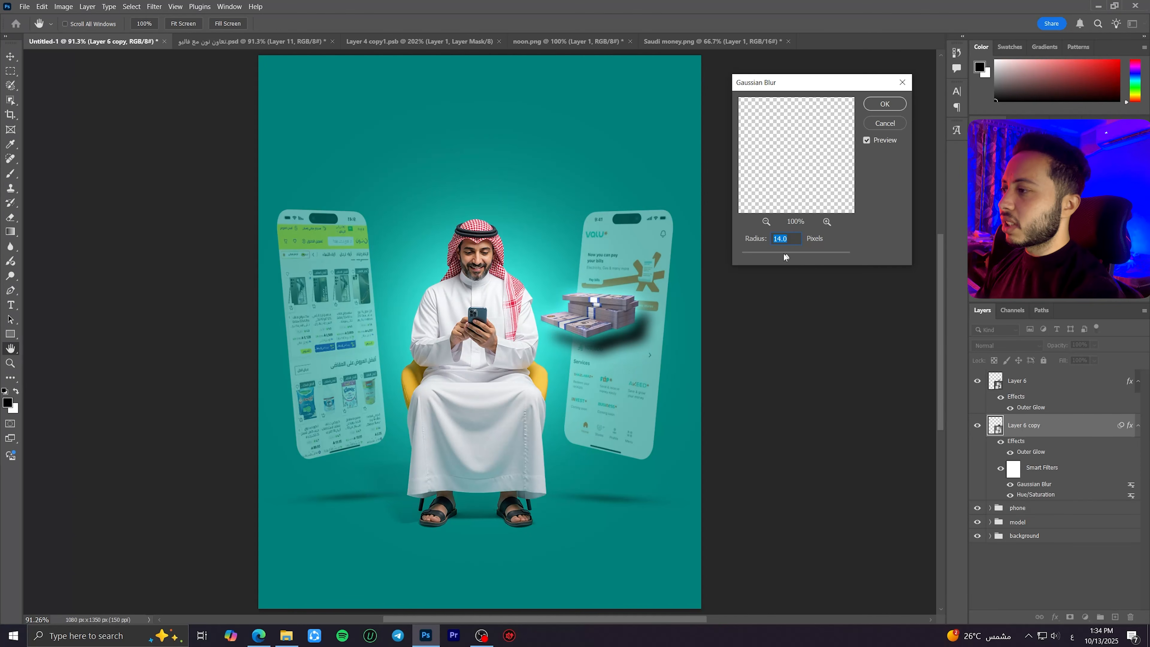
click(884, 104)
drag(1057, 345, 1028, 351)
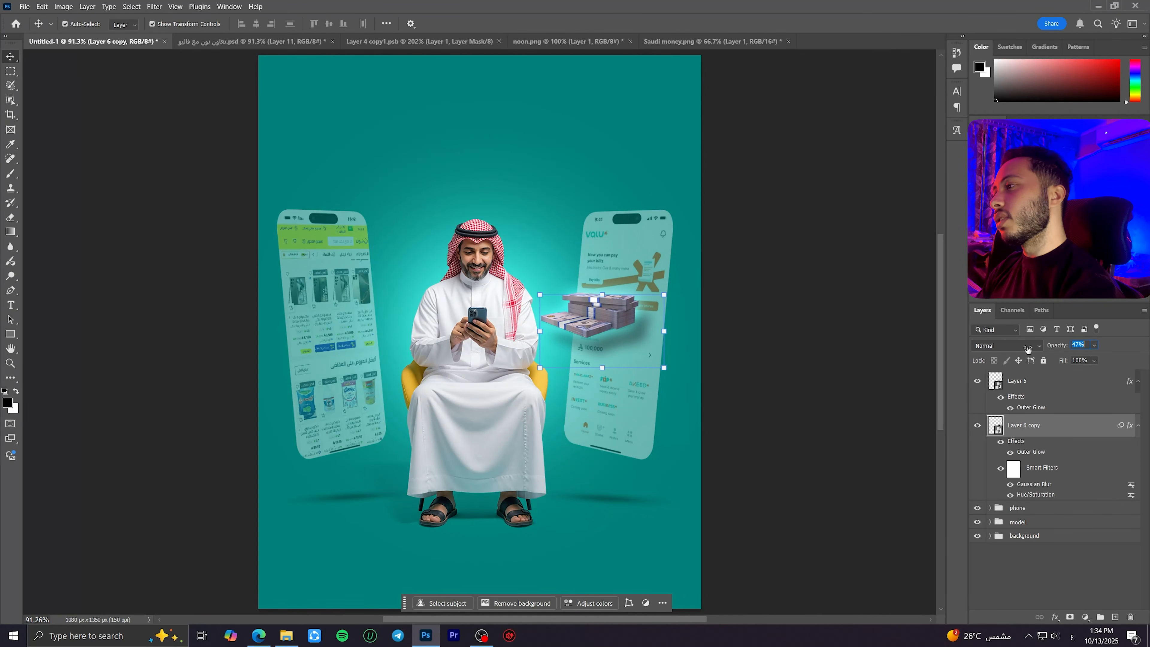
drag(1028, 347, 1026, 347)
Step: Scale the money shadow down to about 20.6% and reposition it slightly lower beneath the money stack
key(ctrl+t)
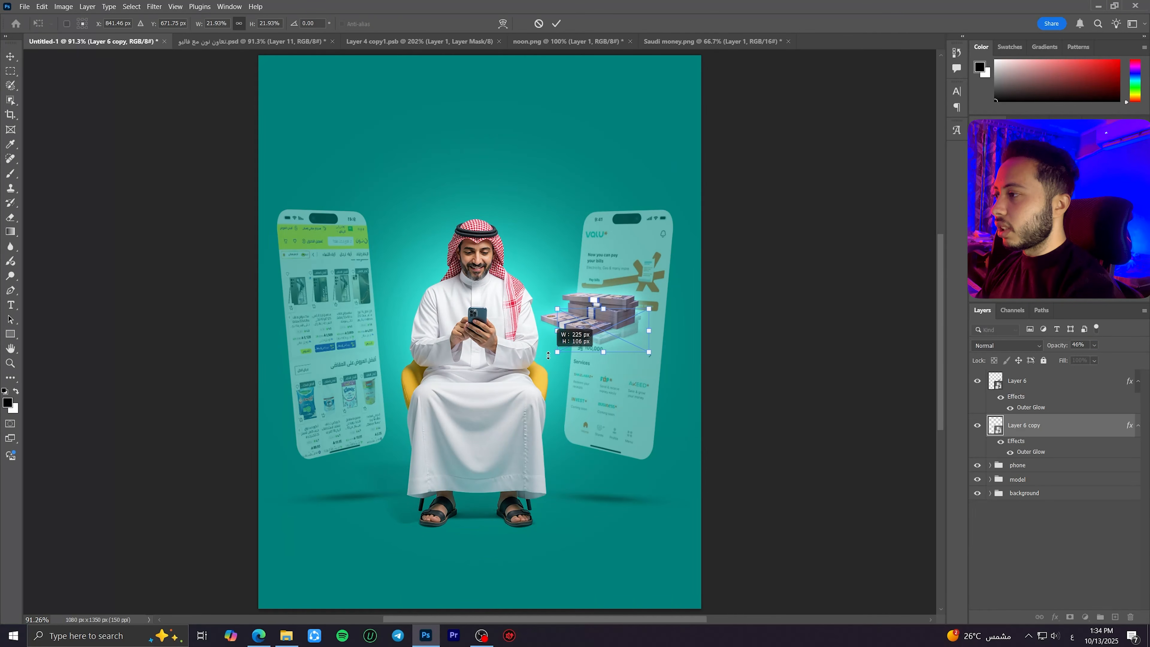
drag(624, 340, 627, 344)
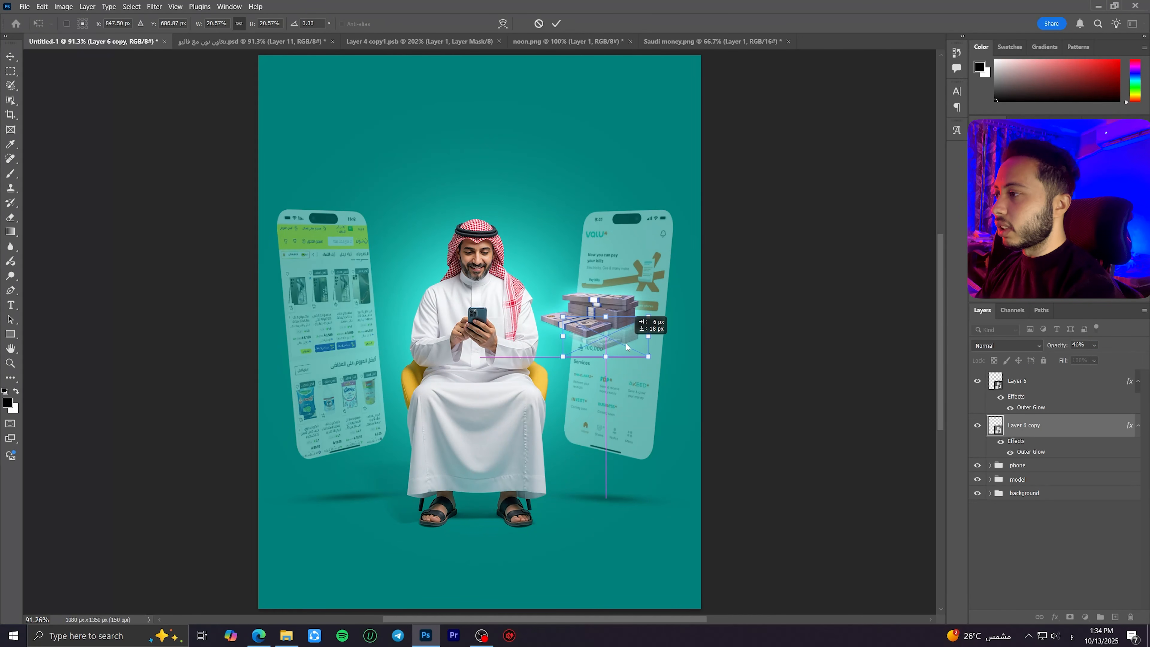
key(Return)
click(738, 431)
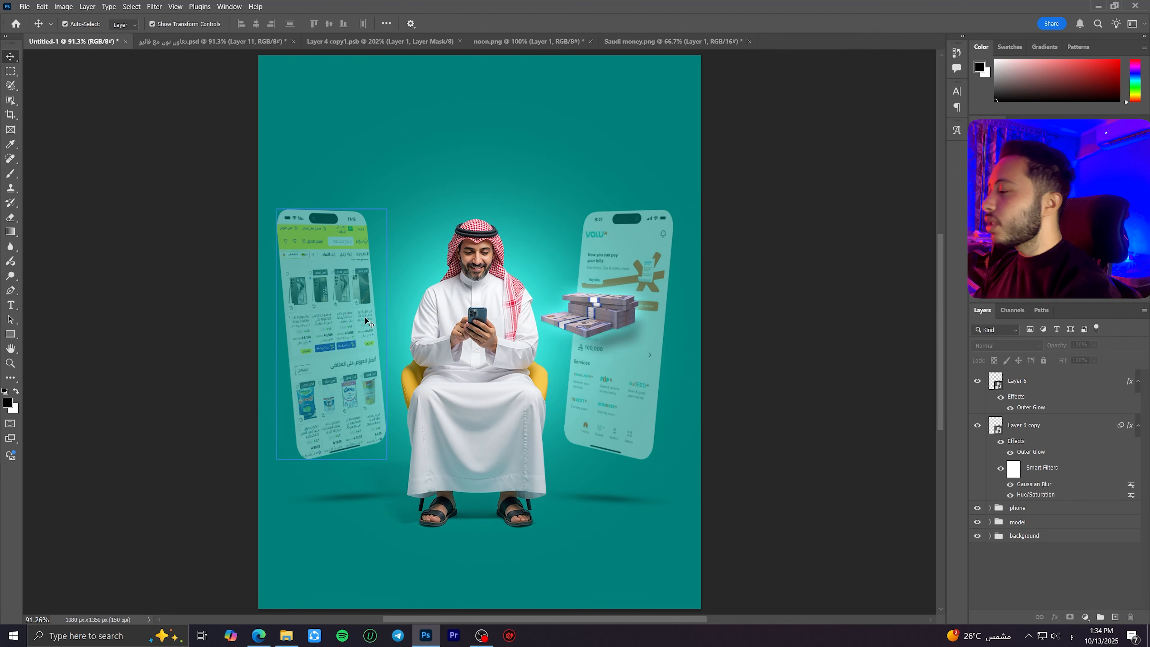
Step: Switch to the browser and search Shutterstock's 3D objects for "laptop", browsing the available models
click(258, 635)
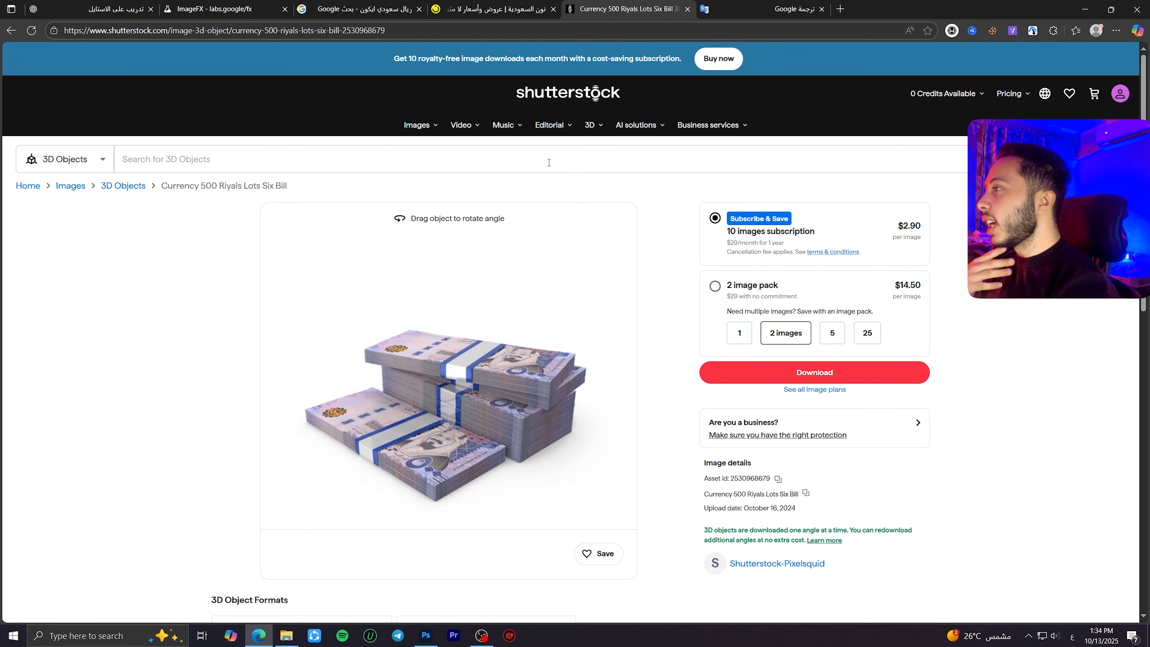
click(533, 167)
key(alt+shift)
text(laptop)
key(Return)
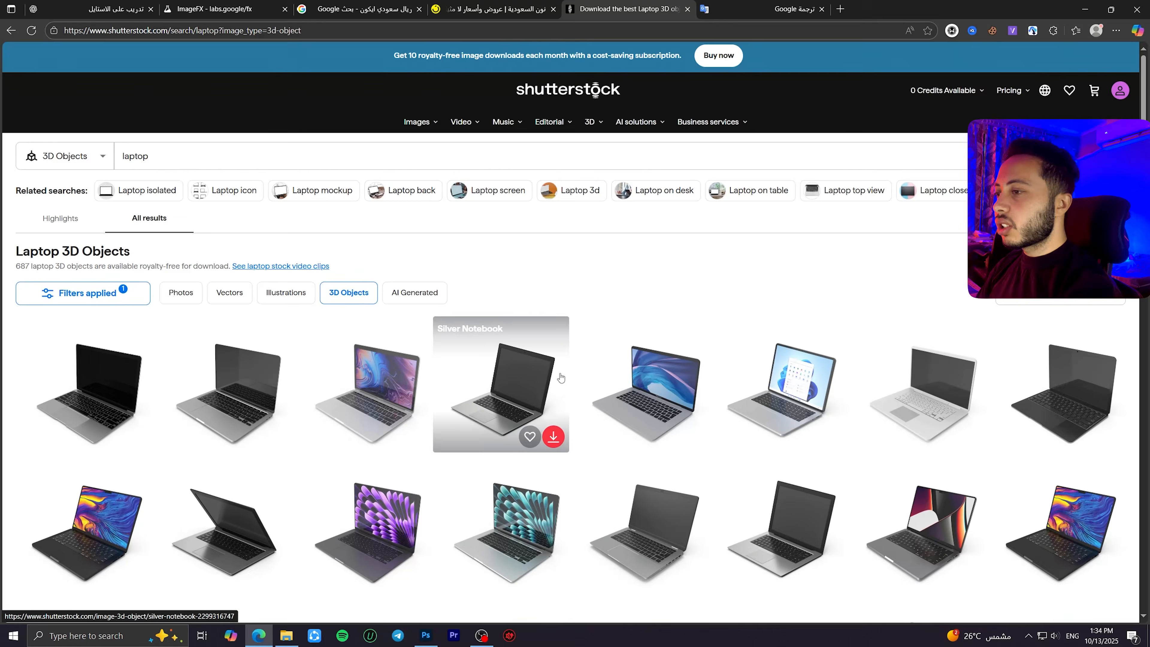
scroll(543, 324, down, 5)
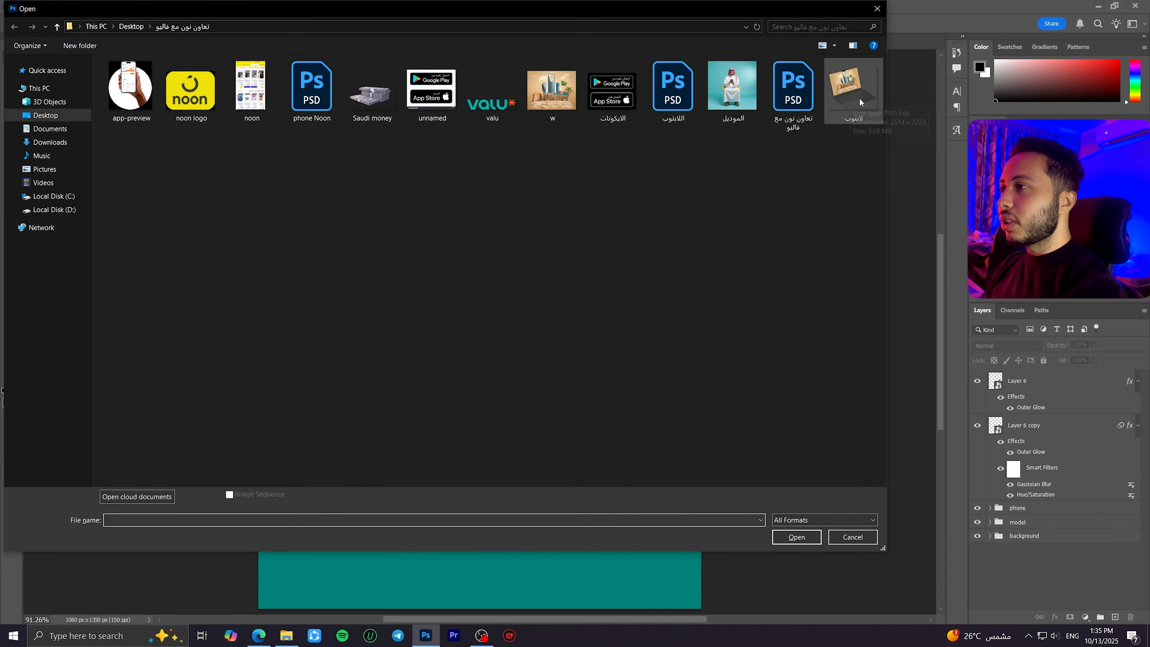
Step: Open the laptop image لابتوب.png from the project folder in Photoshop
click(853, 86)
click(553, 102)
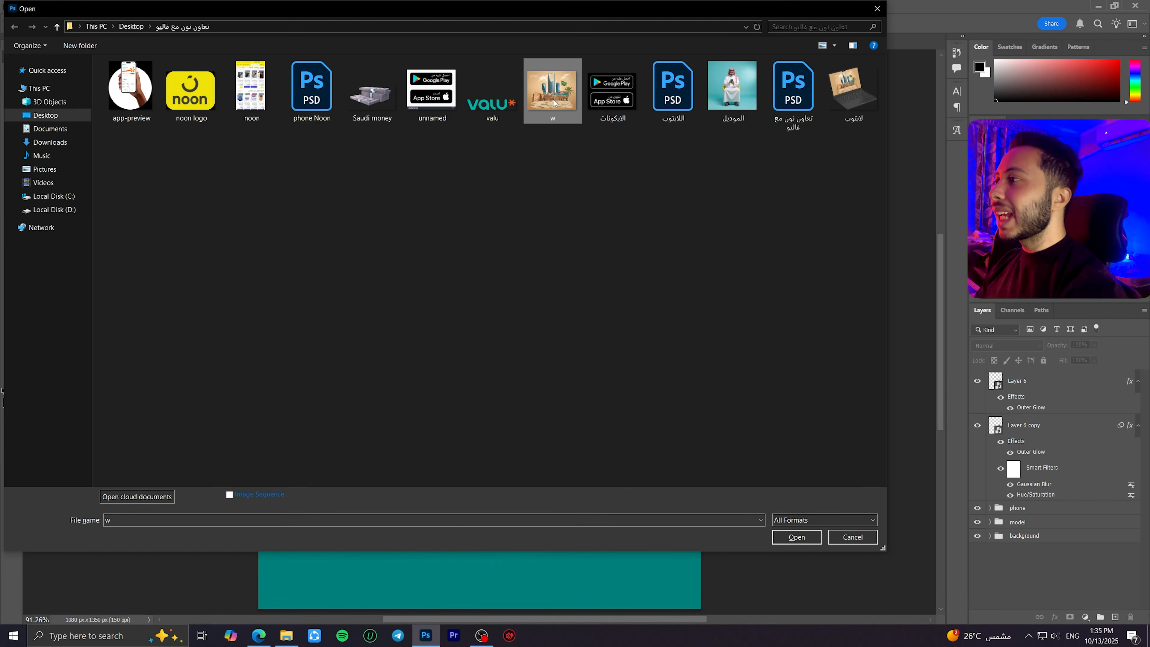
double_click(855, 104)
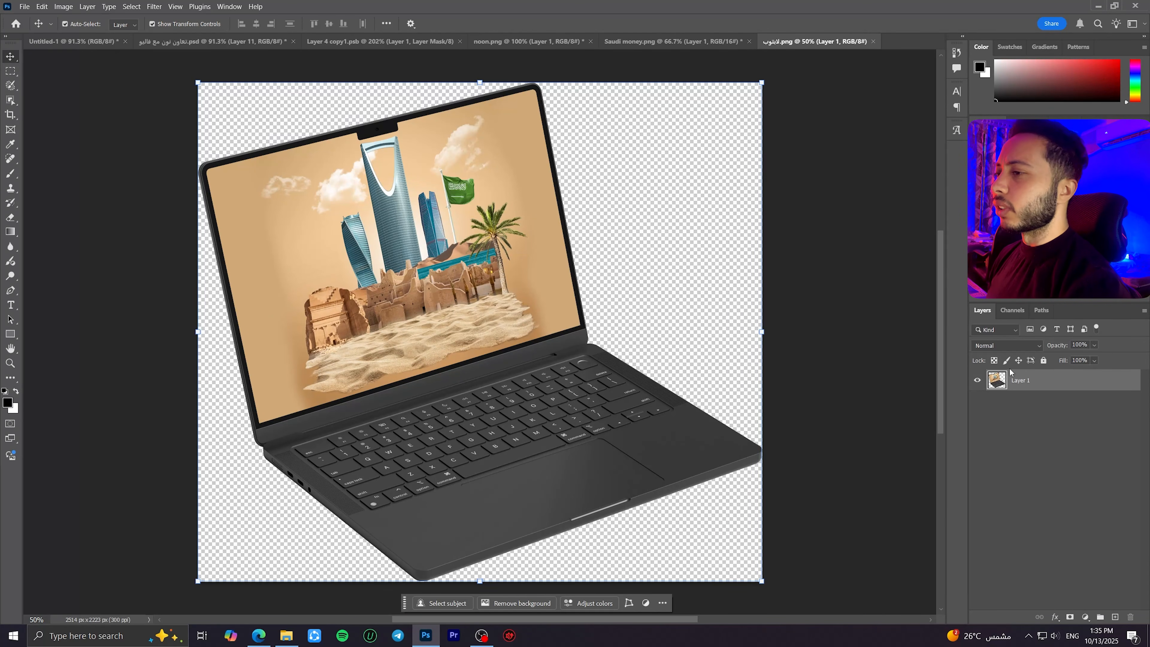
Step: Bring the laptop into Untitled-1, scale it to about 19.4%, rotate it about 15.2°, and place it over the Noon phone's inner edge
drag(997, 380, 335, 262)
key(ctrl+t)
drag(803, 272, 439, 313)
drag(90, 305, 314, 304)
drag(462, 316, 456, 338)
drag(385, 312, 358, 334)
drag(333, 380, 336, 360)
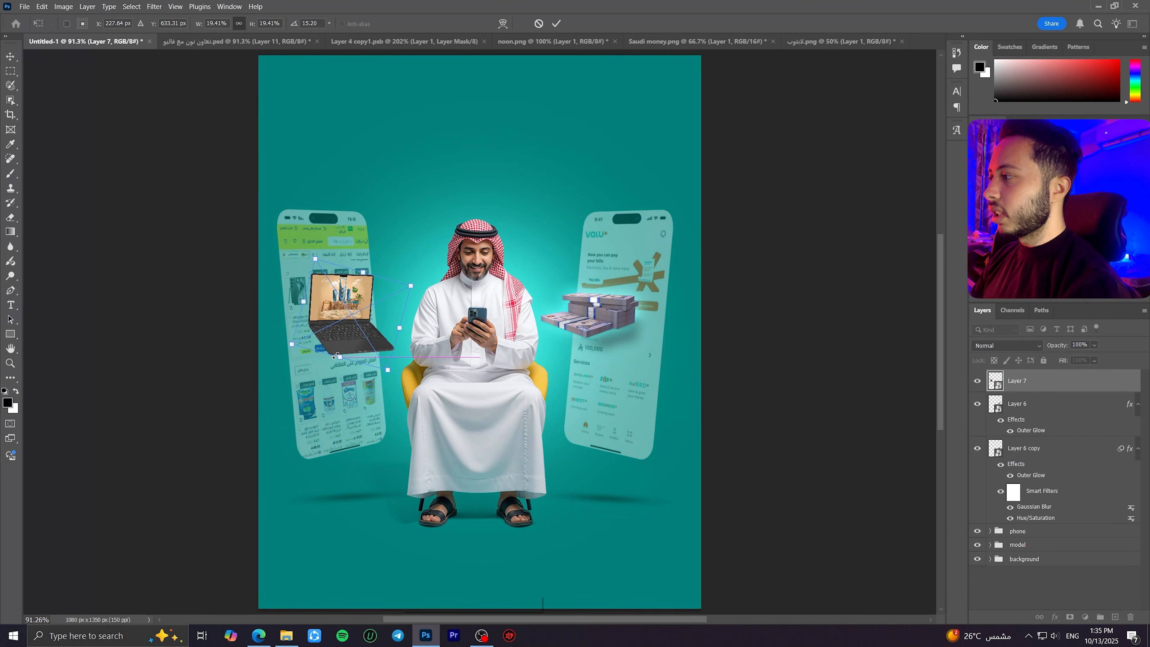
key(Return)
Step: Copy the Outer Glow effect from the Layer 6 money stack to the Layer 7 laptop
click(1031, 431)
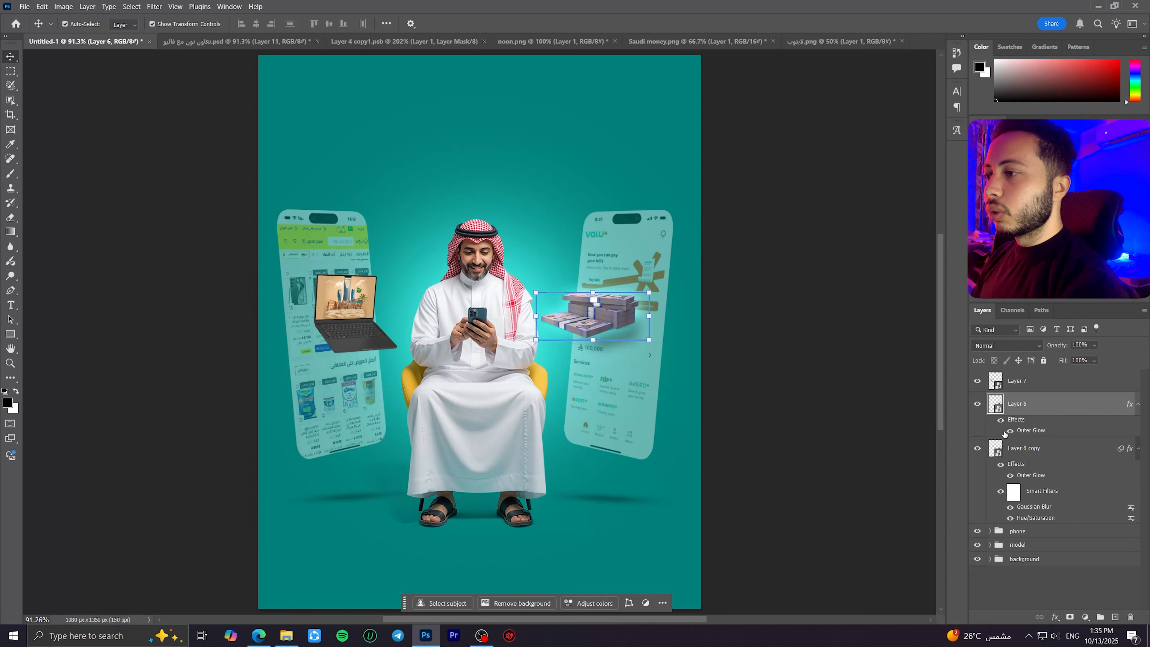
click(1009, 430)
click(1009, 430)
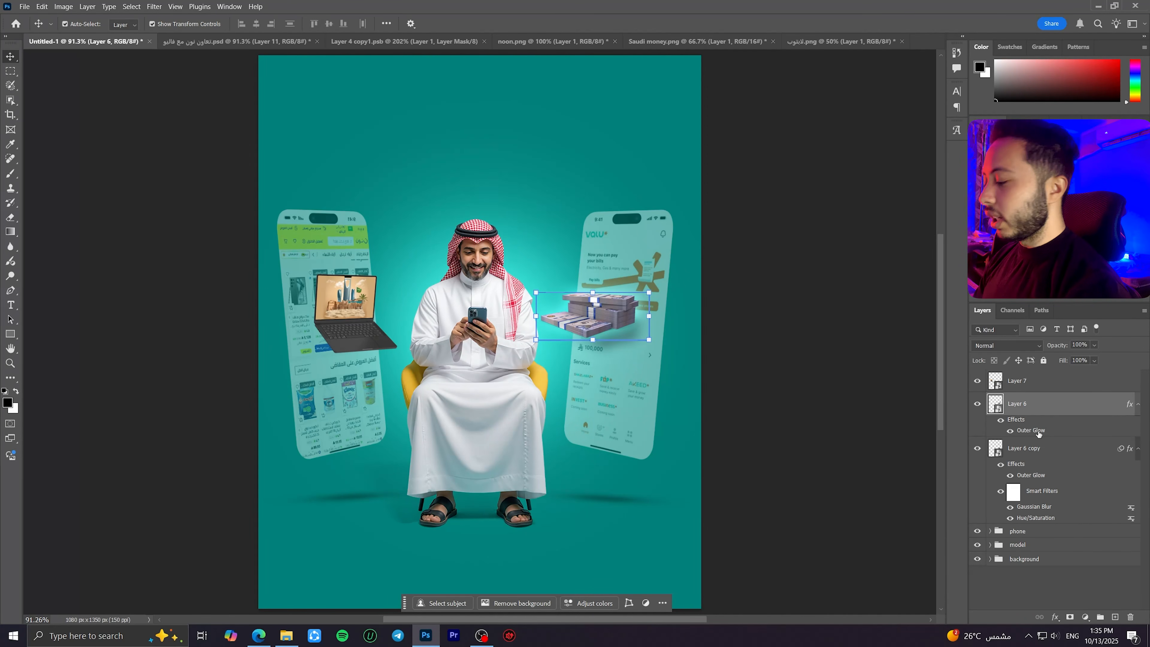
drag(1038, 434, 1037, 381)
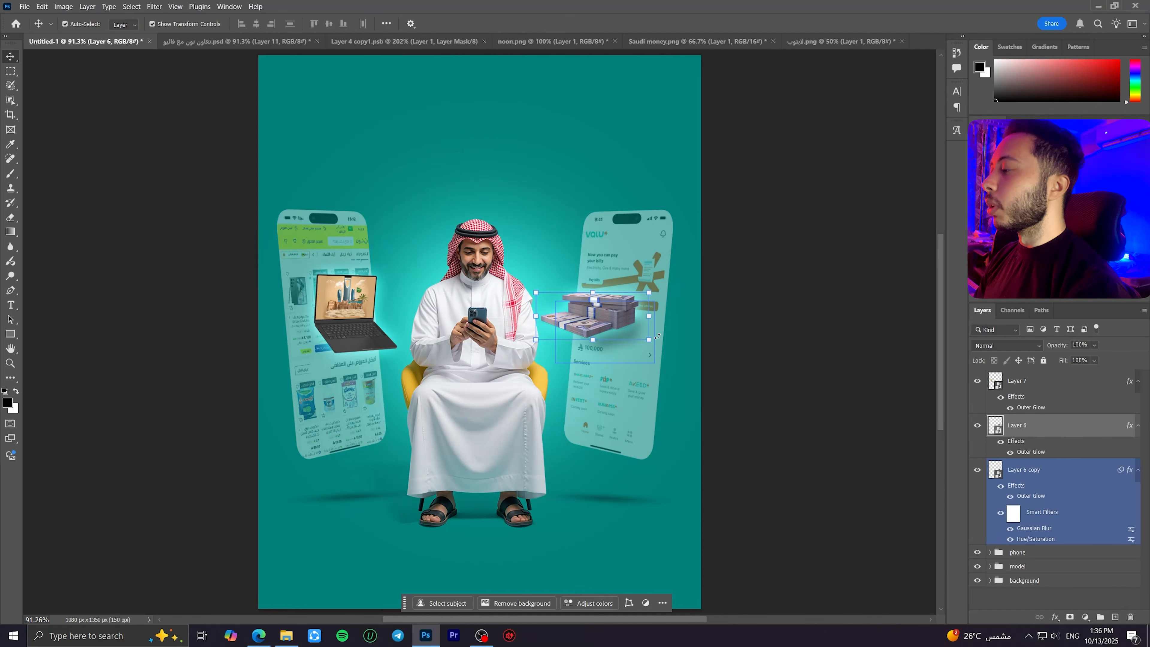
Step: Duplicate the laptop layer and turn the copy black with Hue/Saturation by setting Lightness to -100
click(1061, 390)
key(ctrl+j)
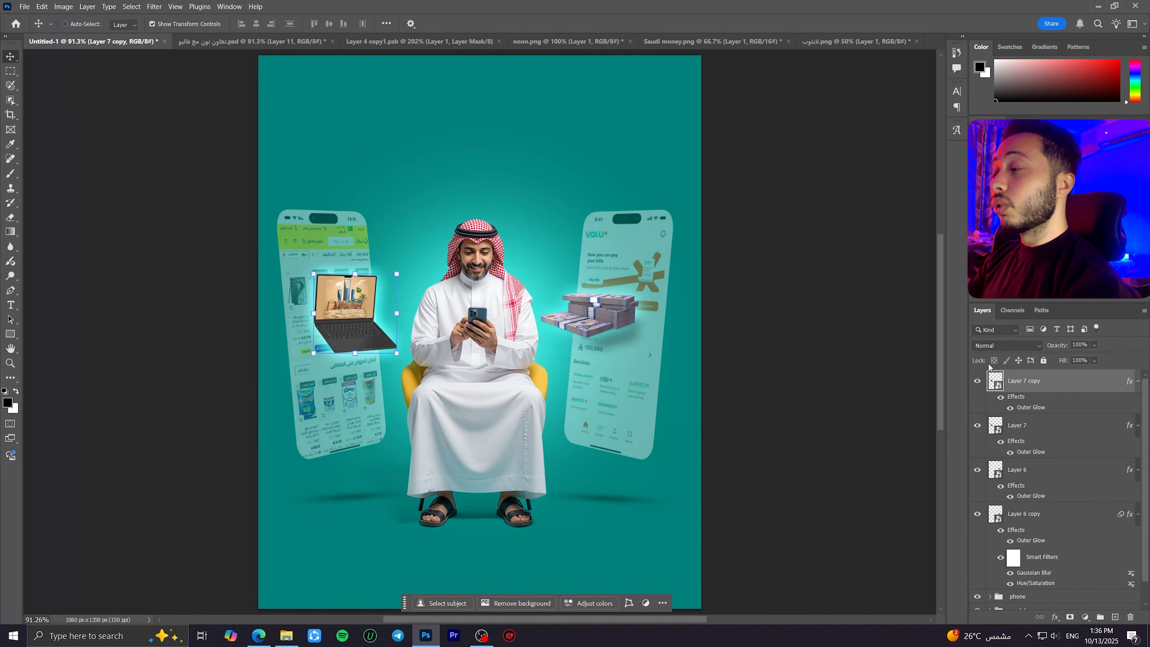
key(ctrl+u)
drag(338, 231, 299, 230)
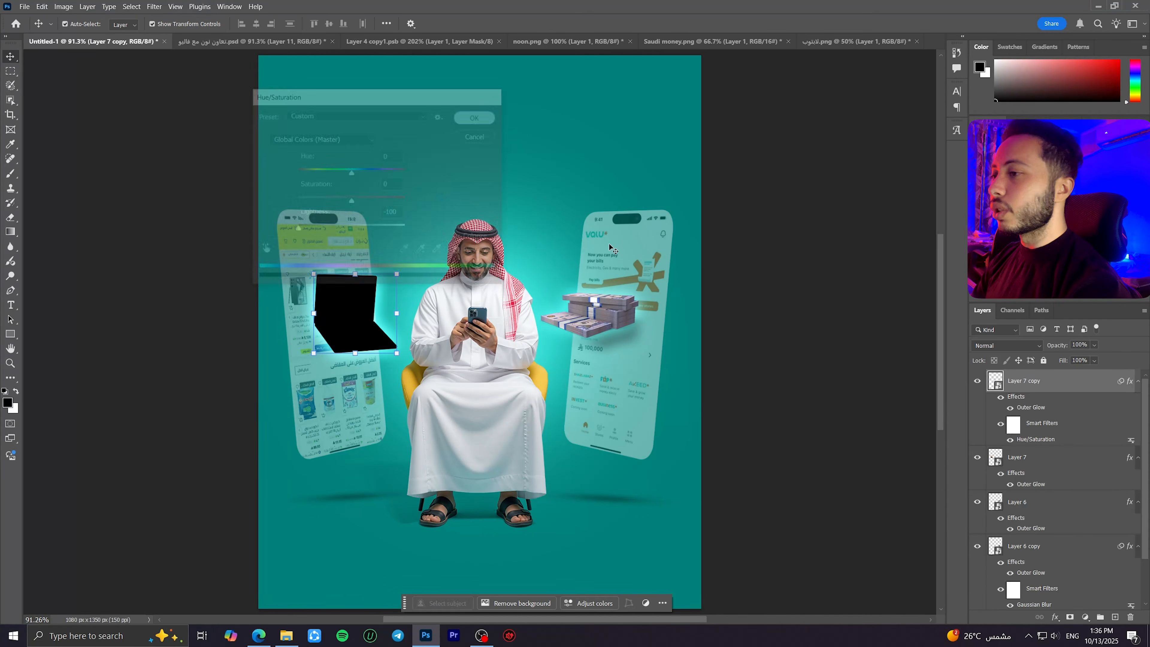
Step: Move Layer 7 copy below Layer 7, offset the black shape down and left of the laptop, and scale it down slightly
drag(1023, 381, 1046, 490)
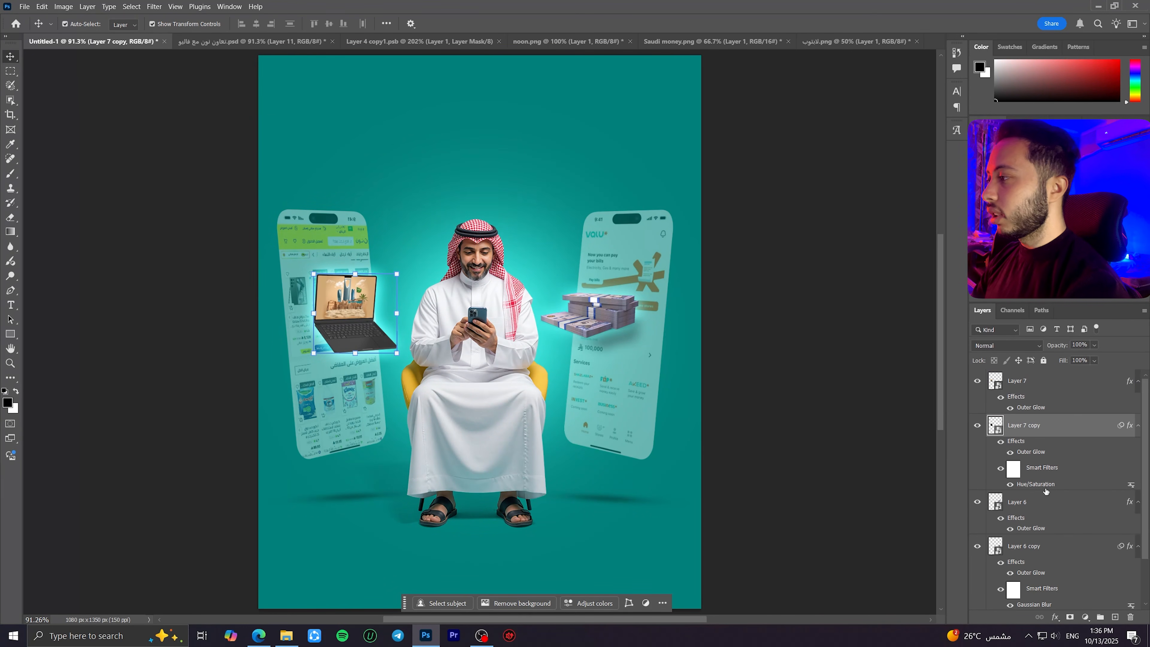
key(shift+Down)
key(shift+Down)
key(shift+Left)
key(shift+Left)
key(shift+Left)
key(shift+Left)
key(shift+Down)
key(shift+Down)
key(shift+Left)
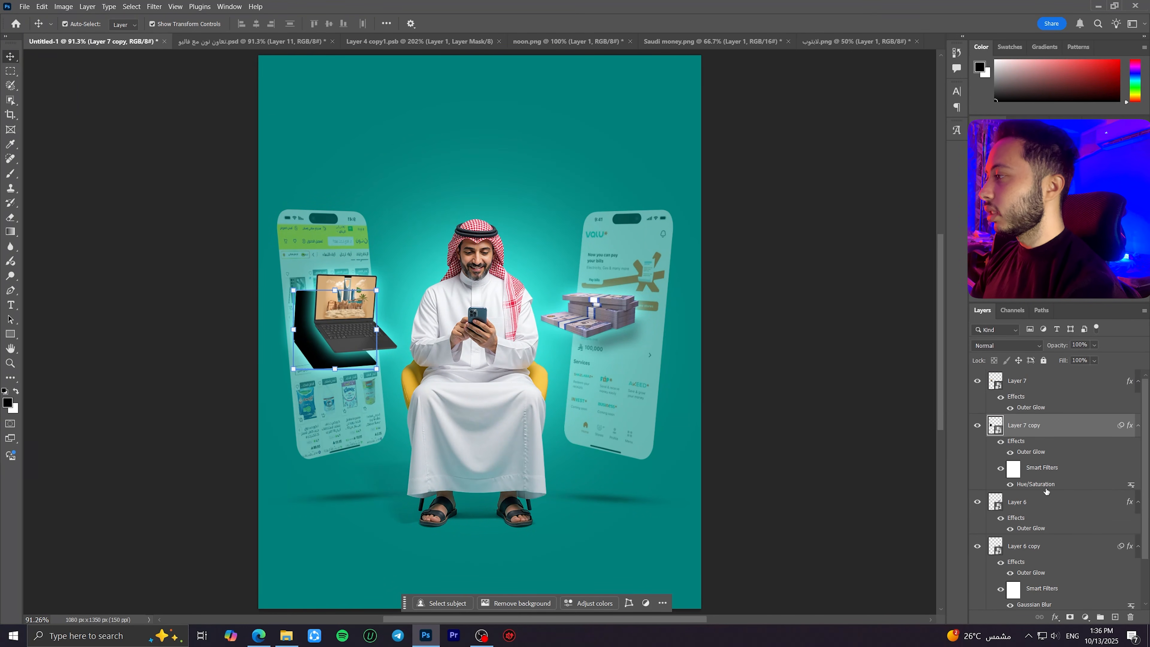
drag(376, 290, 360, 307)
key(Return)
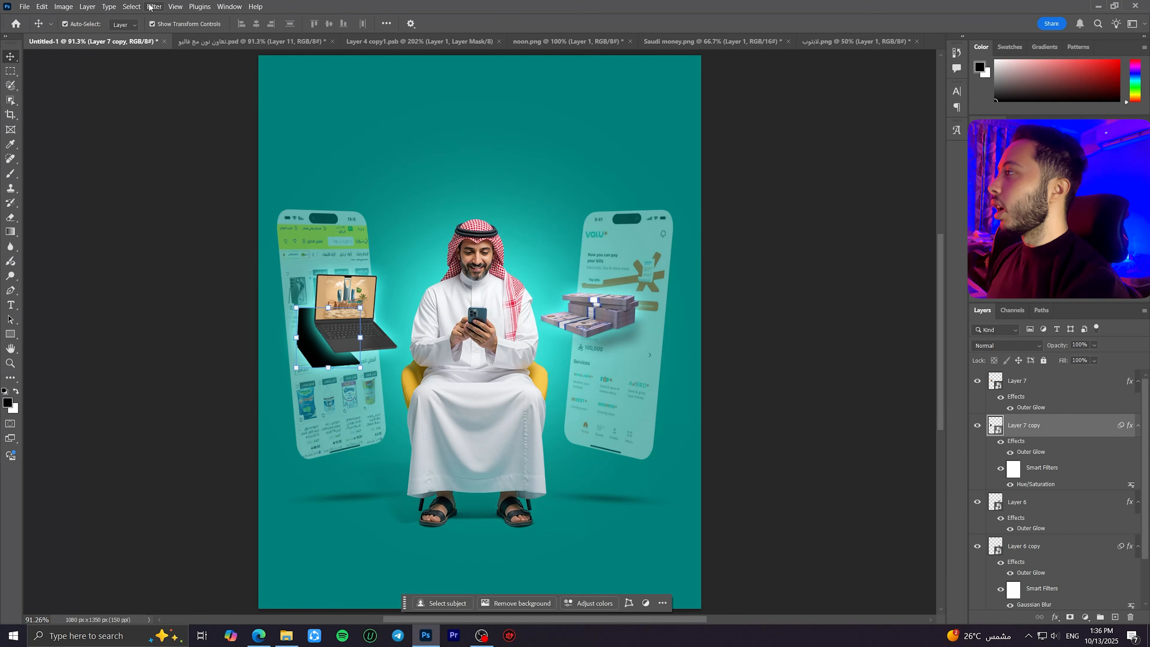
Step: Soften the laptop's black copy with a Gaussian Blur of about 9.2 pixels and lower its opacity to 29%
click(151, 6)
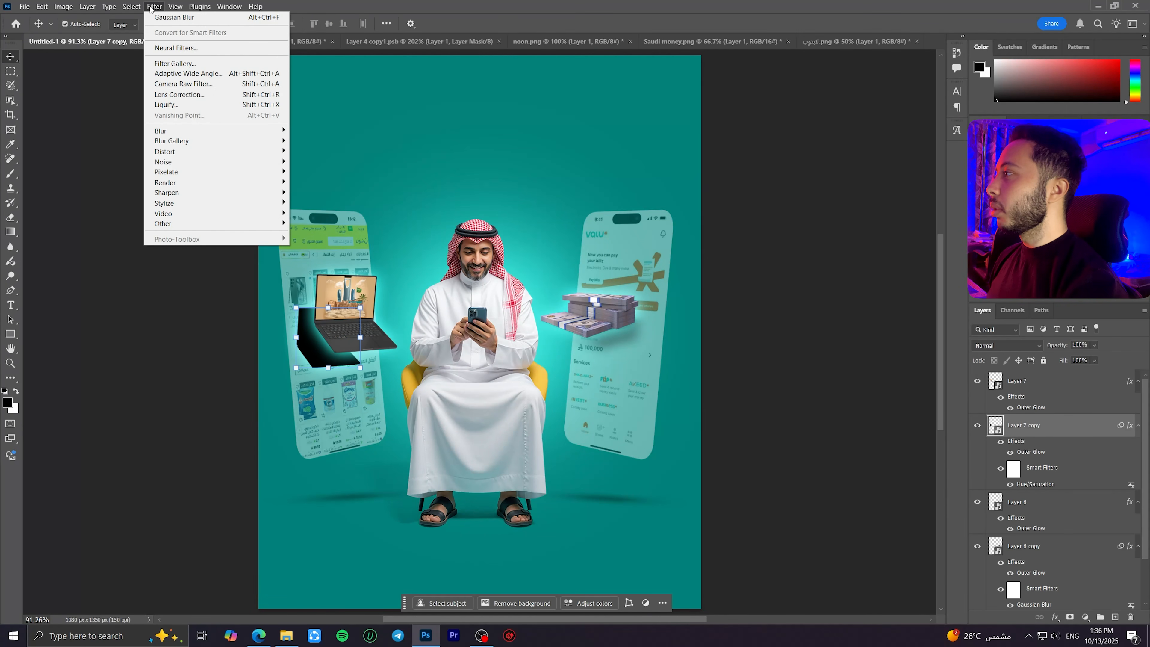
click(207, 18)
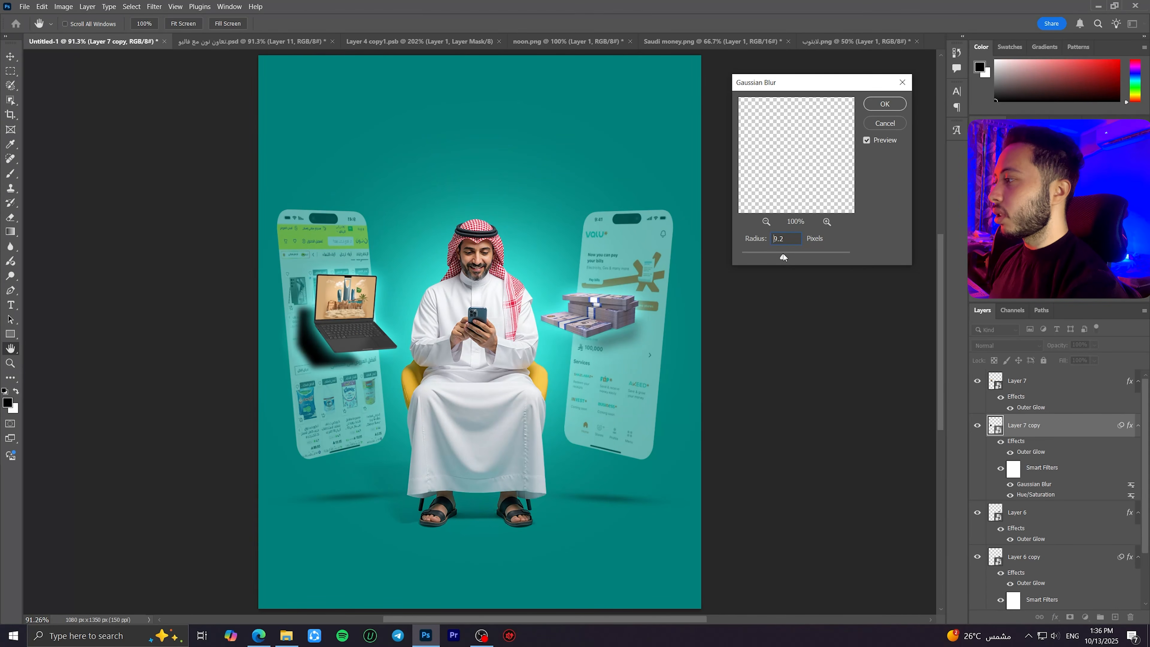
click(882, 109)
drag(1059, 345, 1018, 347)
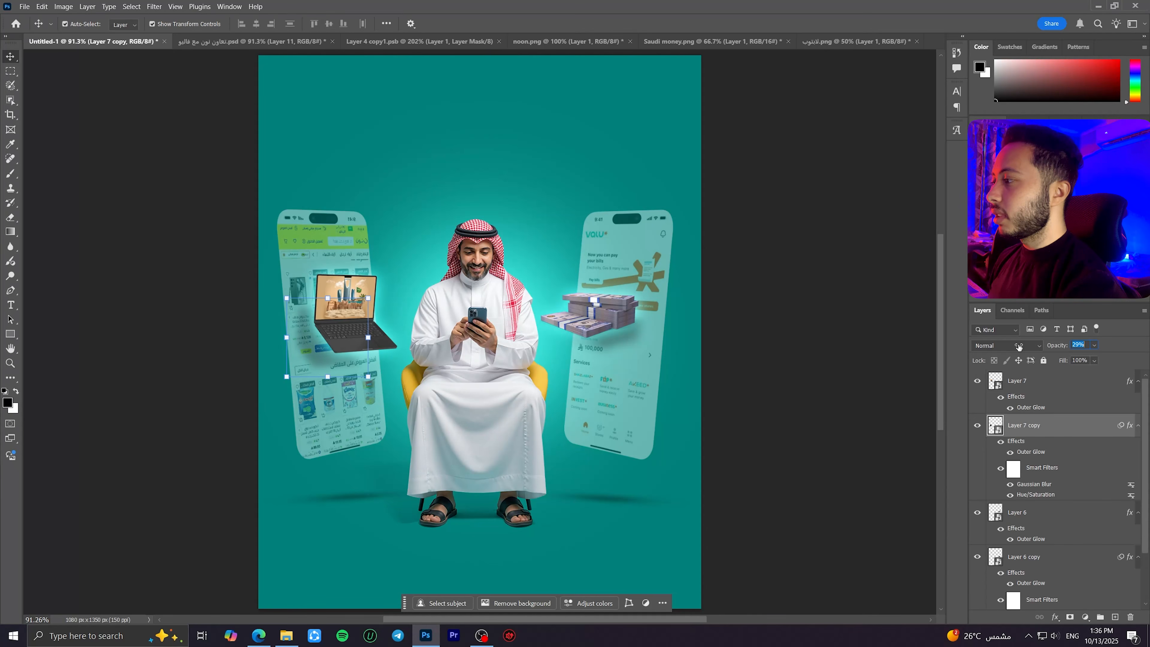
click(825, 330)
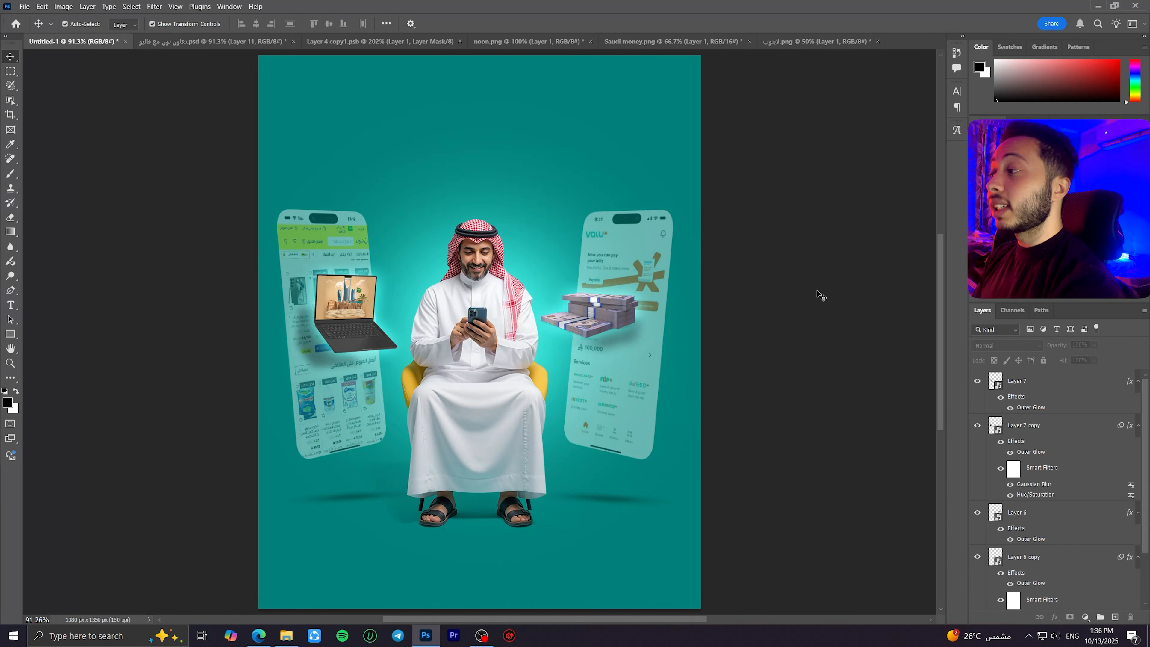
Step: Group the laptop and money layers together with their shadow copies and name the group "icon"
click(1045, 408)
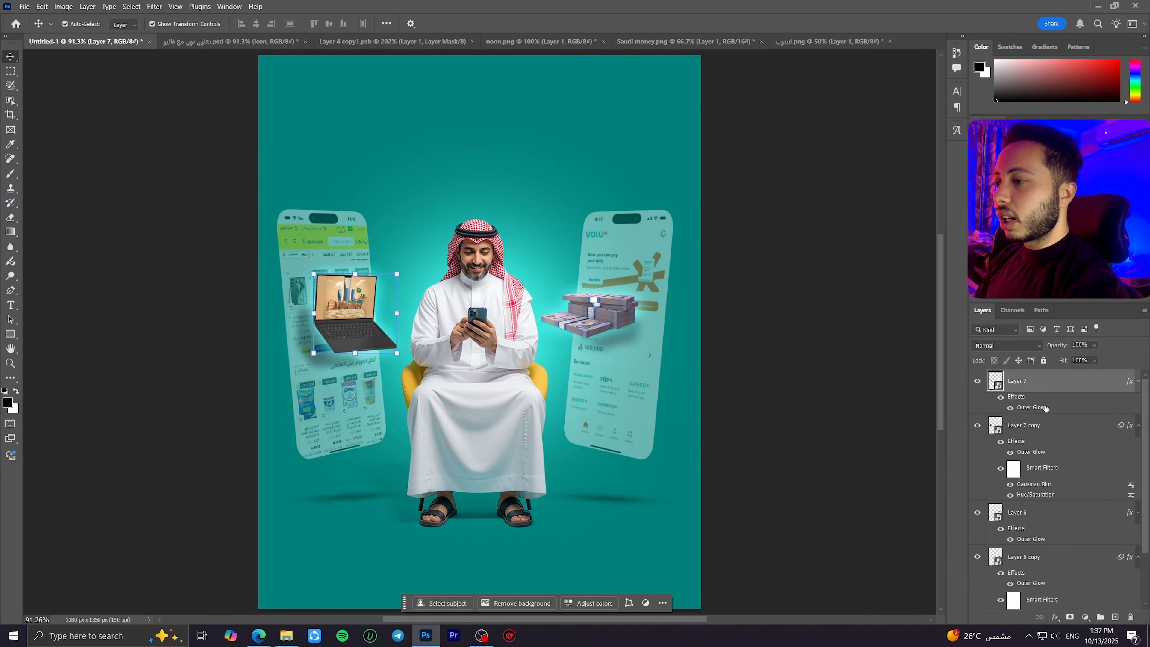
scroll(1050, 430, down, 2)
shift+click(1080, 520)
key(ctrl+g)
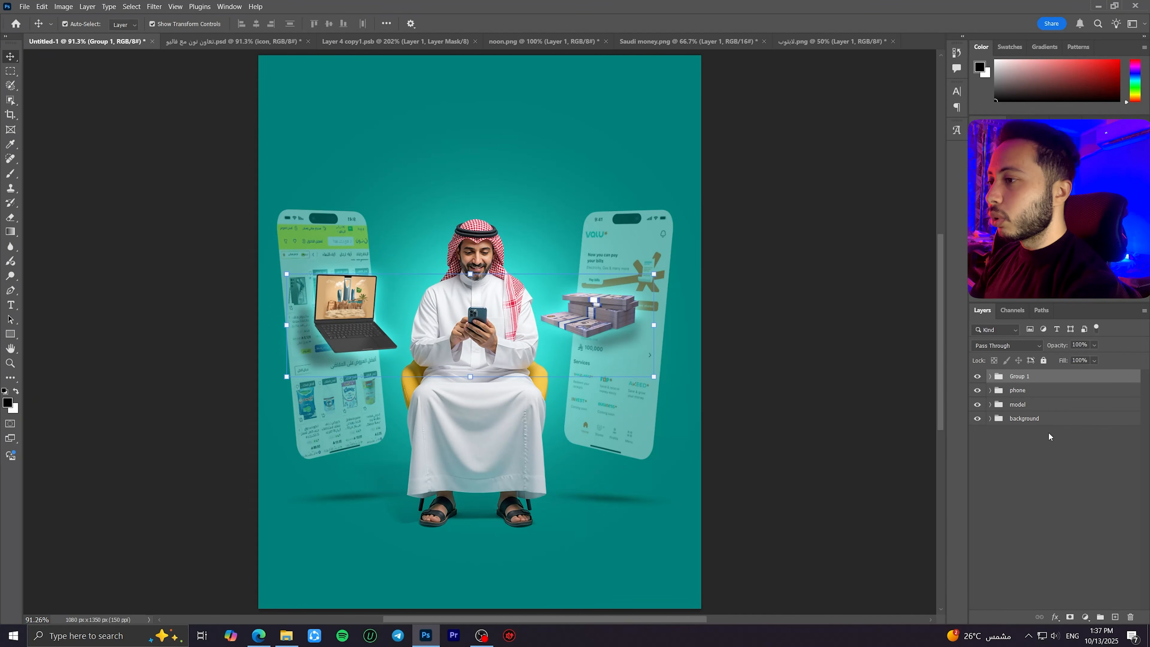
double_click(1022, 376)
text(ico)
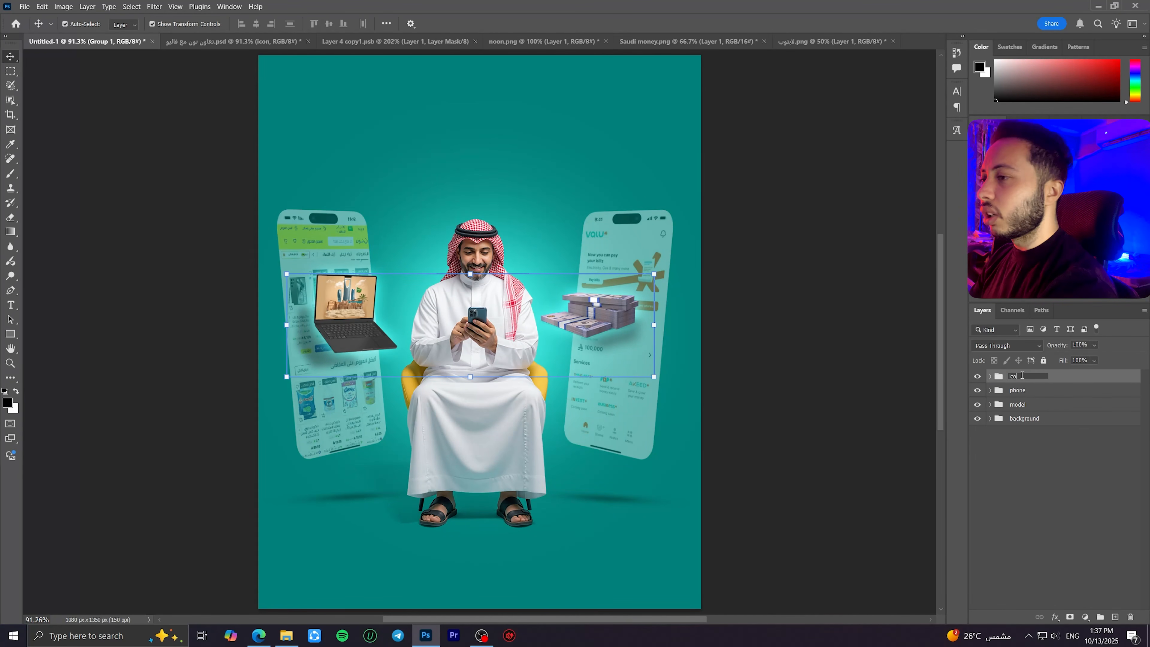
text(n)
key(Return)
Step: Scale the icon and phone groups down together and reposition them around the seated man
shift+click(1051, 392)
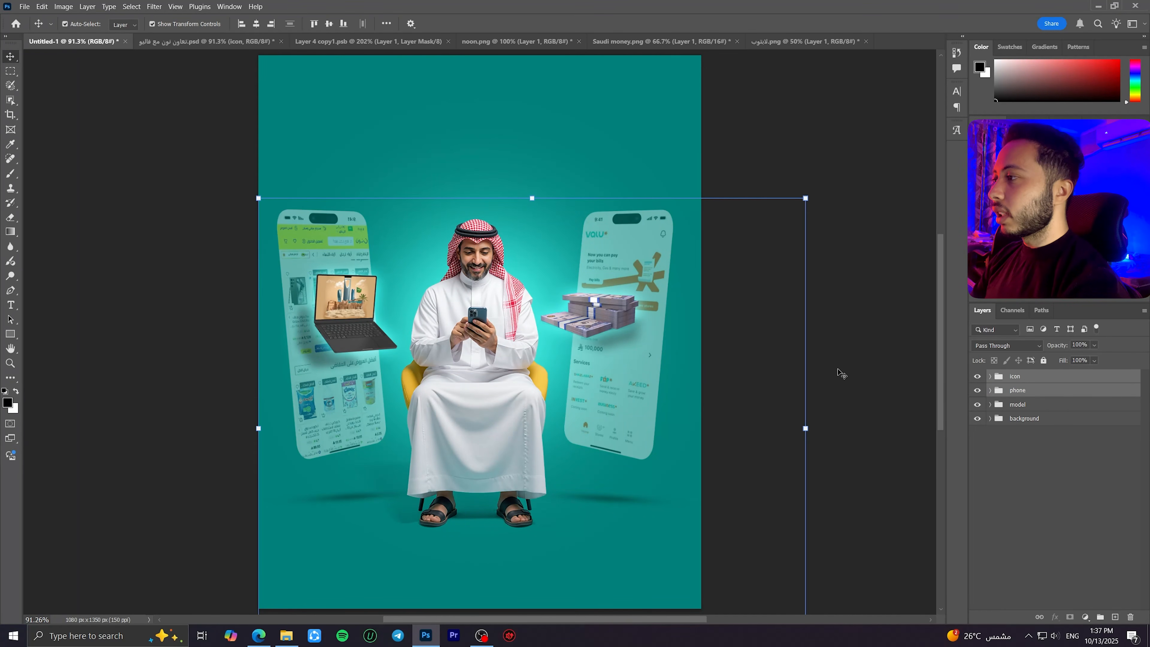
drag(531, 199, 532, 235)
drag(589, 380, 600, 355)
Step: Nudge the Noon phone, the laptop and their shadows left, away from the seated man
key(shift+Left)
key(shift+Left)
key(shift+Left)
key(shift+Left)
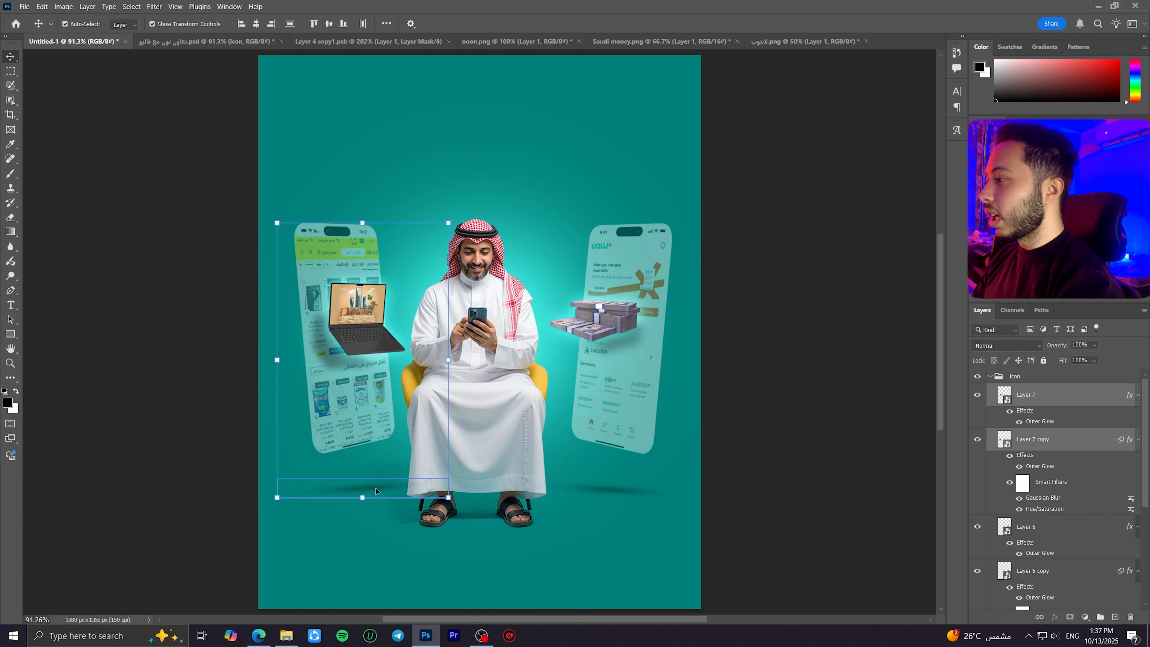
key(shift+Left)
click(120, 380)
Step: Select Layer 7 in the icon group and open the logo file valu.png
click(989, 376)
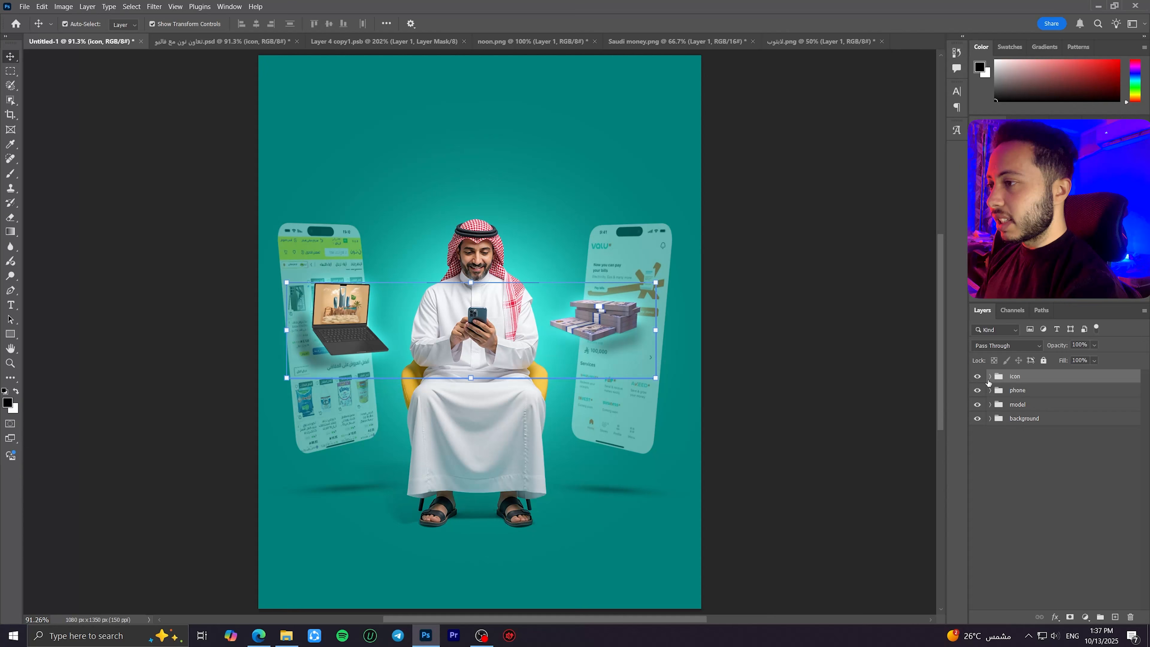
click(989, 376)
click(1053, 389)
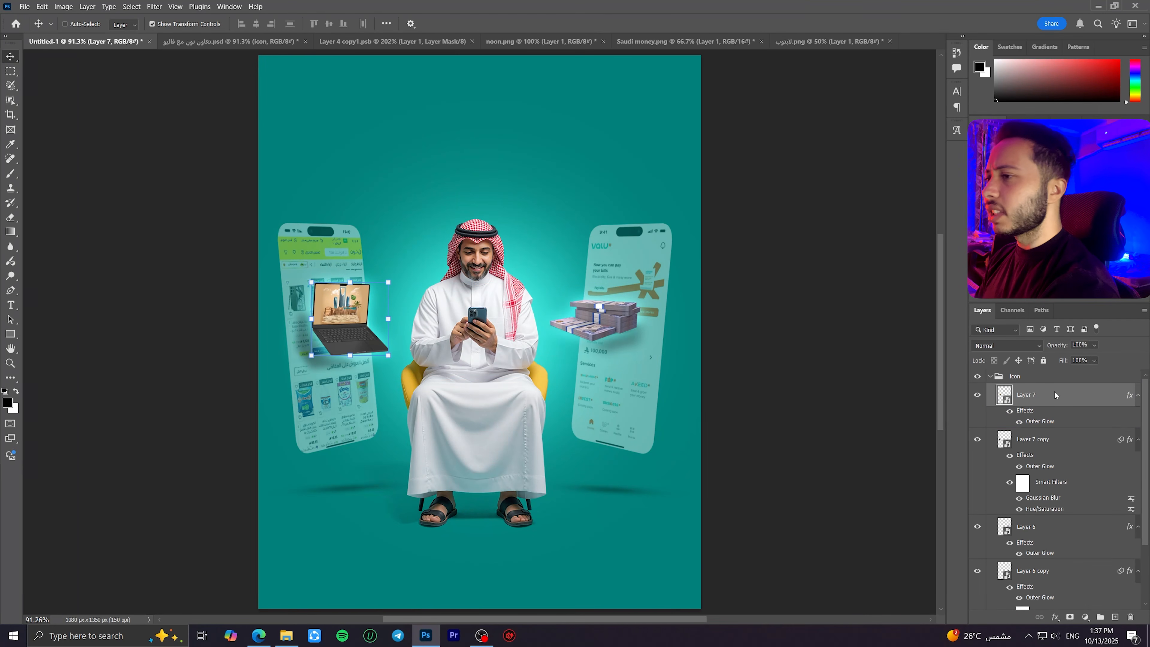
key(ctrl+o)
double_click(492, 97)
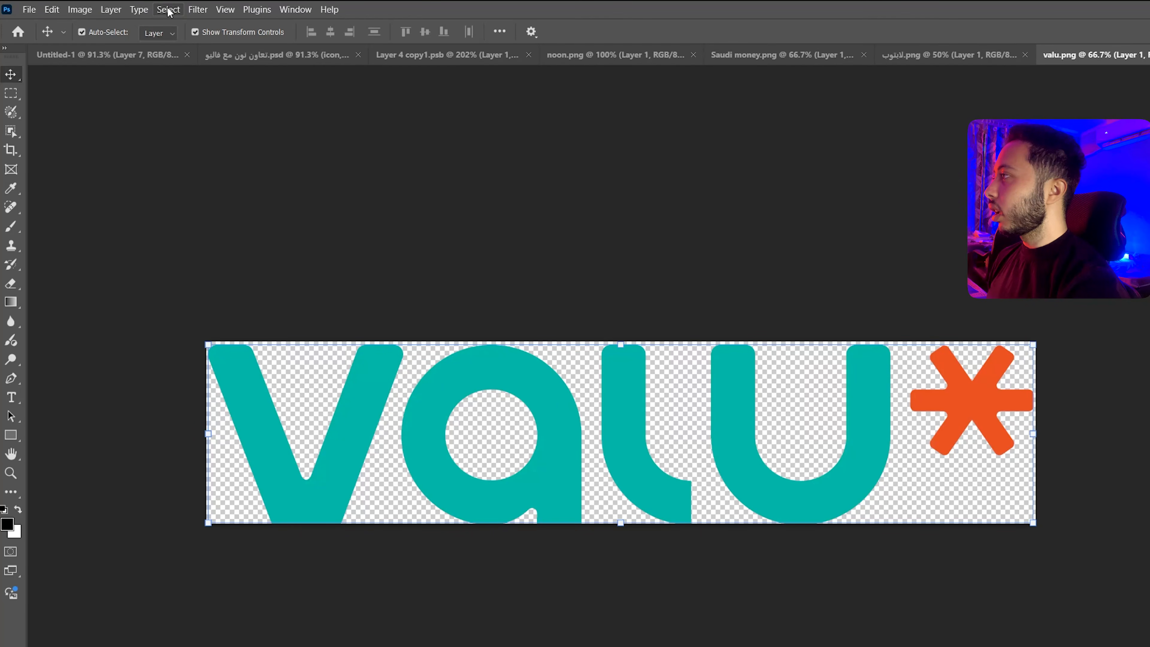
Step: Select the teal letters of the Valu logo with Color Range and fill them with white
click(131, 6)
click(203, 145)
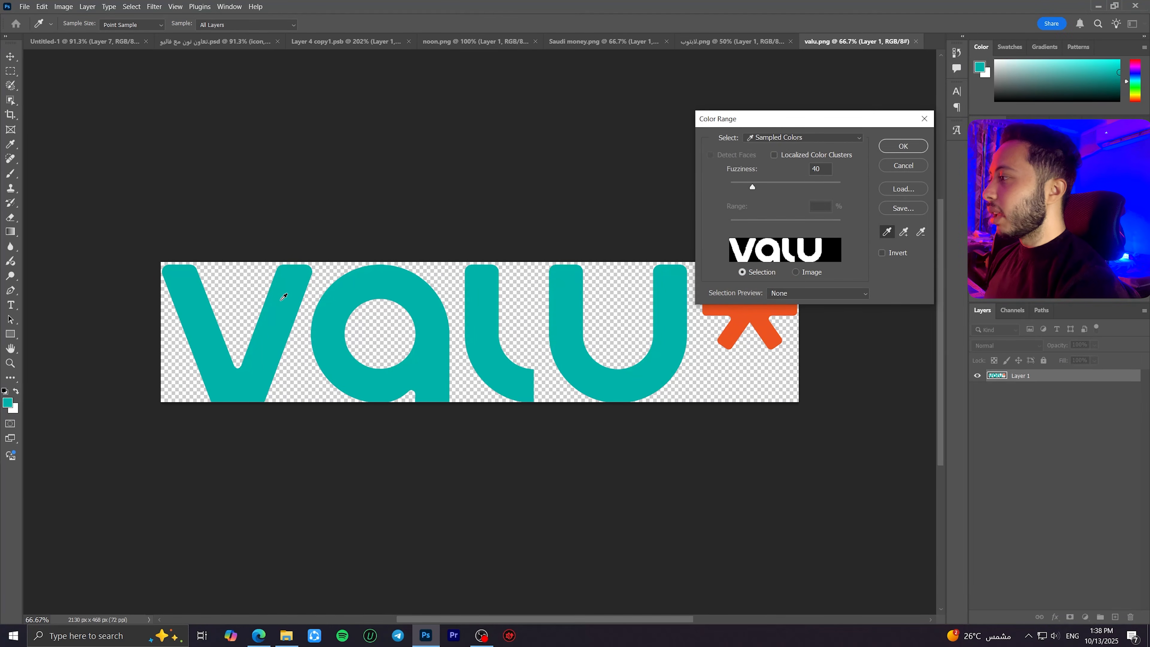
click(282, 299)
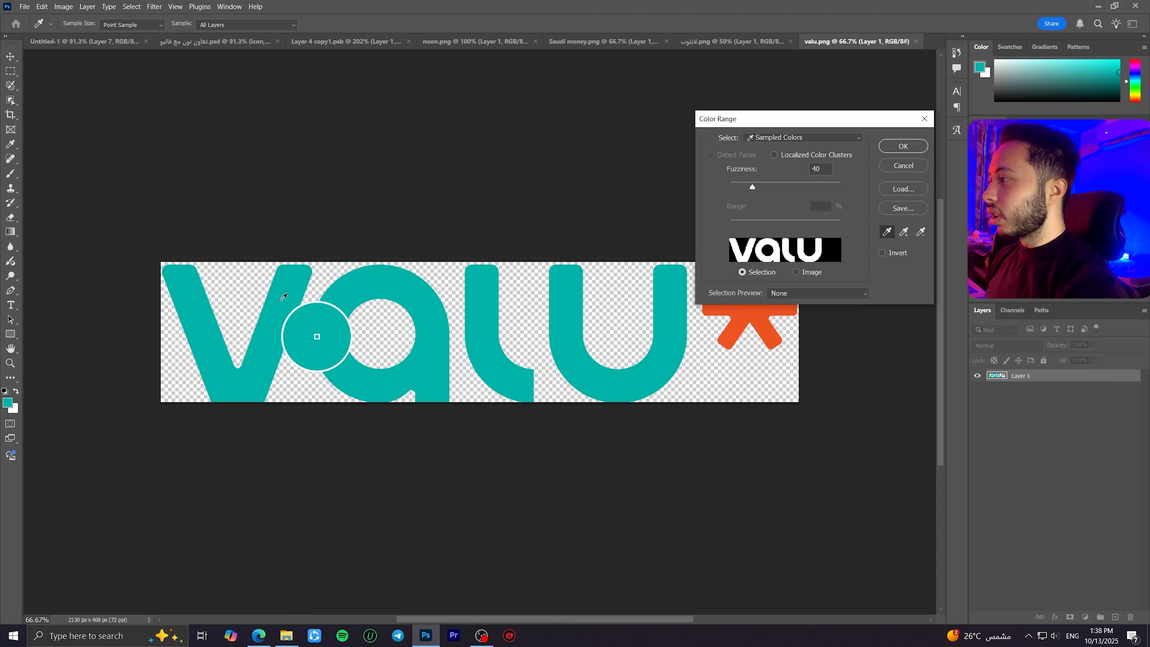
click(902, 144)
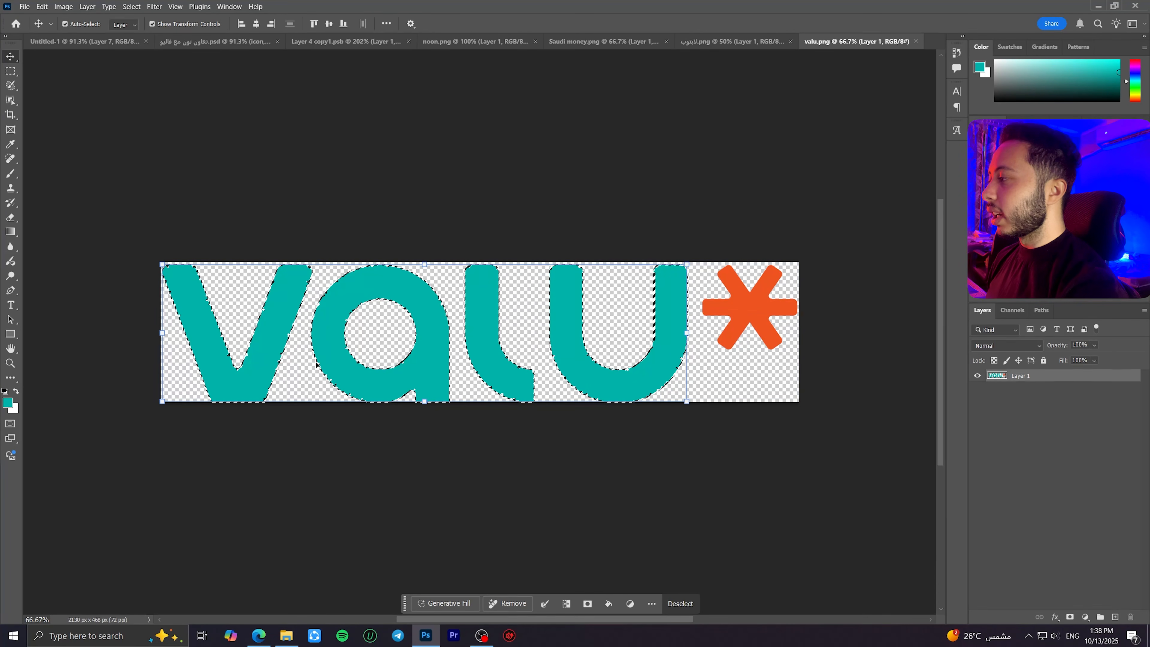
click(16, 391)
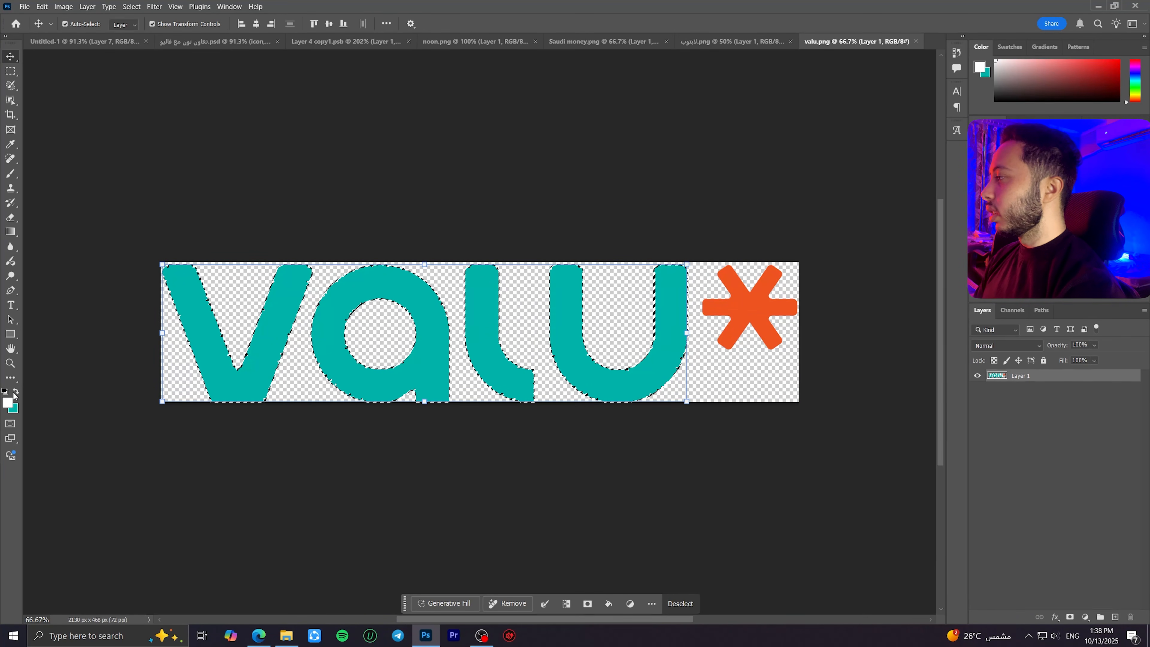
key(ctrl+BackSpace)
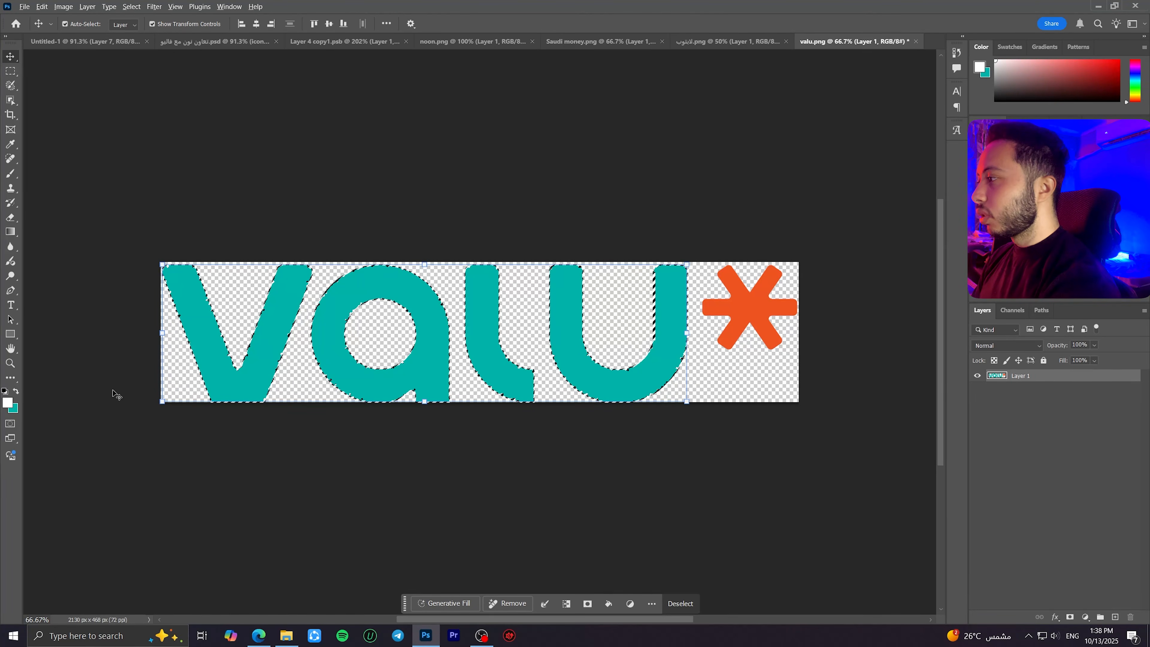
key(alt+BackSpace)
Step: Convert the recoloured Valu logo to a smart object and place it in the ad's upper-left corner, about 217 px wide
right_click(1071, 376)
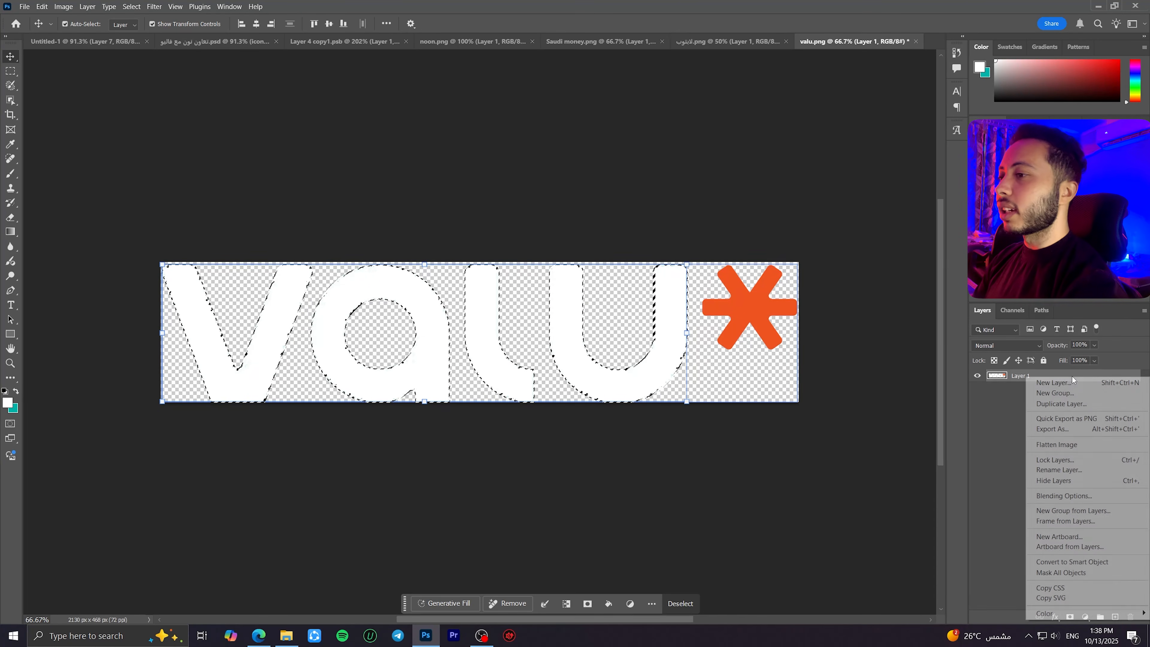
click(1071, 562)
drag(1039, 379, 379, 133)
drag(562, 158, 506, 164)
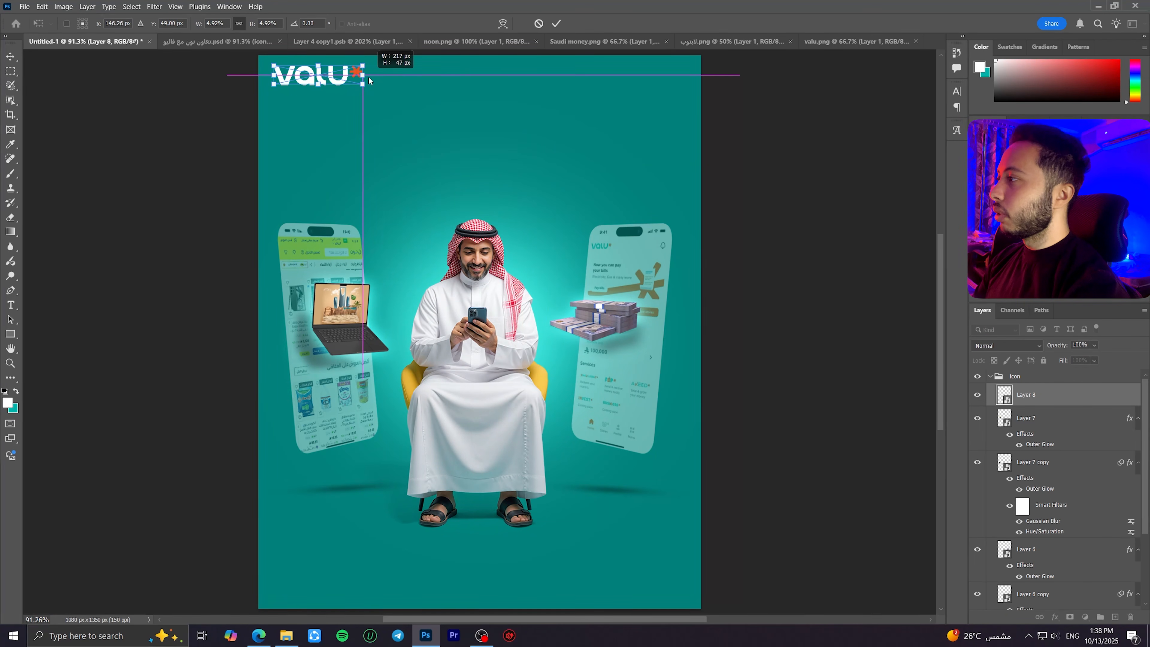
drag(368, 77, 337, 77)
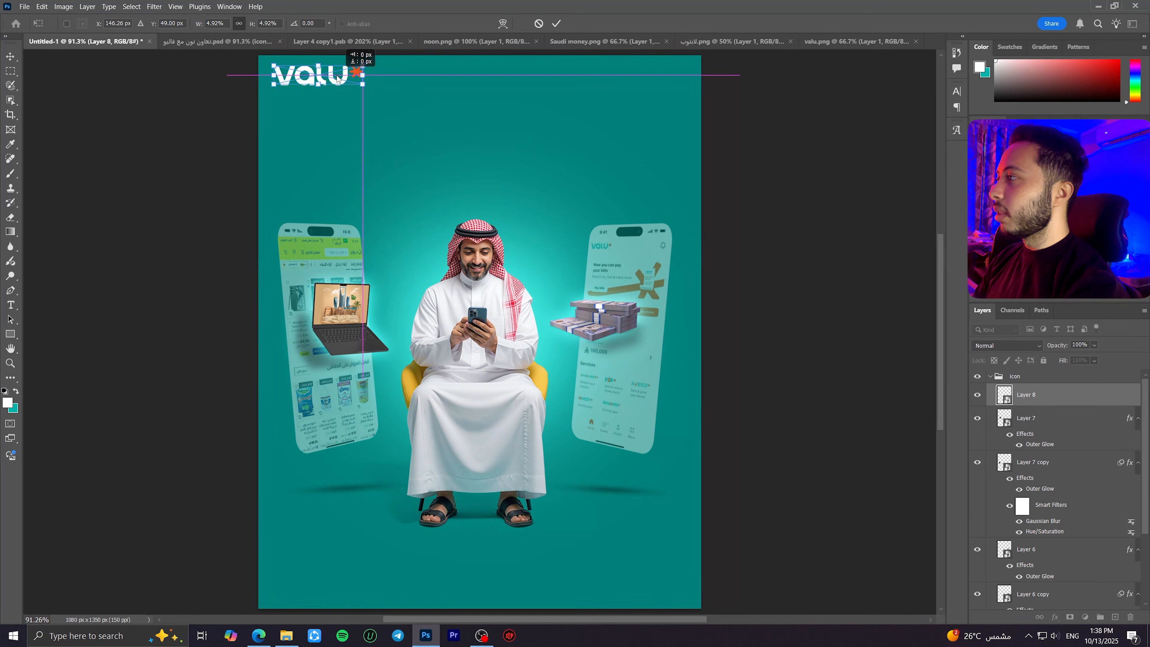
key(Return)
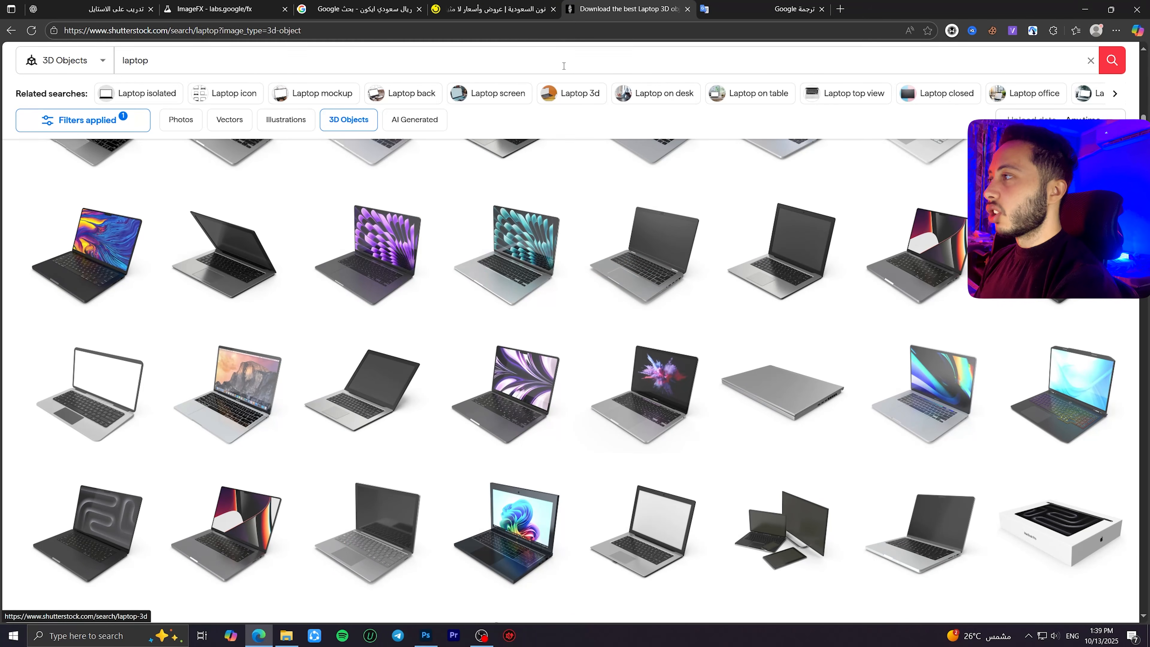
Step: Switch to the browser, search Shutterstock for "play store icon" and look through the store badge designs
click(561, 54)
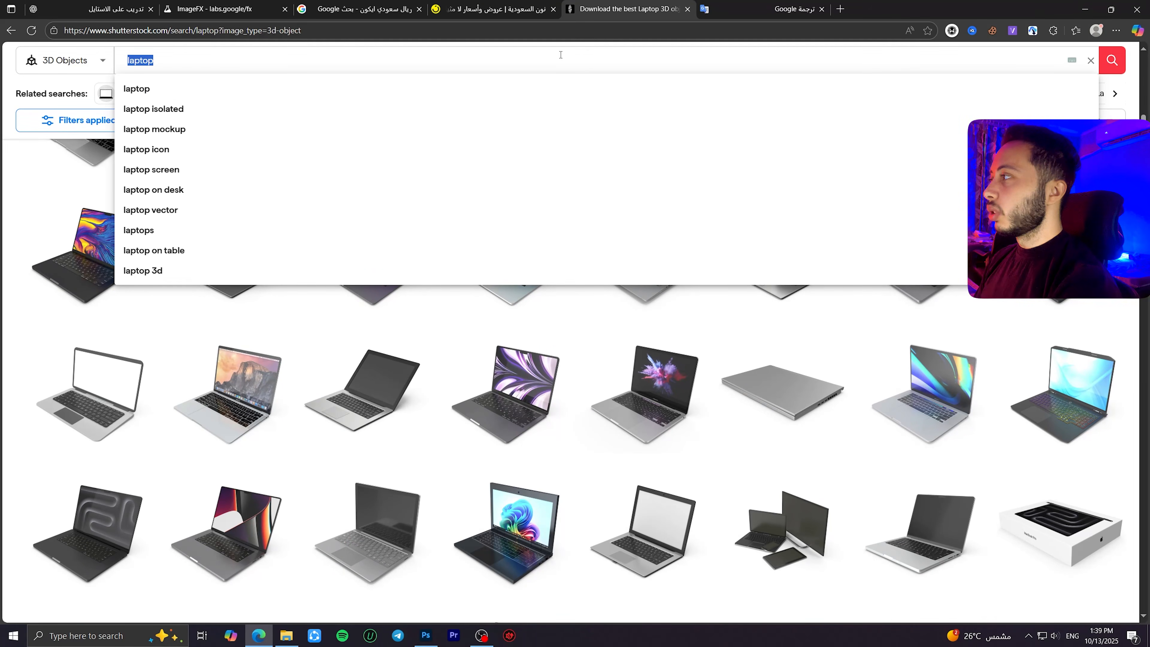
text(pla)
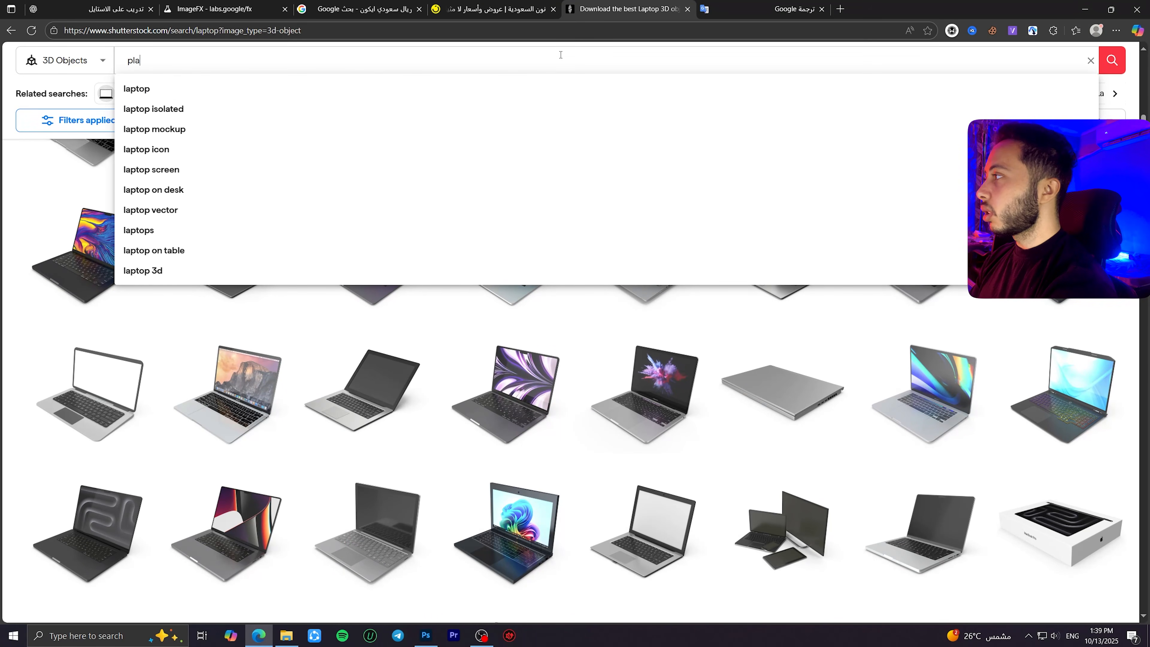
text(y store icon)
key(Return)
scroll(335, 319, down, 3)
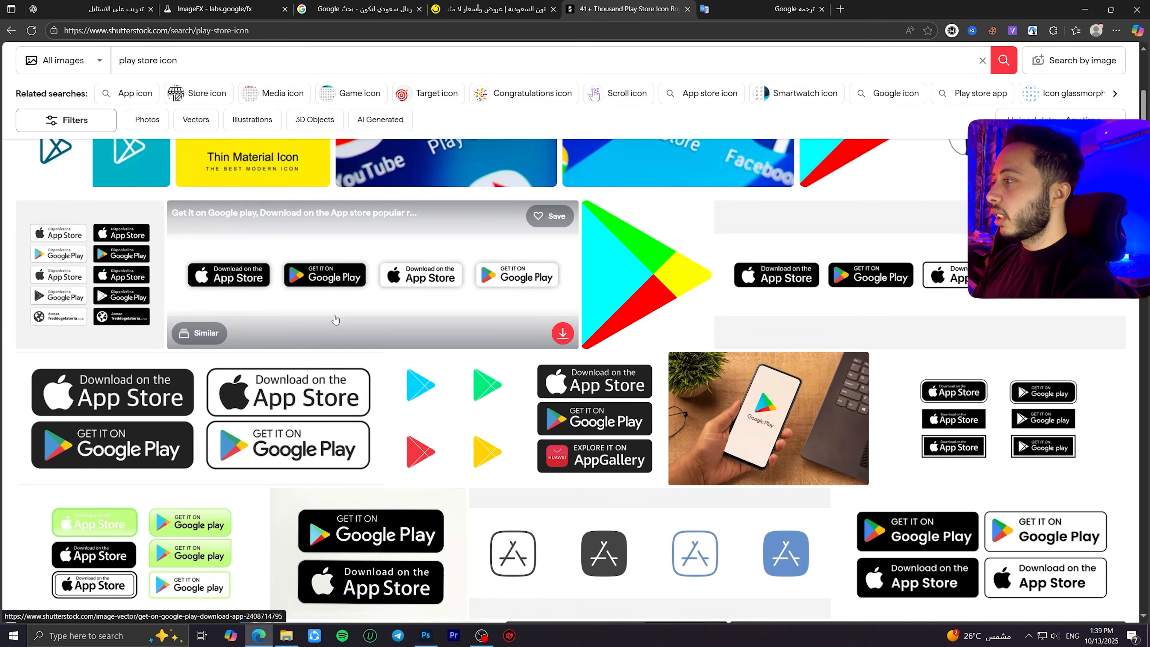
scroll(335, 319, down, 3)
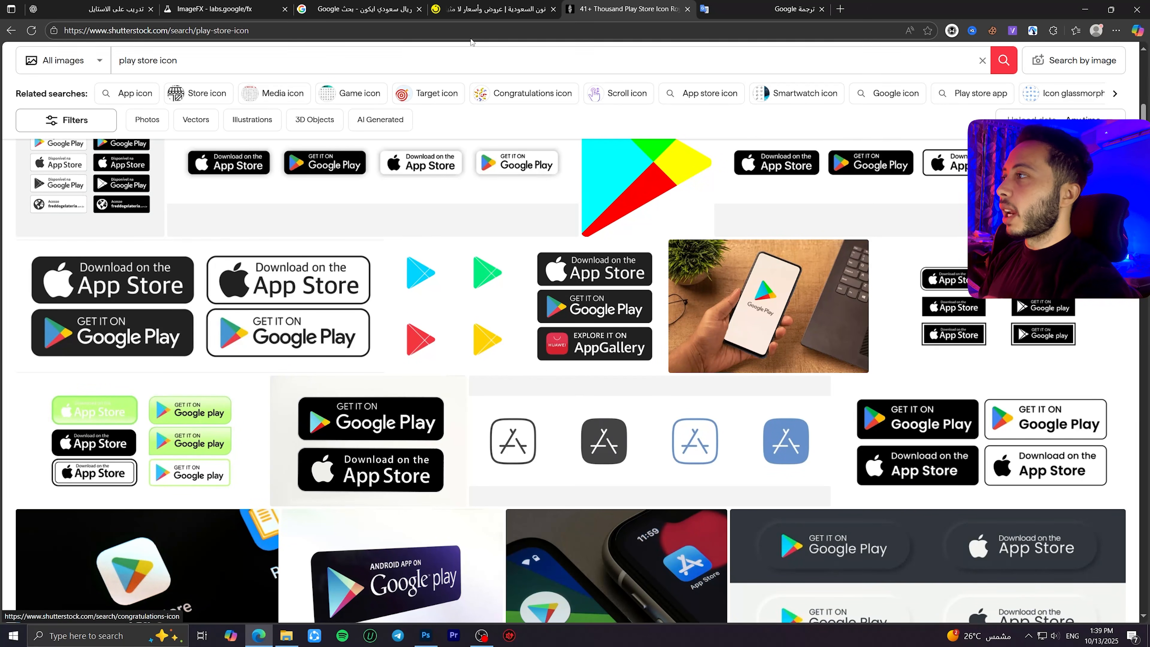
Step: Go back from the Noon store page to the Google image results for "noon ksa" to view the logos
click(480, 6)
key(F12)
click(9, 30)
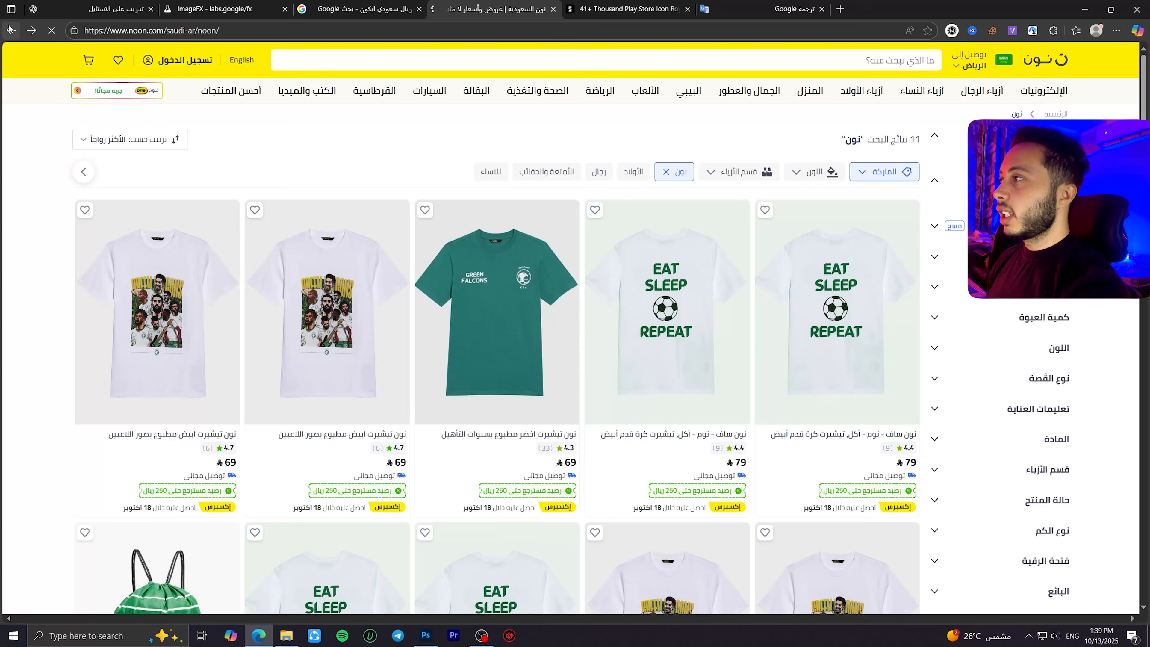
click(979, 105)
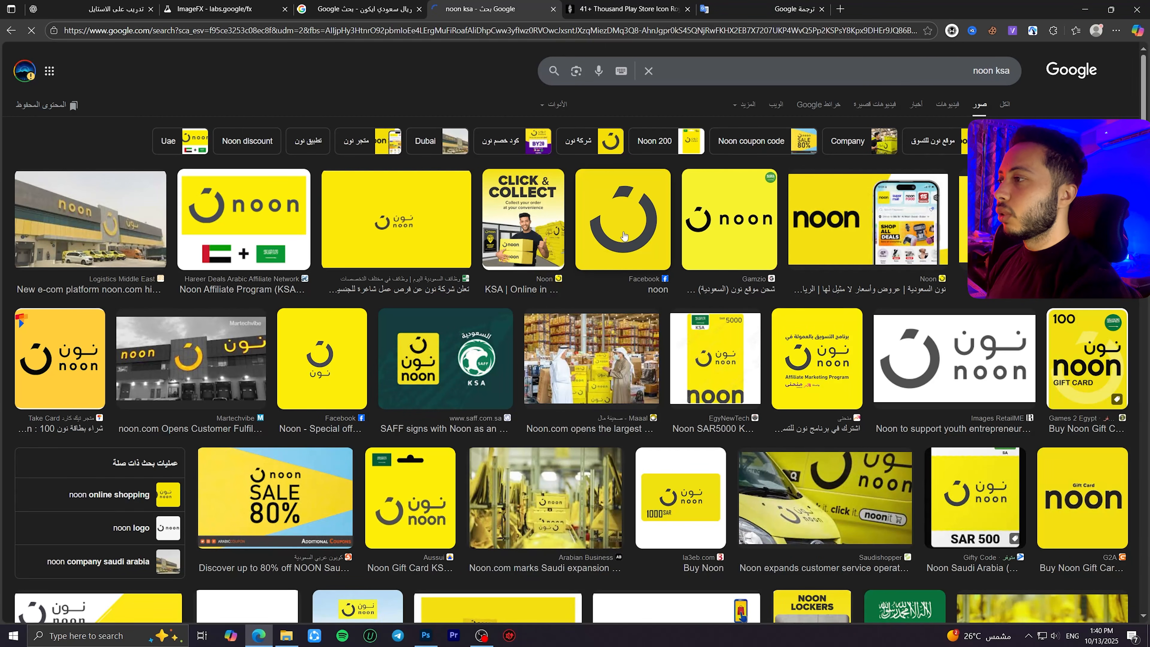
Step: Switch back to Photoshop, open الايكونات.png and copy its Google Play badge into the ad
key(alt+Tab)
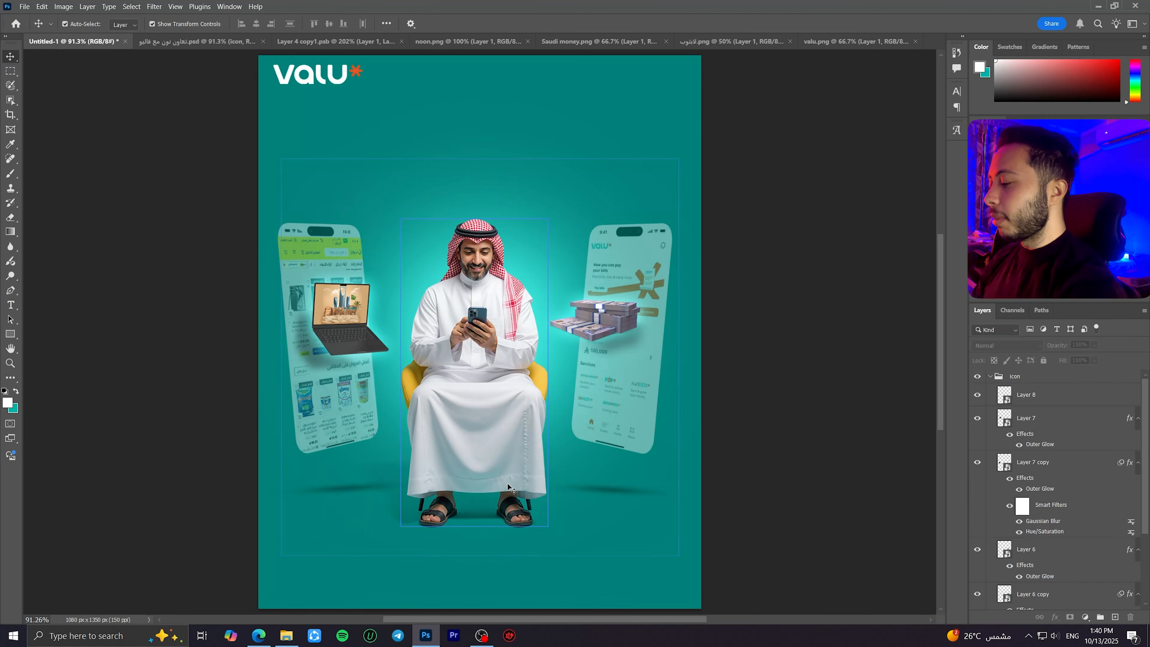
key(ctrl+o)
double_click(593, 74)
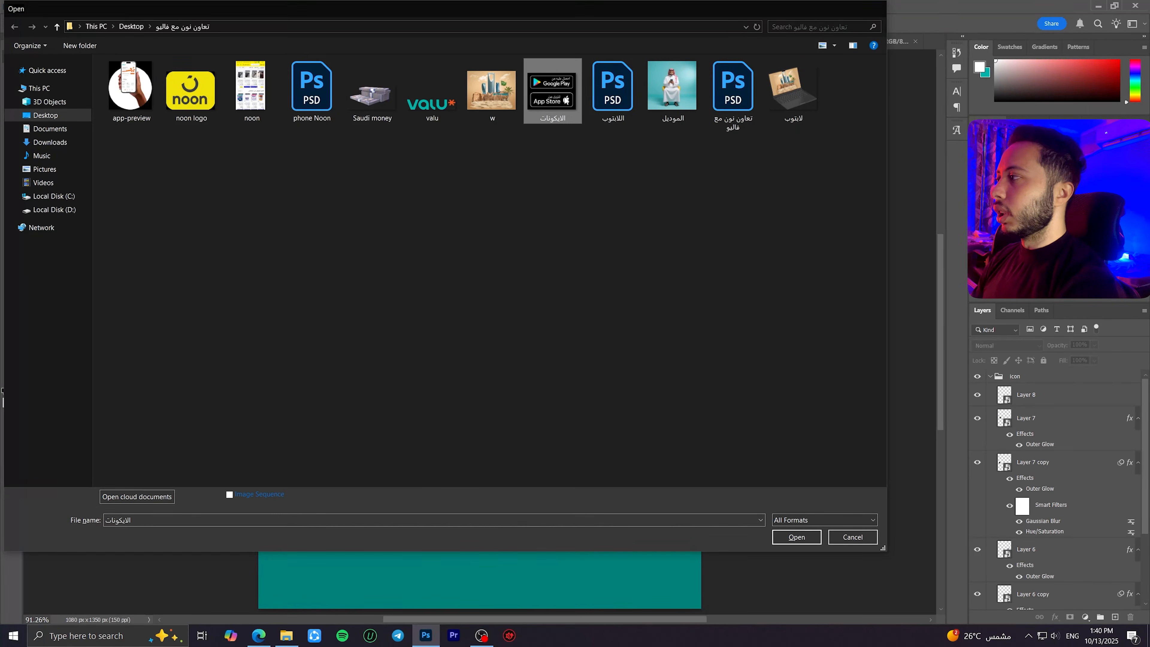
click(7, 73)
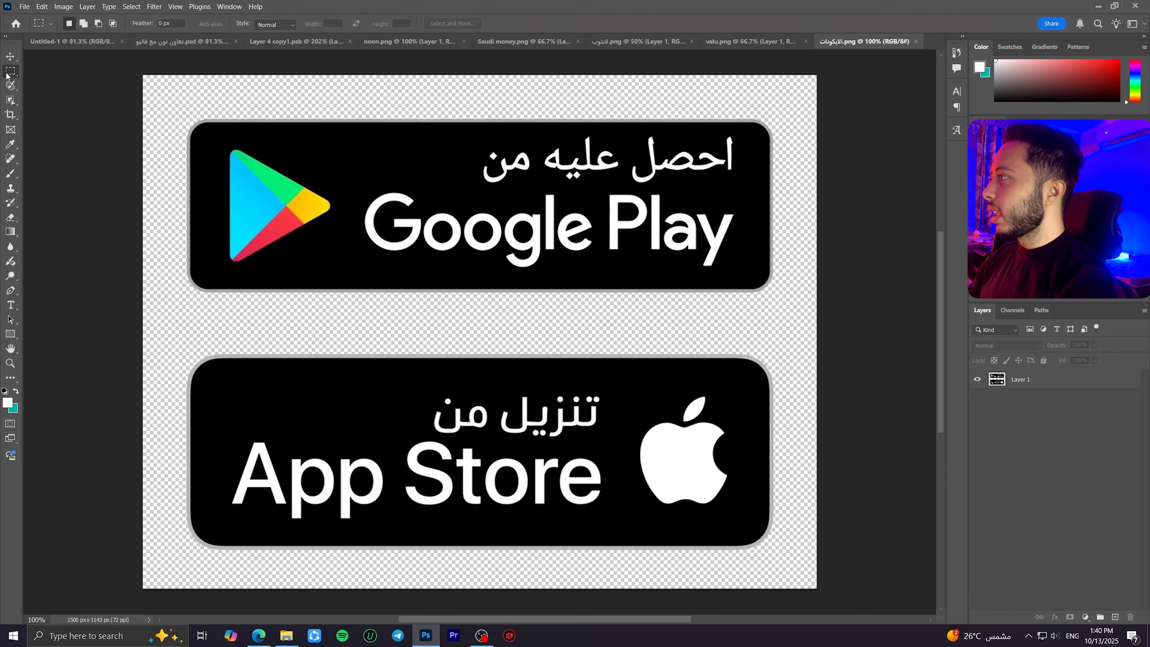
drag(154, 98, 586, 486)
click(851, 41)
Step: Copy the App Store badge into the ad, scale it down and place it right of the Google Play badge
drag(836, 366, 213, 588)
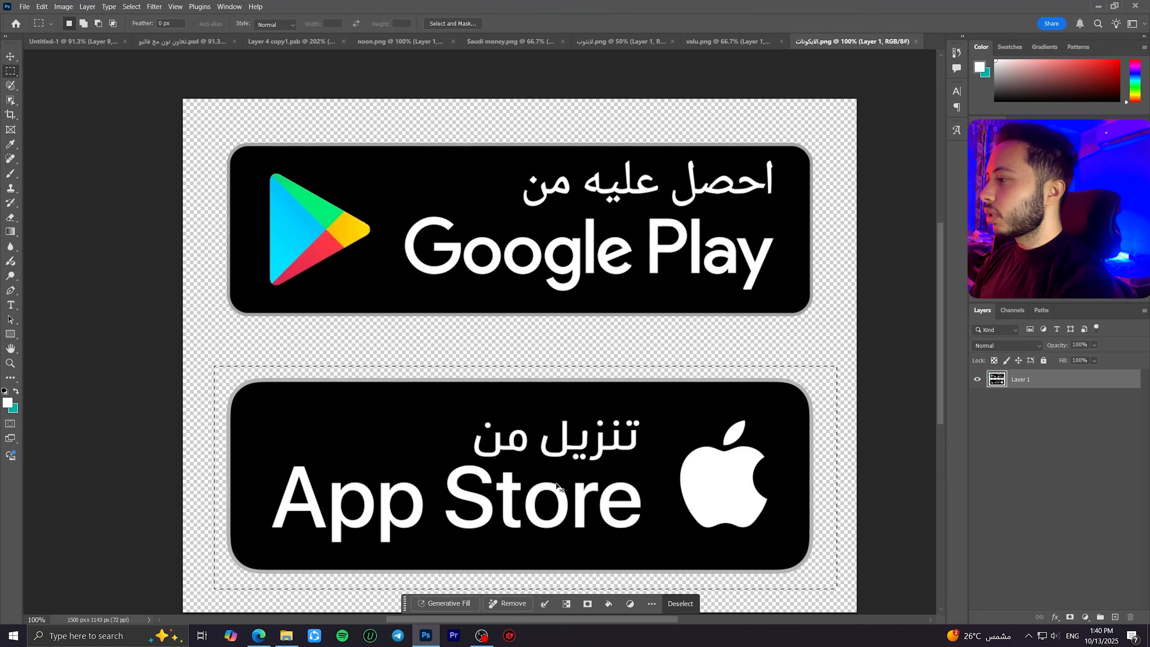
ctrl+drag(526, 460, 527, 487)
key(ctrl+t)
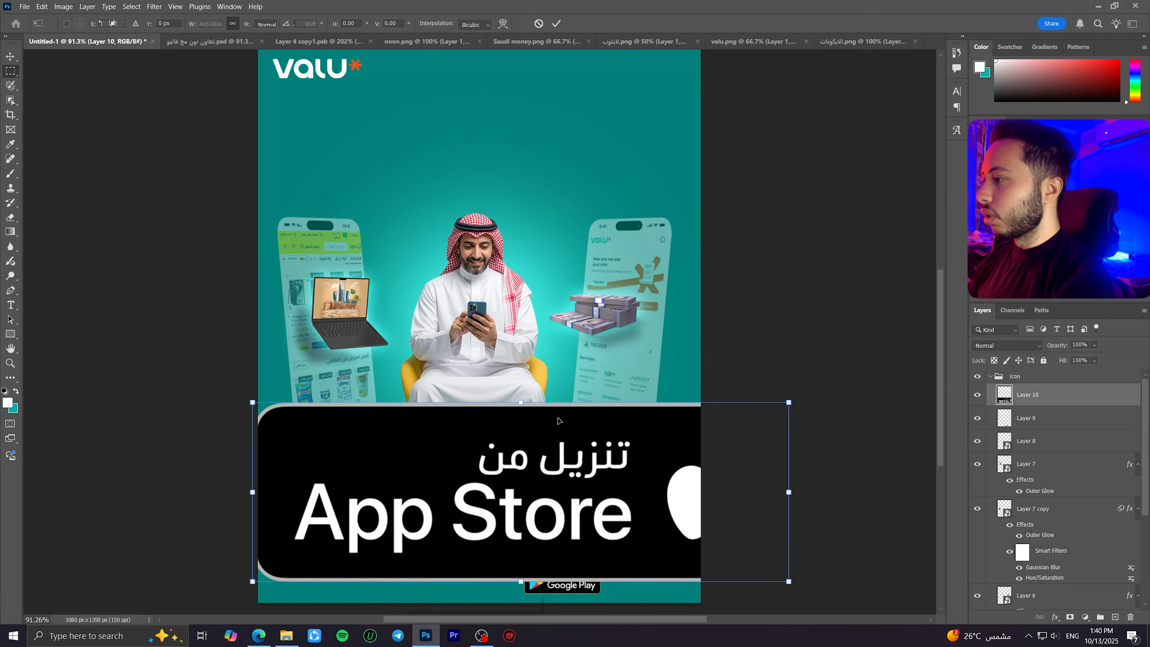
drag(521, 402, 521, 535)
drag(525, 564, 567, 599)
drag(567, 599, 568, 492)
key(Return)
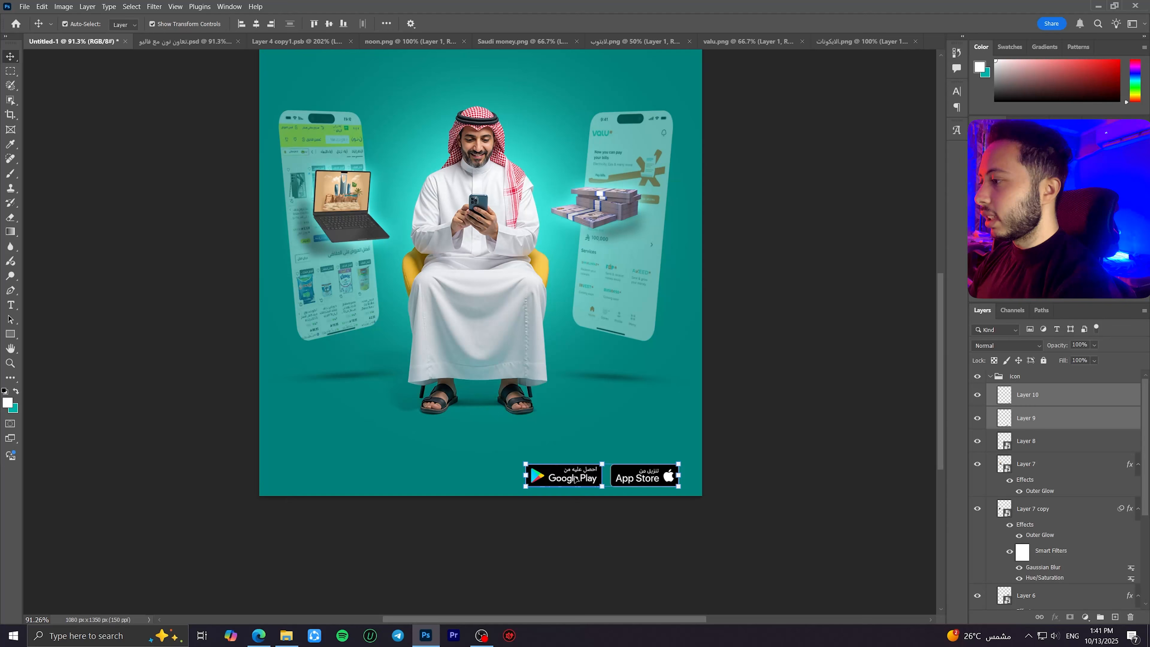
Step: Nudge the Google Play and App Store badges left together to make room beside them
key(shift+Left)
key(shift+Left)
key(shift+Left)
key(shift+Left)
key(shift+Left)
key(shift+Left)
key(shift+Left)
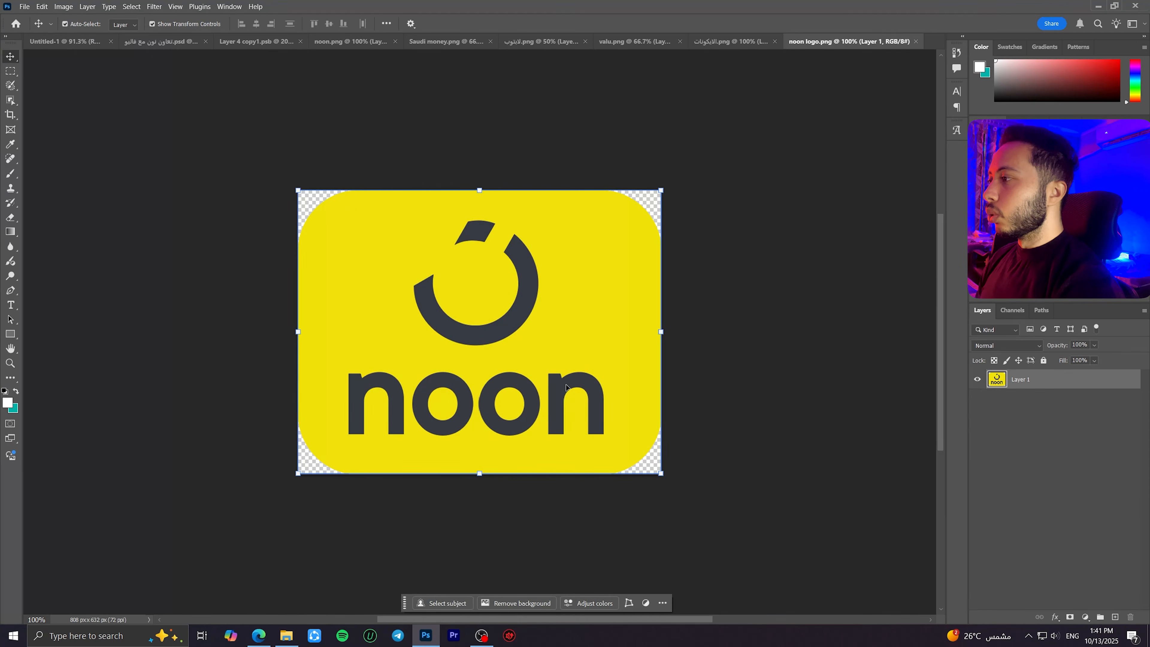
Step: Bring the Noon logo into the ad, scale it to about 10.6% and place it right of the App Store badge
drag(543, 347, 129, 100)
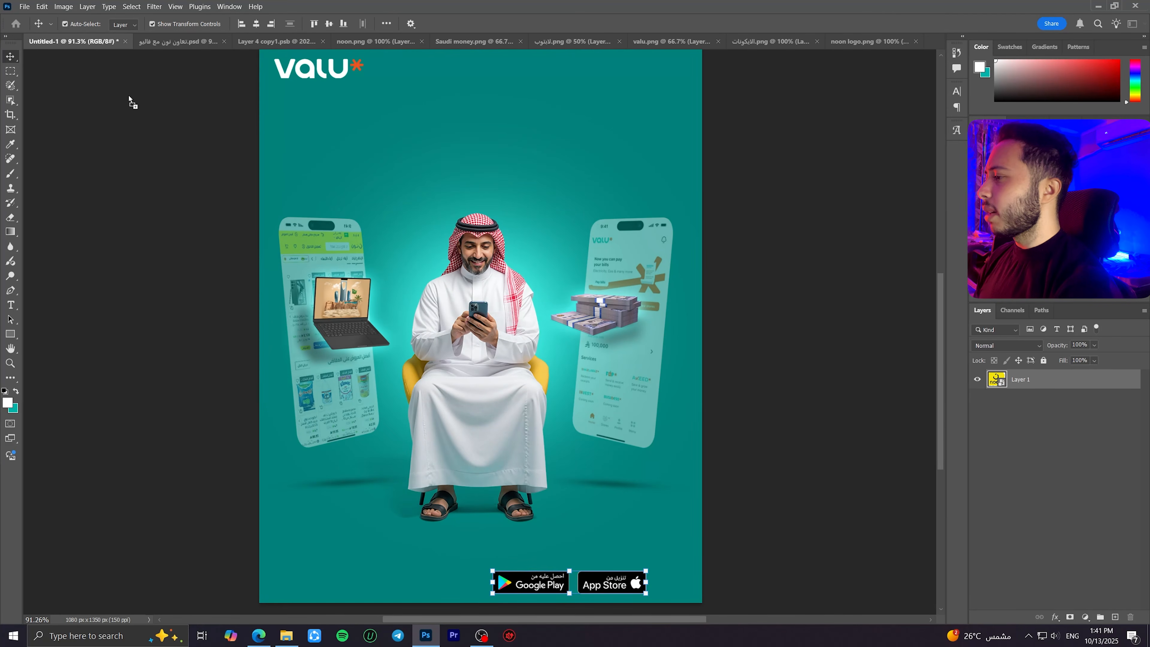
drag(654, 511, 654, 511)
drag(654, 380, 664, 581)
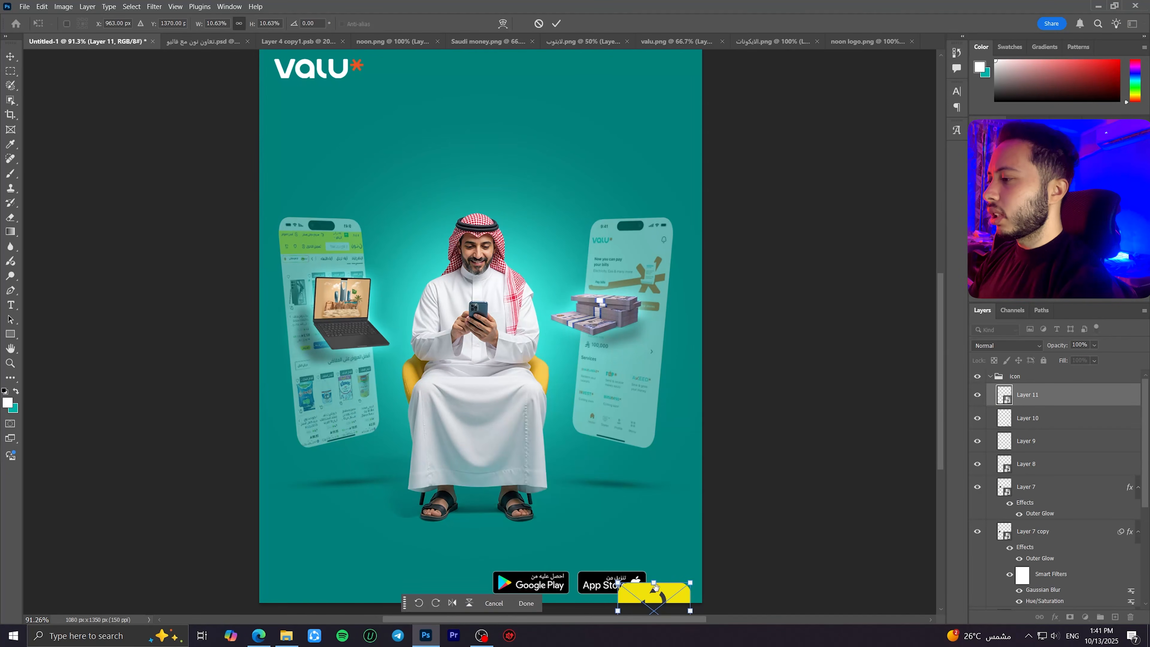
drag(663, 482, 669, 482)
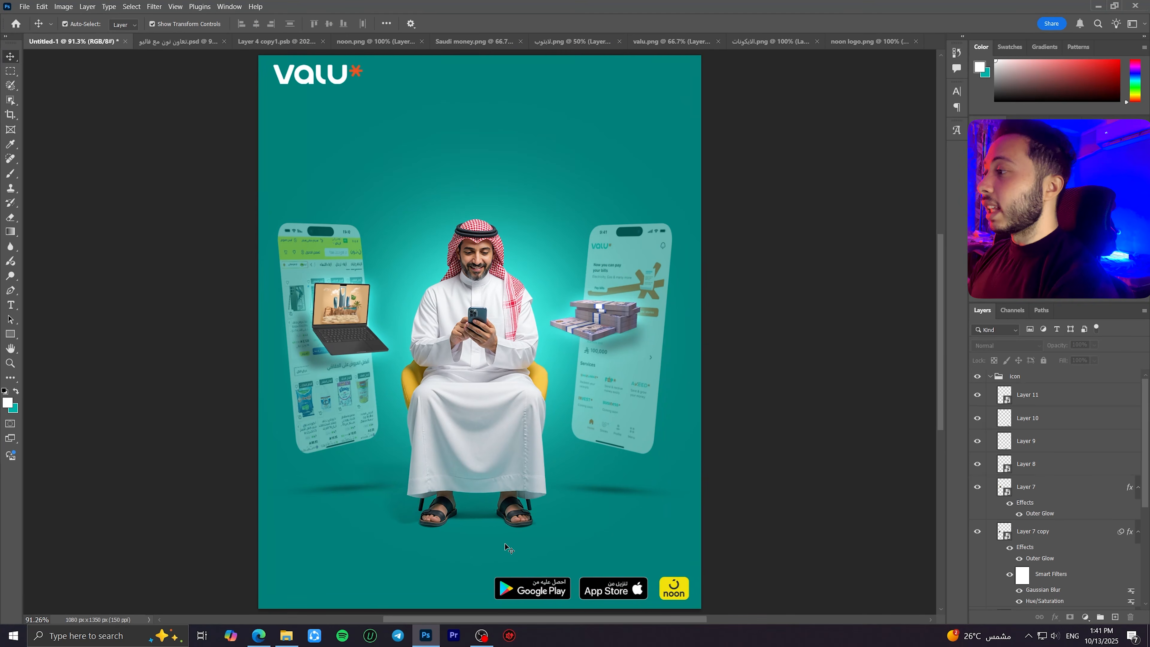
Step: Collapse the icon group and add the white headline text "اشتري دلوقتي" above it, over the man's head
click(1028, 388)
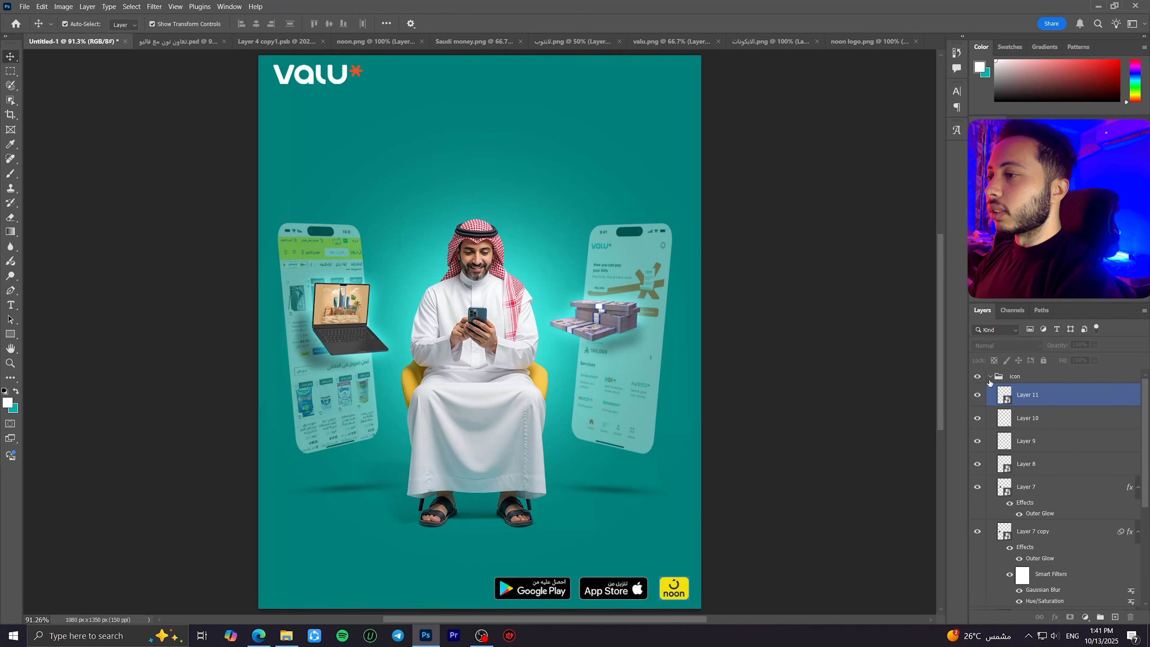
click(990, 376)
click(1043, 391)
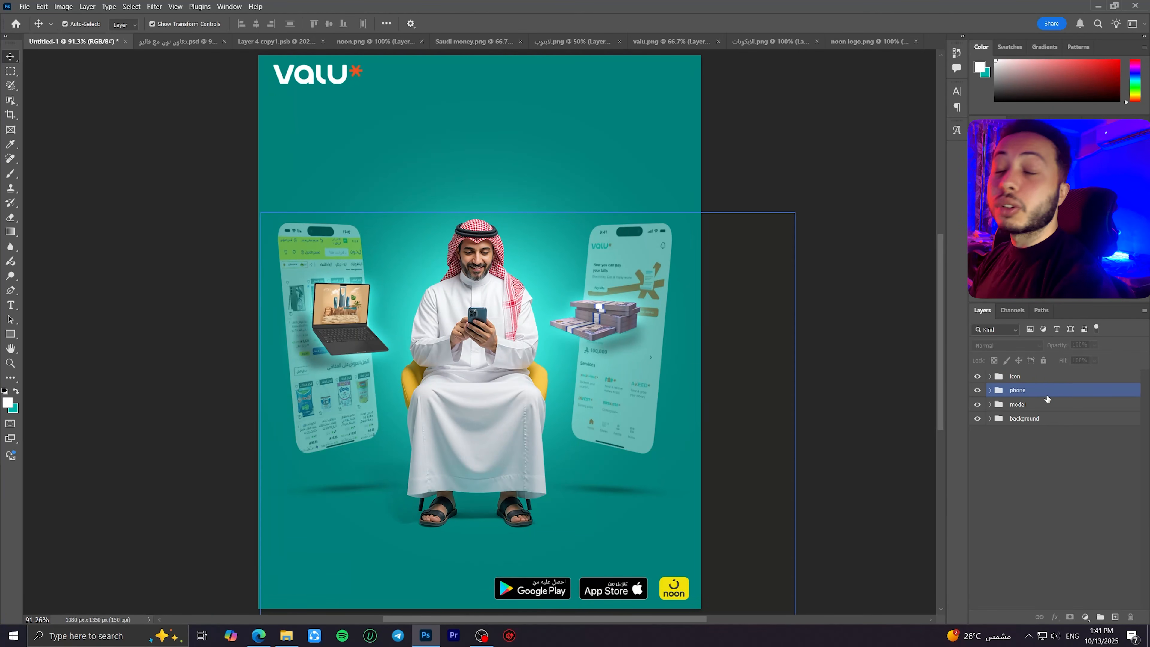
click(1043, 376)
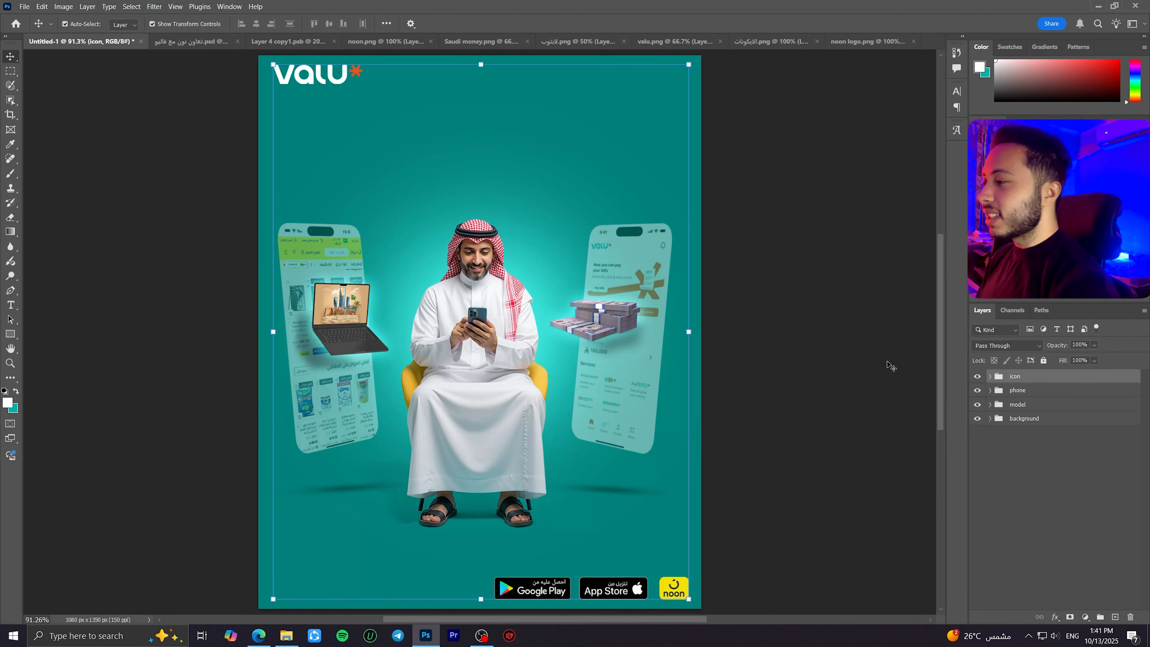
key(t)
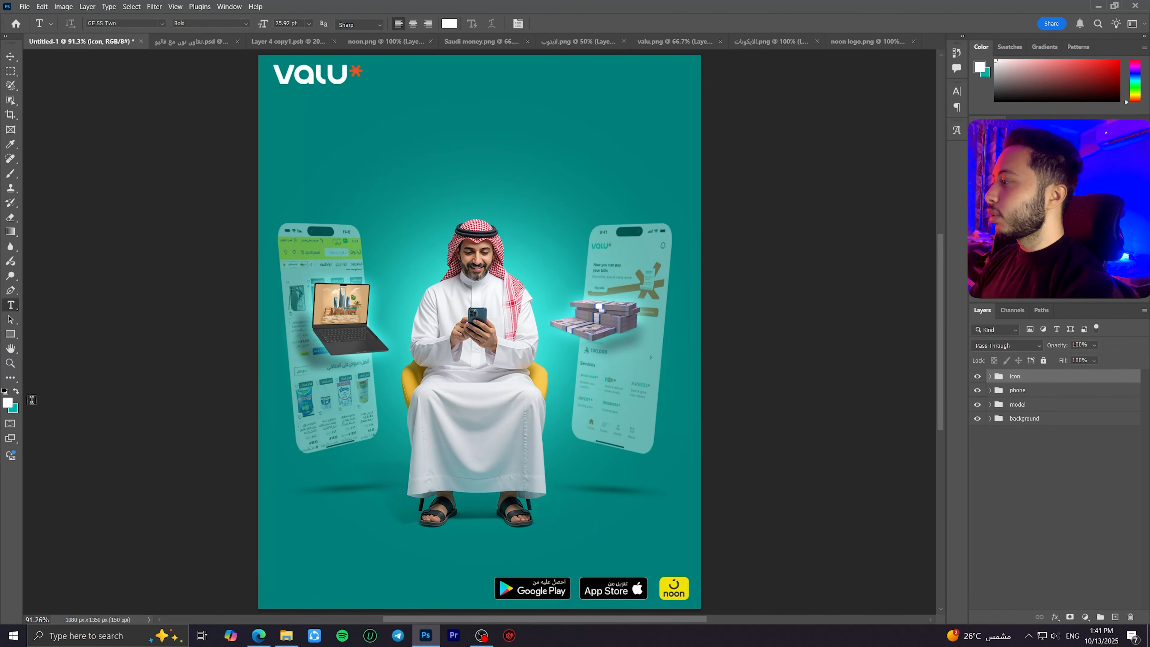
click(497, 116)
text(ha)
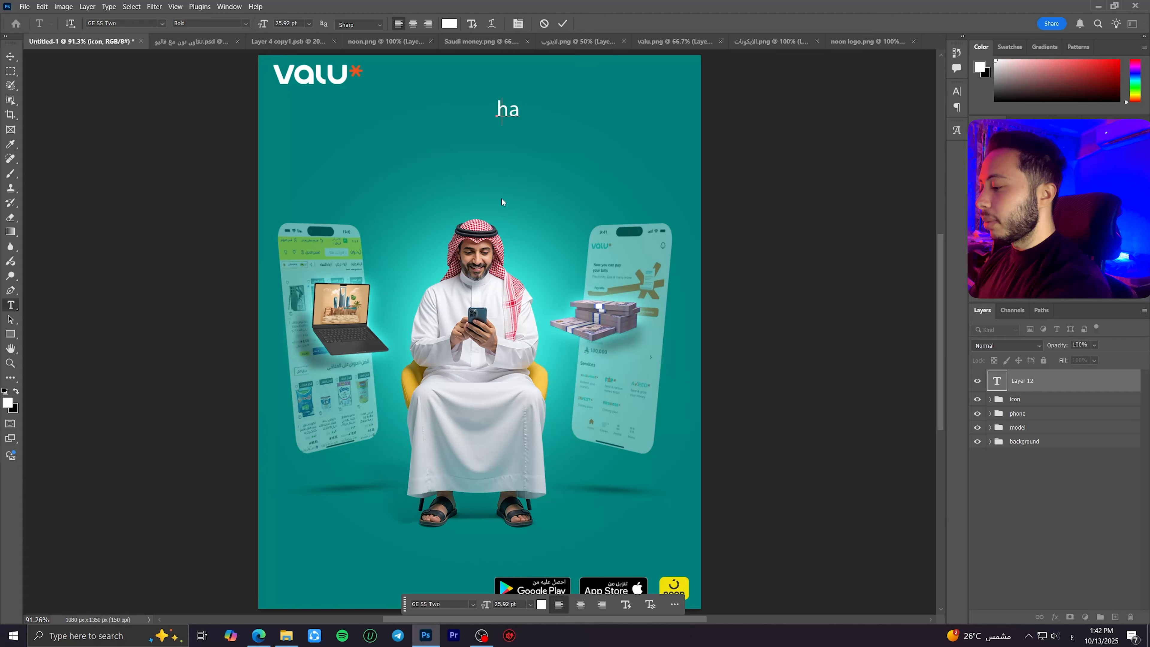
key(BackSpace)
key(BackSpace)
key(alt+shift)
text(اشتري دلوقتي)
key(ctrl+Return)
Step: Duplicate the headline directly below itself and change the copy's text to "وادفع بعدين"
key(v)
alt+drag(523, 118, 517, 149)
key(t)
click(529, 138)
key(ctrl+a)
text(واد)
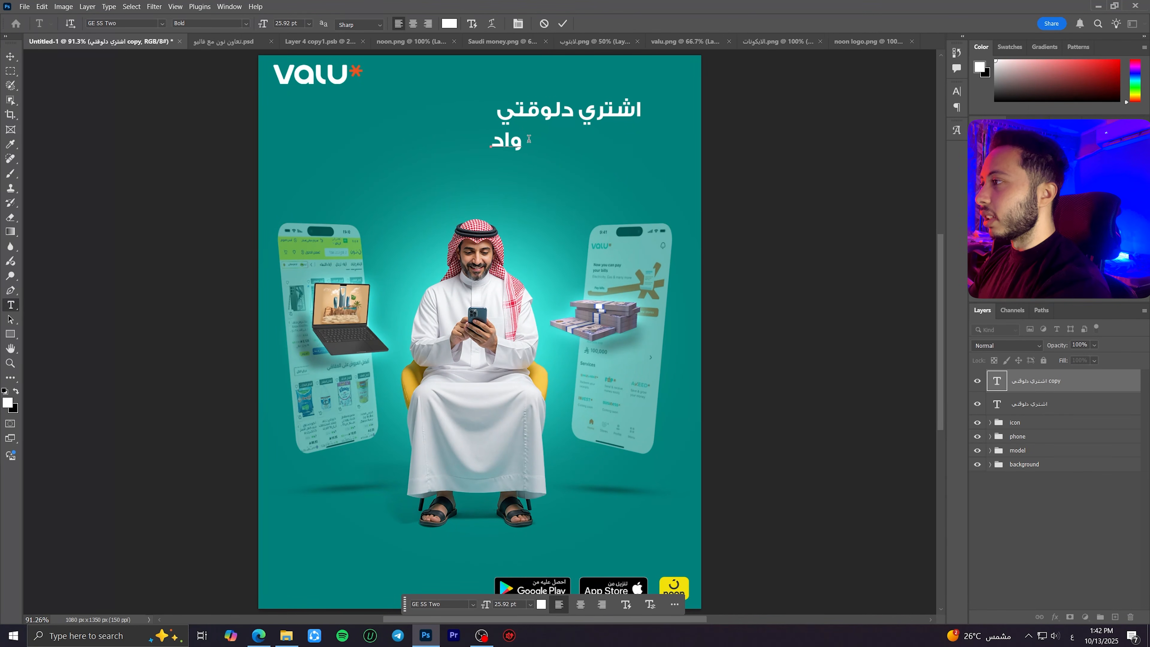
text(فع بعدين)
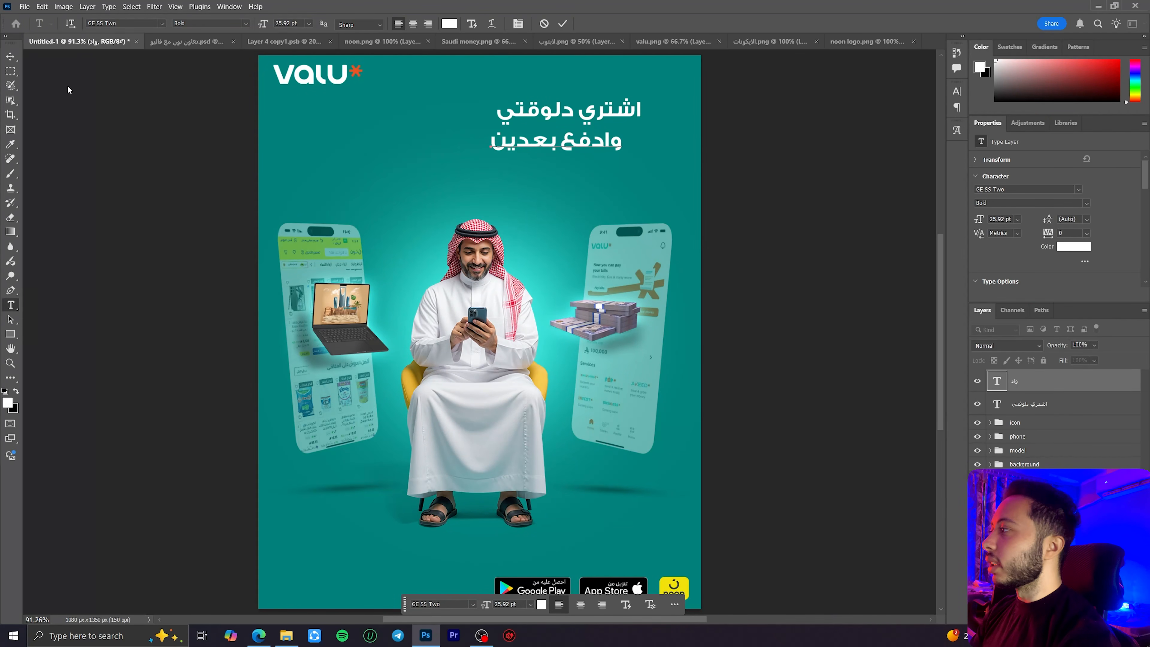
Step: Align the two headline lines on their horizontal centers, scale them to about 137% and move them above the man's head
click(10, 57)
shift+click(1069, 405)
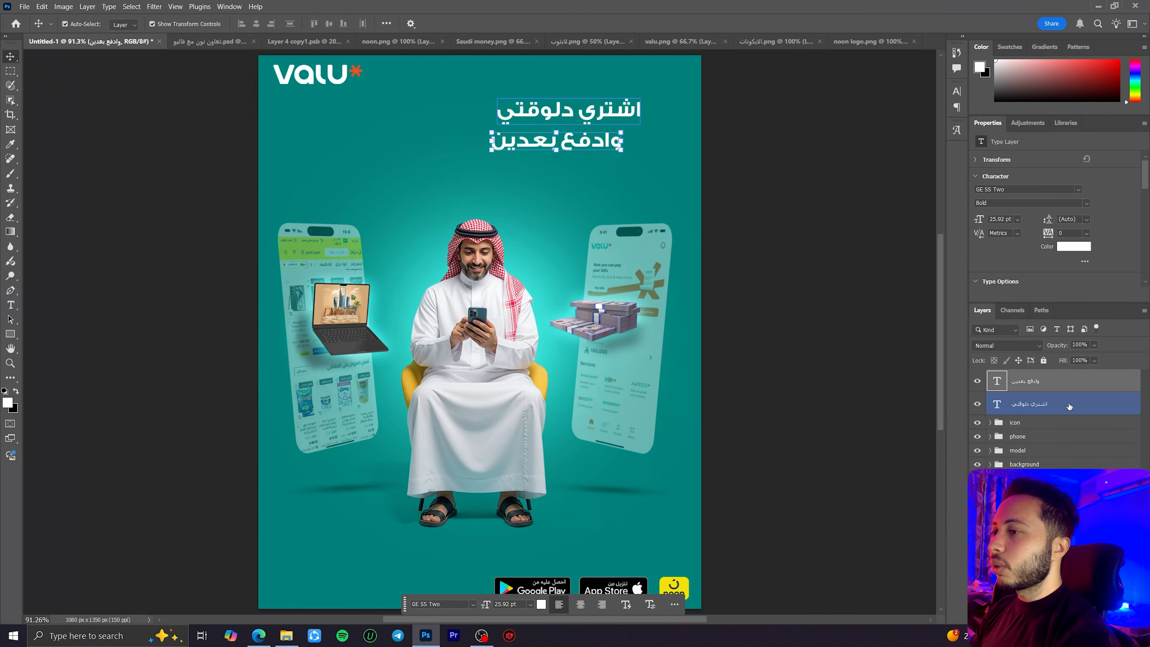
click(257, 25)
key(ctrl+t)
drag(496, 149, 442, 187)
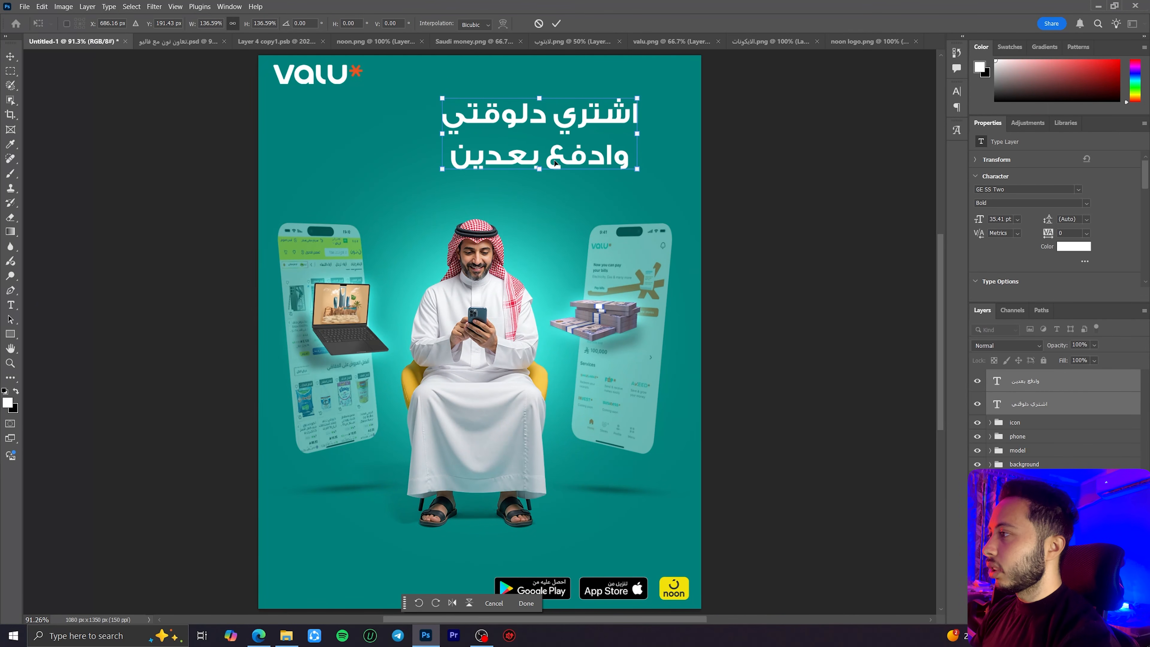
drag(554, 158, 501, 177)
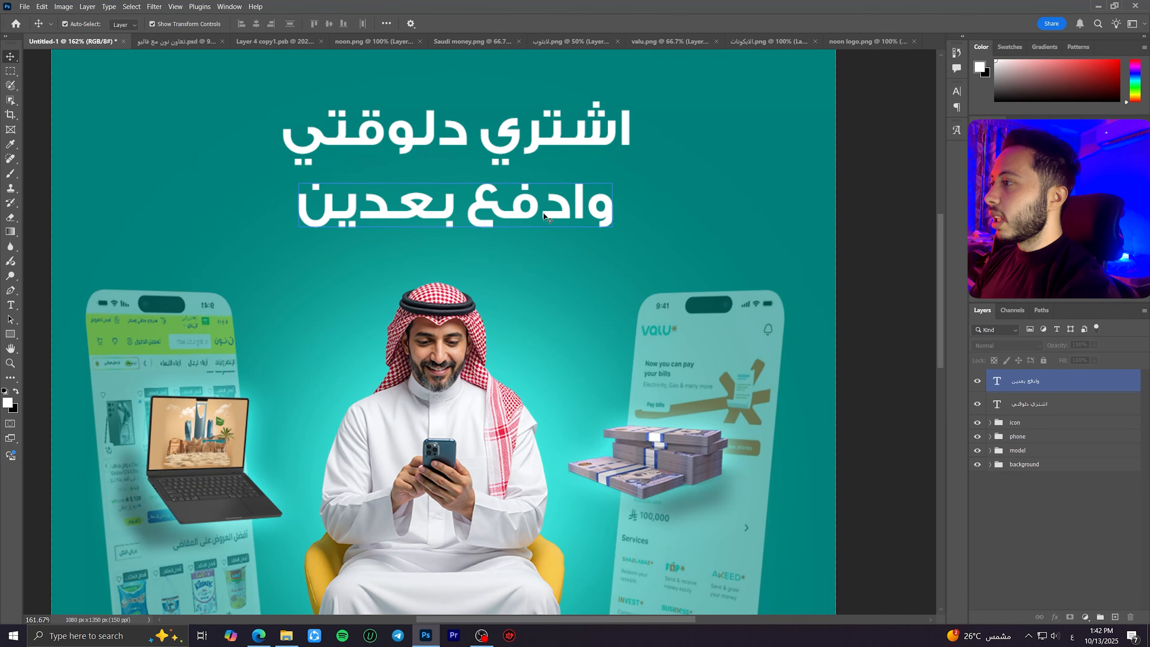
Step: Shift the second headline line to match the first line's right edge and lengthen its last word "بعدين" with a kashida
drag(549, 214, 564, 203)
scroll(301, 201, up, 3)
click(11, 305)
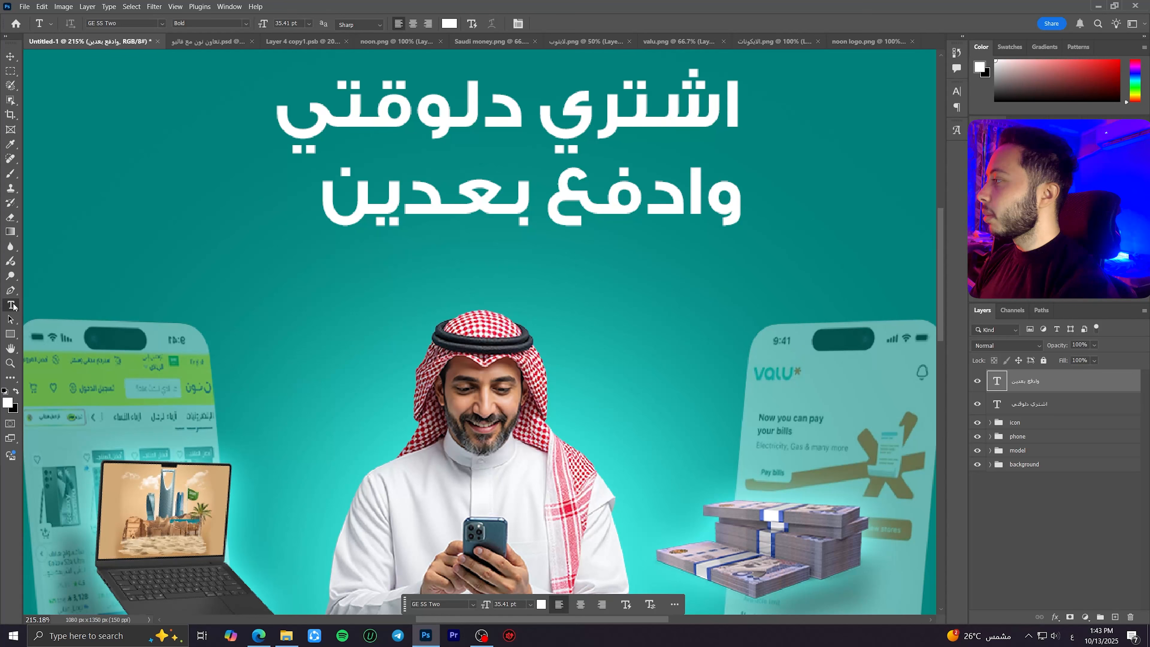
click(373, 207)
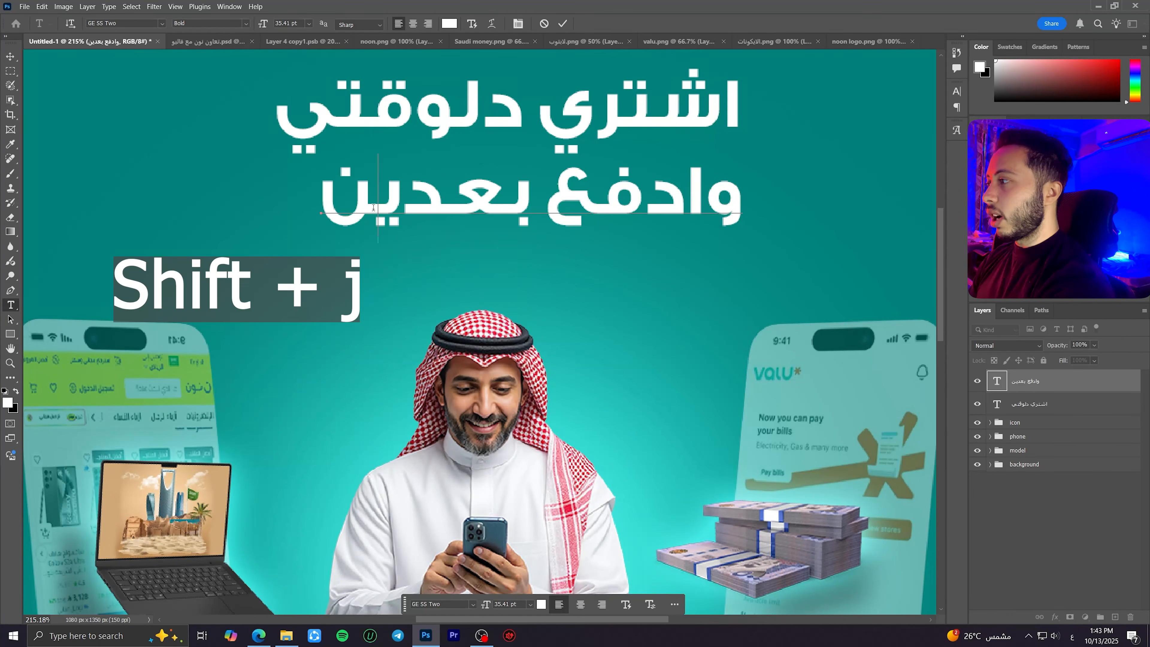
text(ــ)
click(11, 56)
drag(512, 206, 478, 206)
Step: Widen the second headline line's letter spacing and move it so both ends line up with the first line
key(t)
triple_click(391, 209)
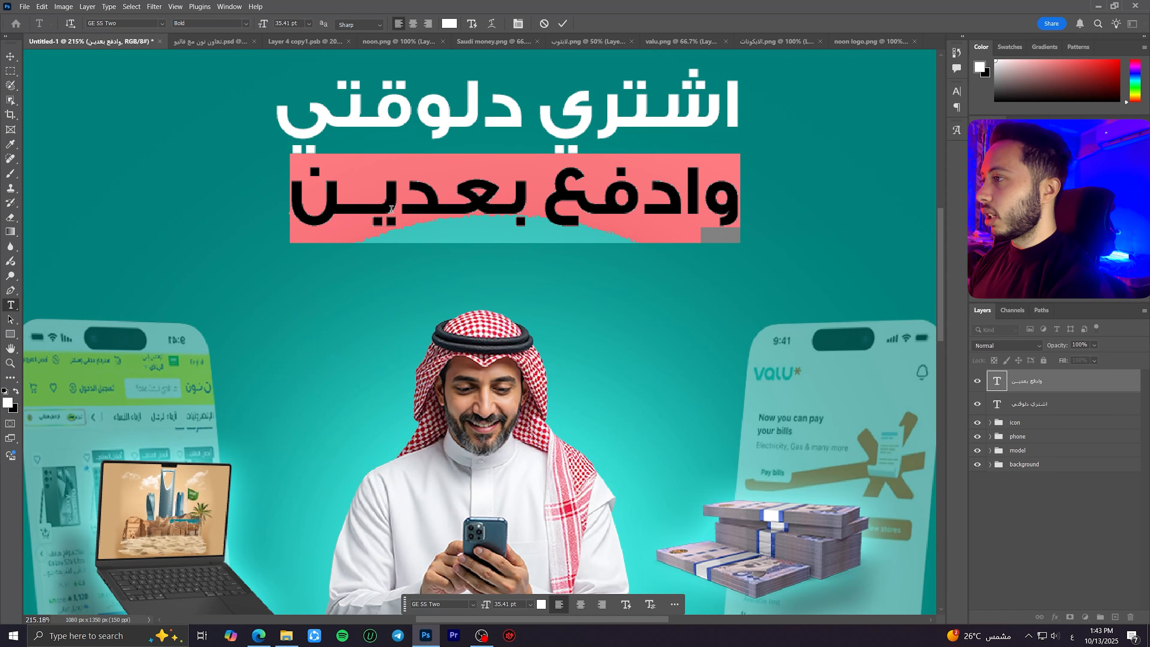
key(alt+Right)
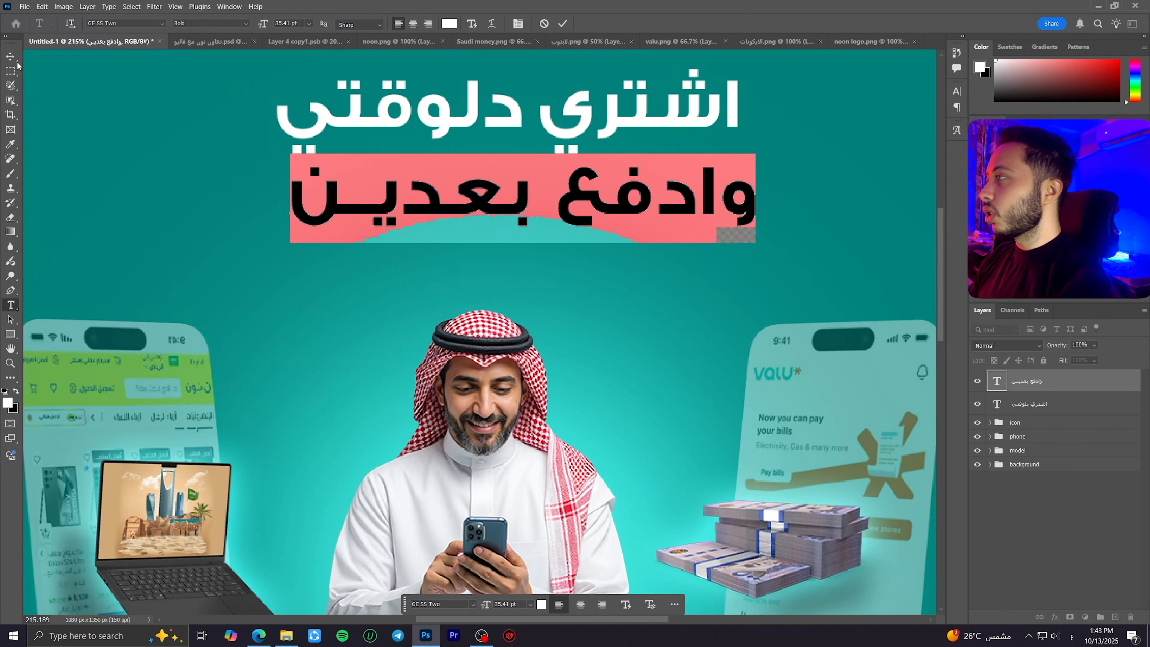
click(11, 56)
drag(571, 204, 557, 205)
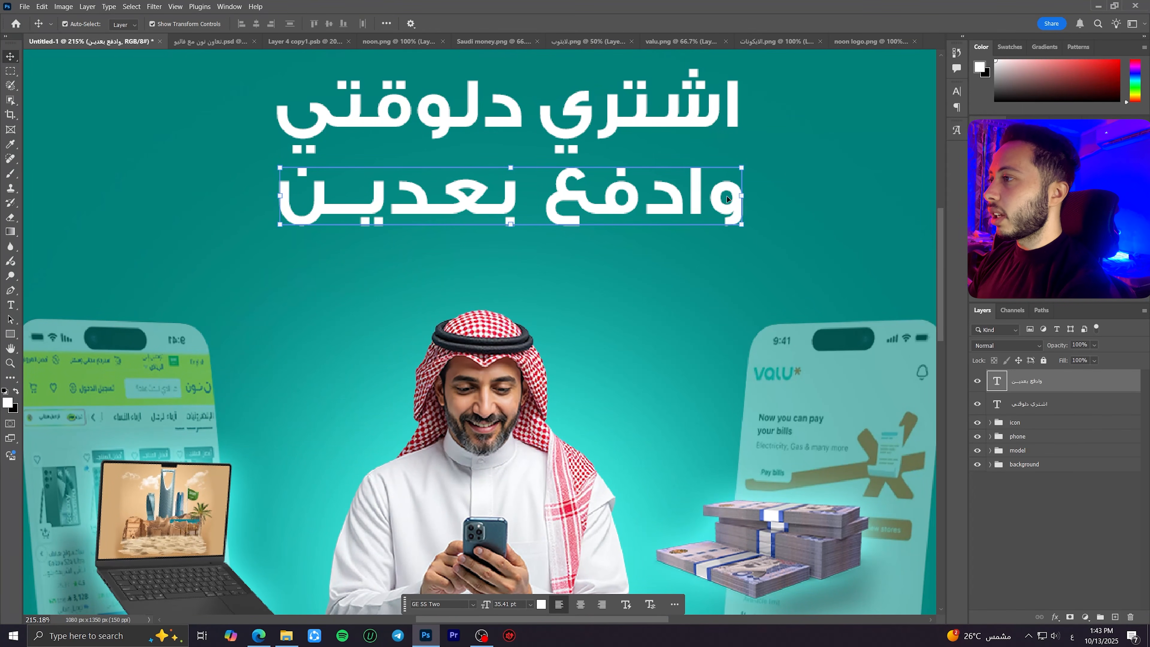
key(ctrl+0)
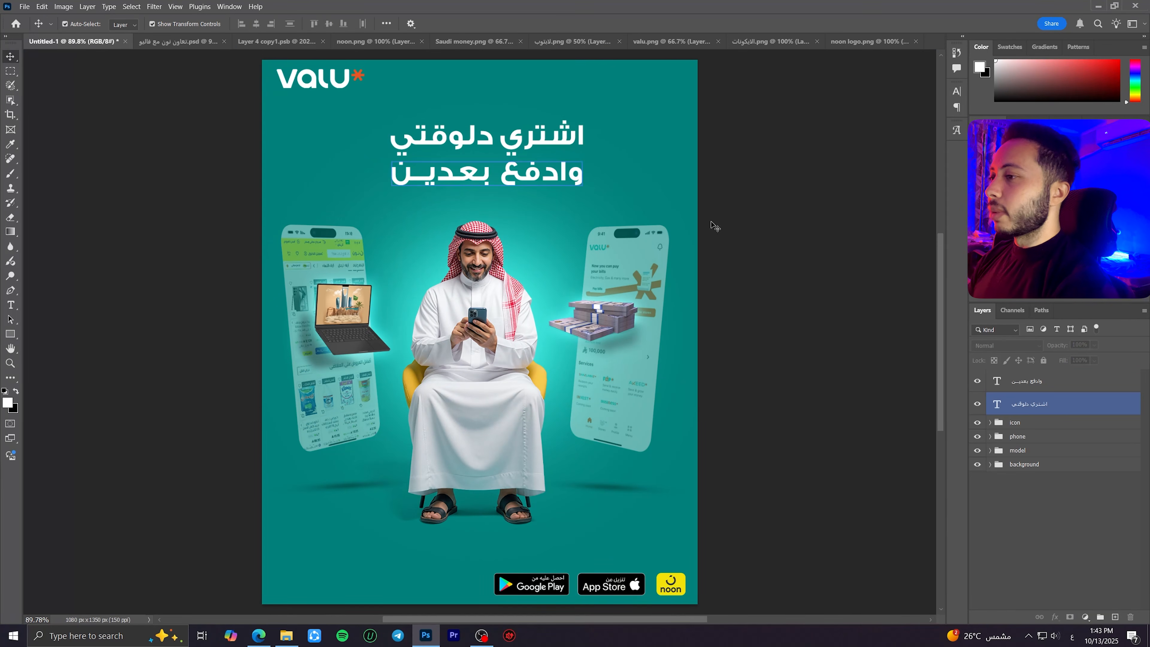
Step: Skew both headline lines together so they rise toward the right, and recenter them above the man's head
shift+click(1086, 404)
scroll(573, 180, up, 3)
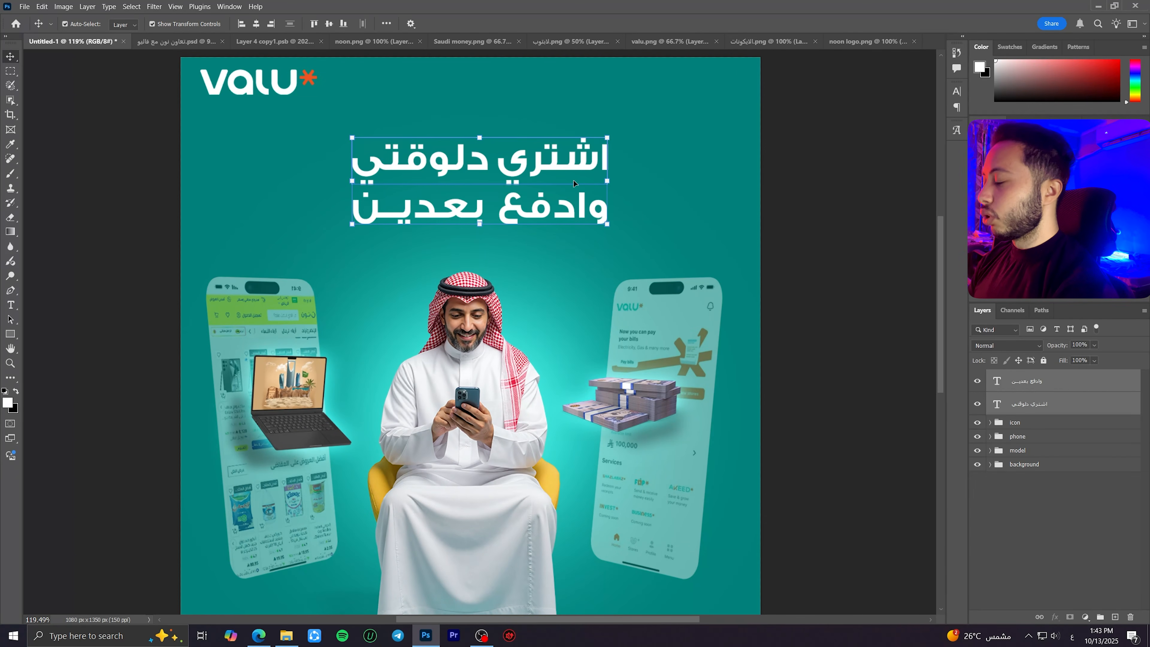
drag(609, 181, 607, 158)
drag(510, 158, 501, 171)
key(Return)
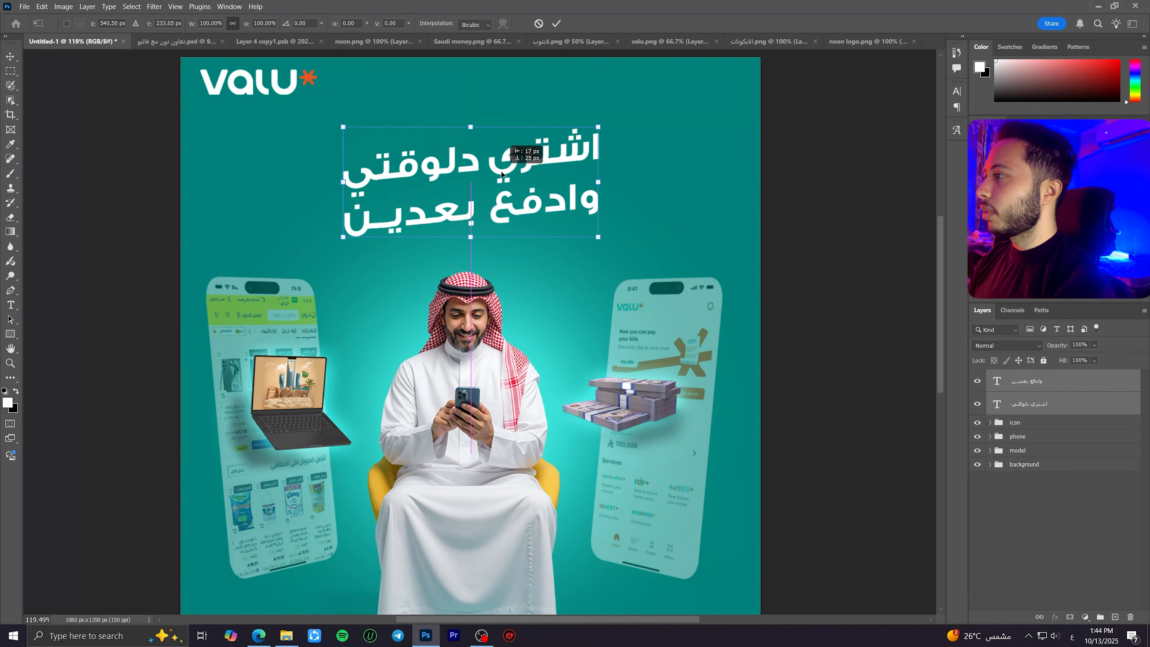
key(ctrl+0)
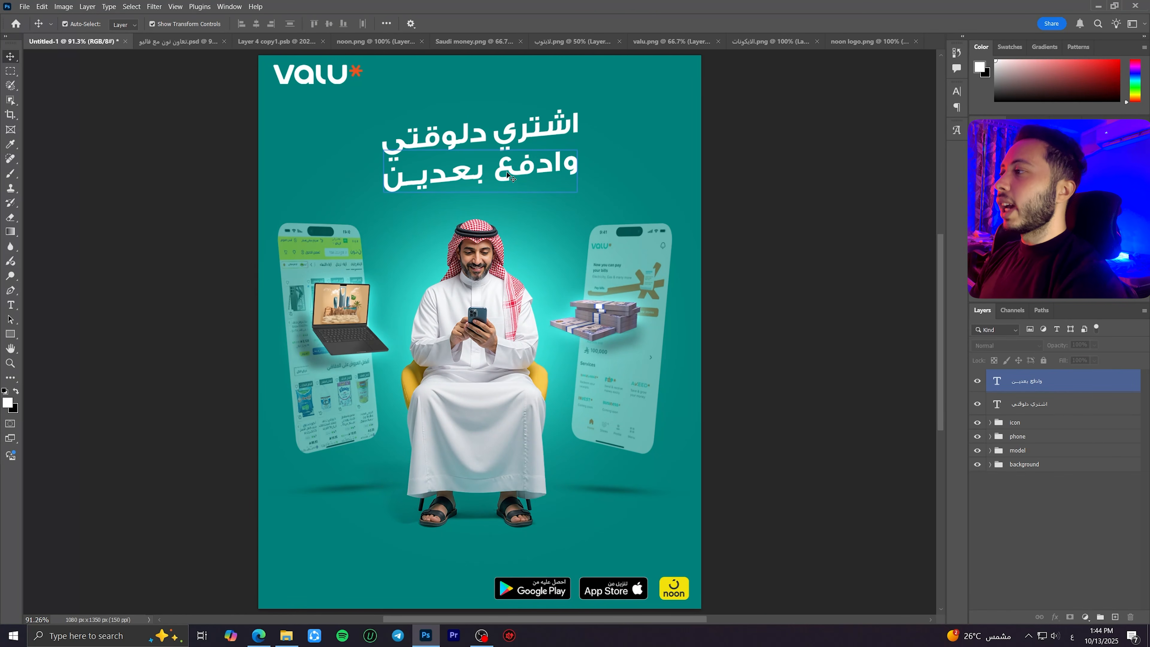
Step: Examine the layered yellow and orange extrusion behind the headline in the finished reference document
key(t)
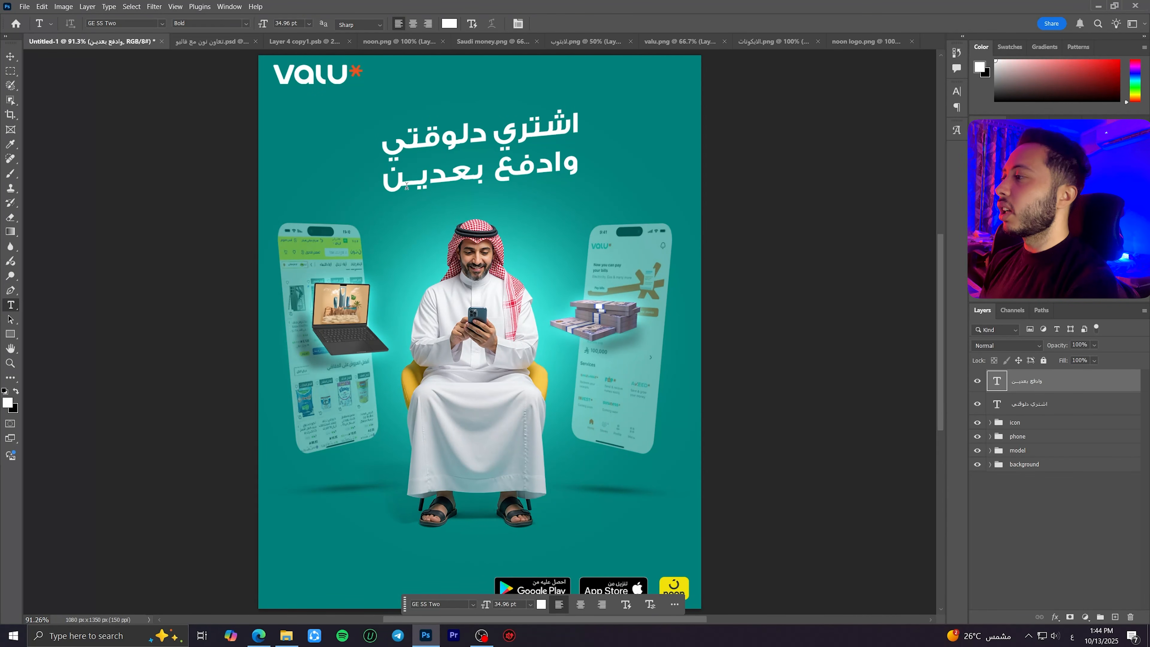
click(212, 41)
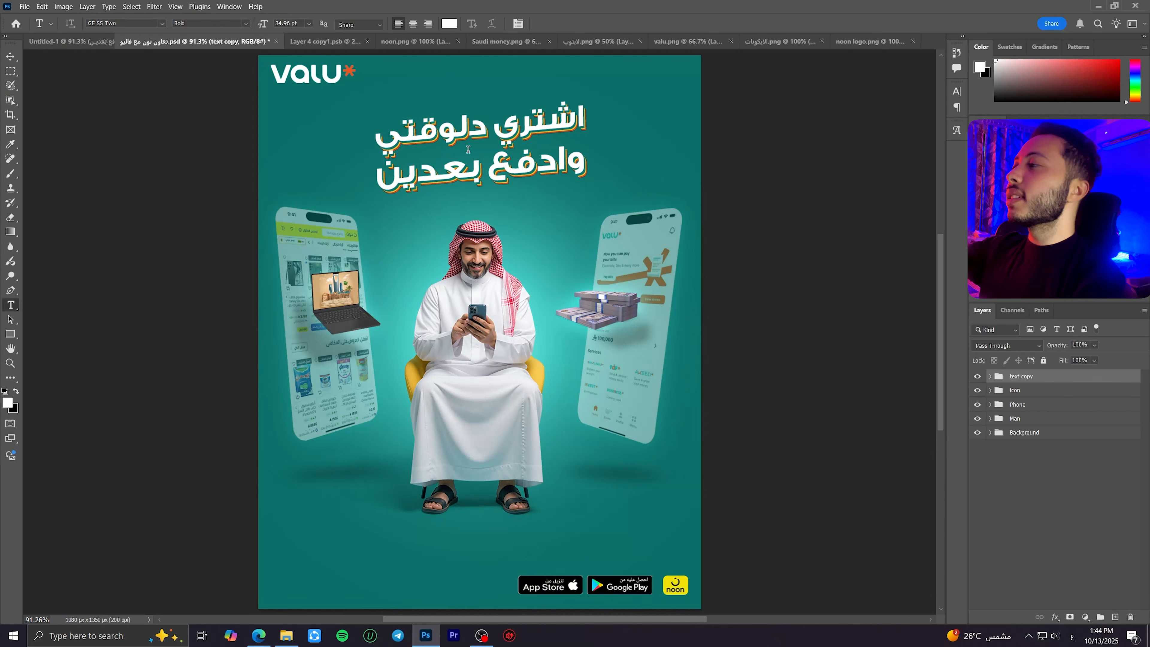
scroll(468, 149, up, 8)
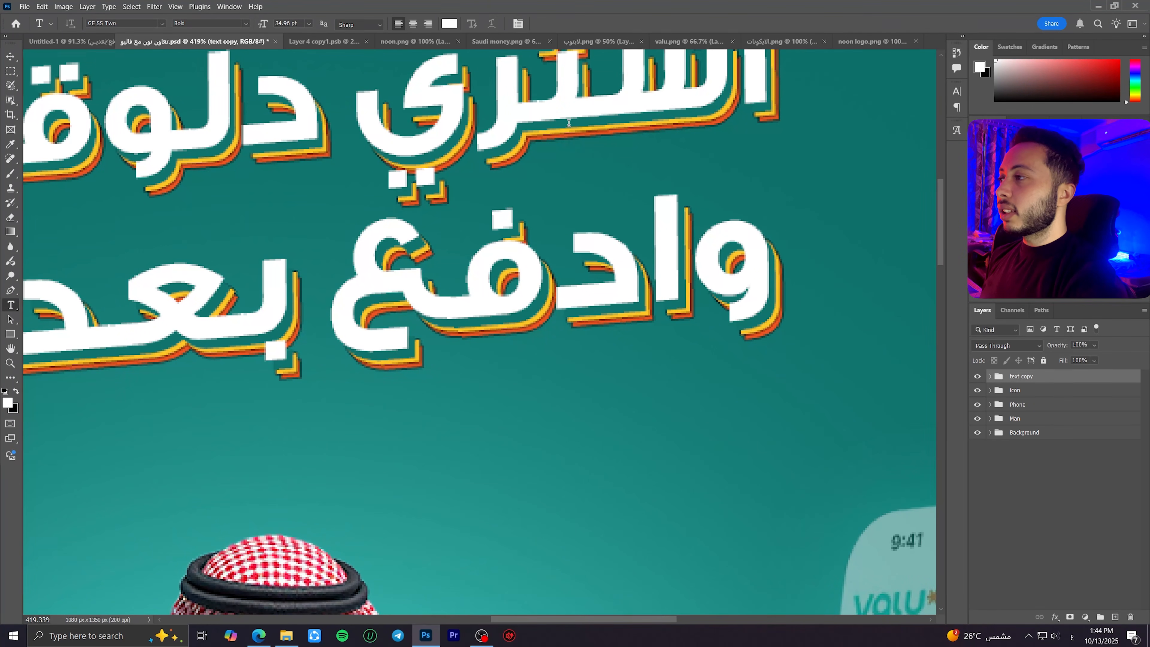
key(ctrl+0)
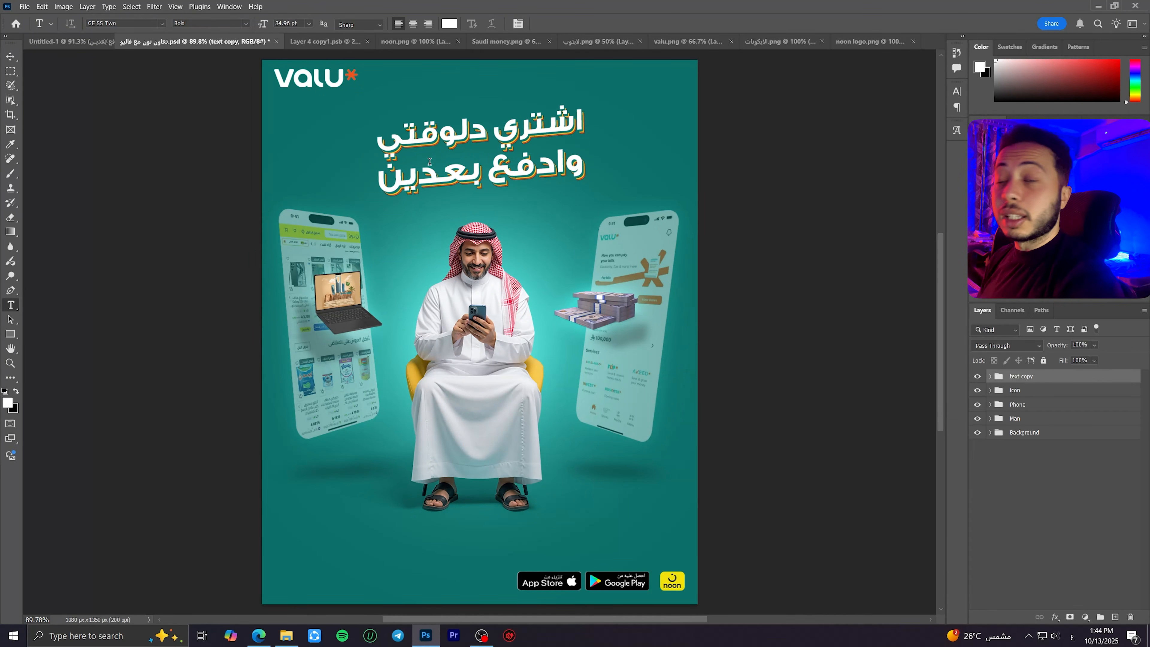
Step: Return to the Untitled-1 document, duplicate both headline lines and convert the copies into a single smart object
click(45, 43)
shift+click(1088, 400)
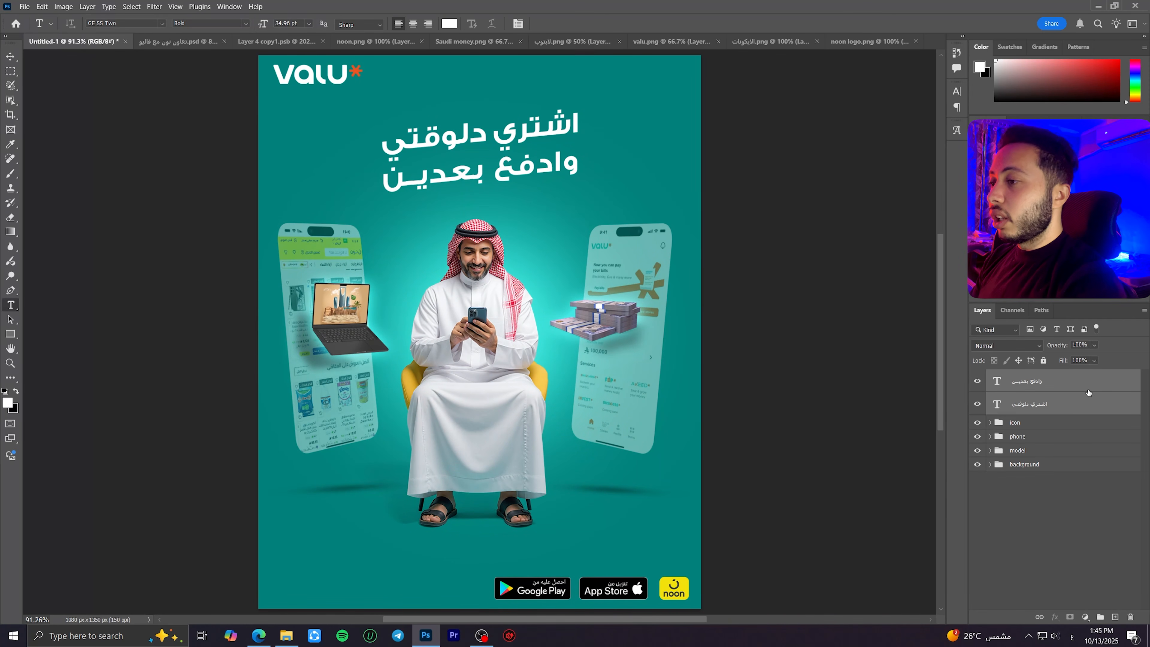
right_click(1095, 437)
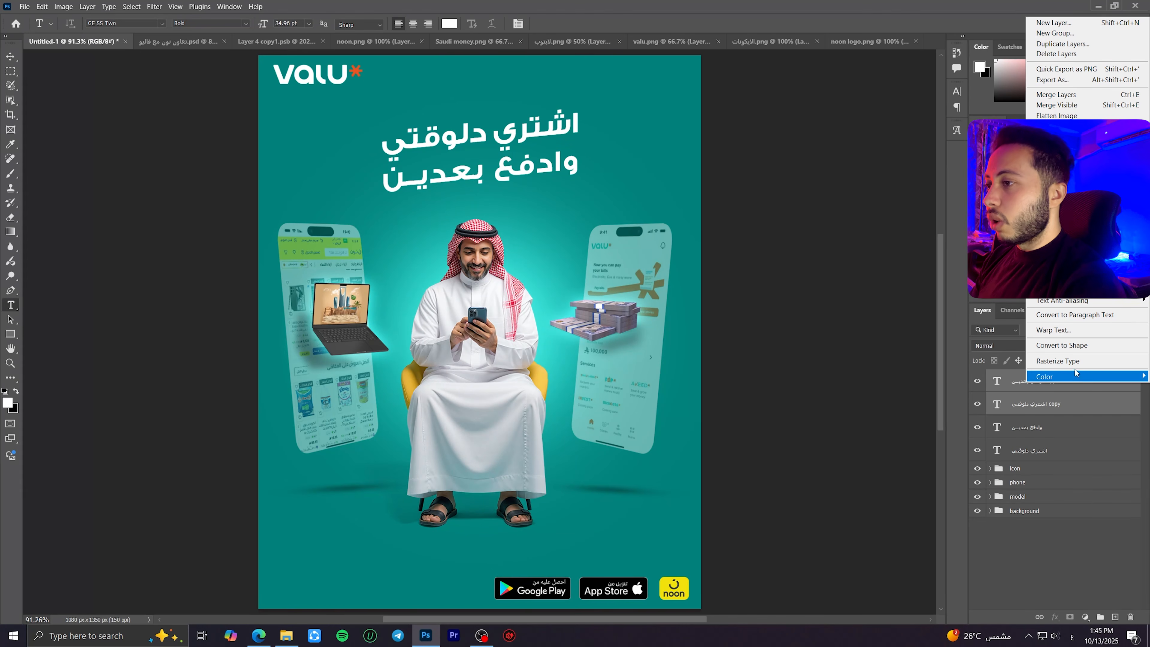
click(1068, 332)
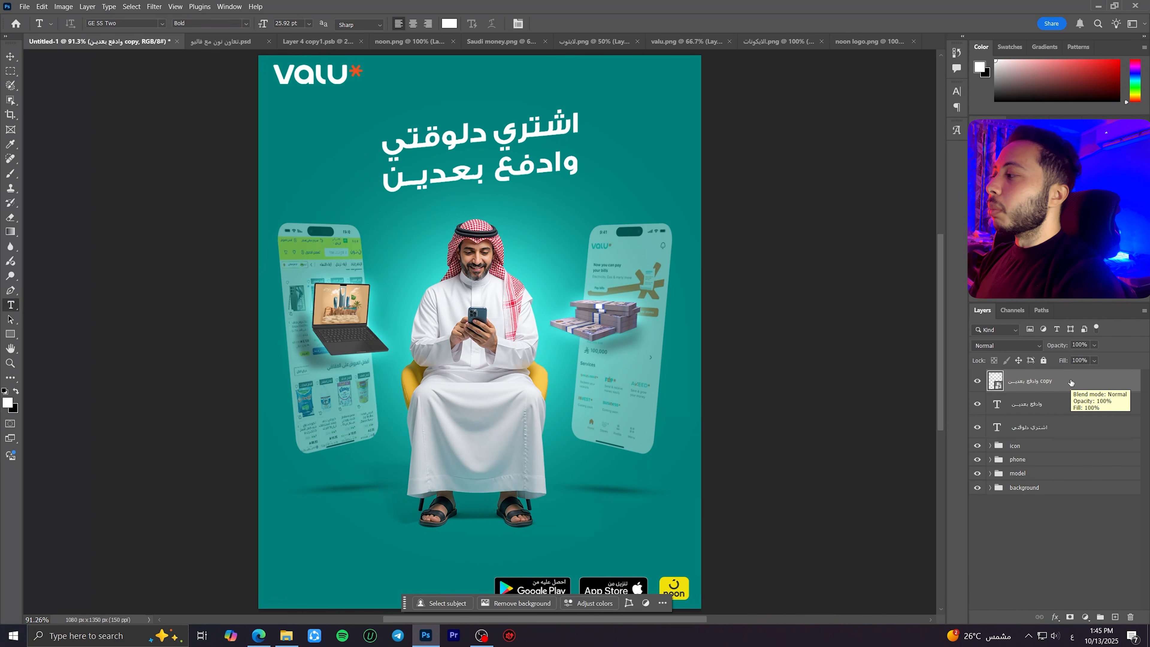
Step: Give the headline smart object a dark teal Color Overlay sampled from the background and place it slightly offset beneath the white text lines
double_click(1047, 381)
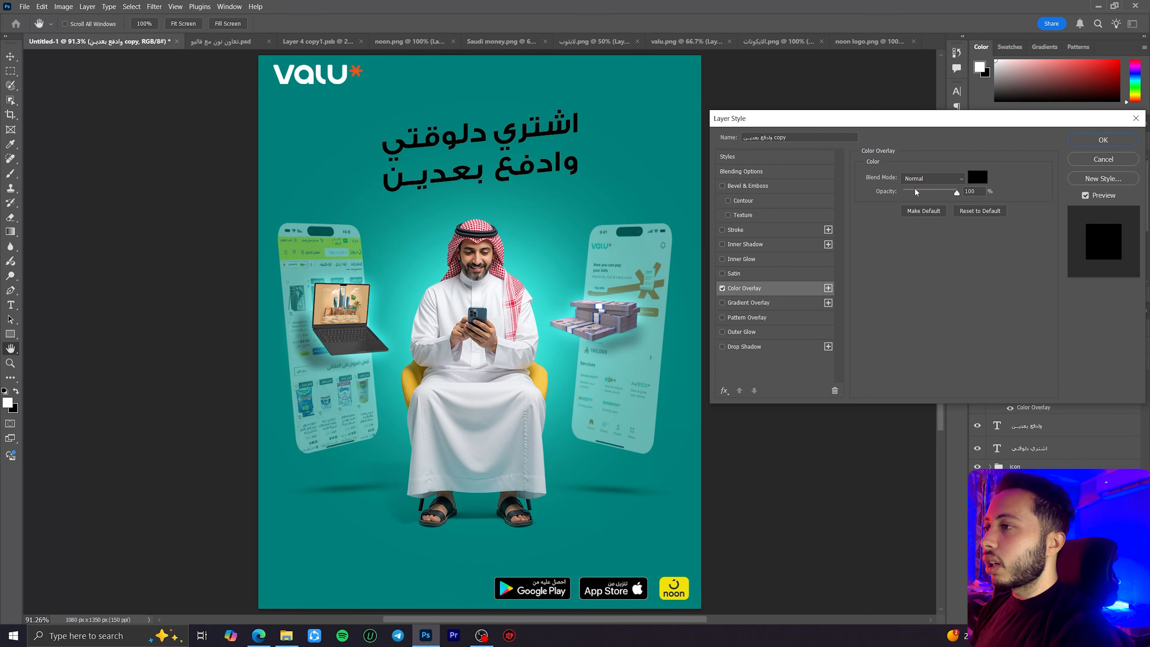
click(974, 176)
click(538, 59)
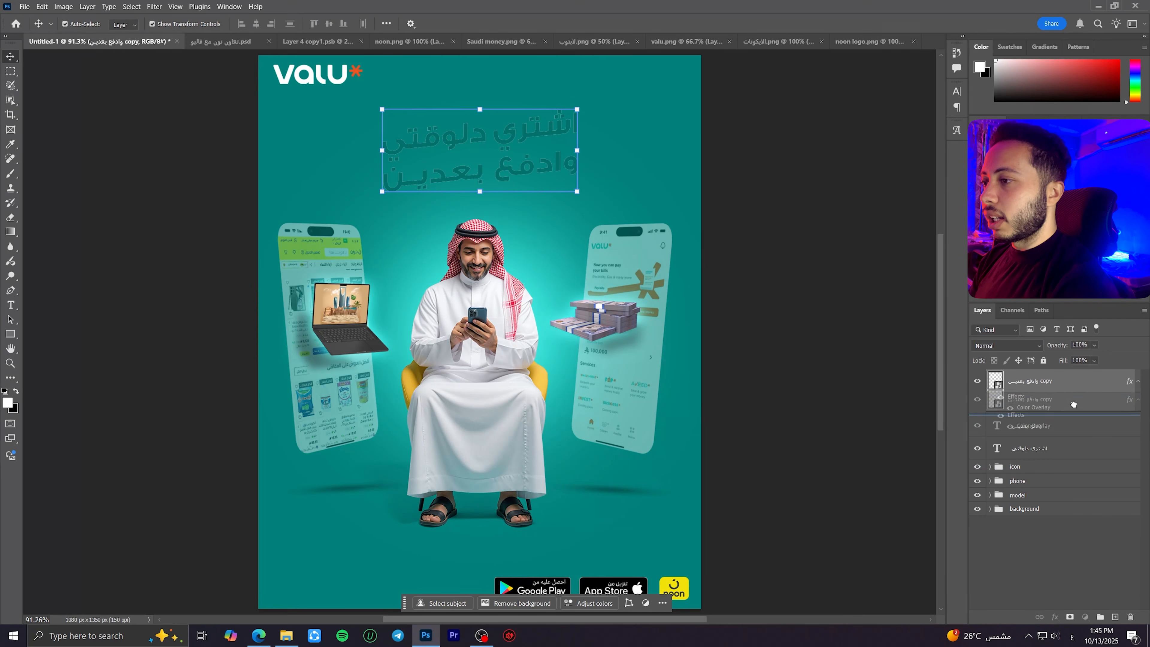
key(ctrl+bracketleft)
key(ctrl+bracketleft)
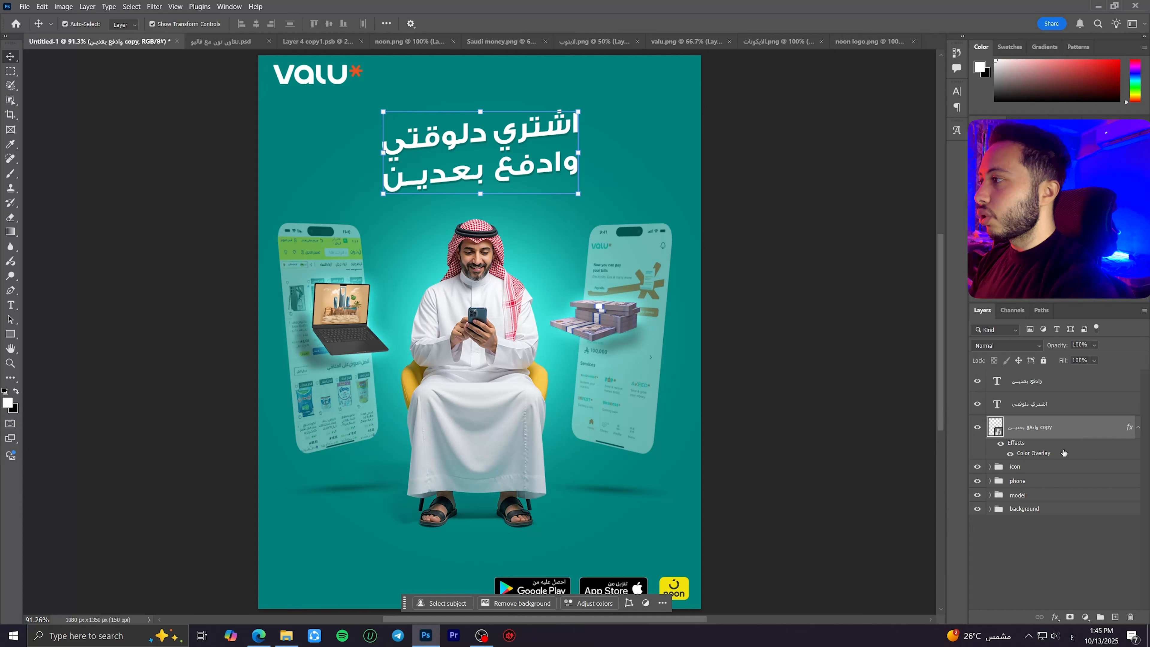
scroll(483, 135, up, 6)
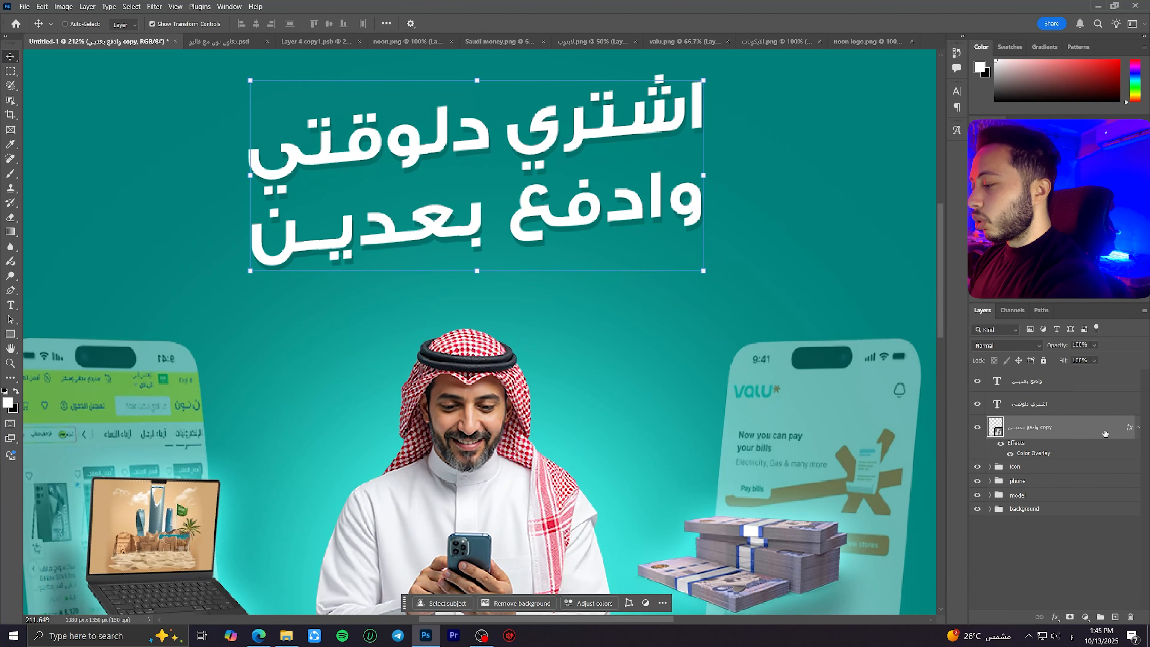
Step: Duplicate the teal headline smart object and change the copy's Color Overlay to yellow (#f1e10a)
key(ctrl+j)
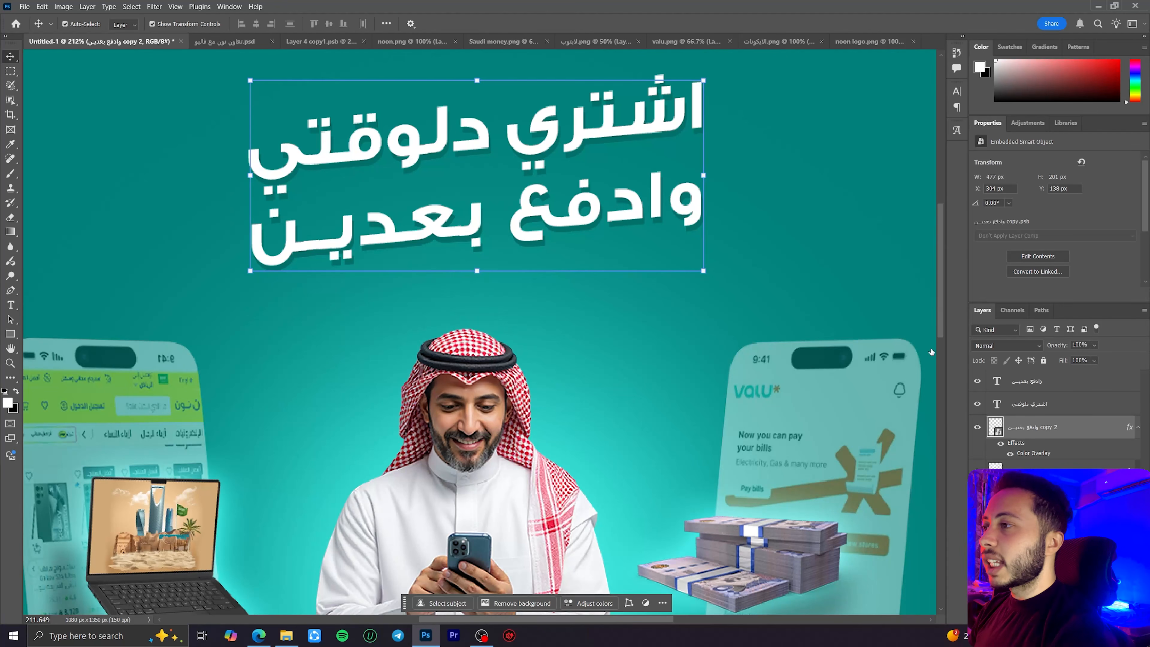
double_click(1094, 429)
click(760, 289)
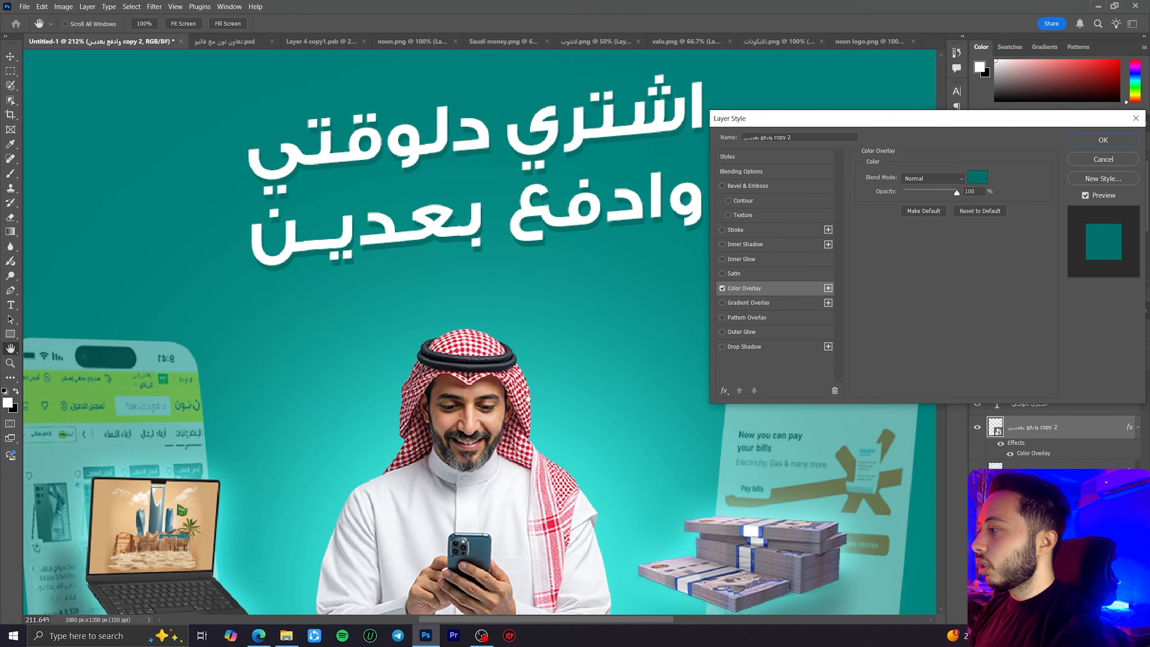
scroll(538, 304, down, 7)
scroll(538, 304, up, 2)
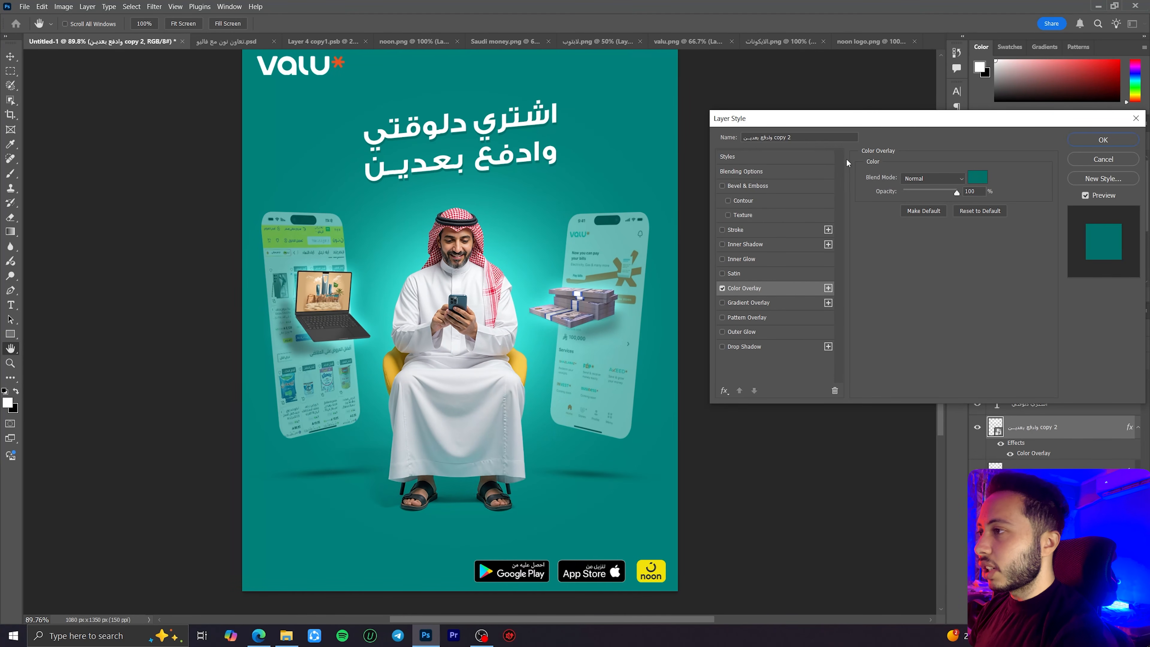
click(977, 177)
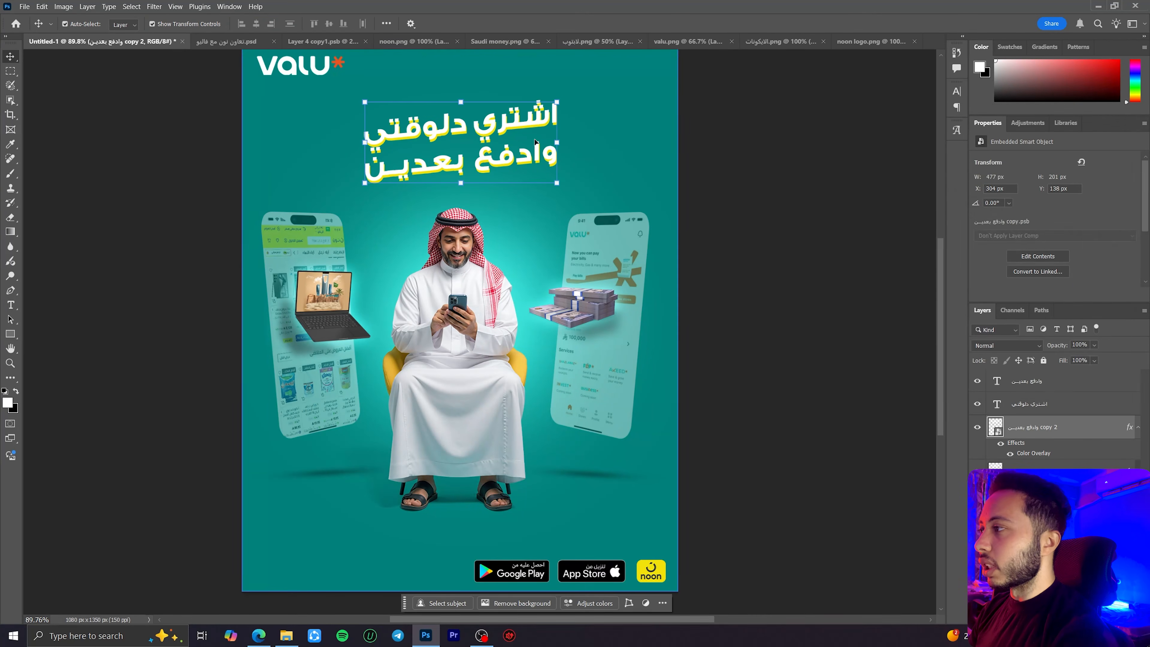
Step: Place the yellow headline copy beneath the teal one and offset it 3 px down and 2 px right
scroll(535, 139, up, 5)
key(Down)
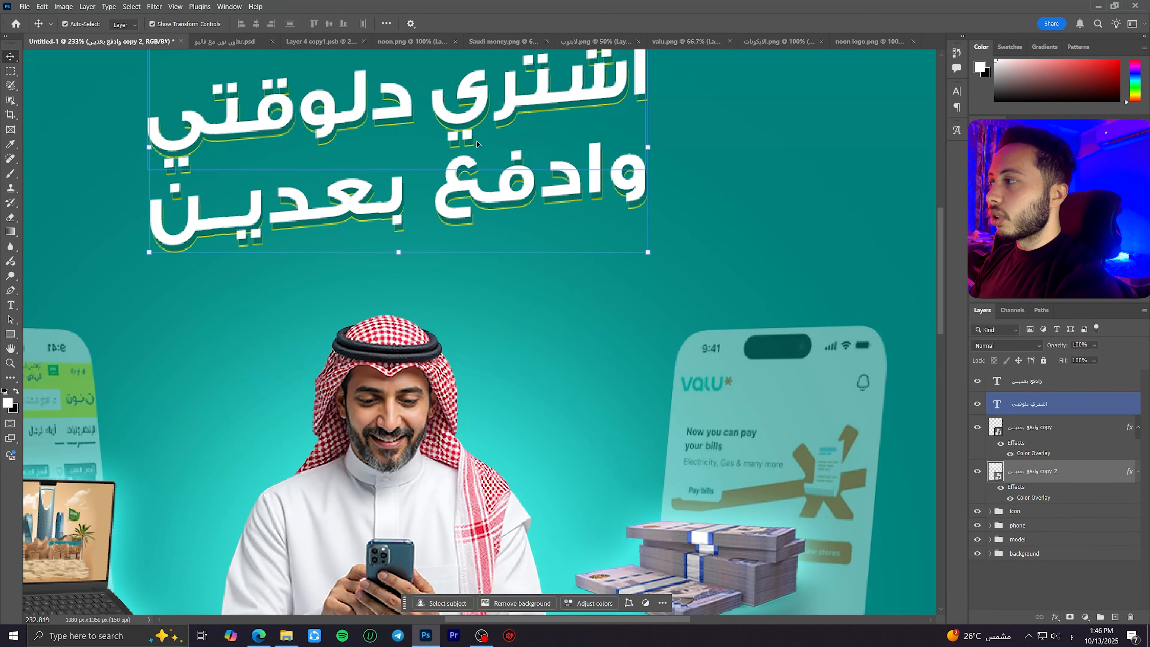
key(Down)
key(Down)
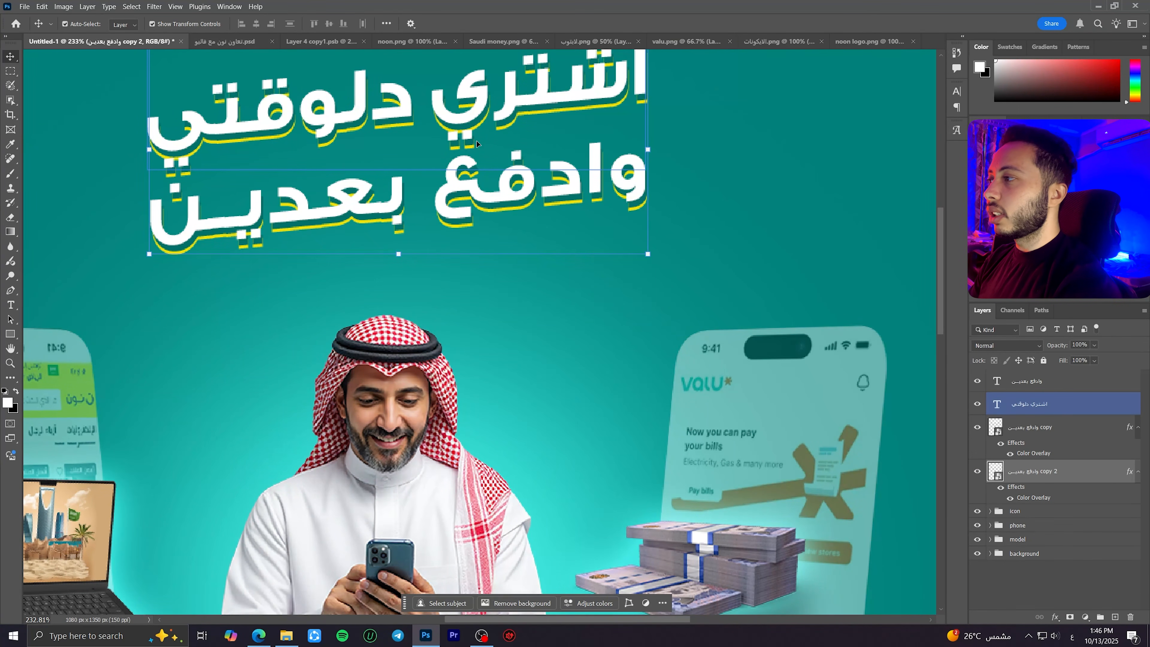
key(Right)
key(Right)
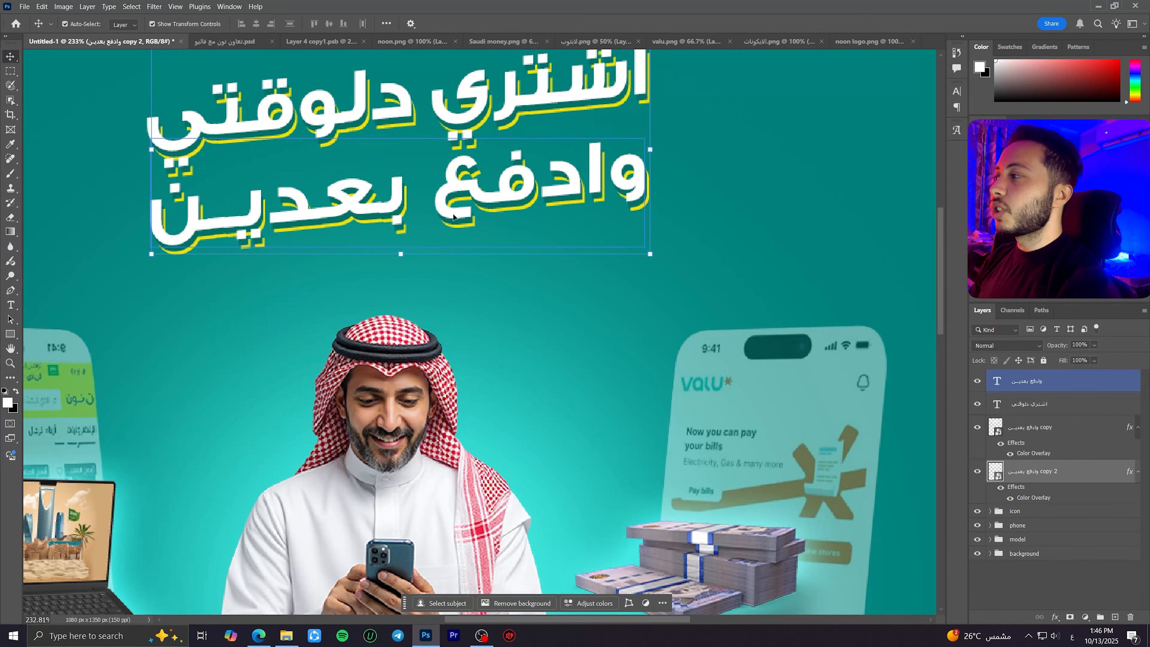
Step: Duplicate the yellow headline copy beneath itself, recolor it with the orange of the Valu logo's asterisk, and nudge it slightly to form an outer edge
scroll(438, 240, down, 3)
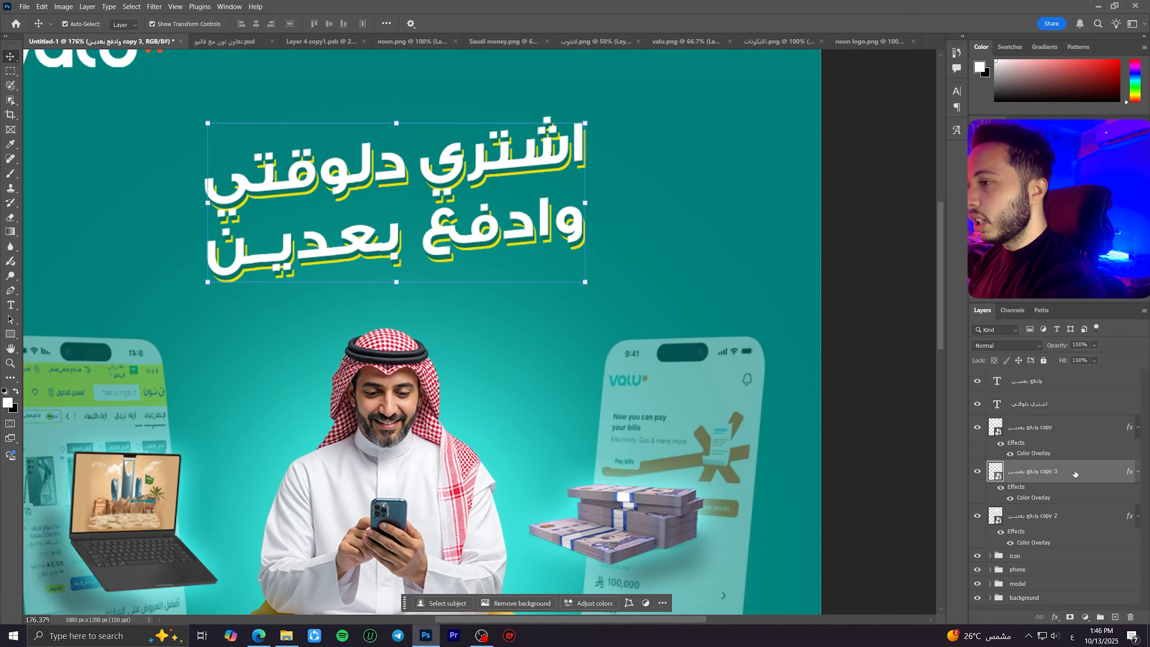
drag(1075, 474, 1064, 544)
double_click(1086, 516)
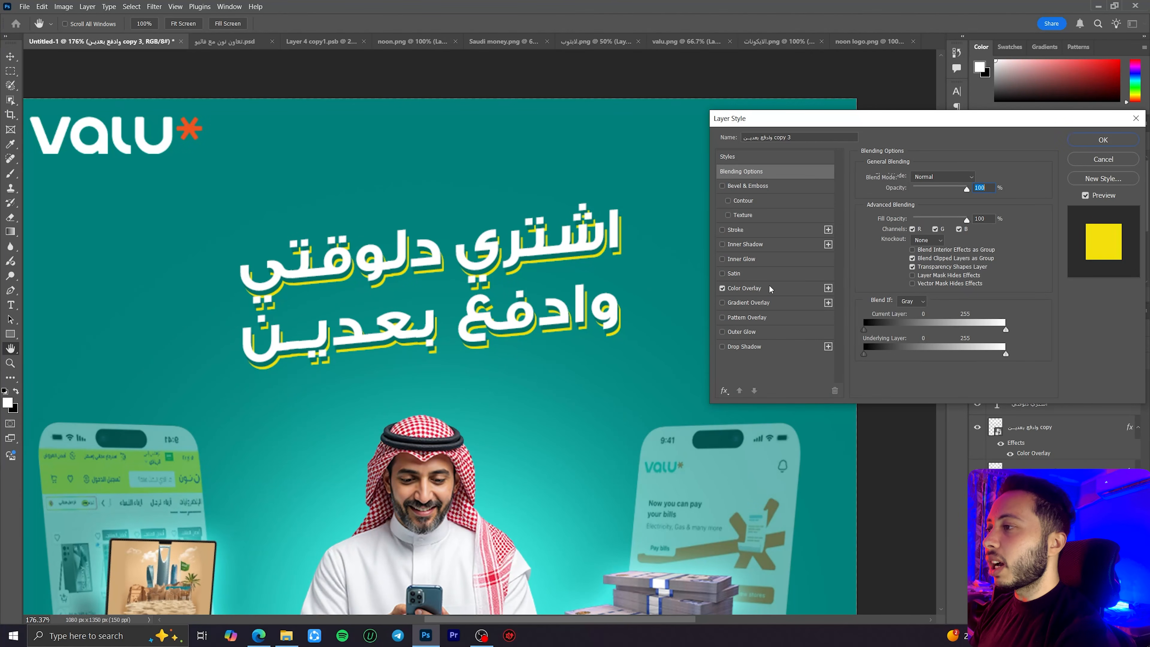
click(769, 284)
click(978, 177)
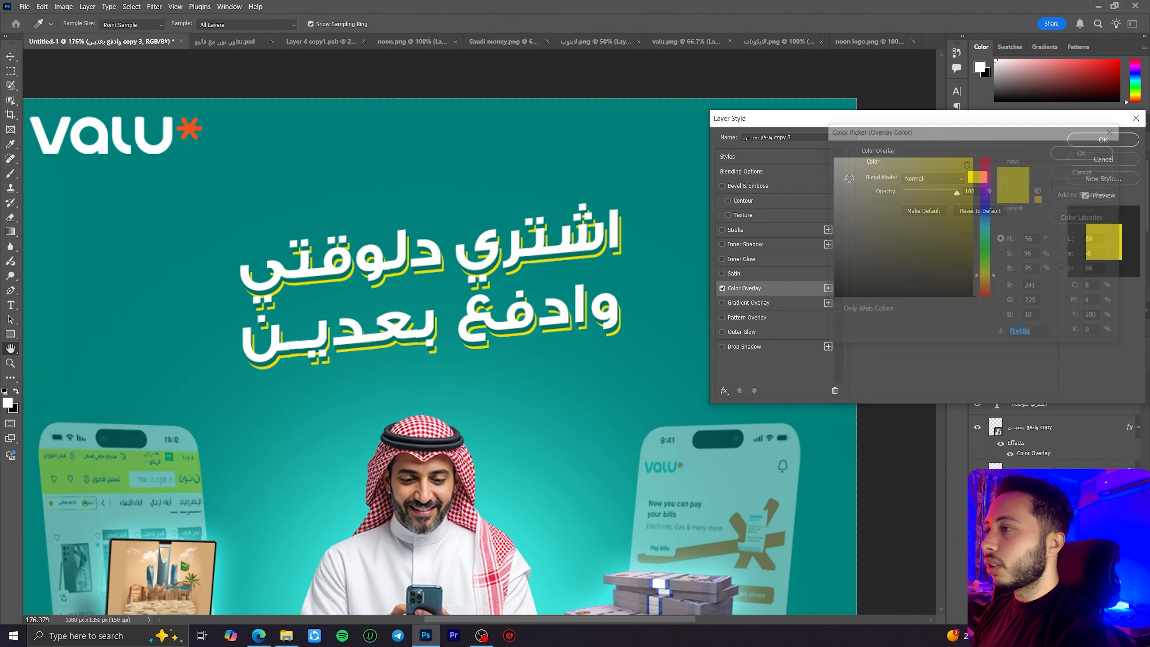
click(195, 126)
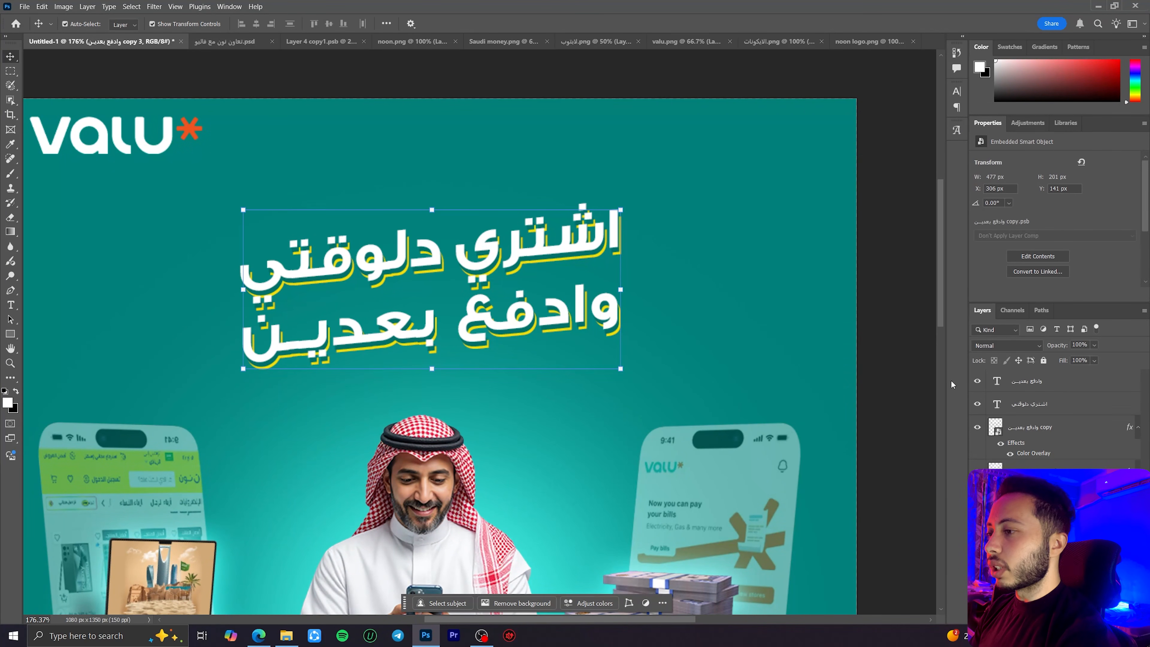
key(Down)
key(Down)
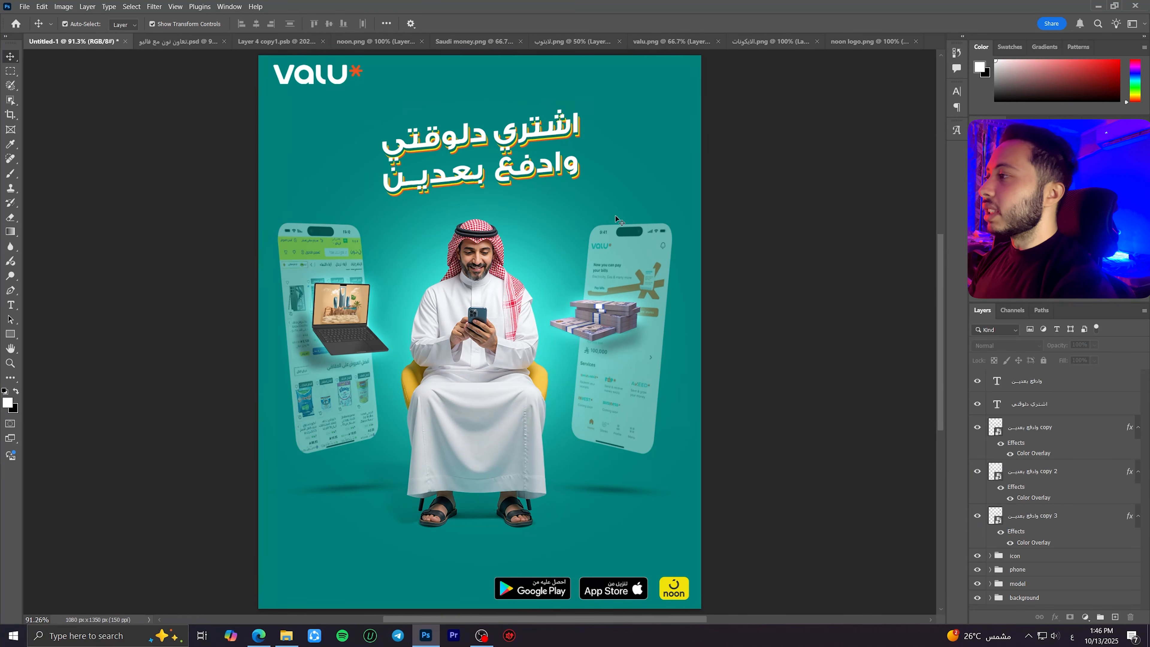
Step: Group the two headline text layers with their three colored copies and name the group "text"
click(1082, 381)
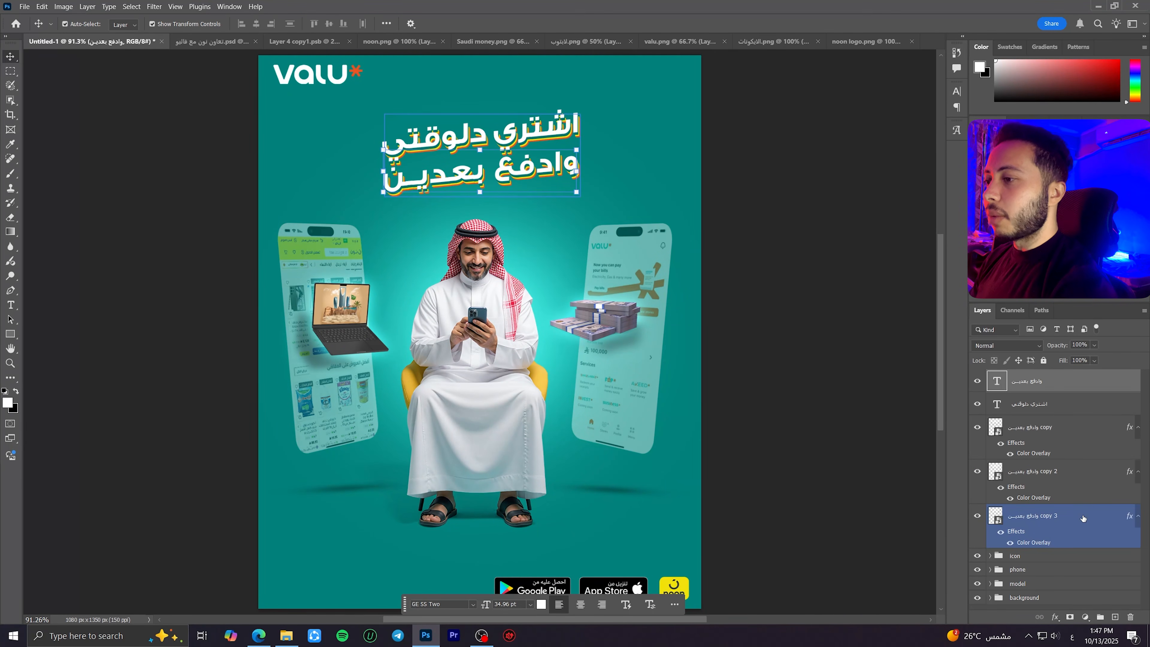
shift+click(1082, 518)
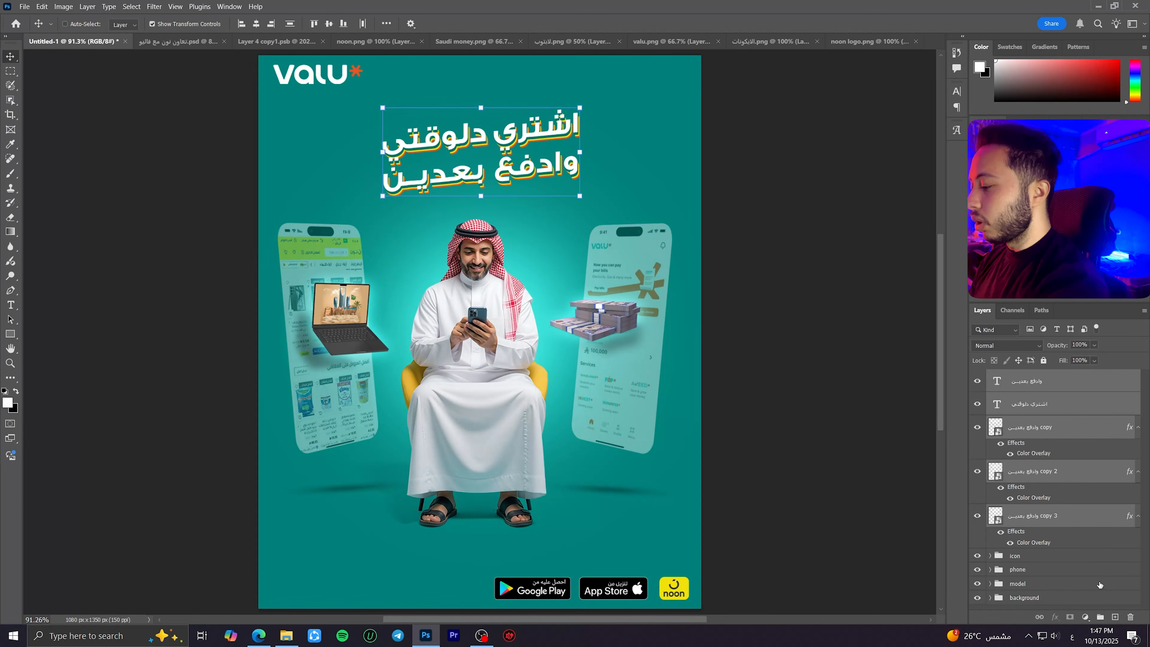
key(ctrl+g)
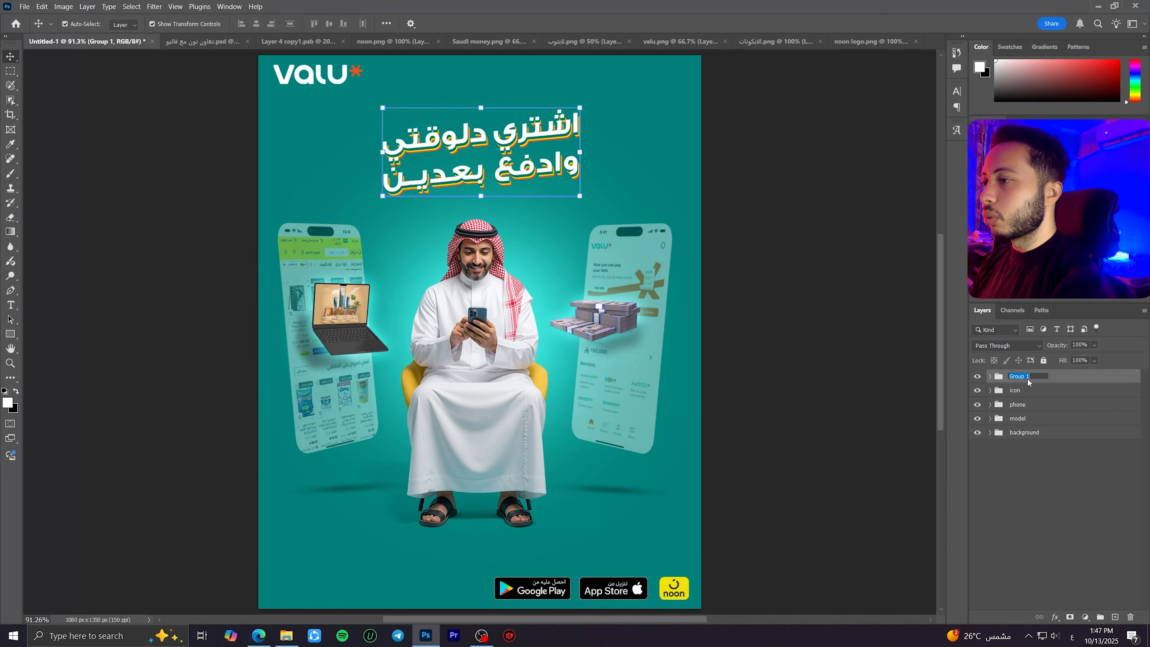
text(ف)
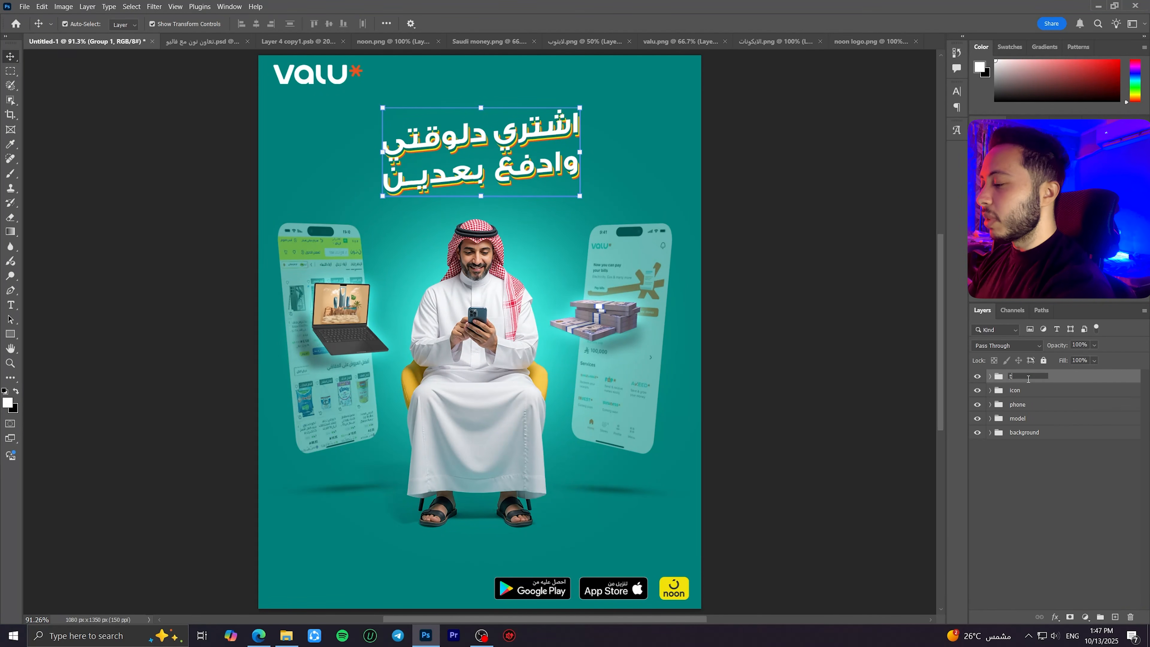
text(text)
click(835, 295)
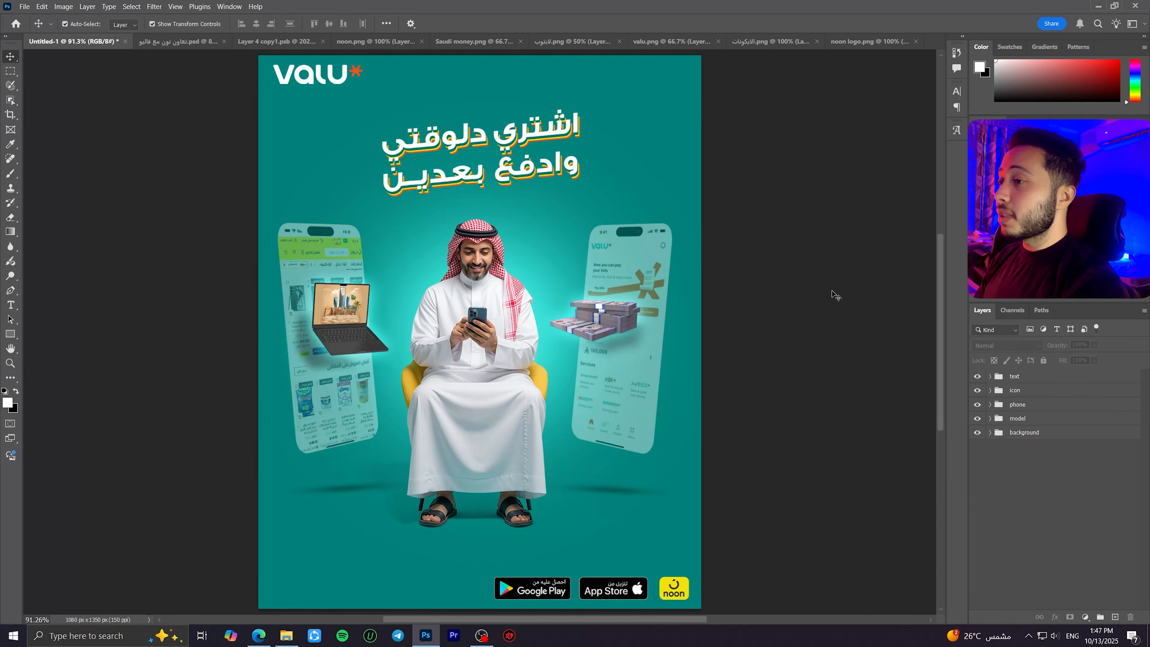